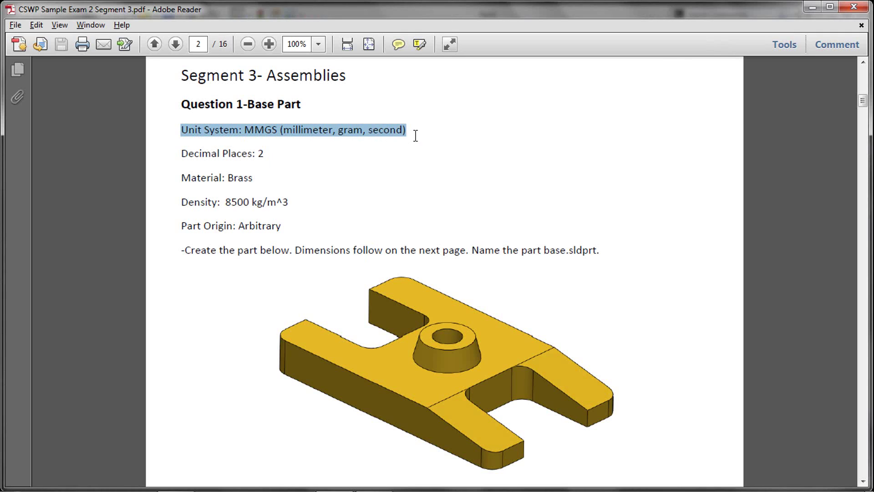
Highlight the unit system line in the exam PDF, and switch to SolidWorks to check the part's unit system.
{"action": "left_click", "coordinate": [412, 134]}
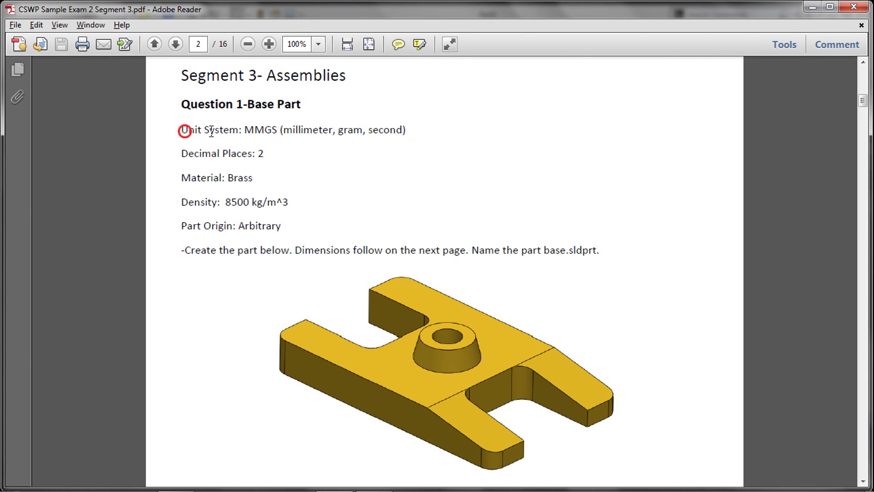
{"action": "left_click_drag", "start_coordinate": [184, 131], "coordinate": [389, 131]}
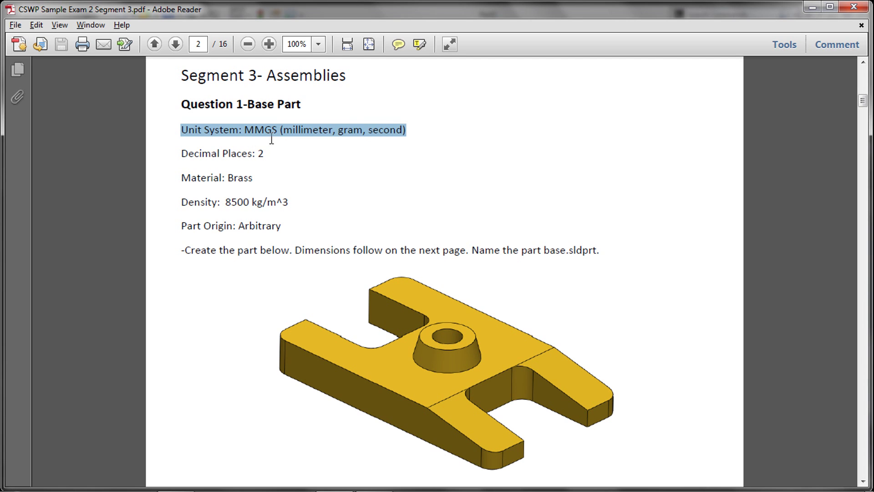
{"action": "key", "text": "alt+Tab"}
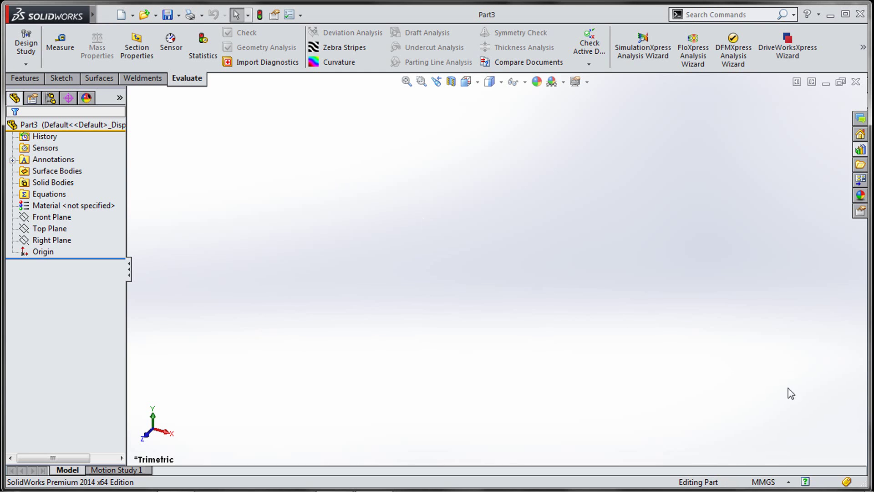
{"action": "left_click", "coordinate": [787, 482]}
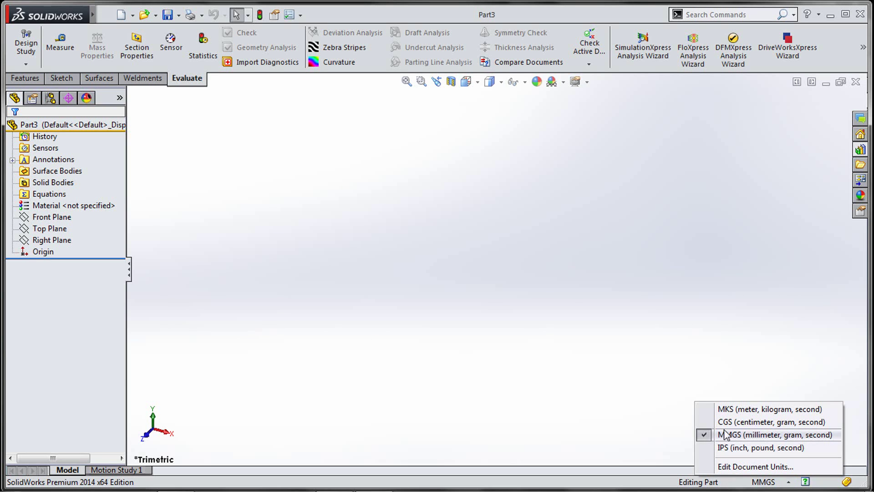
{"action": "left_click", "coordinate": [581, 378]}
Check the unit system and decimal places in the part's document properties.
{"action": "left_click", "coordinate": [300, 14]}
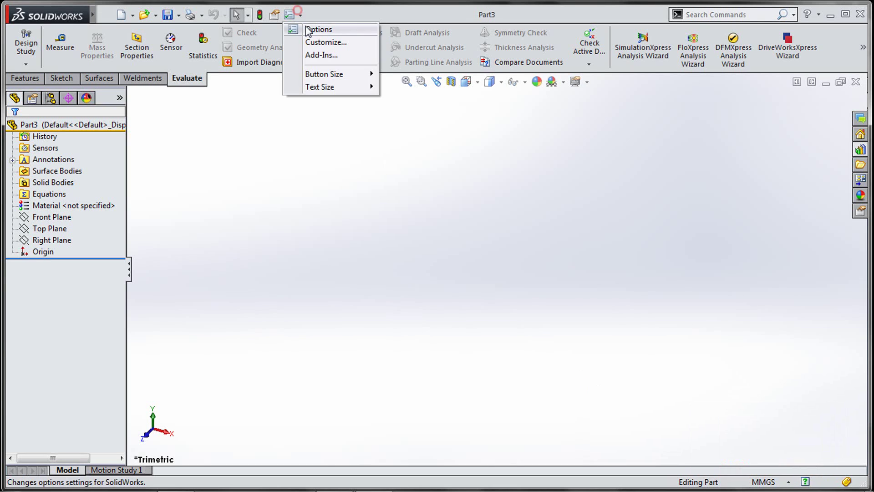
{"action": "left_click", "coordinate": [307, 27]}
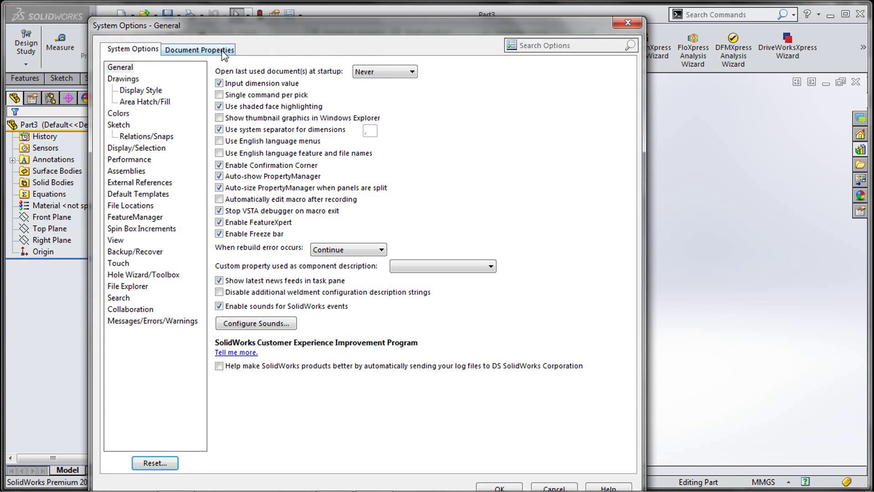
{"action": "left_click", "coordinate": [223, 51]}
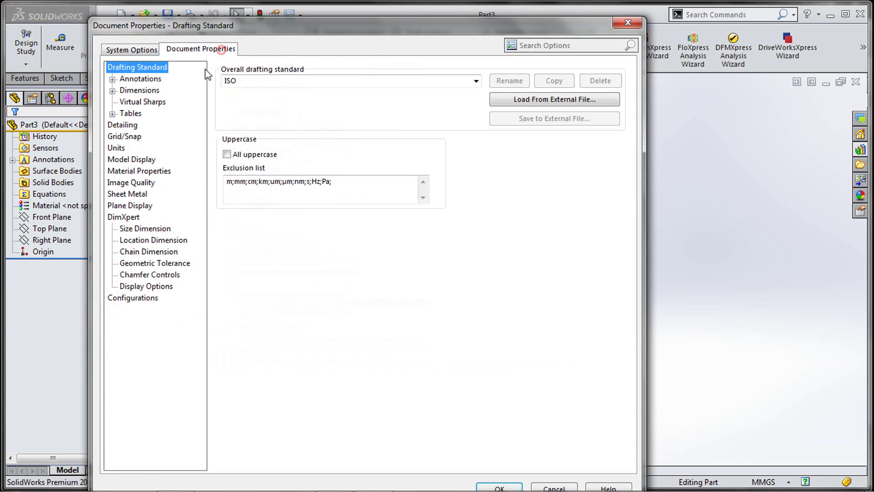
{"action": "left_click", "coordinate": [116, 149]}
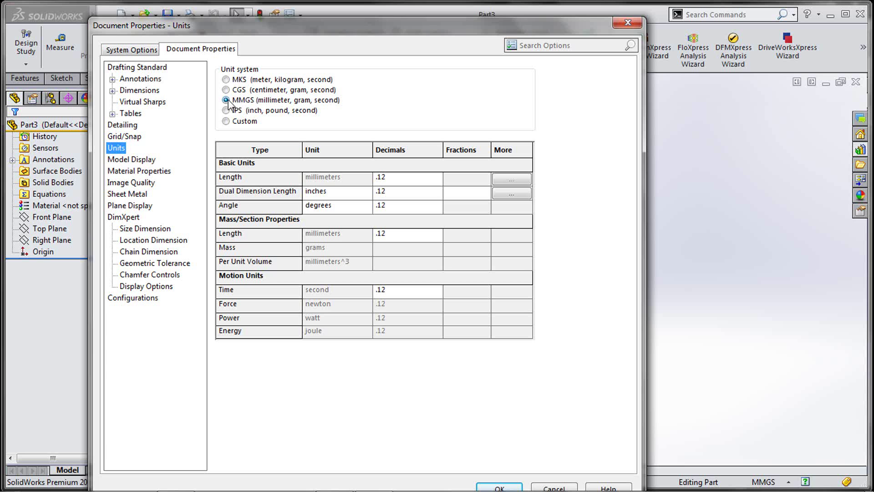
{"action": "left_click", "coordinate": [500, 487]}
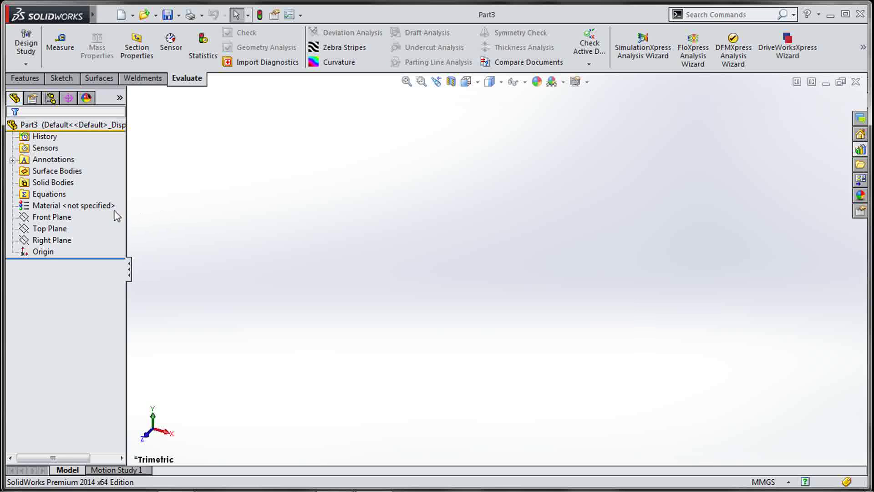
Highlight the material requirement in the exam PDF, and assign Brass to the part in SolidWorks.
{"action": "key", "text": "alt+Tab"}
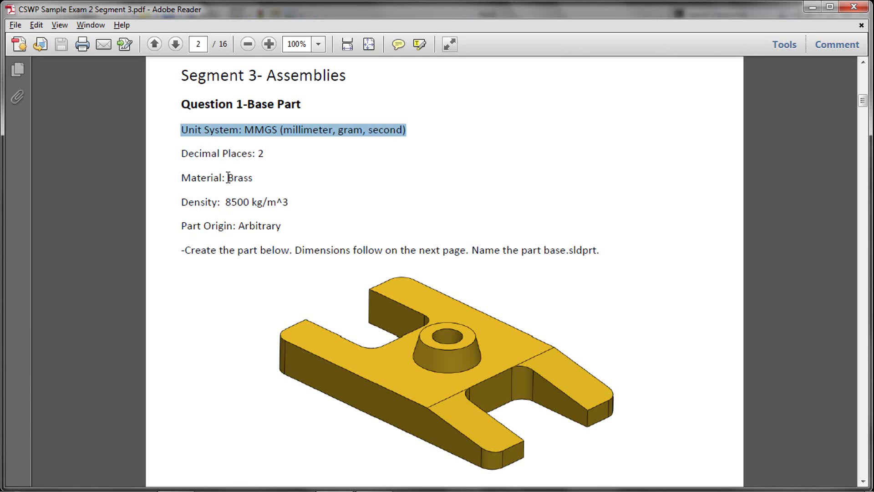
{"action": "left_click_drag", "start_coordinate": [182, 178], "coordinate": [250, 180]}
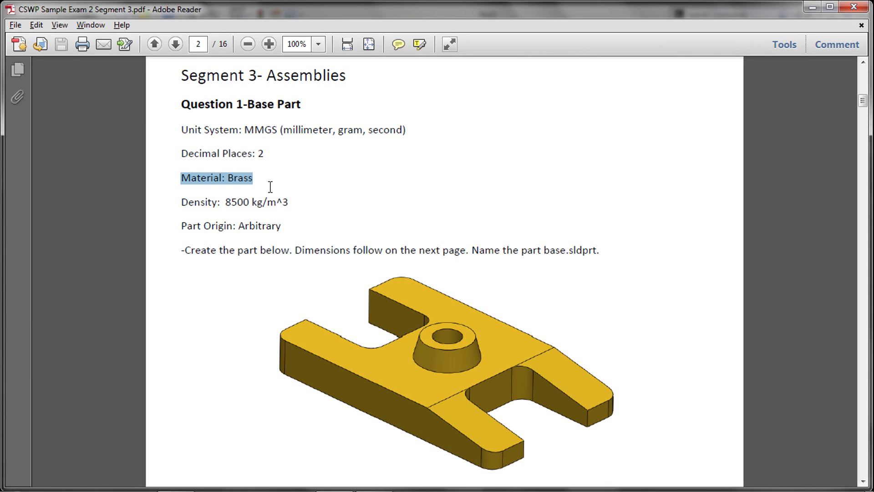
{"action": "key", "text": "alt+Tab"}
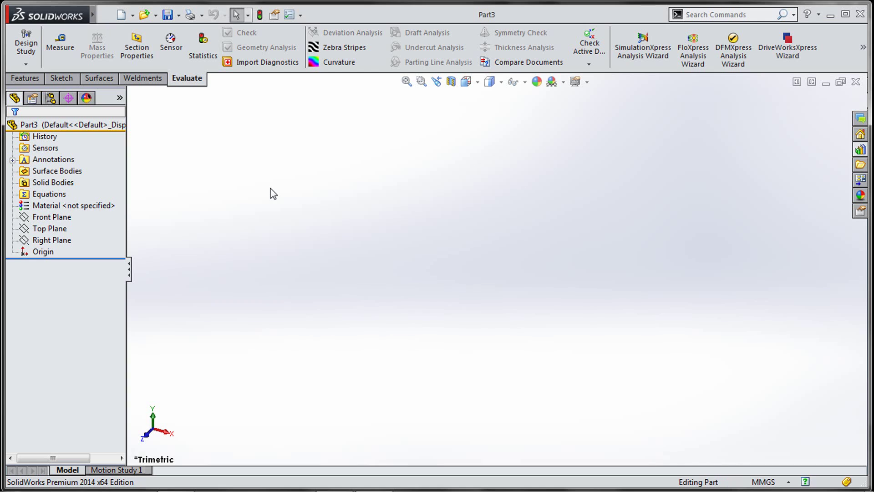
{"action": "left_click", "coordinate": [113, 209]}
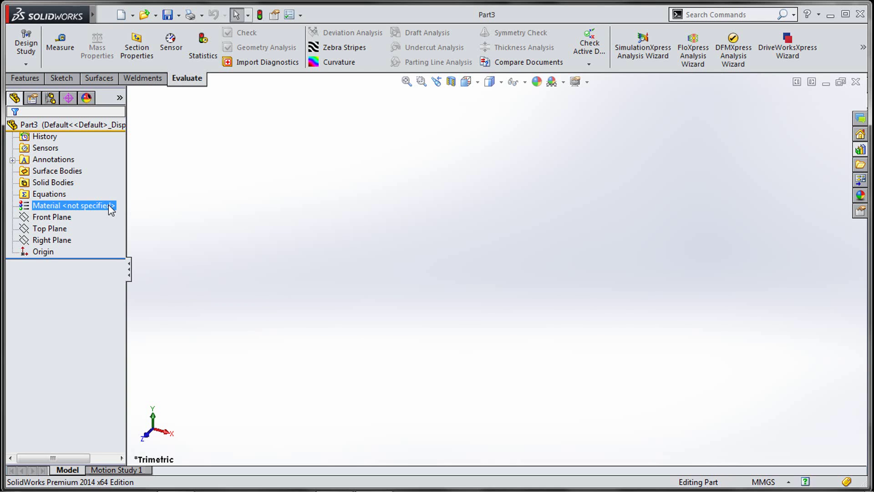
{"action": "right_click", "coordinate": [111, 210]}
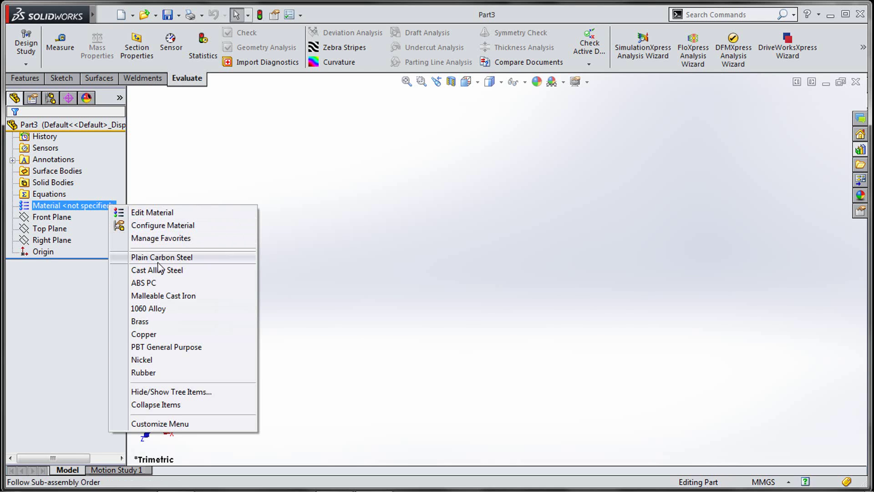
{"action": "left_click", "coordinate": [152, 321]}
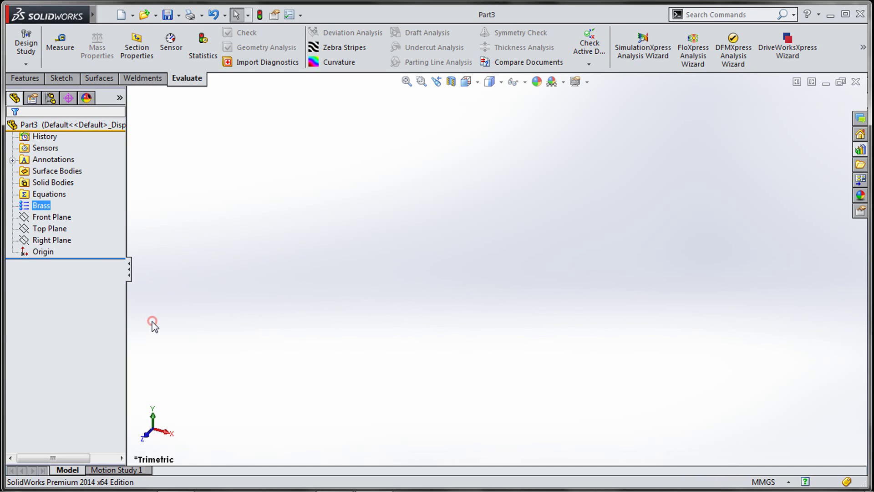
Check the density of Brass in the material library and apply the material to the part.
{"action": "right_click", "coordinate": [47, 210]}
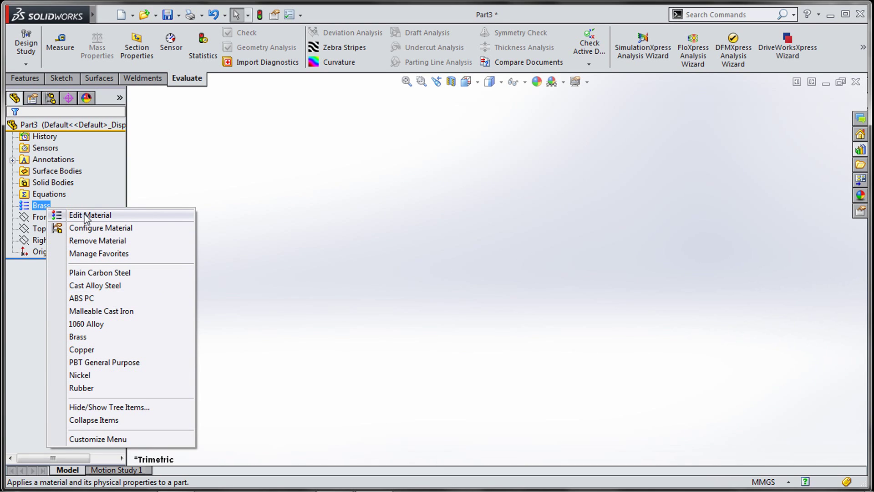
{"action": "left_click", "coordinate": [98, 215]}
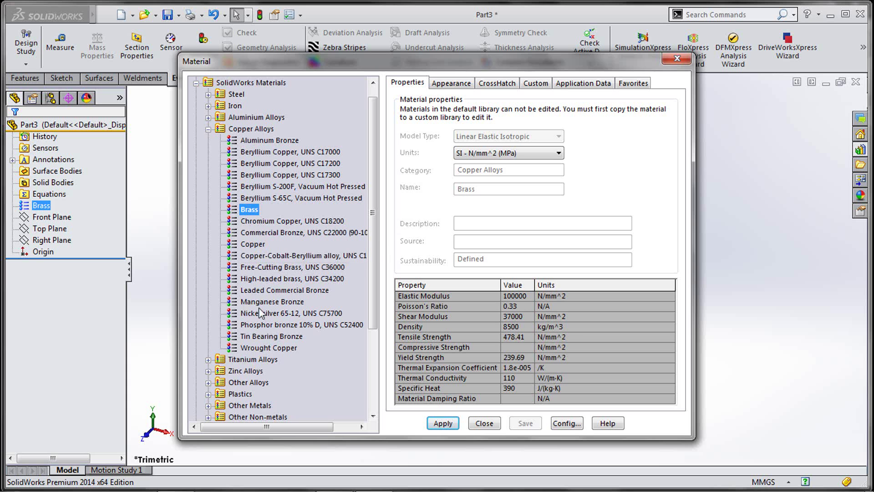
{"action": "left_click", "coordinate": [441, 425]}
{"action": "left_click", "coordinate": [483, 423]}
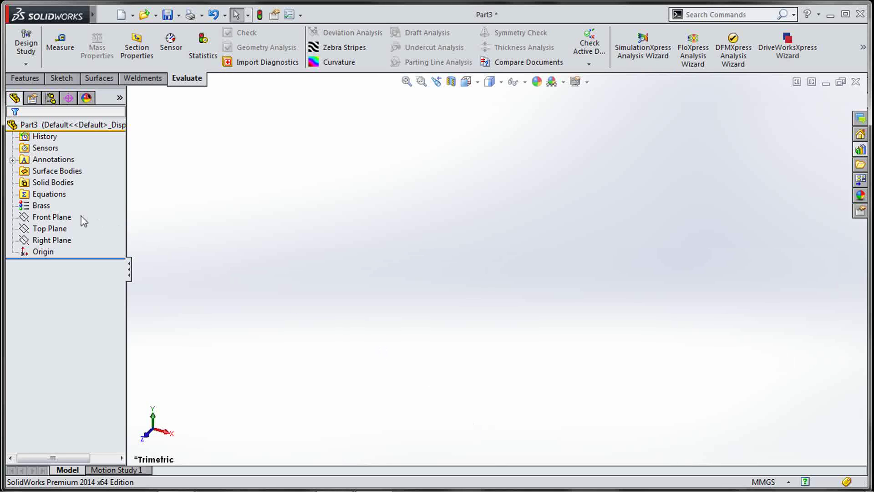
Sketch a five-line side profile on the Front Plane, with a horizontal top edge ending at the origin, a sloping edge and a base about 84.7 mm long.
{"action": "left_click", "coordinate": [68, 217]}
{"action": "left_click", "coordinate": [73, 195]}
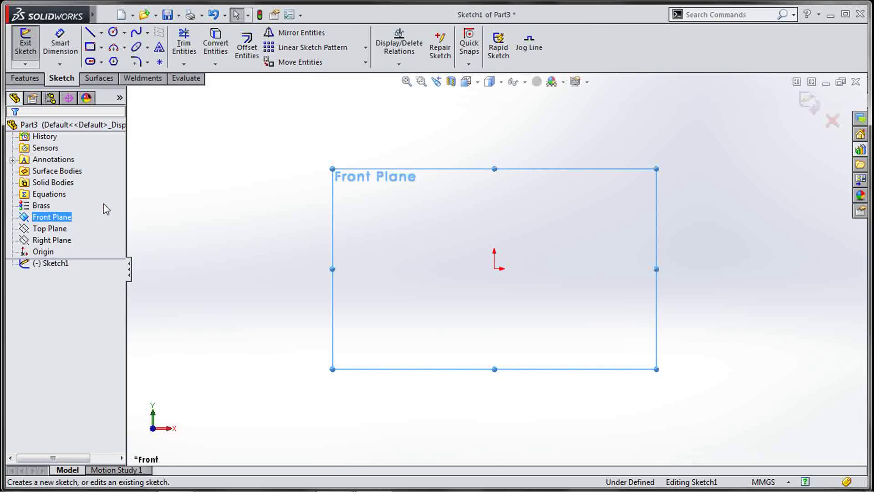
{"action": "key", "text": "s"}
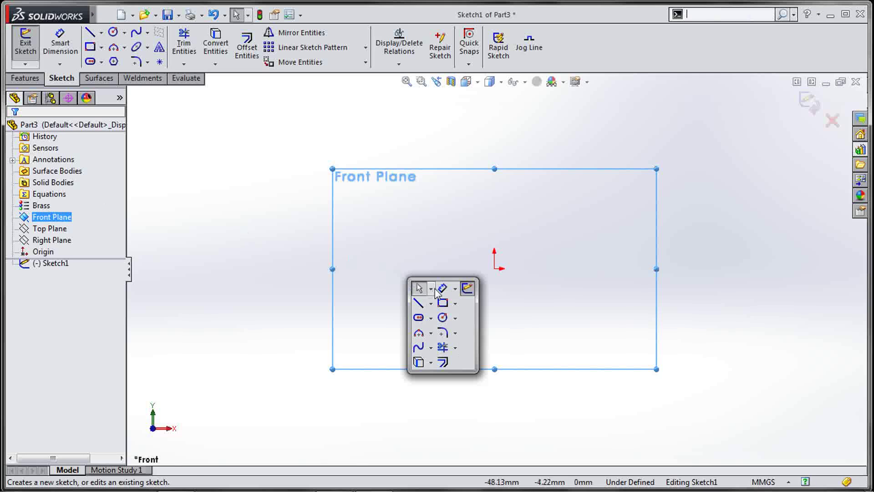
{"action": "left_click", "coordinate": [417, 308]}
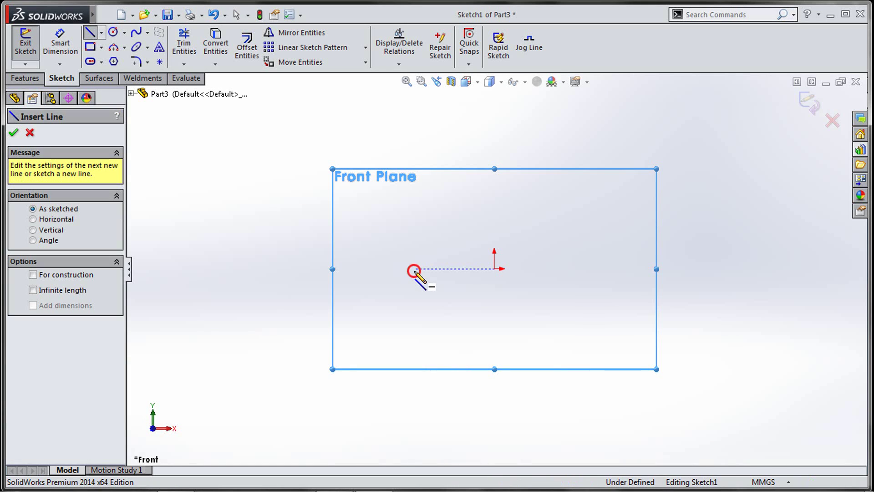
{"action": "left_click", "coordinate": [413, 268]}
{"action": "left_click", "coordinate": [495, 268]}
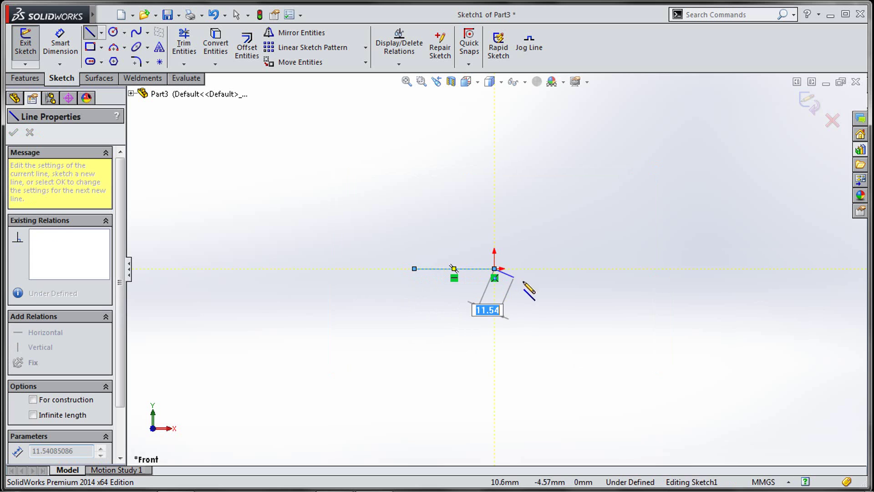
{"action": "left_click", "coordinate": [568, 292]}
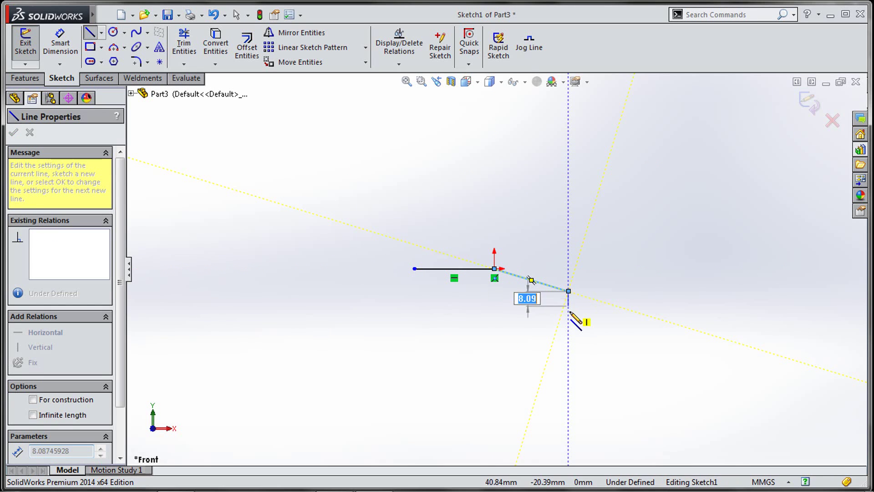
{"action": "left_click", "coordinate": [510, 313]}
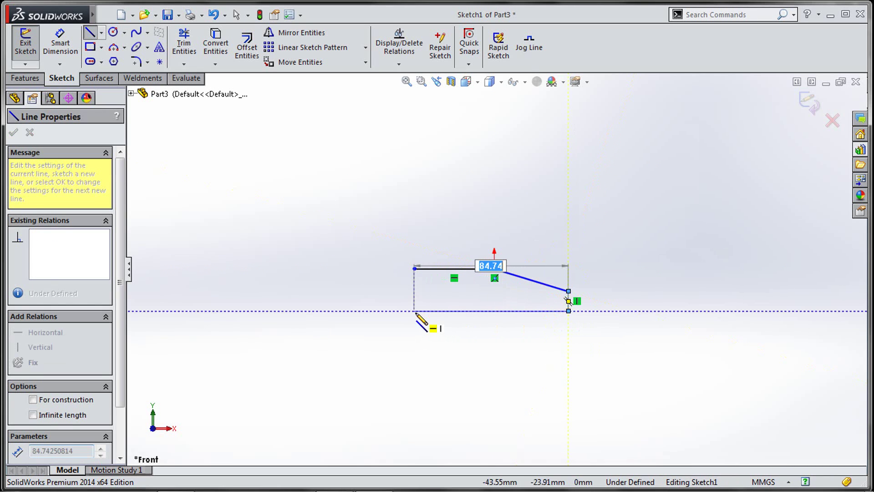
{"action": "left_click", "coordinate": [414, 311]}
{"action": "left_click", "coordinate": [415, 271]}
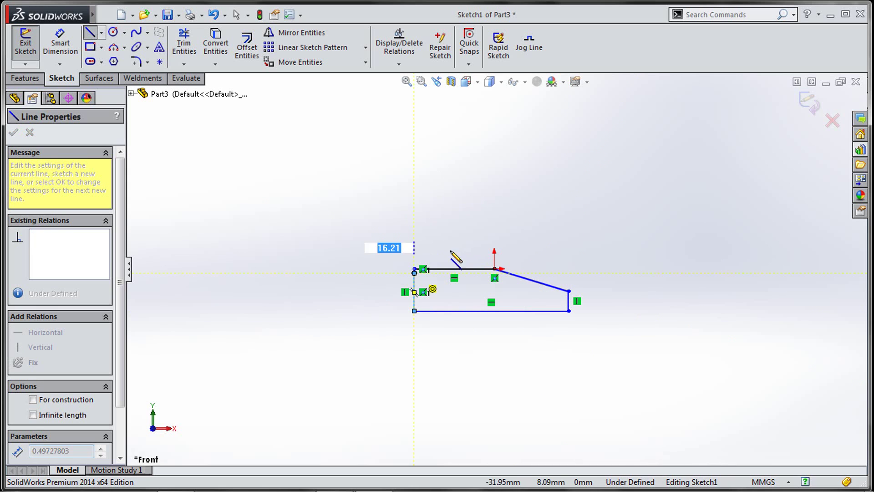
{"action": "key", "text": "Escape"}
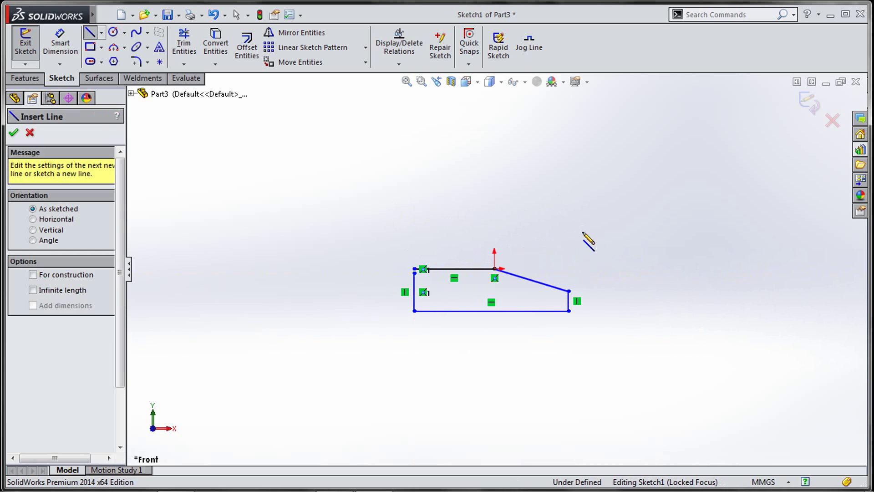
{"action": "key", "text": "Escape"}
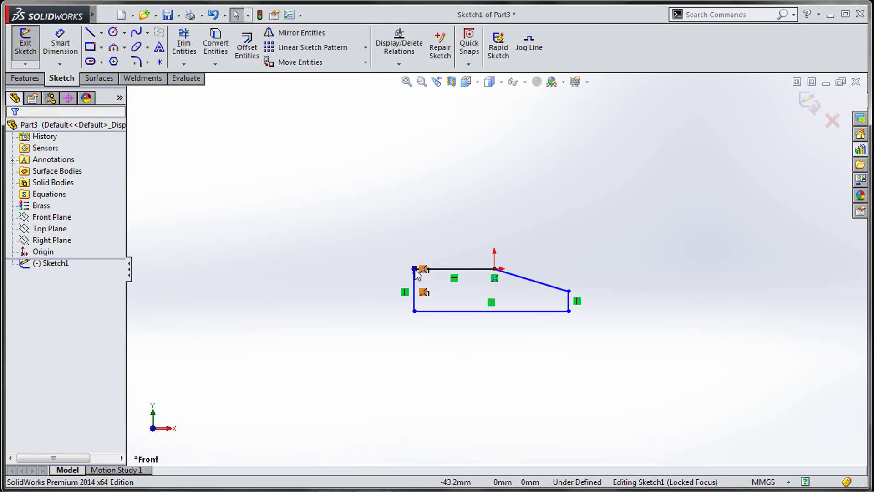
Merge the upper endpoint of the profile's long vertical edge with the free endpoint of the horizontal top edge.
{"action": "scroll", "coordinate": [412, 279], "scroll_direction": "down", "scroll_amount": 2}
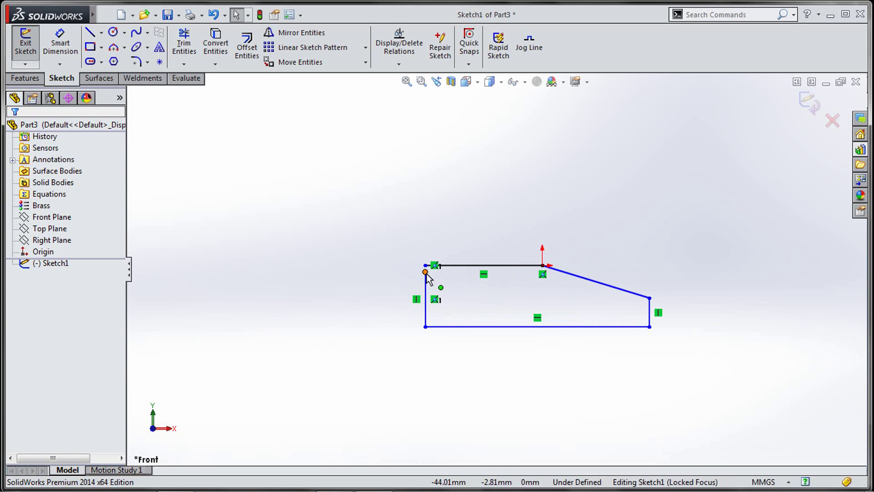
{"action": "left_click", "coordinate": [425, 266]}
{"action": "scroll", "coordinate": [427, 273], "scroll_direction": "down", "scroll_amount": 2}
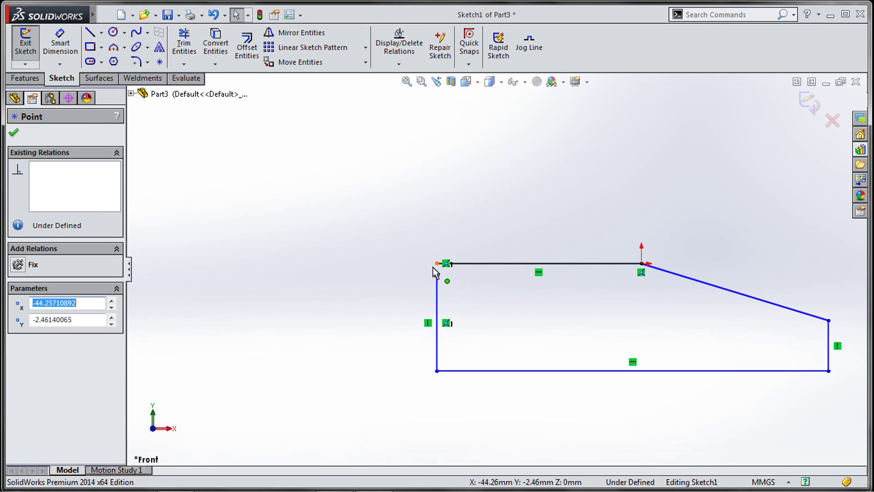
{"action": "left_click", "coordinate": [438, 263], "text": "ctrl"}
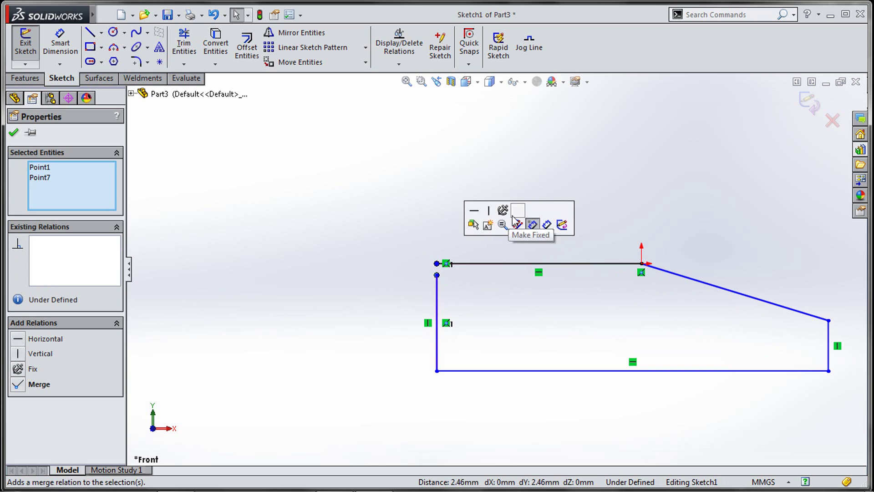
{"action": "left_click", "coordinate": [514, 214]}
Dimension the profile's base line to 200 mm.
{"action": "scroll", "coordinate": [496, 269], "scroll_direction": "up", "scroll_amount": 3}
{"action": "key", "text": "s"}
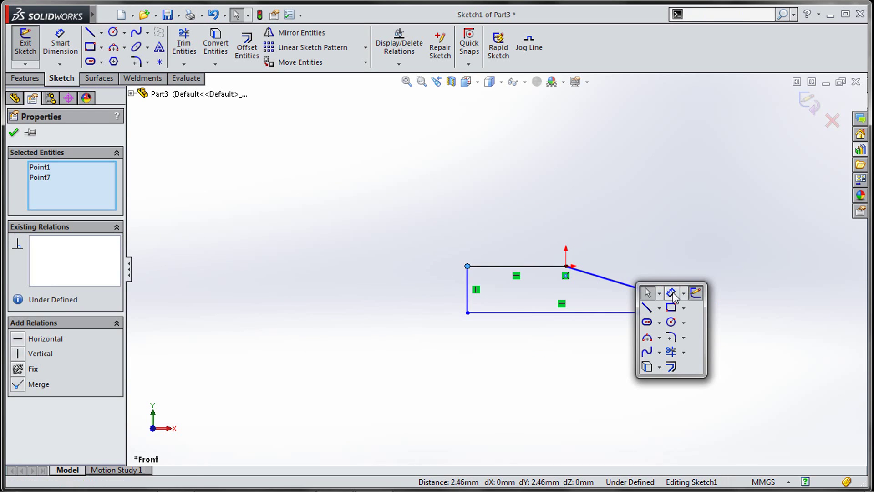
{"action": "left_click", "coordinate": [672, 292]}
{"action": "left_click", "coordinate": [573, 313]}
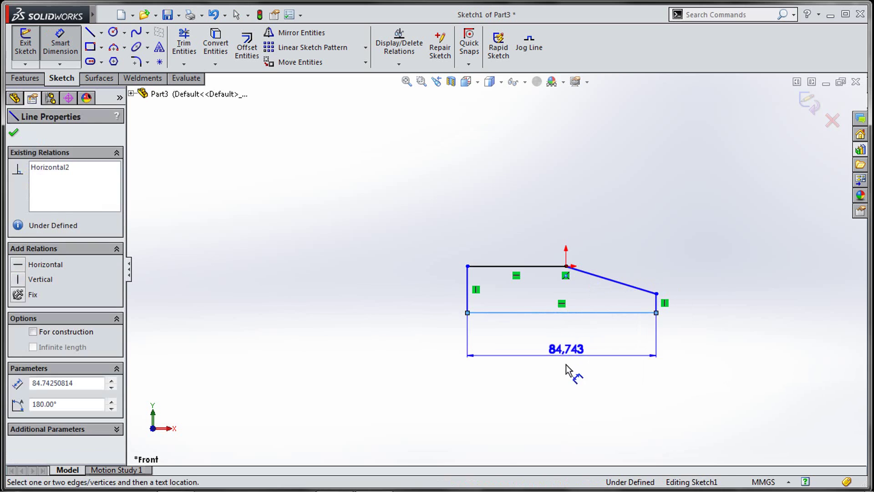
{"action": "left_click", "coordinate": [565, 365]}
{"action": "type", "text": "200"}
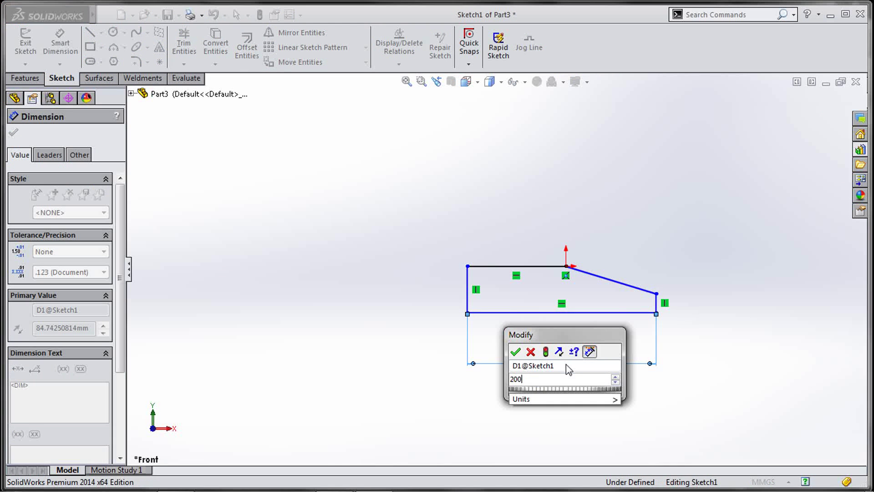
{"action": "key", "text": "Return"}
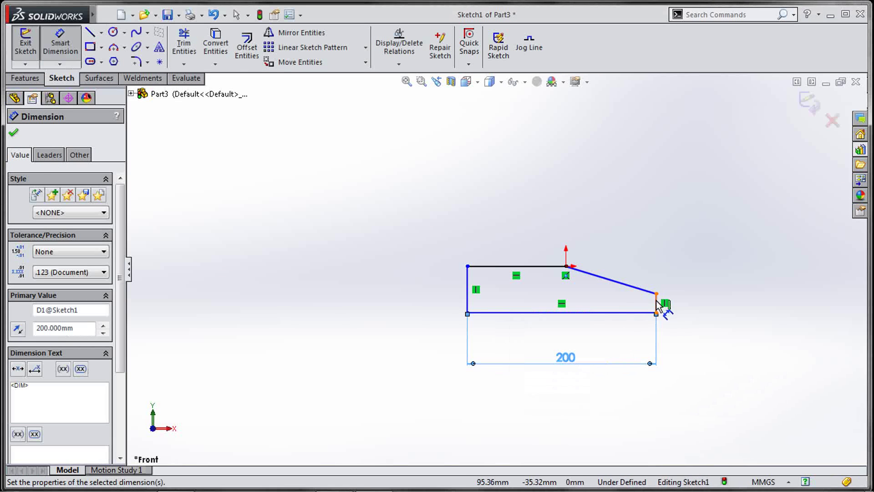
Dimension the profile's short vertical edge to 12.5 mm and its long vertical edge to 25 mm.
{"action": "left_click", "coordinate": [656, 304]}
{"action": "left_click", "coordinate": [727, 304]}
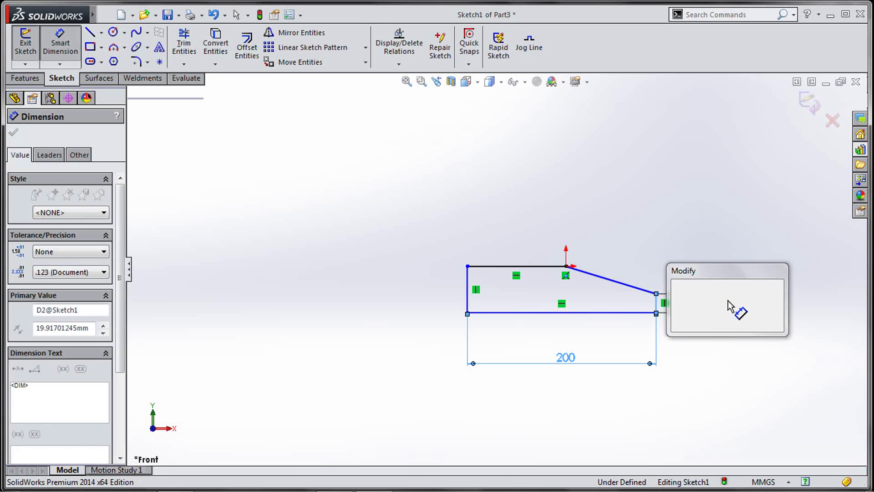
{"action": "type", "text": "12.5"}
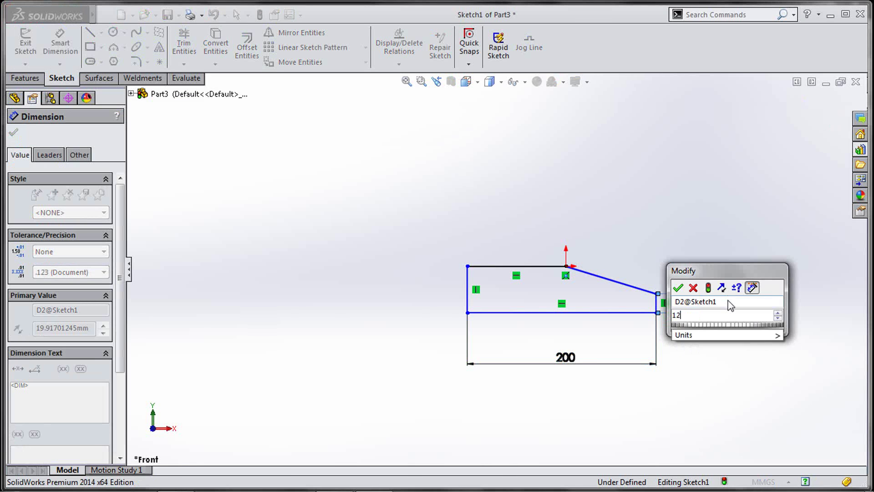
{"action": "key", "text": "Return"}
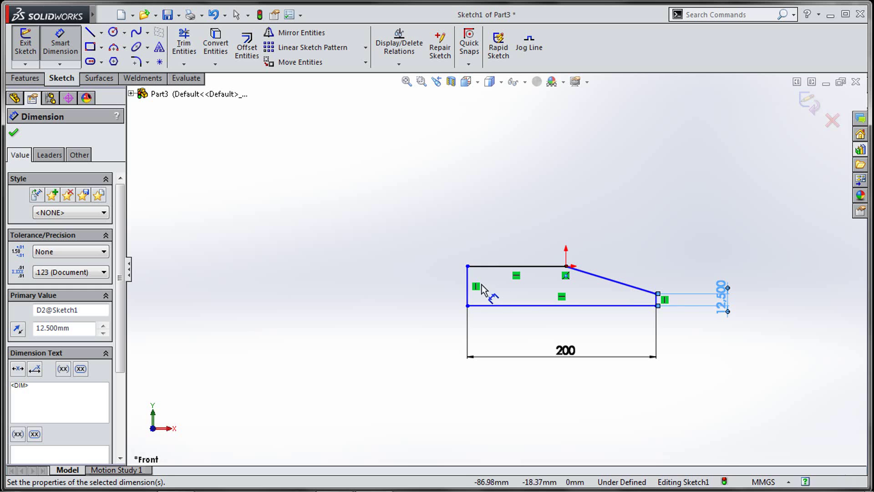
{"action": "left_click", "coordinate": [466, 292]}
{"action": "left_click", "coordinate": [423, 291]}
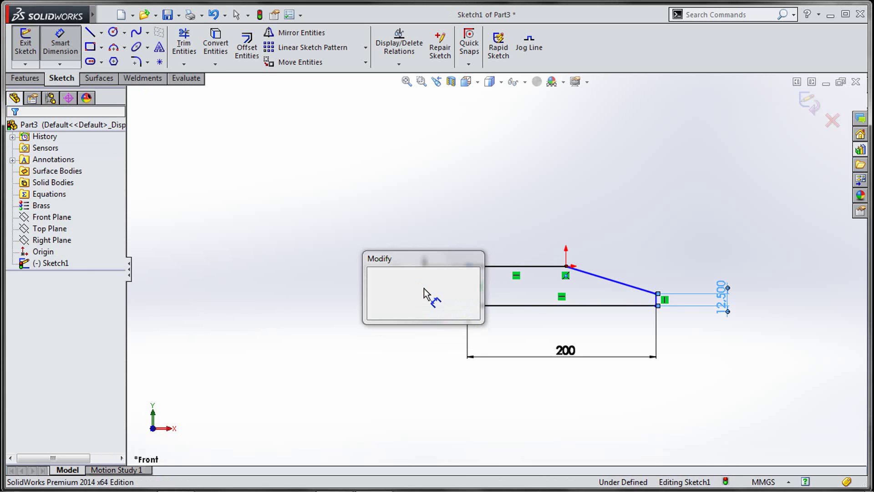
{"action": "type", "text": "25"}
{"action": "key", "text": "Return"}
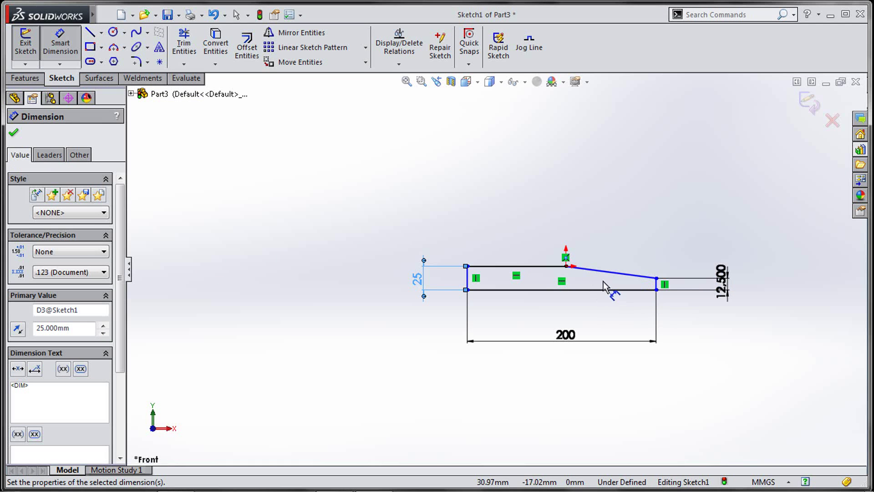
Dimension the horizontal span of the sloping edge to 60 mm and exit the sketch.
{"action": "left_click", "coordinate": [602, 272]}
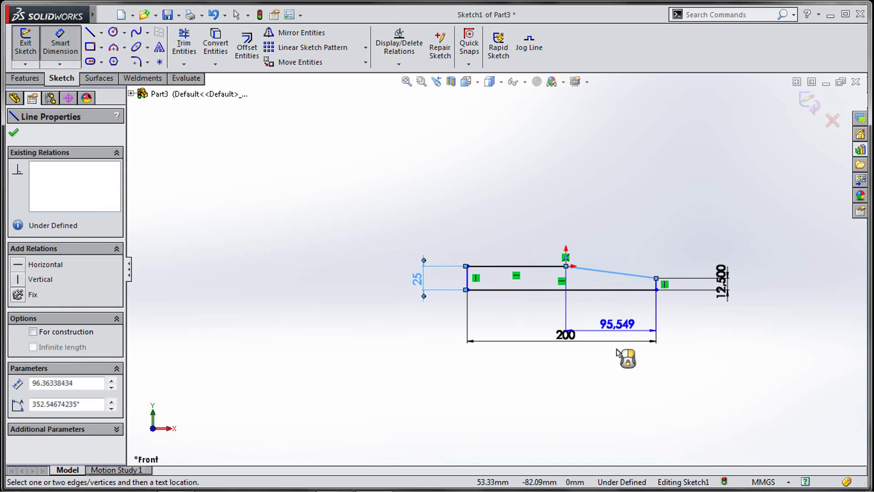
{"action": "left_click", "coordinate": [619, 387]}
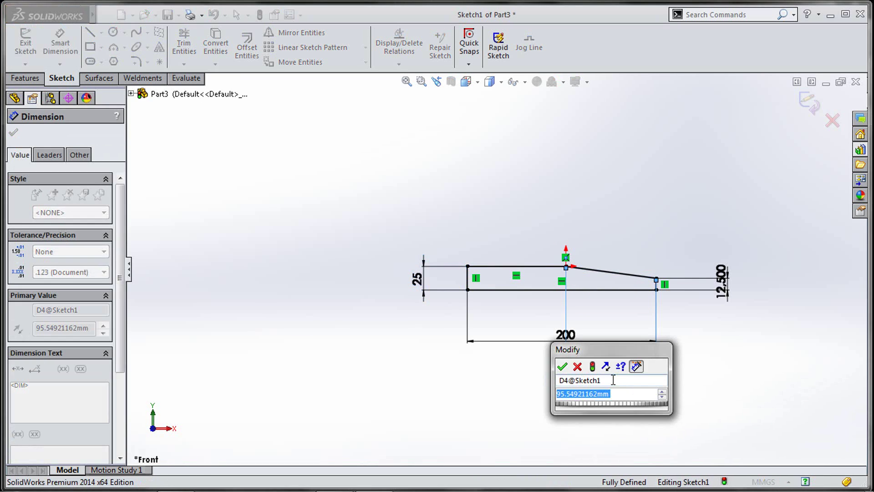
{"action": "type", "text": "60"}
{"action": "key", "text": "Return"}
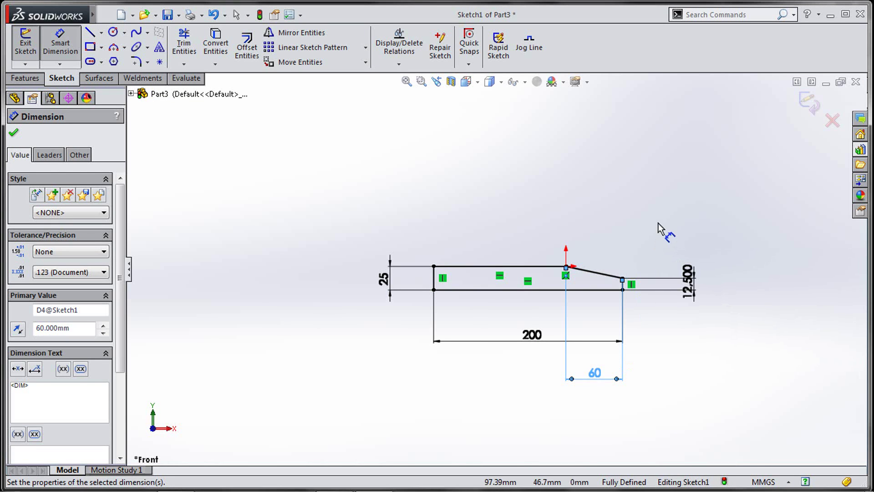
{"action": "key", "text": "Escape"}
{"action": "key", "text": "Escape"}
{"action": "mouse_move", "coordinate": [650, 229]}
{"action": "middle_mouse_down"}
{"action": "mouse_move", "coordinate": [624, 230]}
{"action": "mouse_move", "coordinate": [649, 213]}
{"action": "middle_mouse_up"}
{"action": "key", "text": "ctrl+b"}
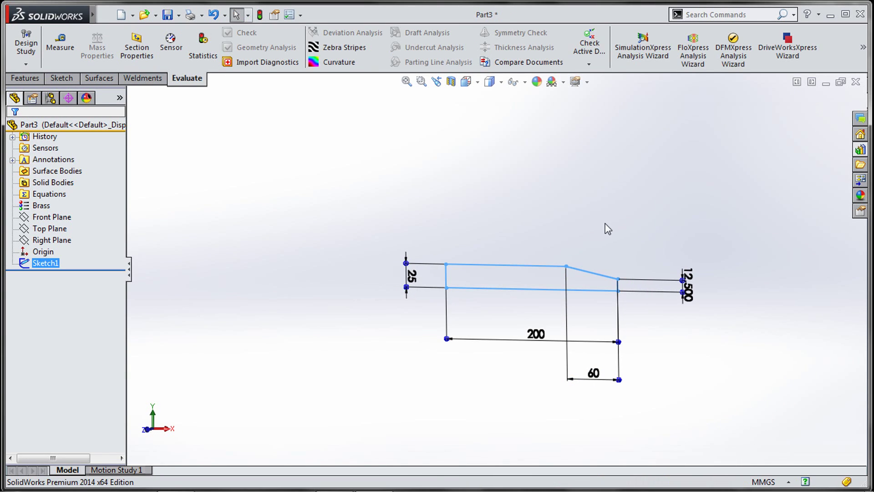
Extrude the side profile 120 mm with the Mid Plane end condition.
{"action": "key", "text": "s"}
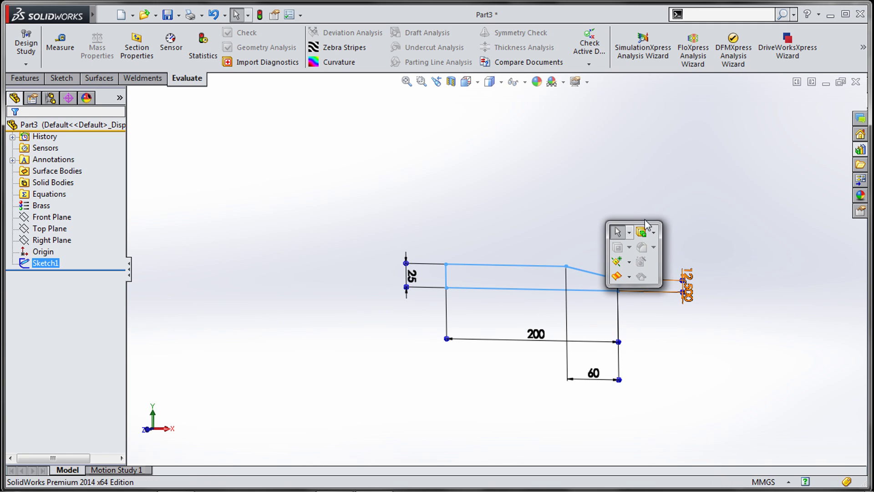
{"action": "left_click", "coordinate": [641, 233]}
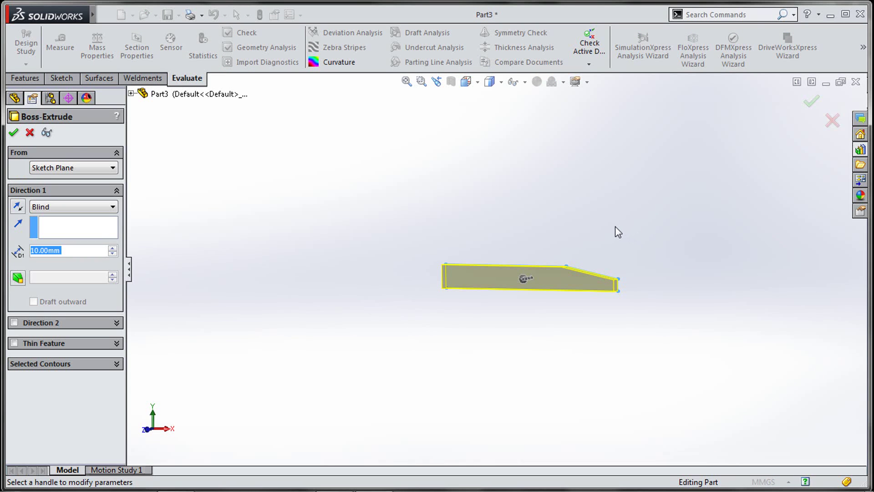
{"action": "type", "text": "120"}
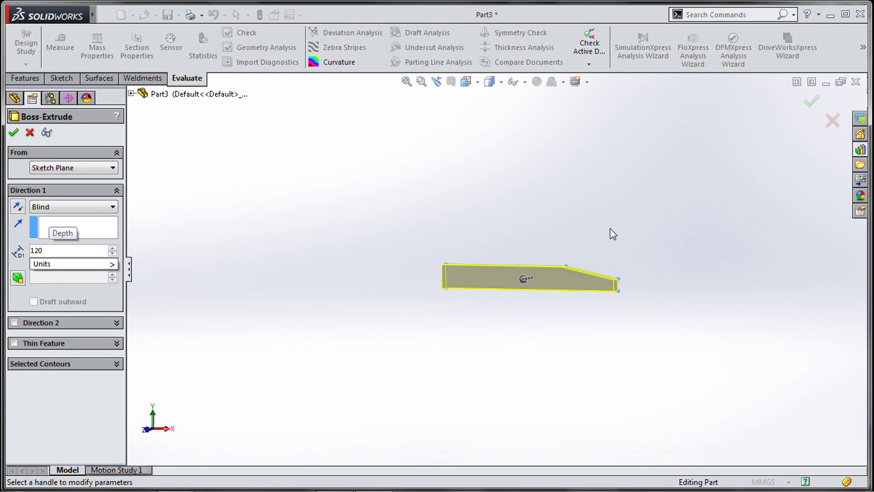
{"action": "left_click", "coordinate": [610, 228]}
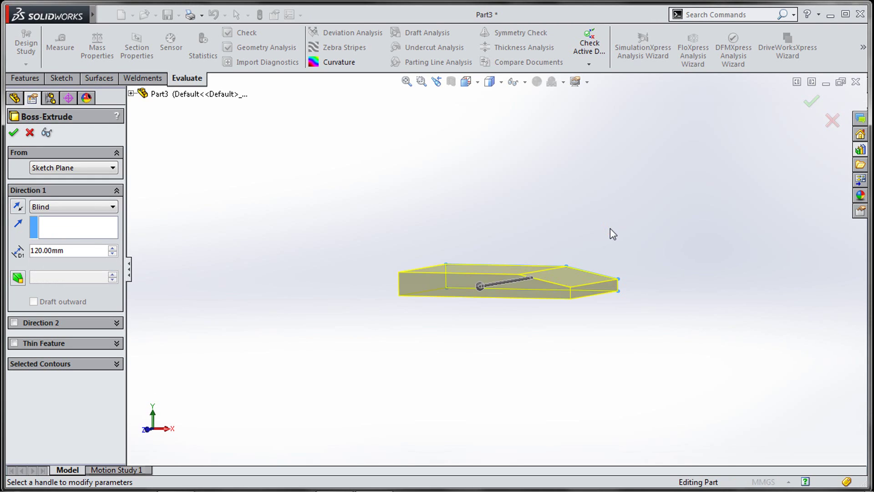
{"action": "right_click", "coordinate": [610, 228]}
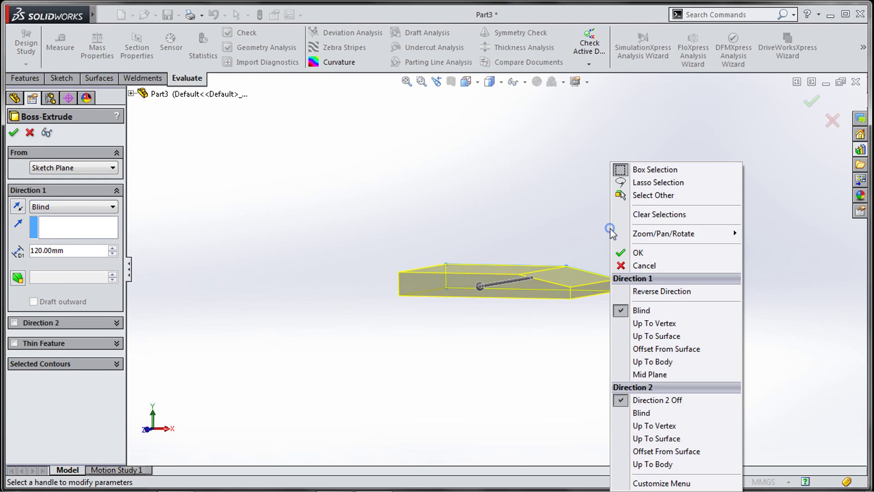
{"action": "left_click", "coordinate": [650, 374]}
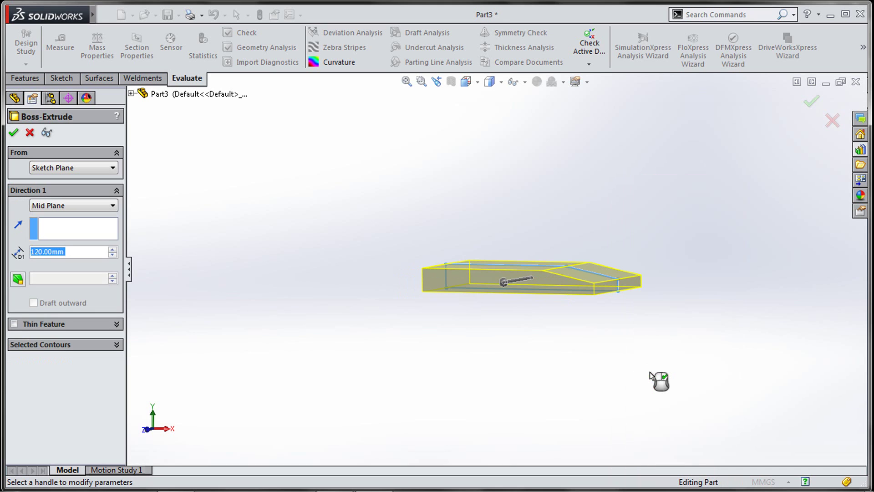
{"action": "right_click", "coordinate": [648, 370]}
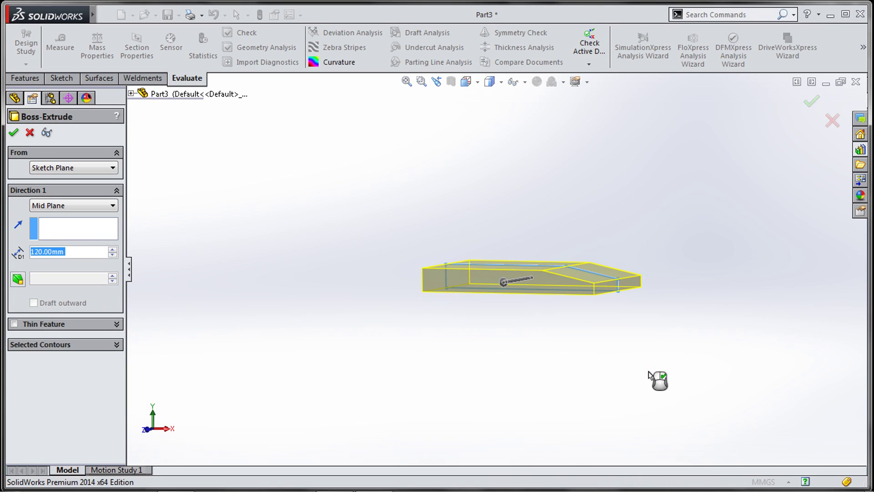
Sketch two corner rectangles on the flat top face: one about 38 mm wide from the thick end's edge, one spanning the sloping face's length.
{"action": "left_click", "coordinate": [603, 219]}
{"action": "mouse_move", "coordinate": [602, 220]}
{"action": "middle_mouse_down"}
{"action": "mouse_move", "coordinate": [583, 215]}
{"action": "mouse_move", "coordinate": [556, 289]}
{"action": "middle_mouse_up"}
{"action": "left_click", "coordinate": [556, 287]}
{"action": "left_click", "coordinate": [598, 235]}
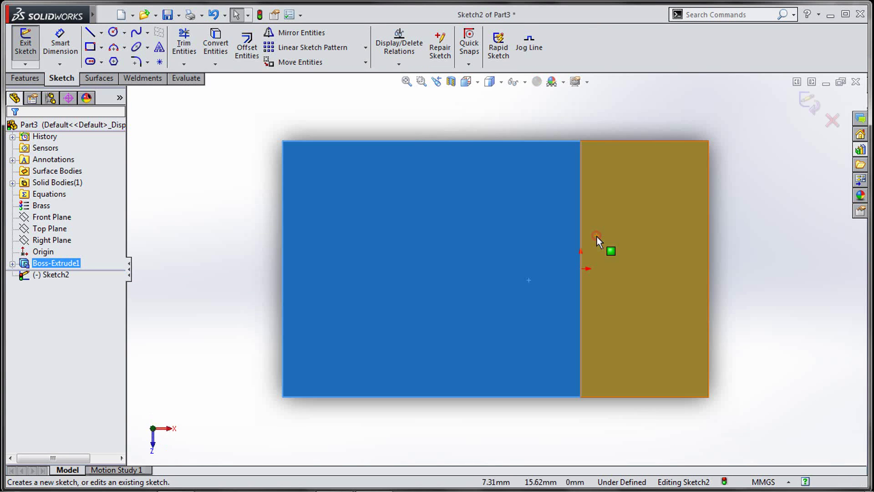
{"action": "key", "text": "s"}
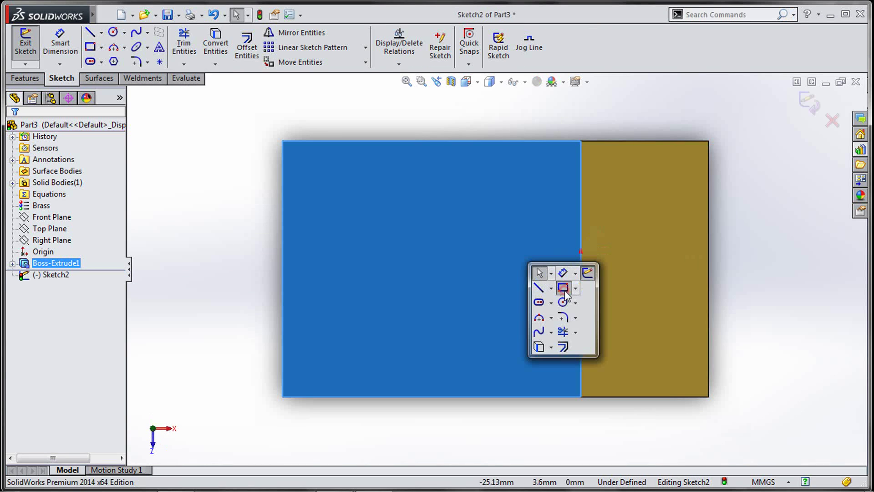
{"action": "left_click", "coordinate": [564, 289]}
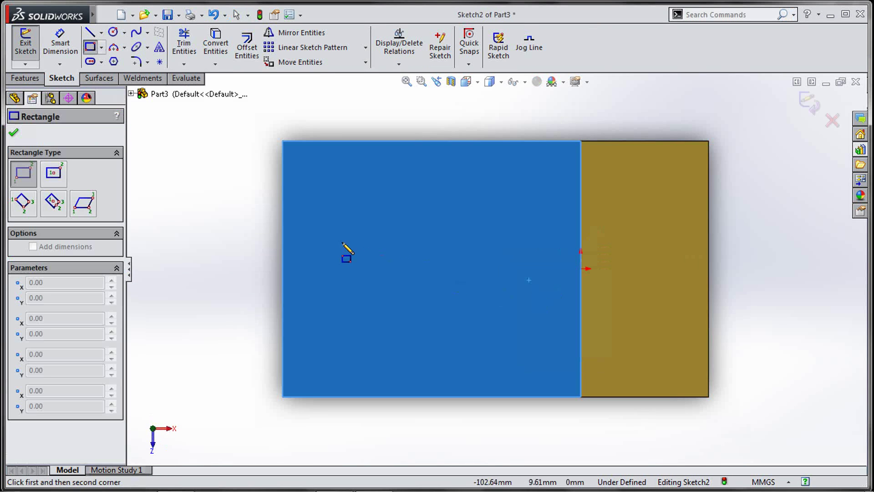
{"action": "left_click", "coordinate": [283, 228]}
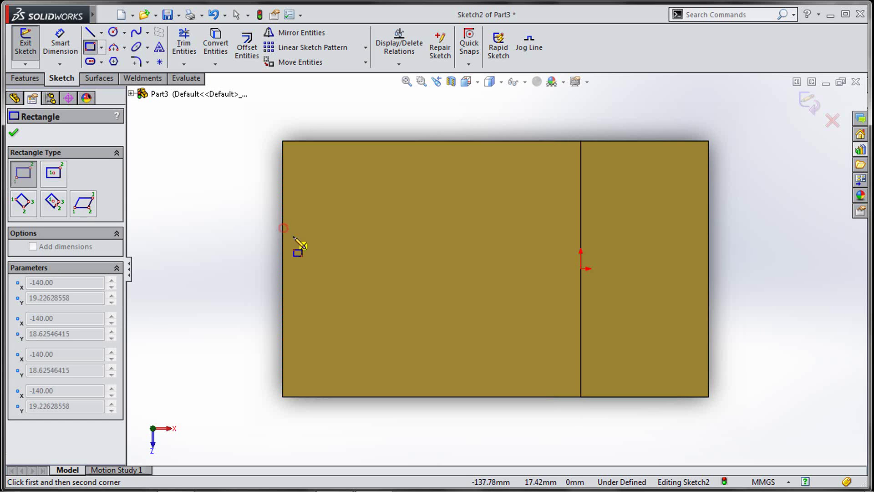
{"action": "left_click", "coordinate": [362, 305]}
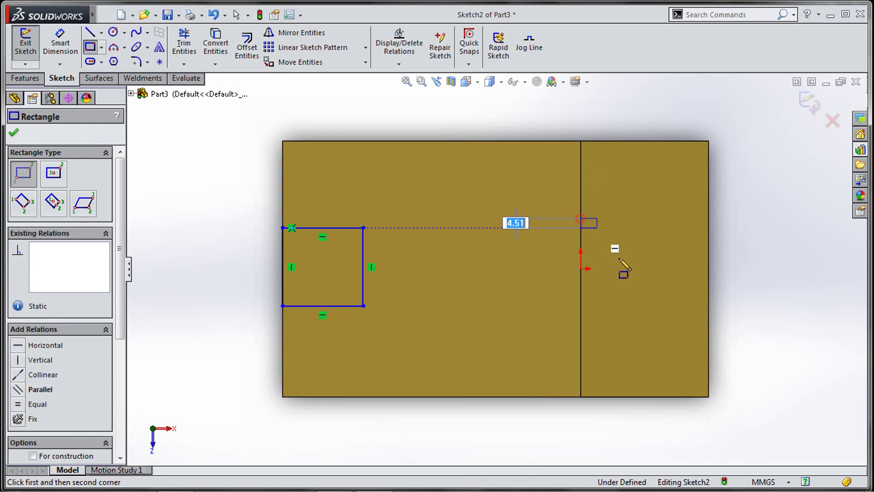
{"action": "left_click", "coordinate": [581, 218]}
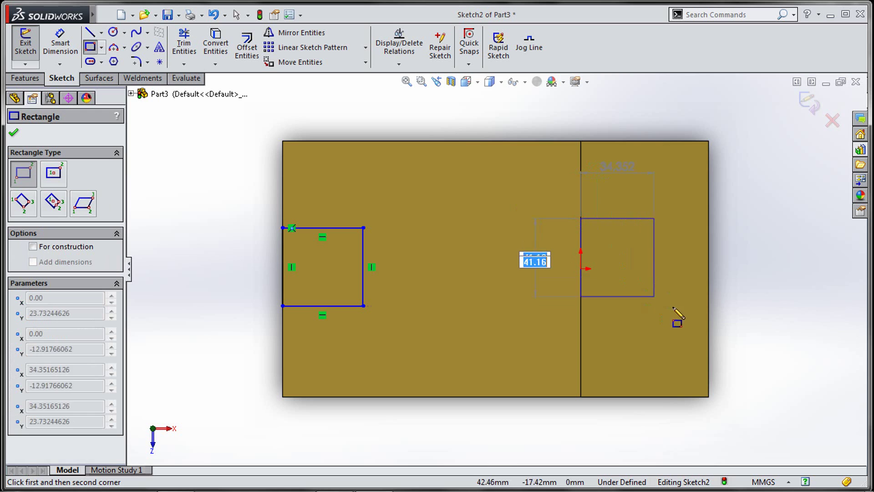
{"action": "left_click", "coordinate": [709, 320]}
{"action": "key", "text": "Escape"}
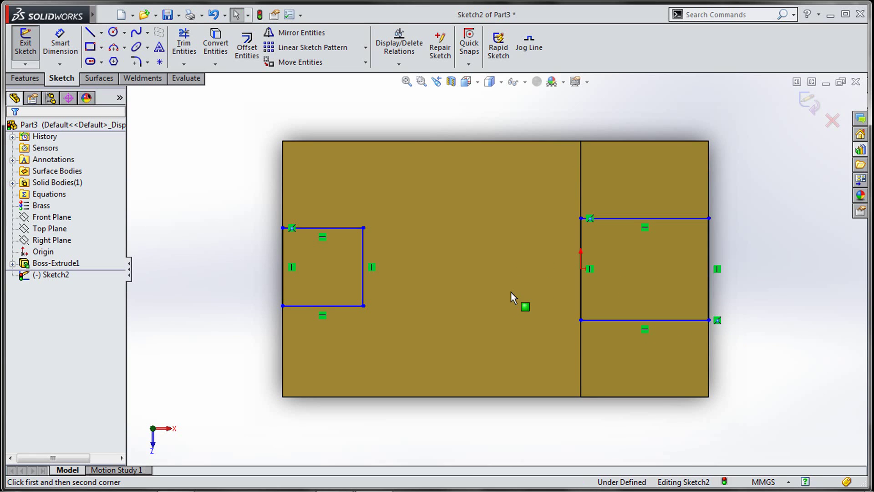
Centre the sloping-face rectangle's inner vertical side on the origin with a Midpoint relation and make its adjacent sides Equal.
{"action": "left_click", "coordinate": [582, 288]}
{"action": "left_click", "coordinate": [582, 269], "text": "ctrl"}
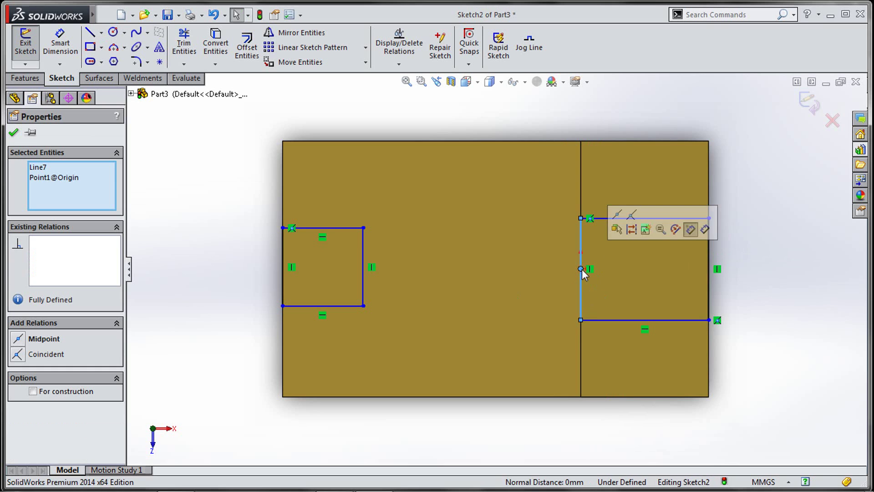
{"action": "left_click", "coordinate": [616, 214]}
{"action": "key", "text": "Escape"}
{"action": "left_click", "coordinate": [581, 214]}
{"action": "left_click", "coordinate": [612, 218], "text": "ctrl"}
{"action": "left_click", "coordinate": [662, 164]}
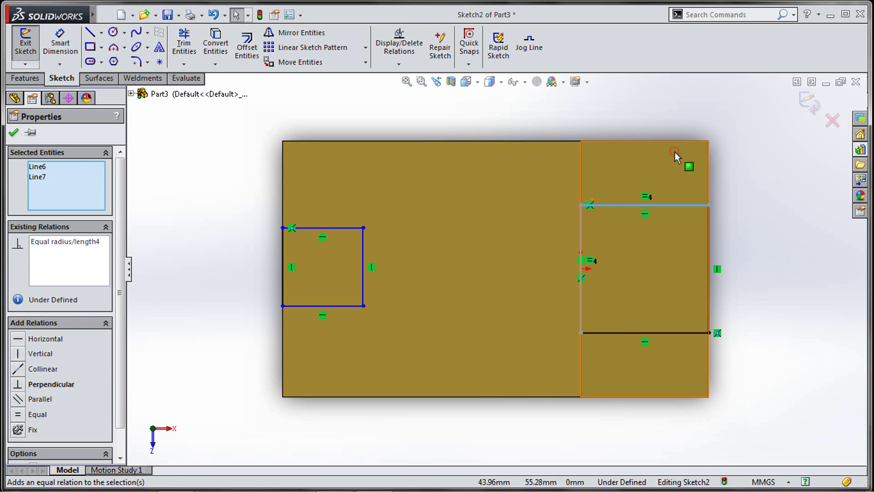
Make the thick-end rectangle's adjacent sides Equal and its two horizontal sides Collinear with those of the sloping-face square.
{"action": "left_click_drag", "start_coordinate": [373, 246], "coordinate": [351, 218]}
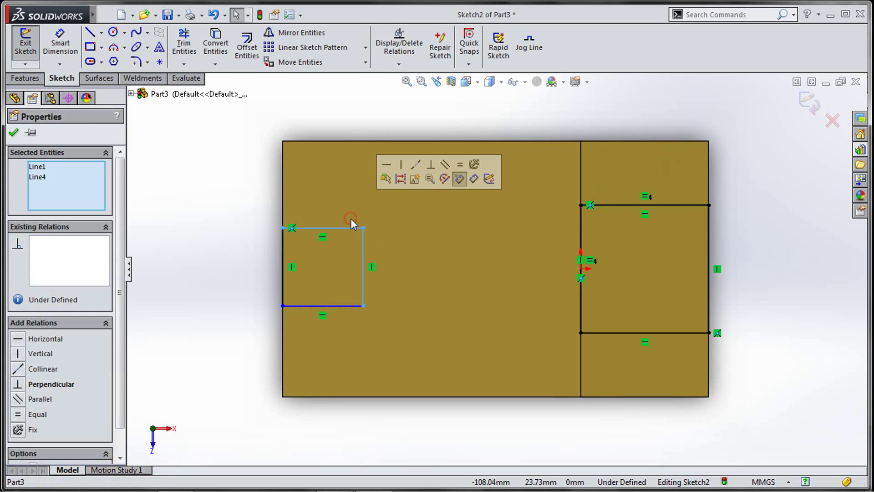
{"action": "left_click", "coordinate": [459, 164]}
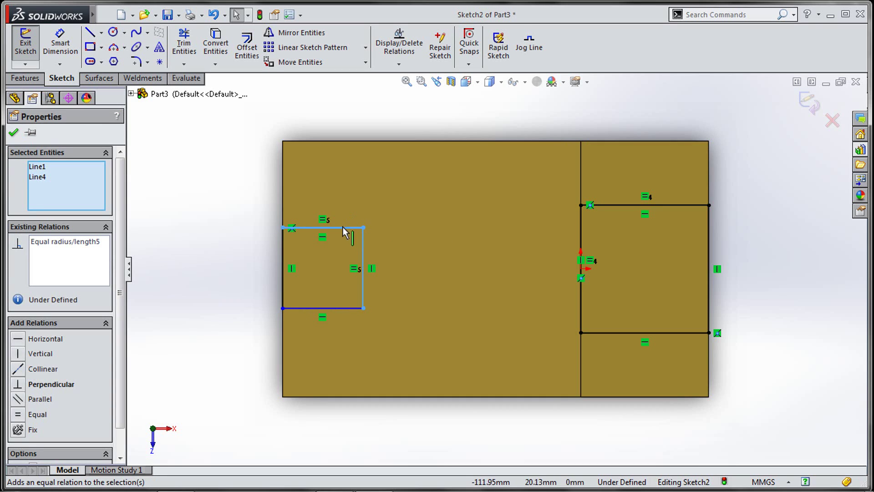
{"action": "left_click", "coordinate": [634, 204]}
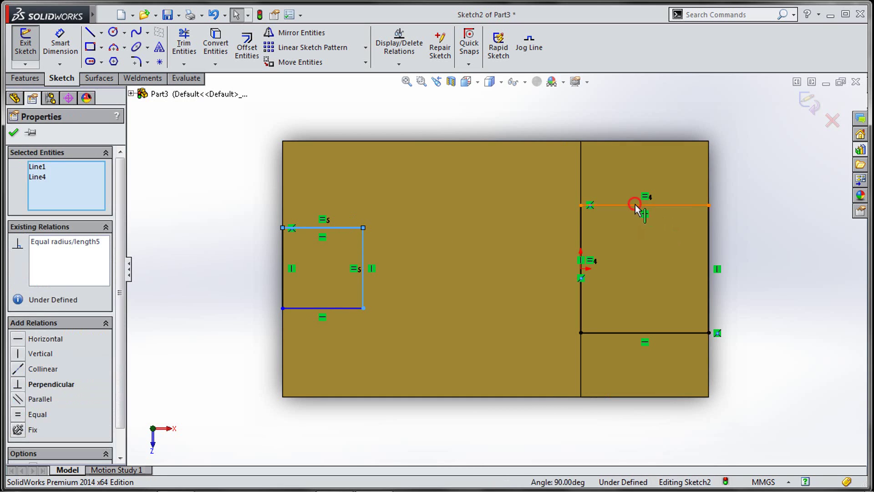
{"action": "left_click", "coordinate": [350, 227]}
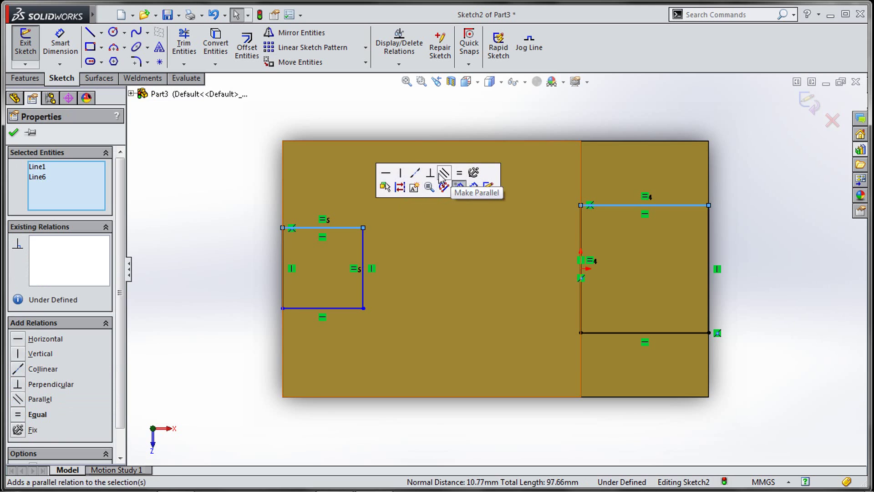
{"action": "left_click", "coordinate": [415, 173]}
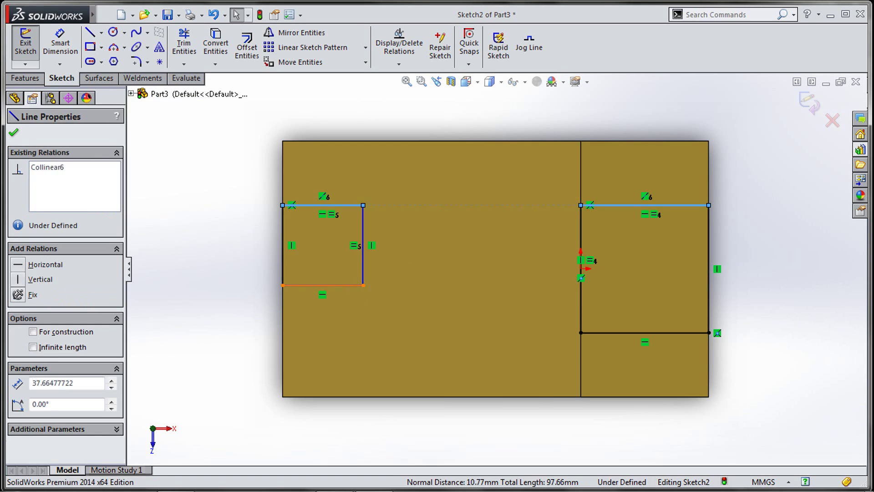
{"action": "left_click", "coordinate": [328, 285]}
{"action": "left_click", "coordinate": [607, 332], "text": "ctrl"}
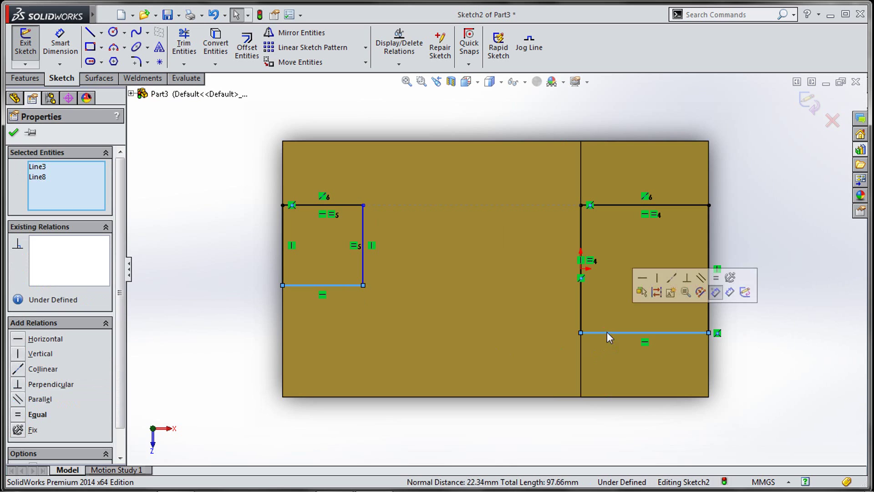
{"action": "left_click", "coordinate": [671, 277]}
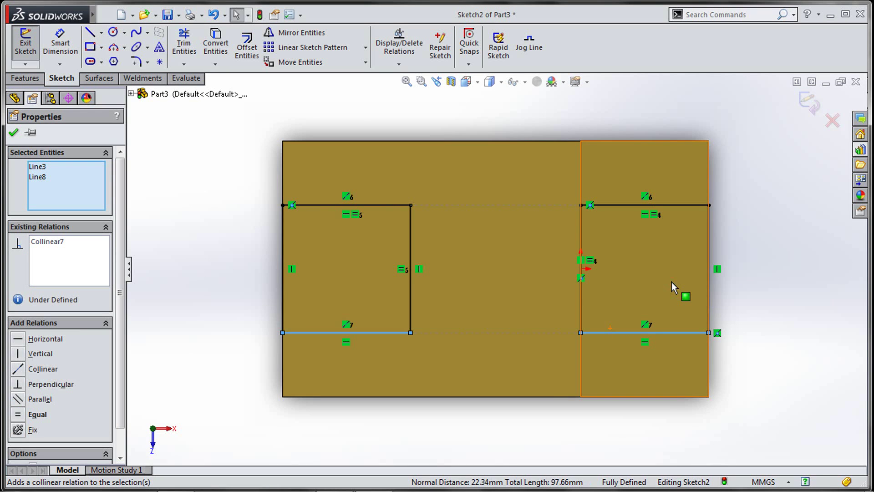
Cut both sketched squares through the part using Extruded Cut with the Through All end condition.
{"action": "left_click", "coordinate": [805, 104]}
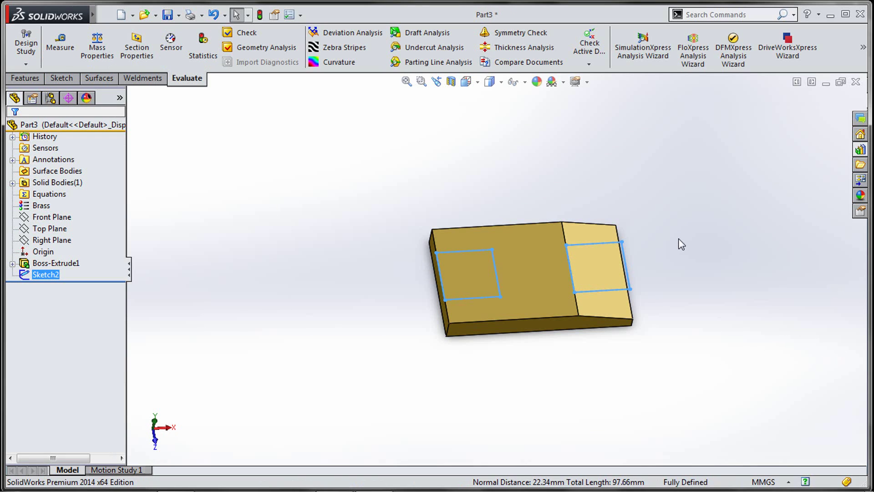
{"action": "key", "text": "s"}
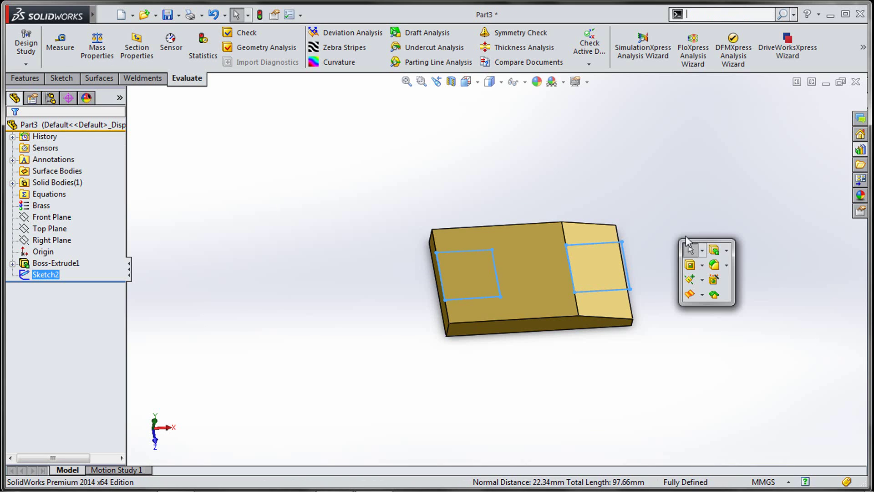
{"action": "left_click", "coordinate": [690, 266]}
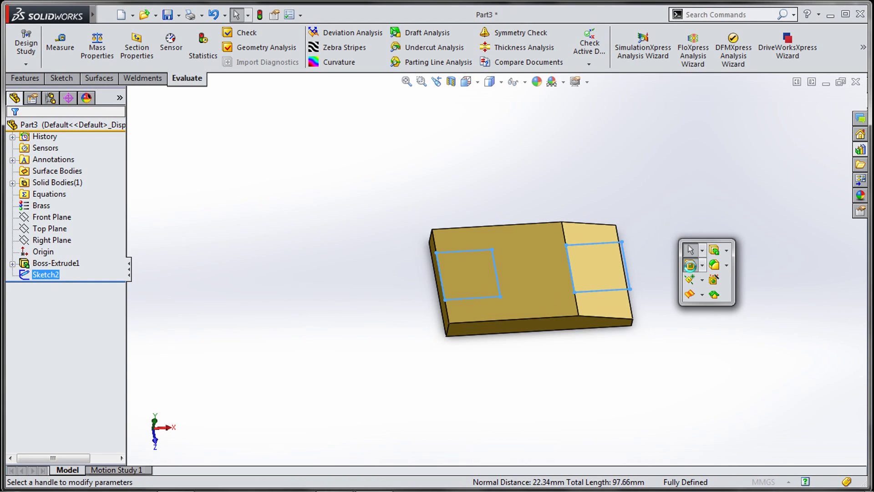
{"action": "right_click", "coordinate": [690, 267]}
{"action": "left_click", "coordinate": [717, 259]}
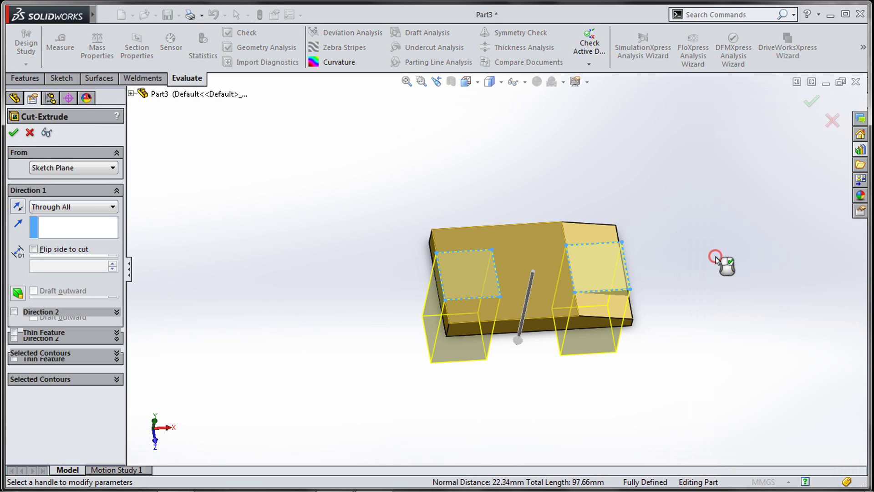
{"action": "right_click", "coordinate": [716, 257]}
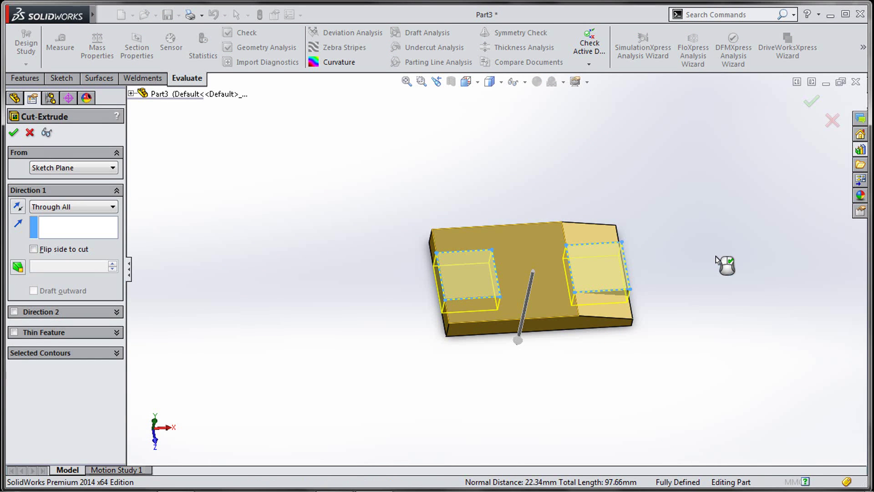
Sketch a circle about 37 mm in diameter on the flat top face, between the two notches and level with the origin.
{"action": "left_click", "coordinate": [560, 265]}
{"action": "left_click", "coordinate": [611, 223]}
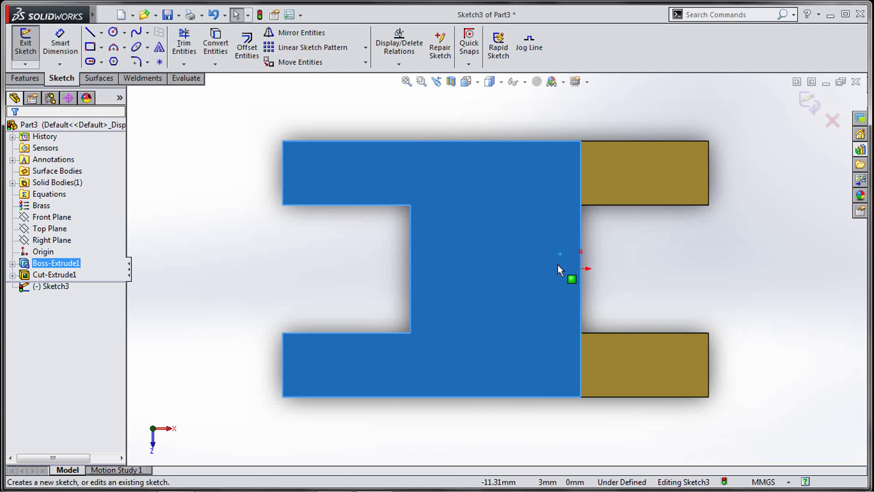
{"action": "key", "text": "s"}
{"action": "left_click", "coordinate": [594, 306]}
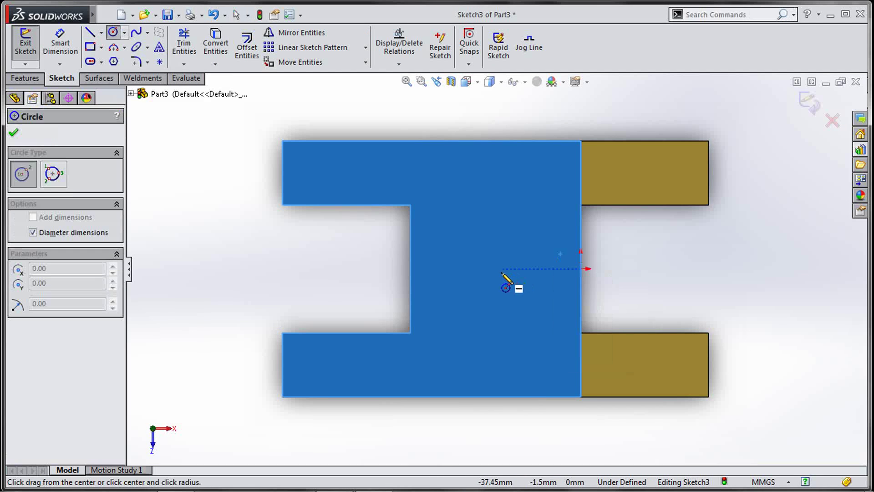
{"action": "left_click", "coordinate": [503, 269]}
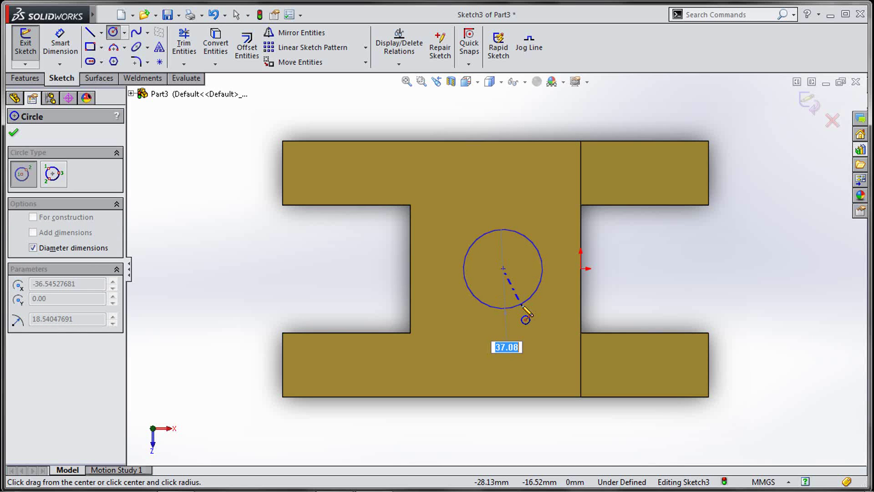
{"action": "left_click", "coordinate": [522, 305]}
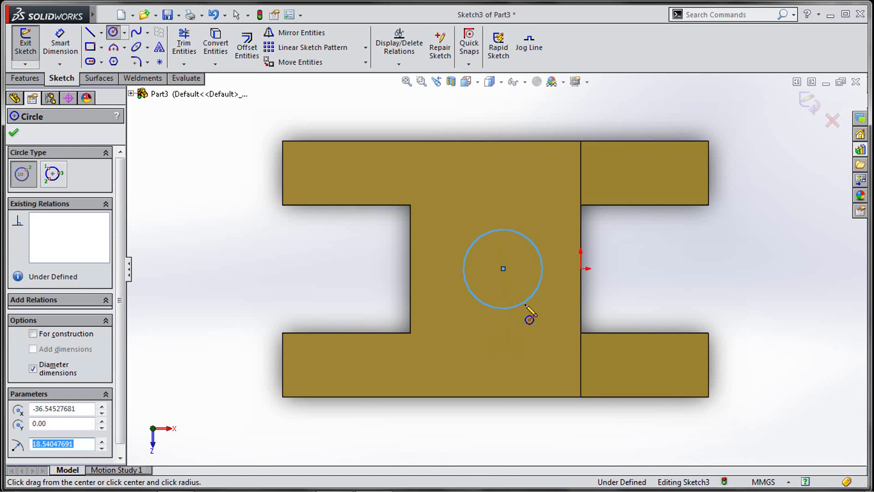
{"action": "key", "text": "Escape"}
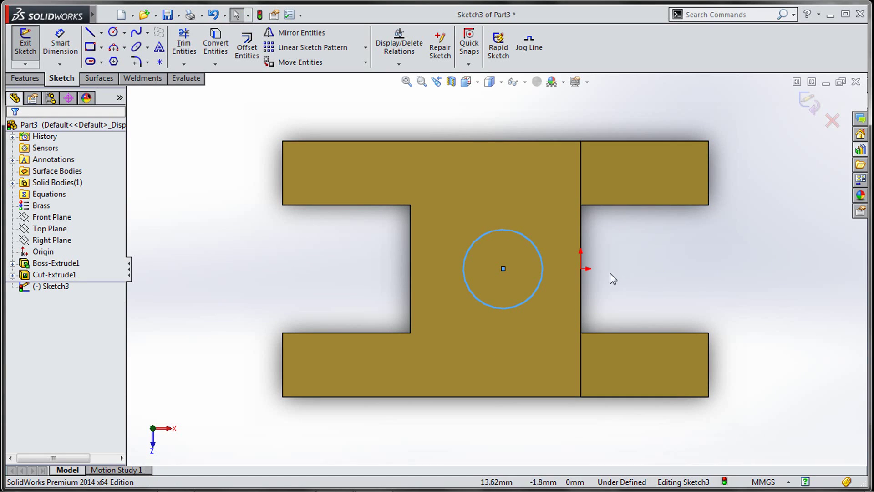
Dimension the circle's diameter as 45 mm.
{"action": "key", "text": "s"}
{"action": "left_click", "coordinate": [646, 286]}
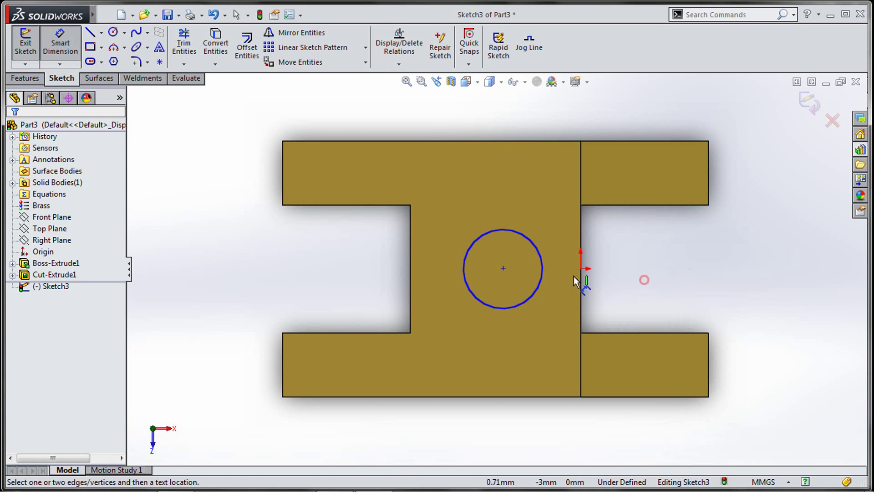
{"action": "left_click", "coordinate": [547, 275]}
{"action": "left_click", "coordinate": [642, 281]}
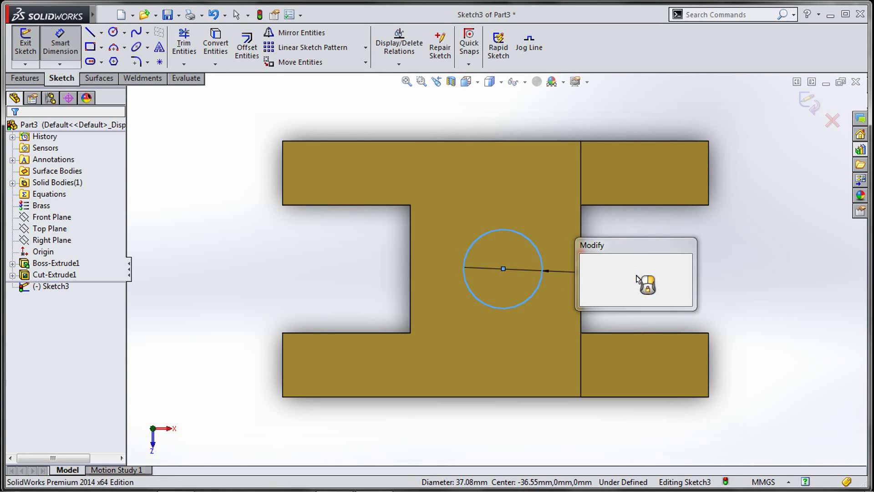
{"action": "type", "text": "15"}
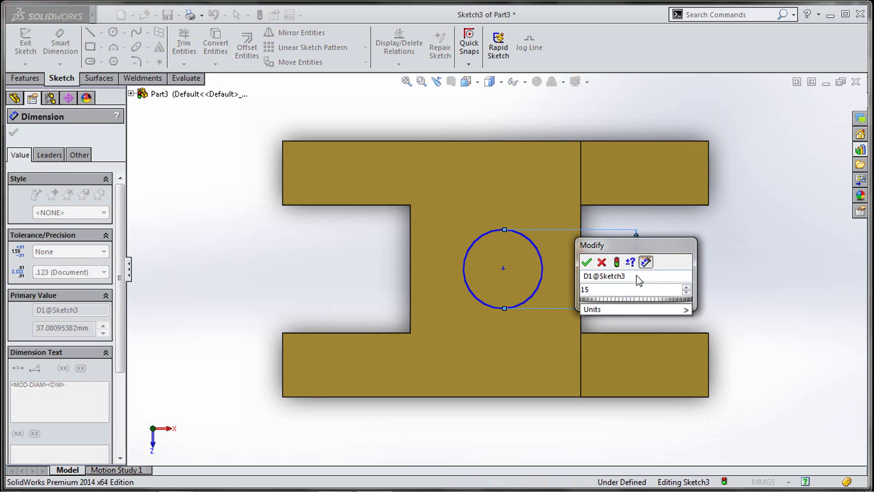
{"action": "key", "text": "BackSpace"}
{"action": "key", "text": "BackSpace"}
{"action": "type", "text": "45"}
{"action": "left_click", "coordinate": [585, 262]}
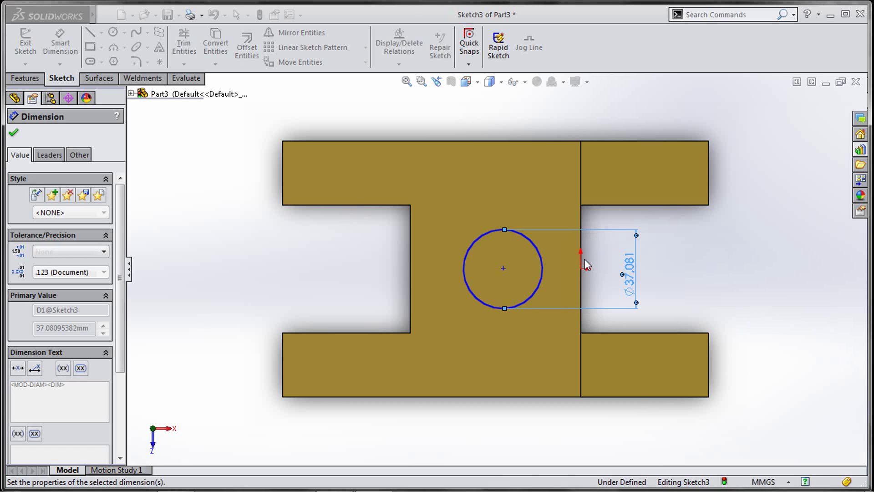
{"action": "key", "text": "s"}
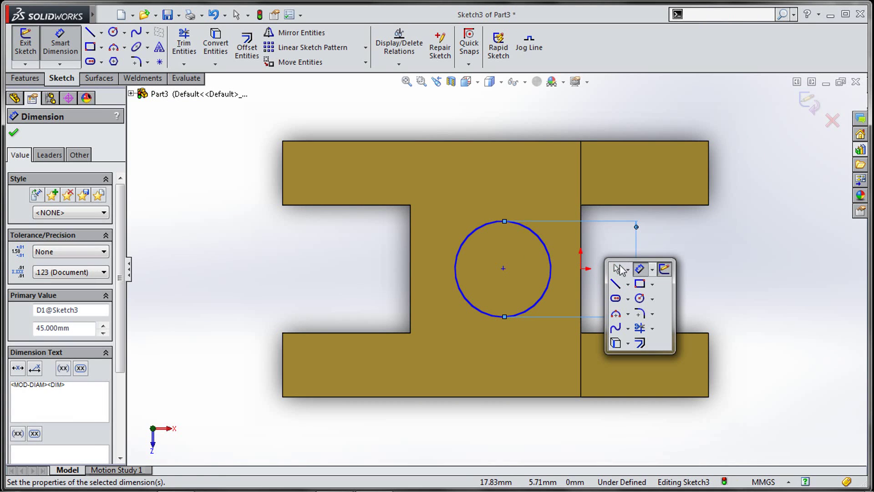
{"action": "left_click", "coordinate": [616, 269]}
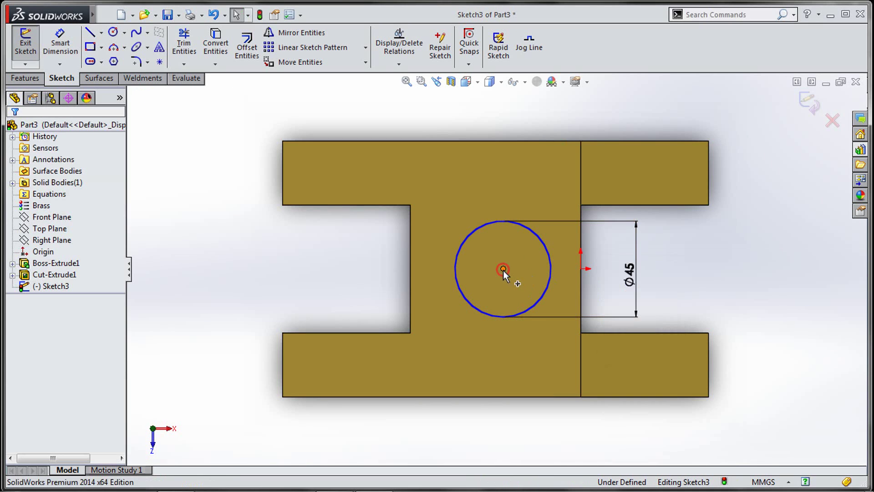
Add a Horizontal relation between the circle's centre and the origin.
{"action": "left_click", "coordinate": [503, 268]}
{"action": "left_click", "coordinate": [580, 268]}
{"action": "left_click", "coordinate": [580, 268], "text": "ctrl"}
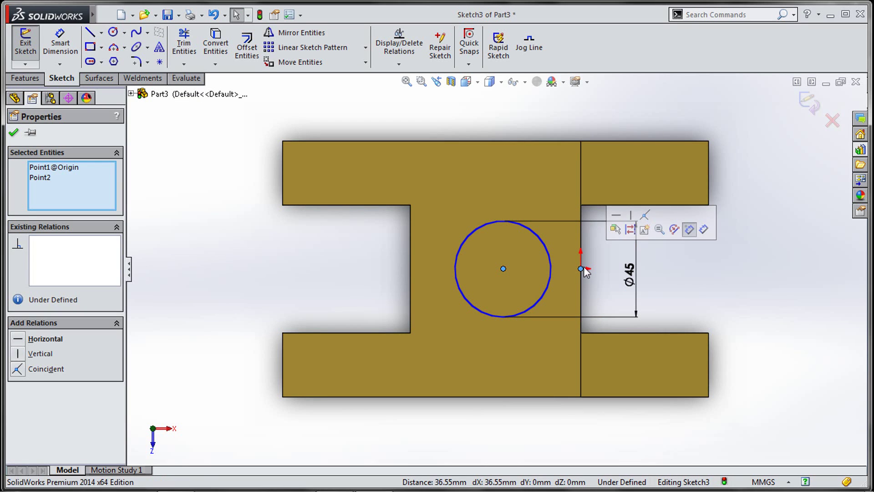
{"action": "left_click", "coordinate": [614, 213]}
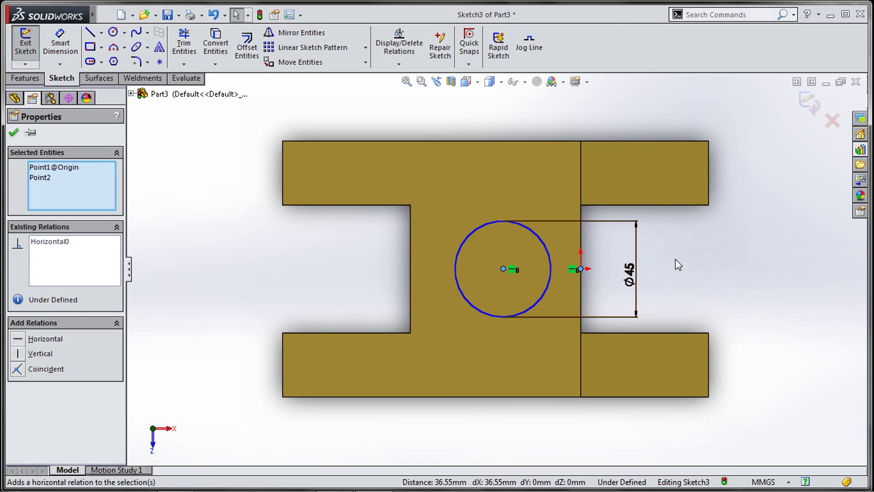
Draw a vertical centerline from the circle's centre to its upper quadrant point.
{"action": "key", "text": "s"}
{"action": "left_click", "coordinate": [699, 285]}
{"action": "left_click", "coordinate": [699, 314]}
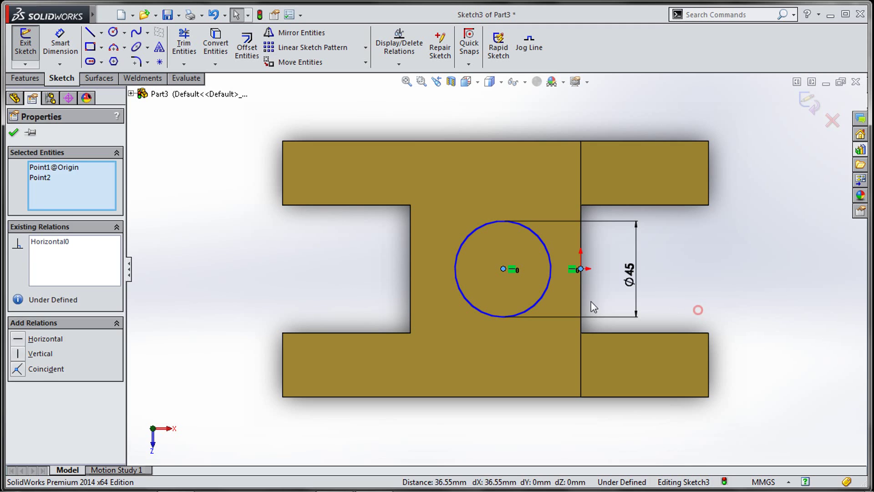
{"action": "left_click", "coordinate": [503, 269]}
{"action": "left_click", "coordinate": [503, 221]}
{"action": "key", "text": "Escape"}
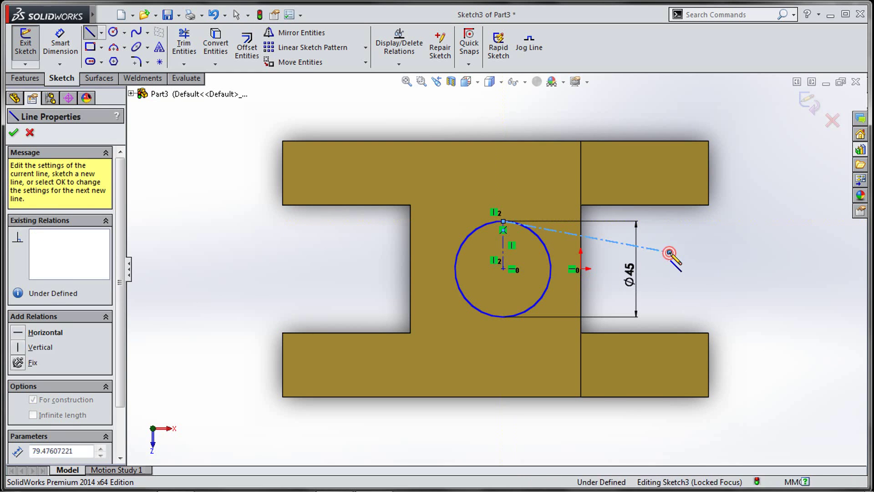
{"action": "key", "text": "Escape"}
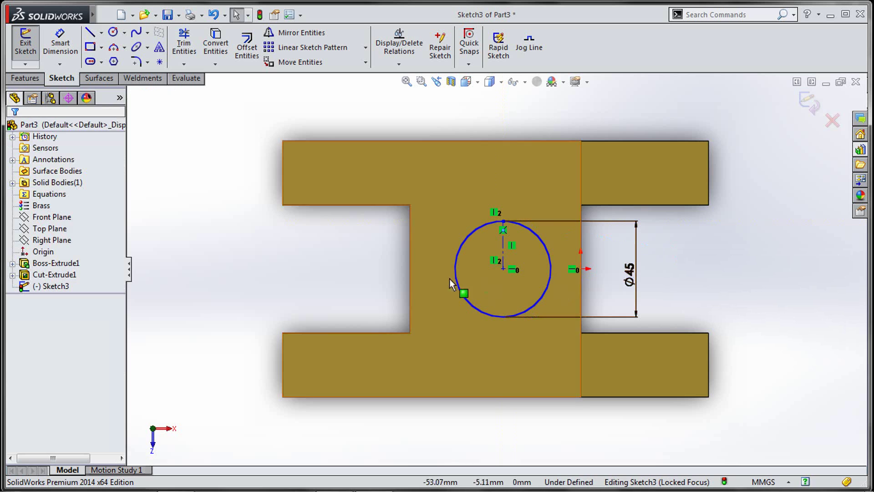
Make the inner edges of the two notches Symmetric about the vertical centerline to centre the circle, and exit the sketch.
{"action": "left_click", "coordinate": [412, 269]}
{"action": "left_click", "coordinate": [504, 248], "text": "ctrl"}
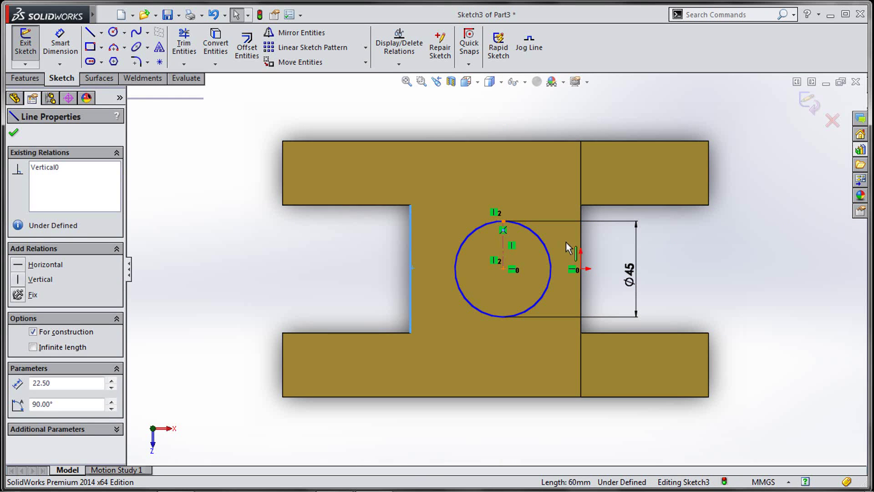
{"action": "left_click", "coordinate": [580, 237], "text": "ctrl"}
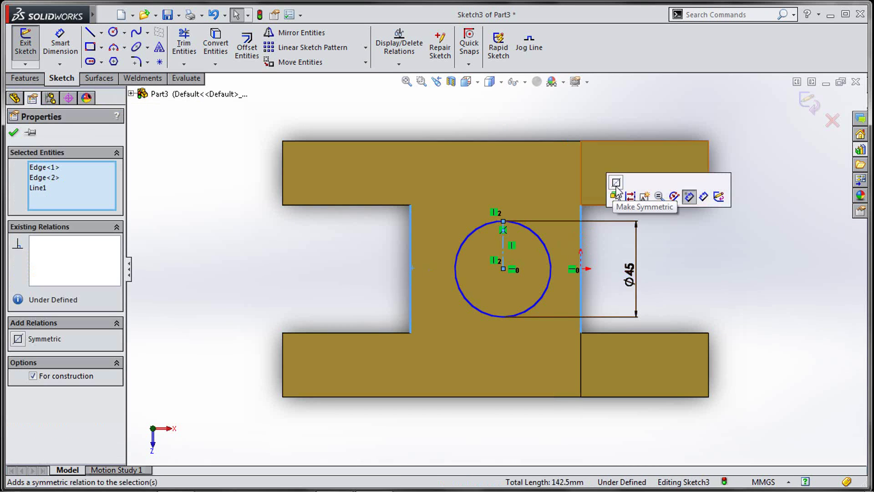
{"action": "left_click", "coordinate": [616, 186]}
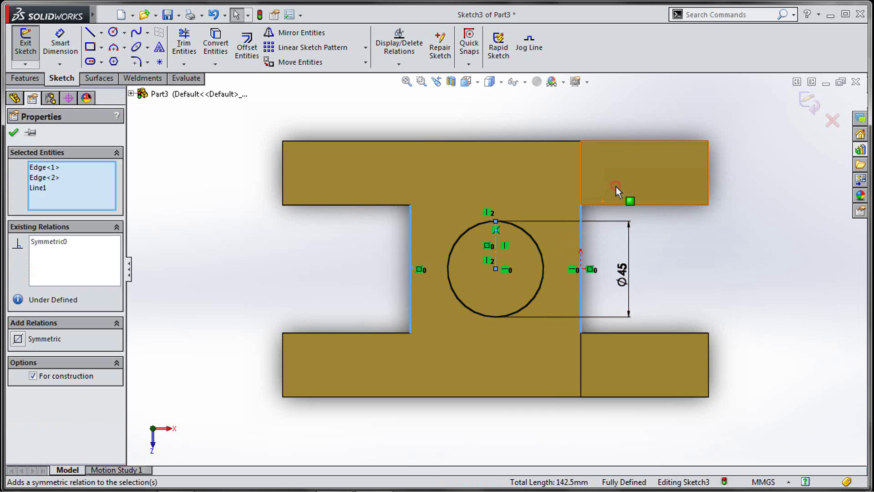
{"action": "left_click", "coordinate": [806, 103]}
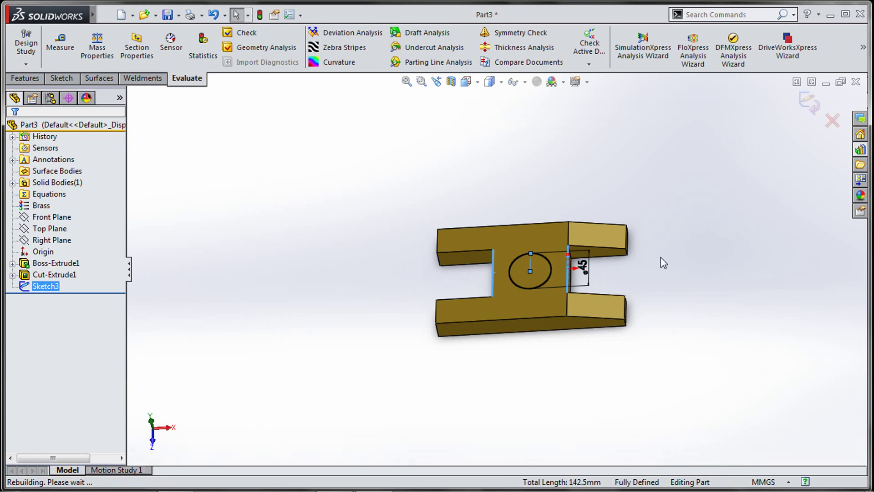
Extrude the circle as a 15 mm Blind boss with a 15-degree inward draft.
{"action": "key", "text": "s"}
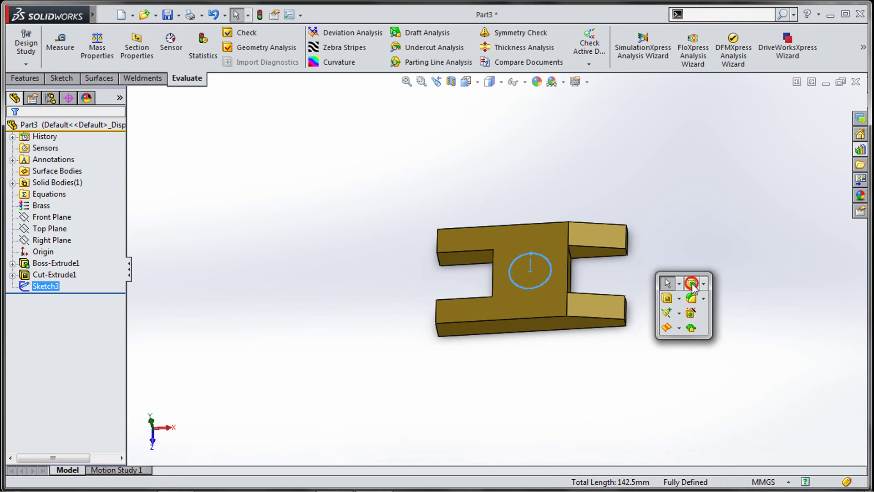
{"action": "left_click", "coordinate": [691, 283]}
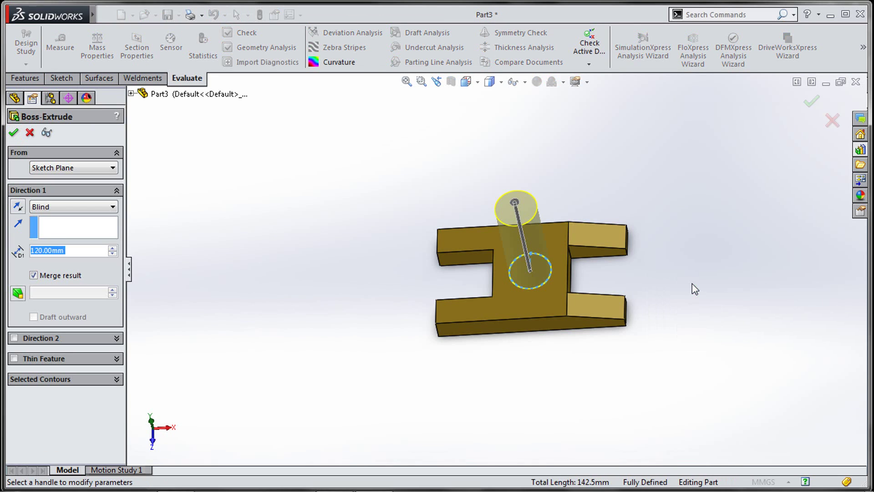
{"action": "type", "text": "15"}
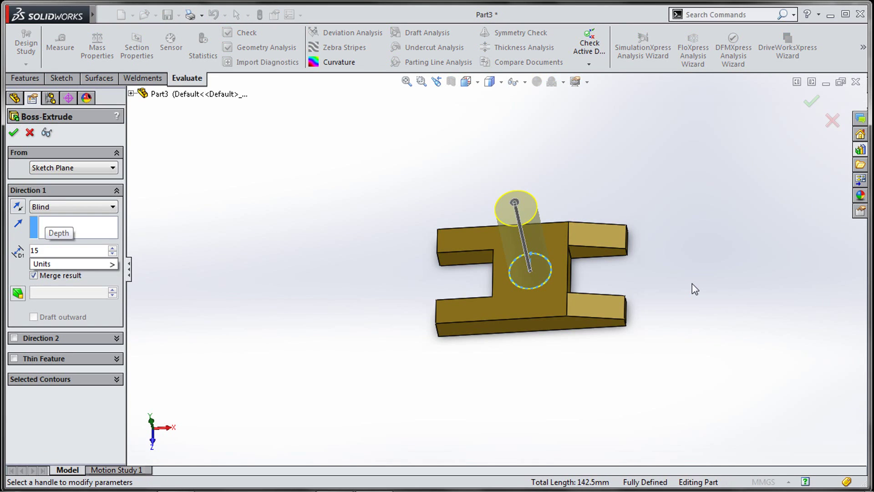
{"action": "left_click", "coordinate": [352, 270]}
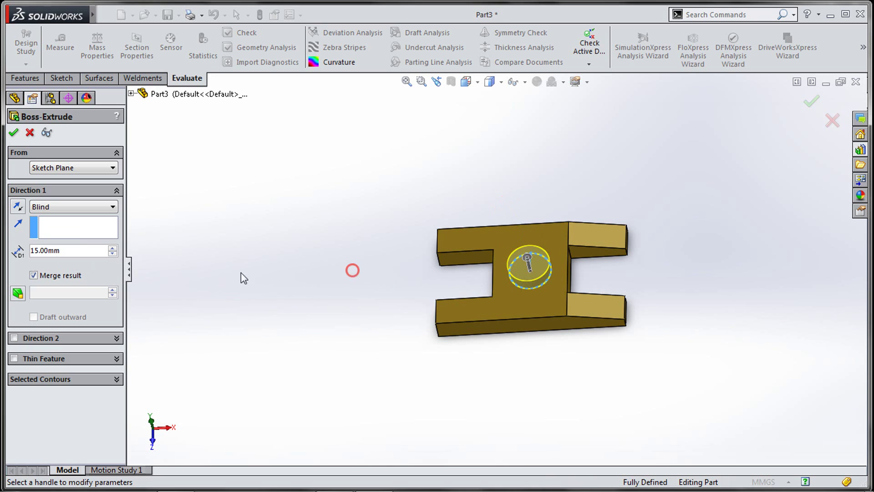
{"action": "left_click", "coordinate": [16, 294]}
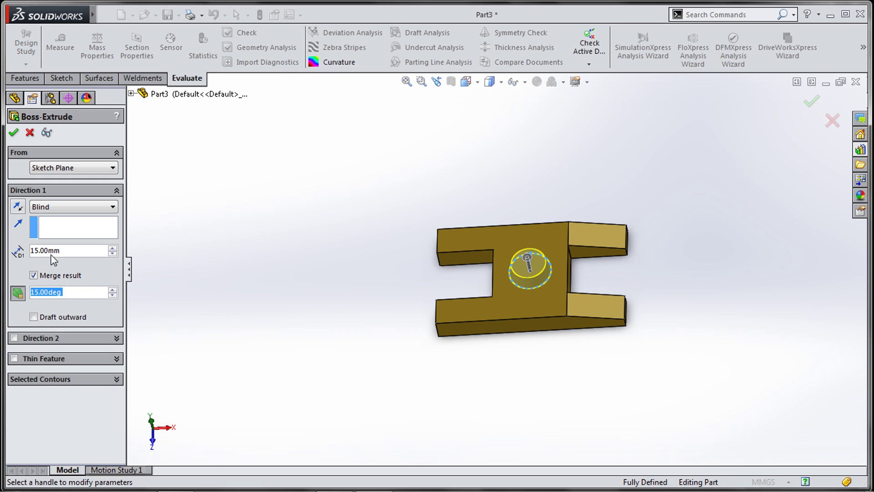
{"action": "left_click", "coordinate": [14, 133]}
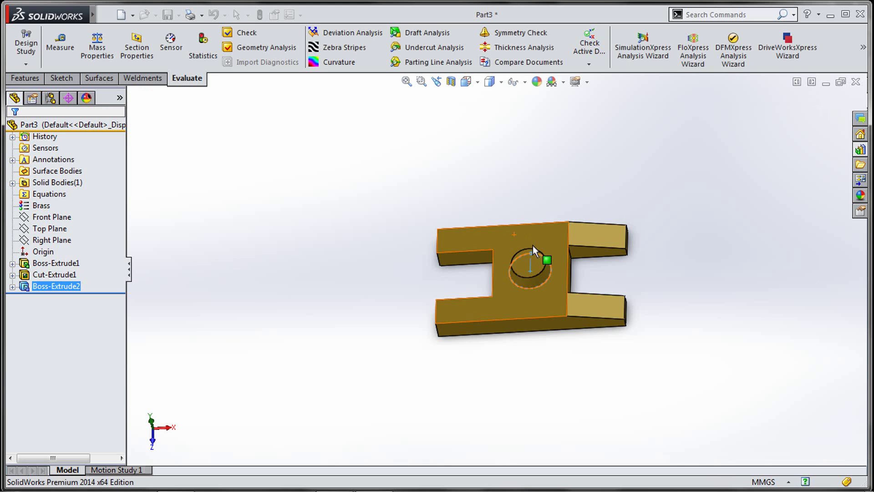
Start a sketch on the top face of the tapered boss and draw a concentric circle about 23 mm in diameter.
{"action": "scroll", "coordinate": [534, 260], "scroll_direction": "down", "scroll_amount": 5}
{"action": "left_click", "coordinate": [533, 261]}
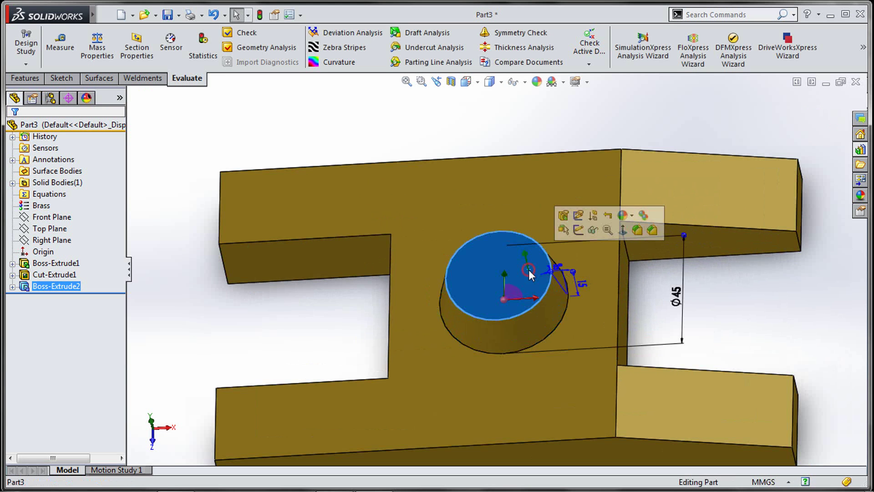
{"action": "left_click", "coordinate": [579, 230]}
{"action": "key", "text": "s"}
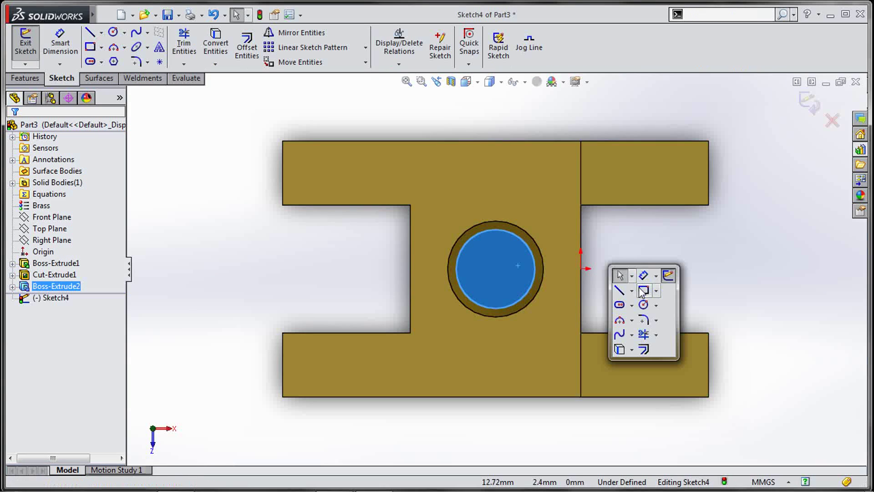
{"action": "left_click", "coordinate": [643, 305]}
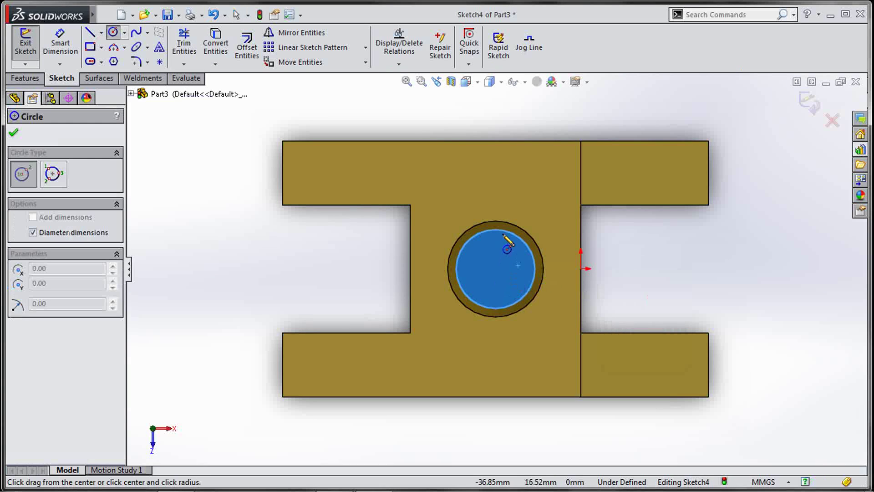
{"action": "left_click", "coordinate": [496, 269]}
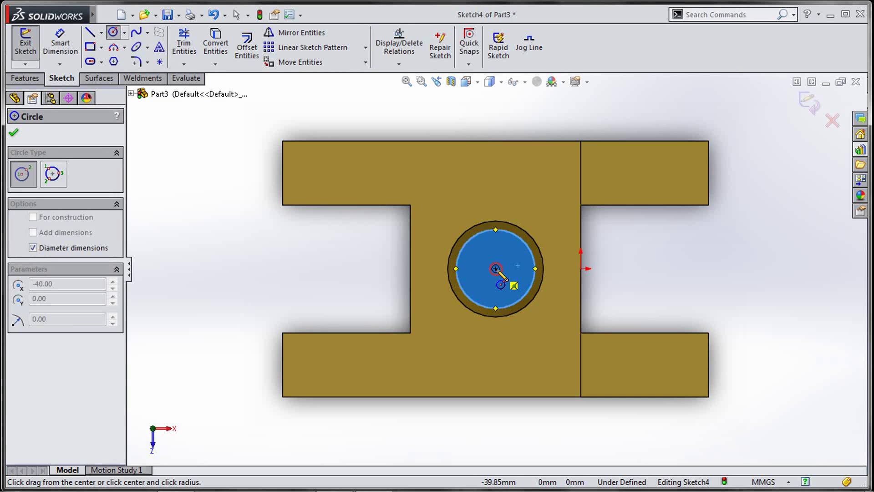
{"action": "left_click", "coordinate": [503, 292]}
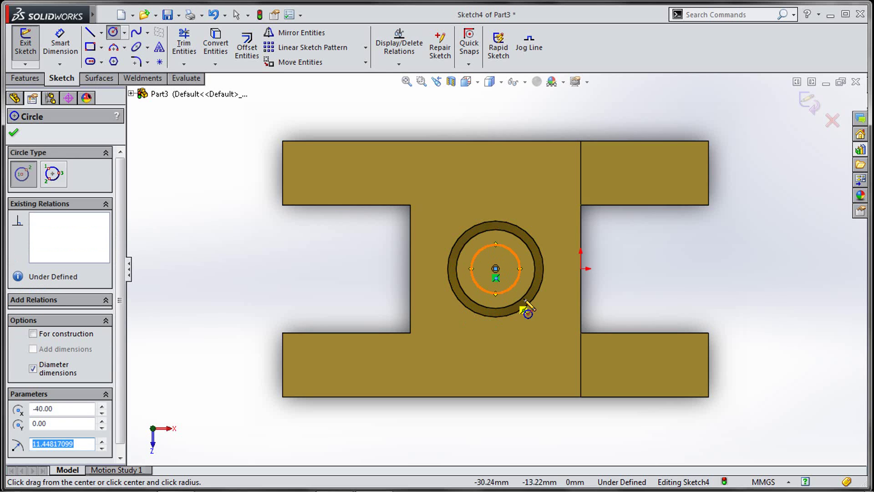
Dimension the circle's diameter at 20 mm and exit the sketch.
{"action": "key", "text": "s"}
{"action": "left_click", "coordinate": [652, 303]}
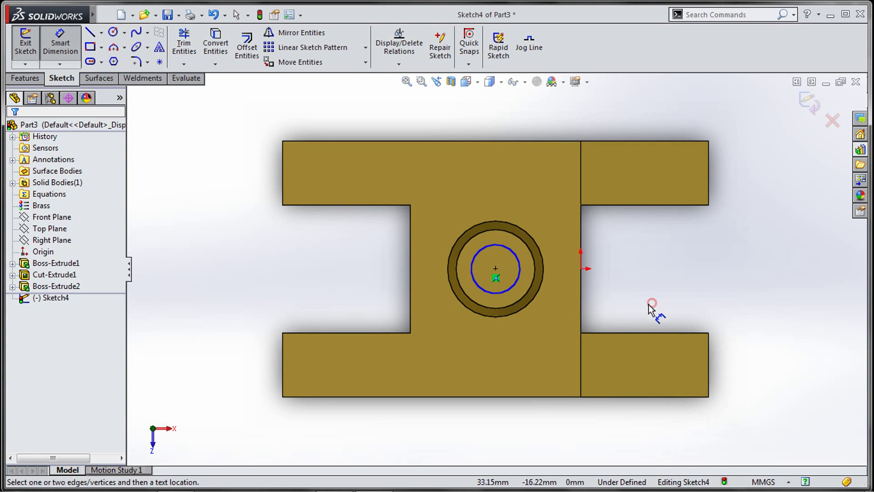
{"action": "left_click", "coordinate": [520, 269]}
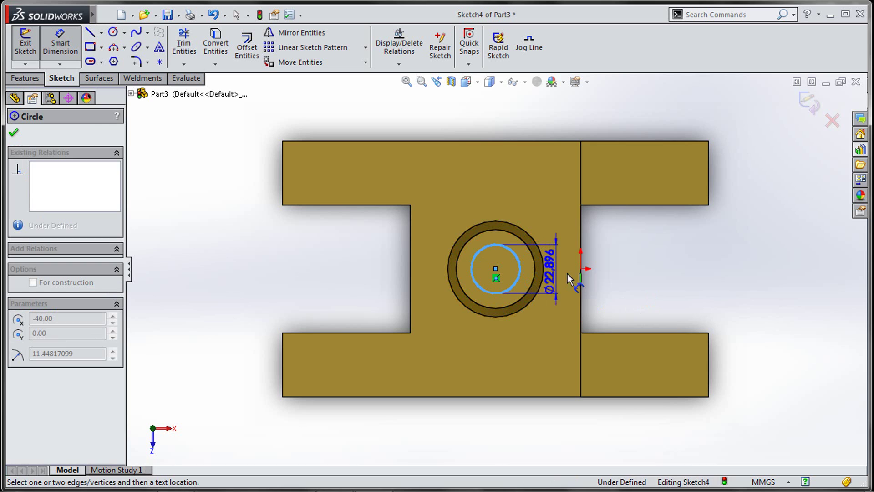
{"action": "left_click", "coordinate": [624, 274]}
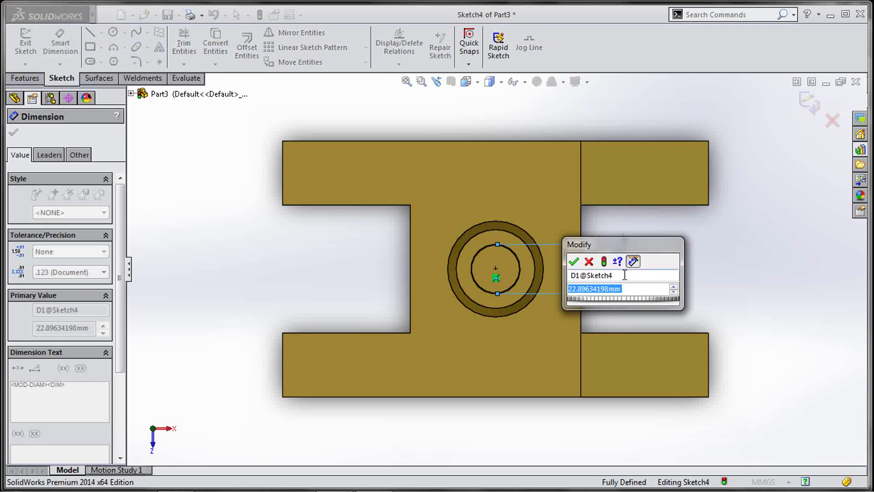
{"action": "type", "text": "20"}
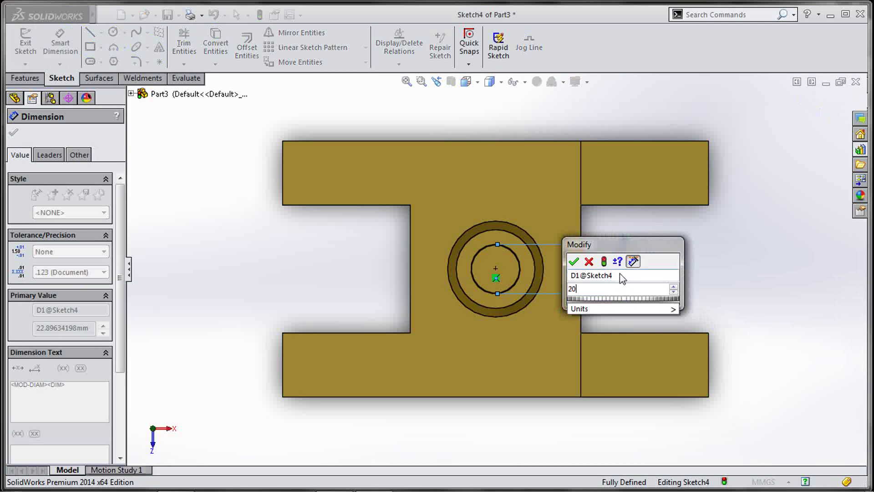
{"action": "left_click", "coordinate": [574, 261]}
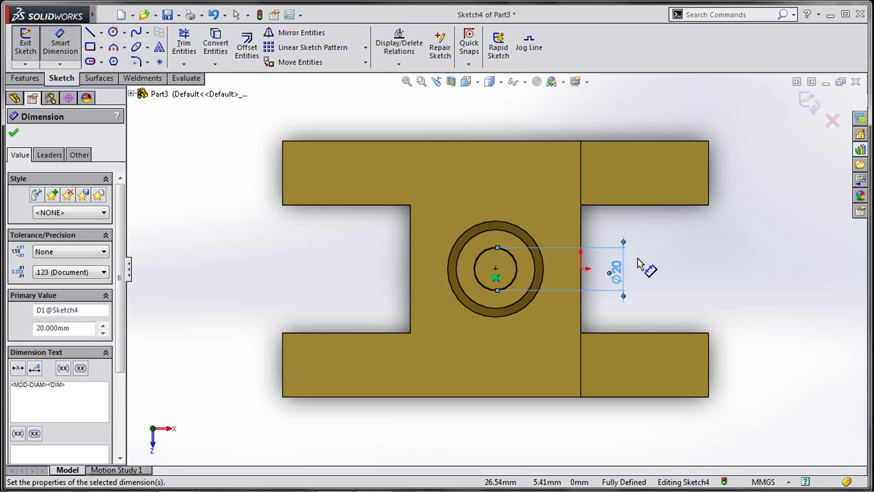
{"action": "key", "text": "s"}
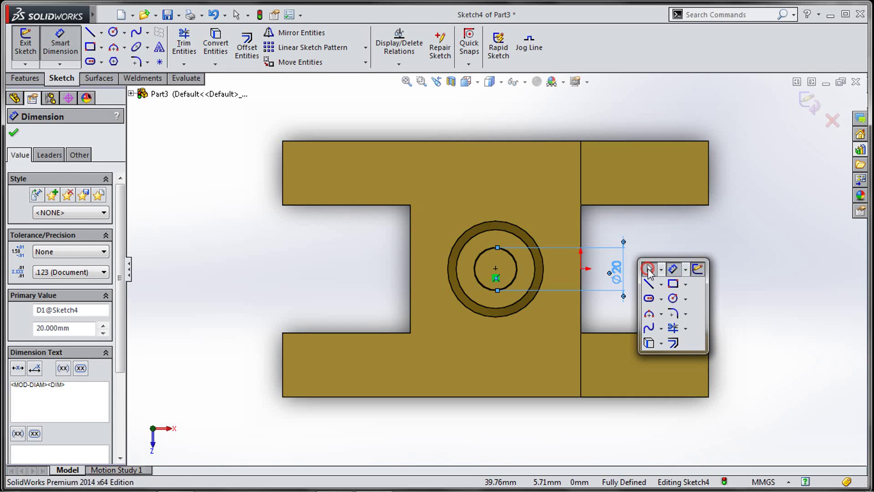
{"action": "left_click", "coordinate": [654, 269]}
{"action": "left_click", "coordinate": [698, 268]}
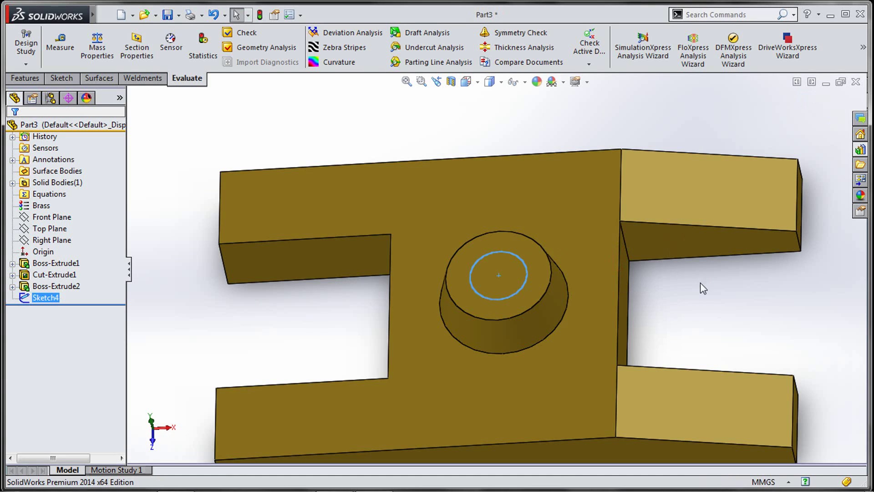
Cut-extrude the 20 mm circle Through All to make a hole through the boss and base.
{"action": "key", "text": "s"}
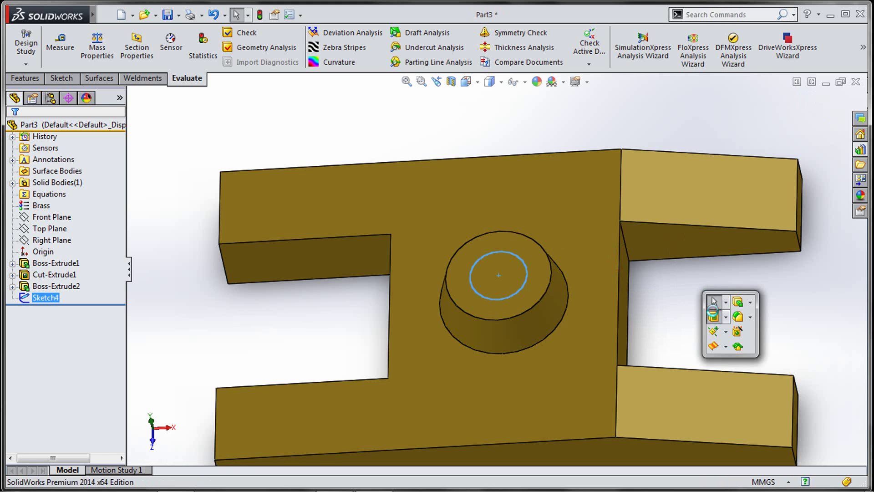
{"action": "left_click", "coordinate": [714, 315]}
{"action": "right_click", "coordinate": [716, 316]}
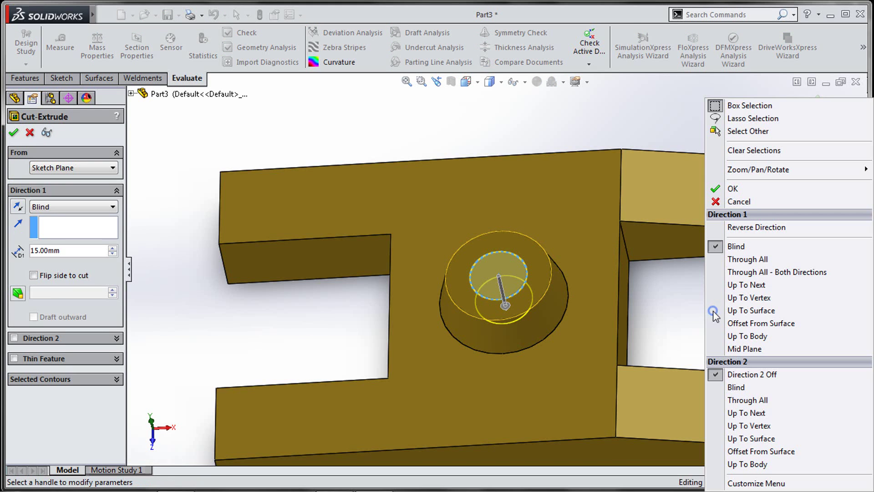
{"action": "left_click", "coordinate": [735, 261]}
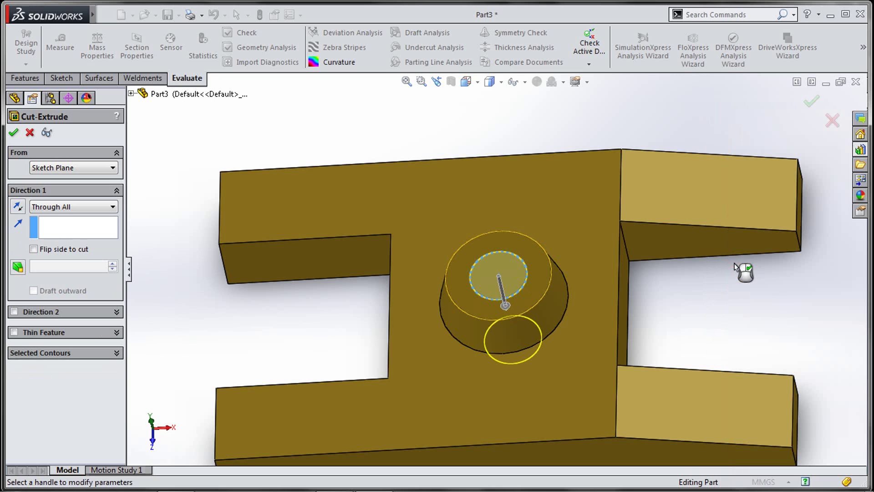
{"action": "right_click", "coordinate": [733, 264]}
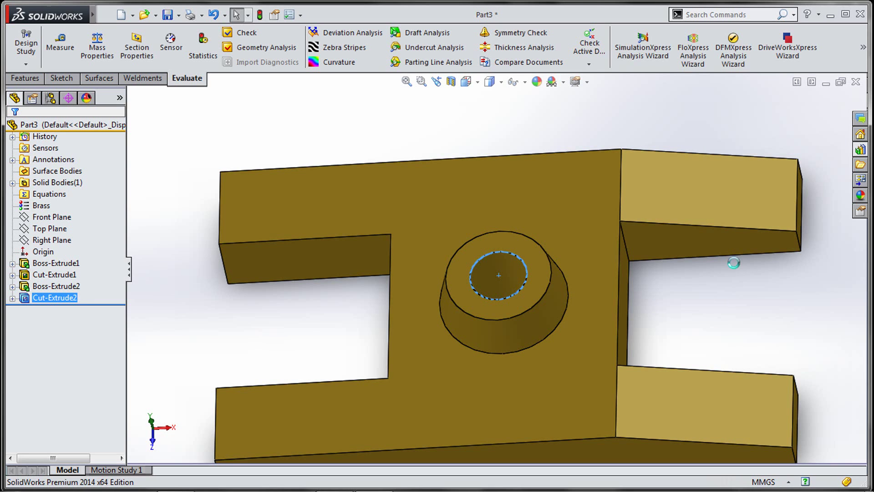
{"action": "key", "text": "z"}
{"action": "left_click", "coordinate": [689, 296]}
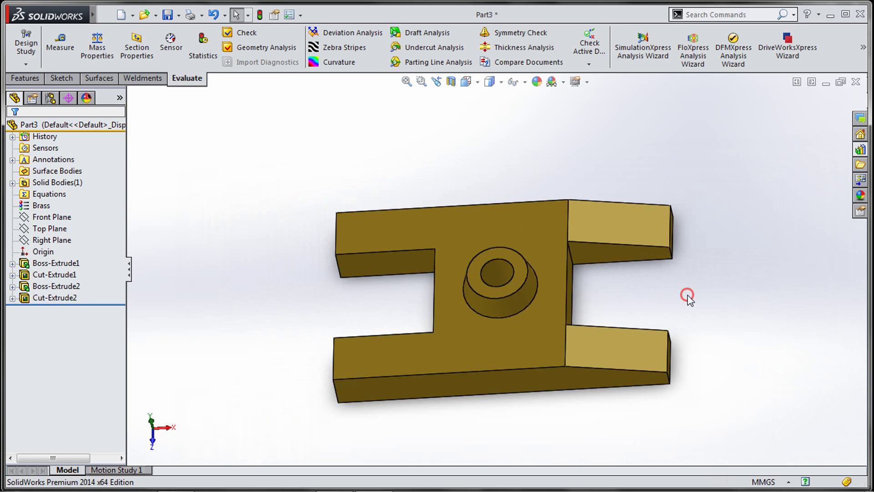
Fillet the four outer vertical corner edges and the four inner notch corner edges with a 10 mm radius.
{"action": "middle_click_drag", "start_coordinate": [688, 295], "coordinate": [674, 276]}
{"action": "key", "text": "s"}
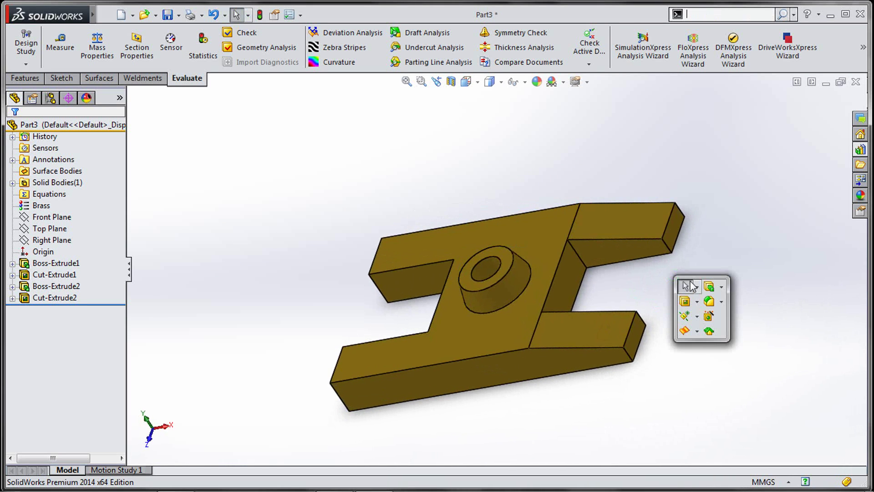
{"action": "left_click", "coordinate": [711, 302]}
{"action": "middle_click_drag", "start_coordinate": [712, 305], "coordinate": [665, 318]}
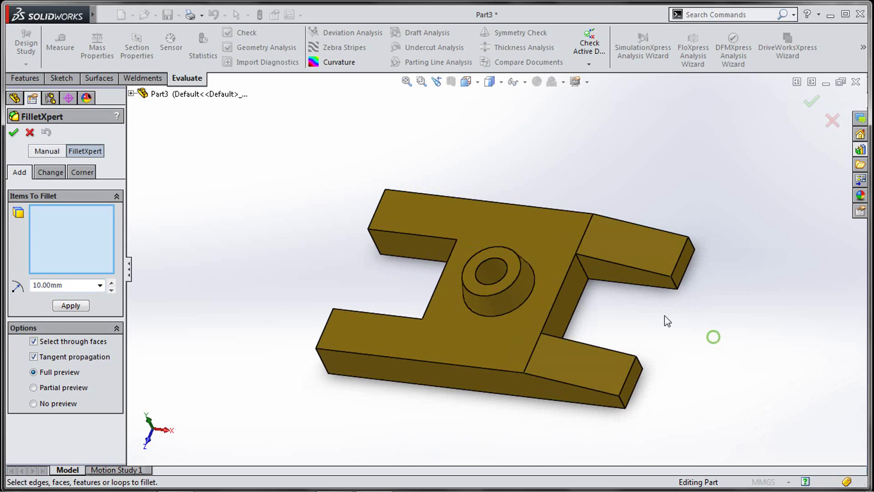
{"action": "left_click", "coordinate": [393, 201]}
{"action": "left_click", "coordinate": [463, 249]}
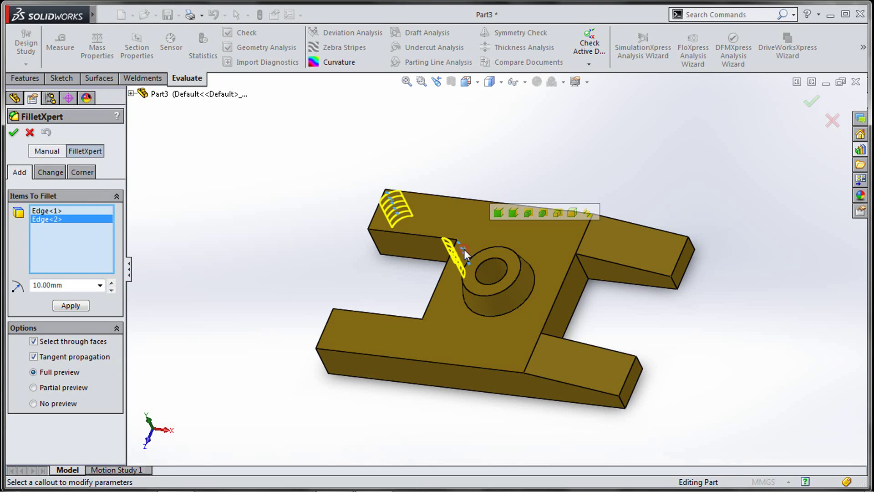
{"action": "left_click", "coordinate": [428, 328]}
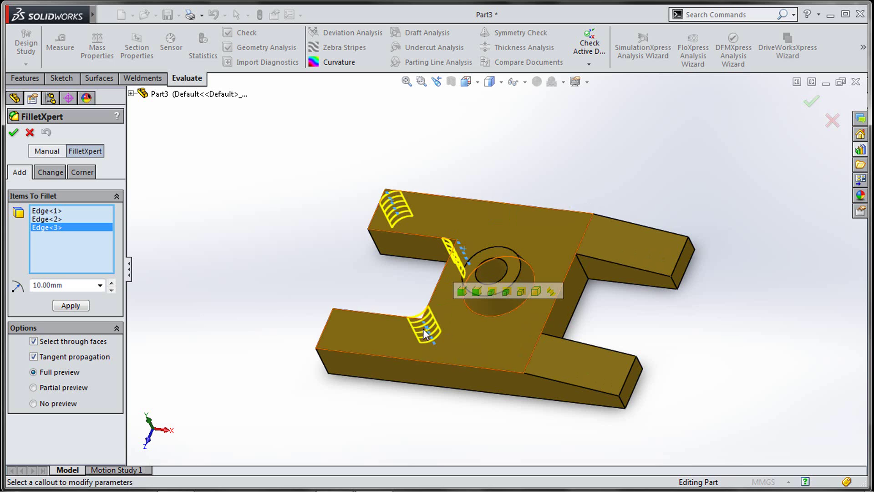
{"action": "left_click", "coordinate": [322, 359]}
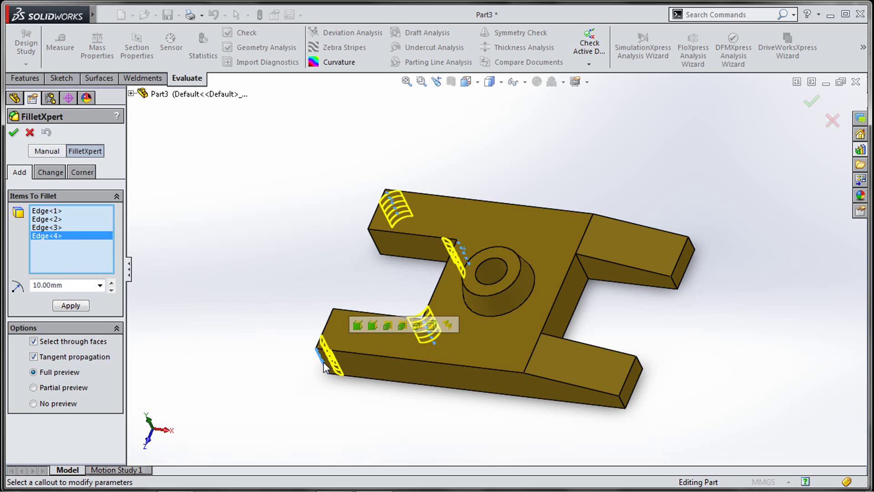
{"action": "left_click", "coordinate": [622, 402]}
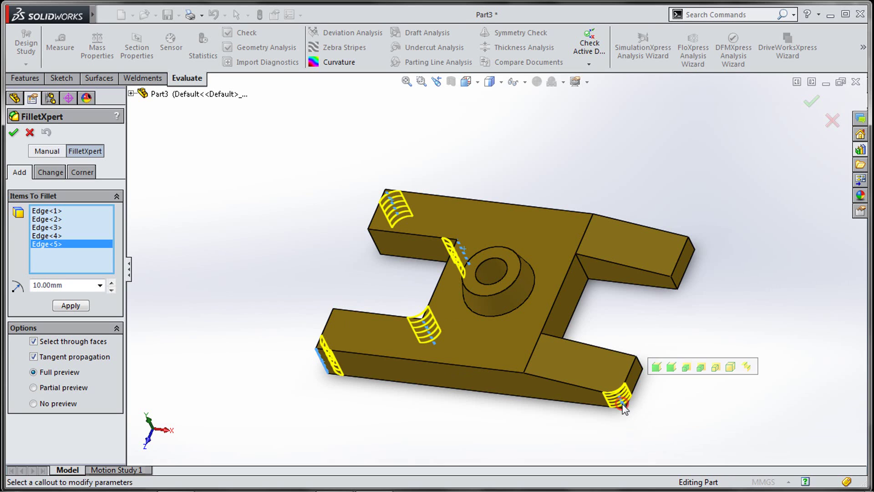
{"action": "left_click", "coordinate": [691, 247]}
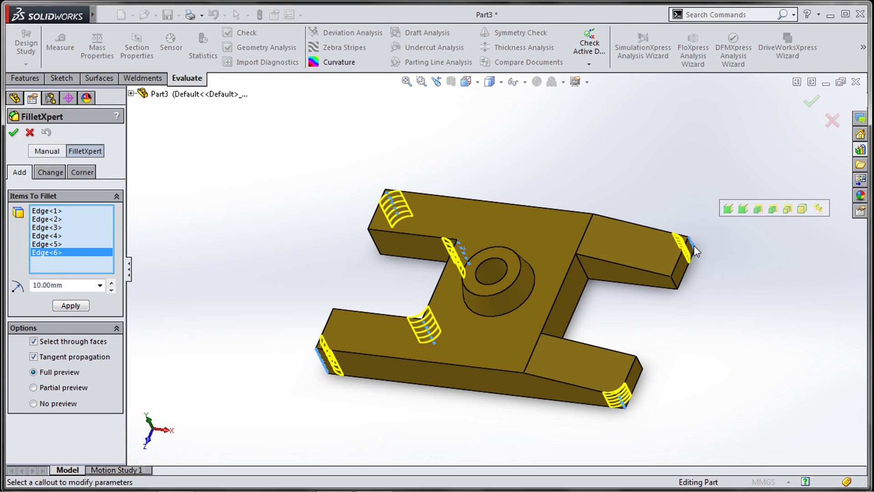
{"action": "left_click", "coordinate": [586, 271]}
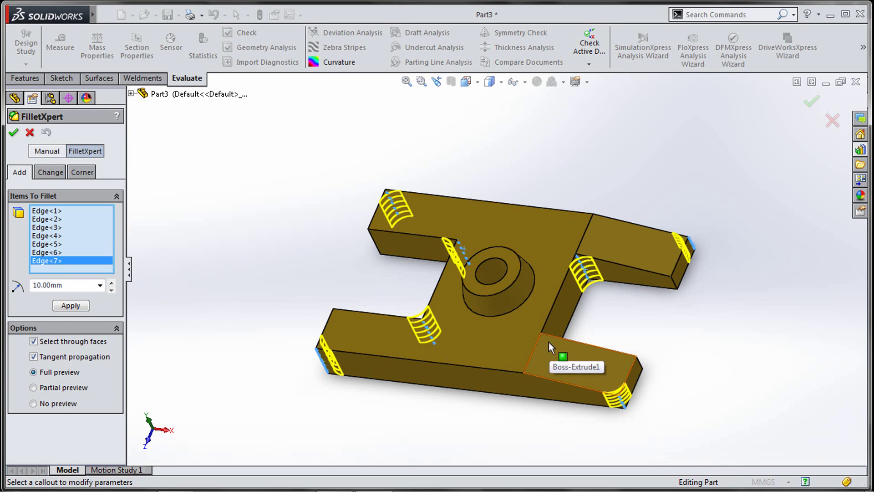
{"action": "left_click", "coordinate": [544, 337]}
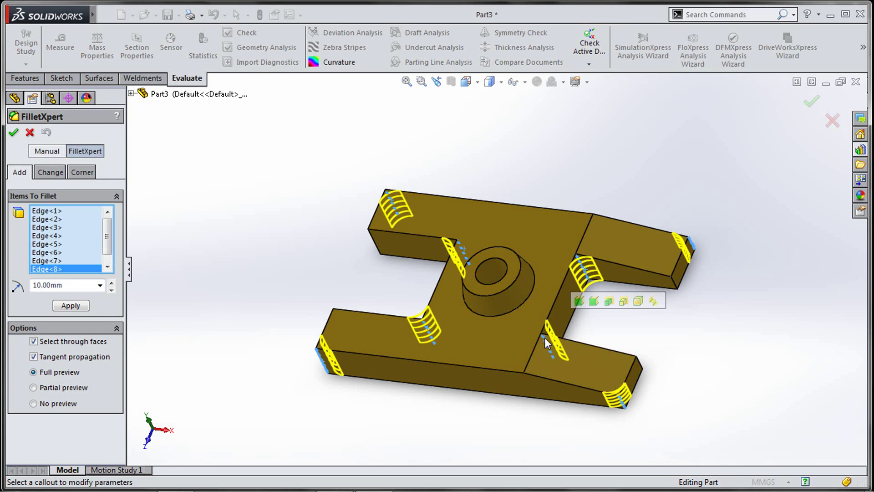
{"action": "left_click", "coordinate": [81, 306]}
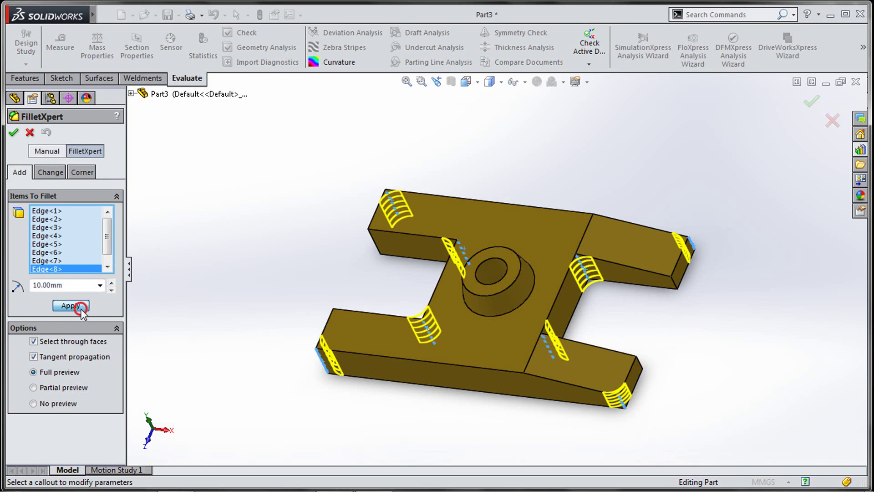
{"action": "left_click", "coordinate": [14, 133]}
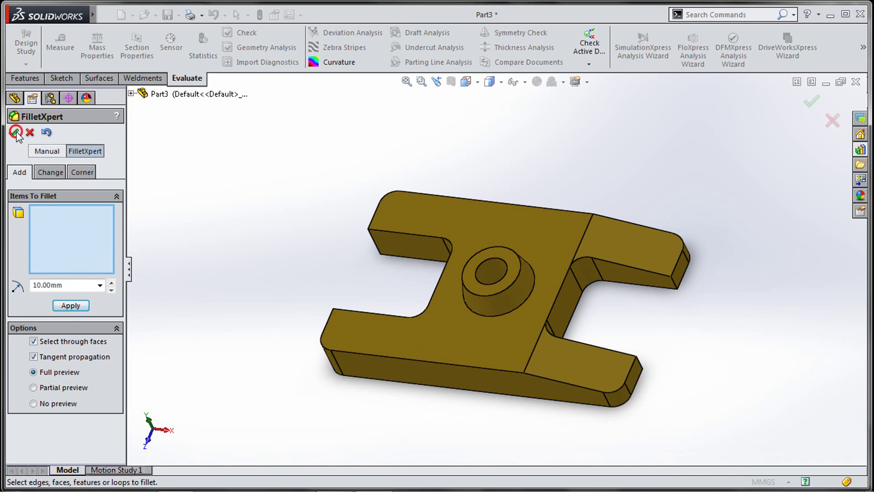
{"action": "left_click", "coordinate": [261, 262]}
Compare the finished model with the exam PDF in Adobe Reader and highlight the instruction for naming the part.
{"action": "middle_click_drag", "start_coordinate": [357, 280], "coordinate": [555, 327]}
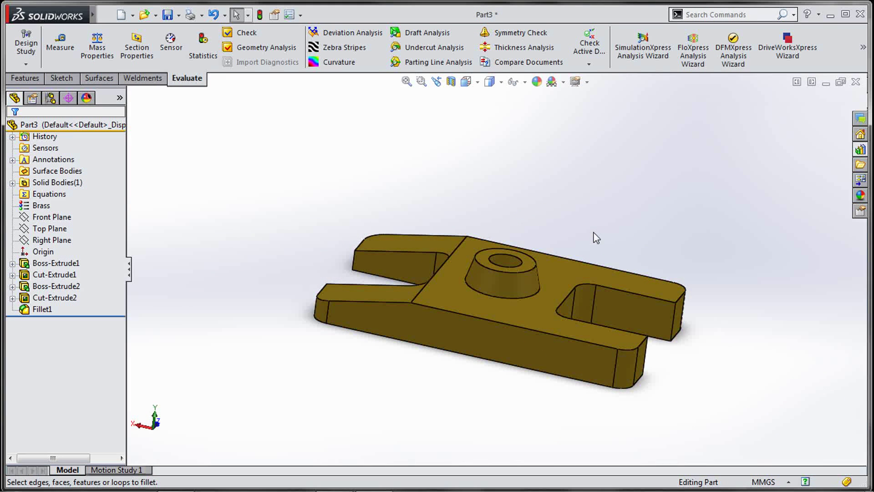
{"action": "middle_click_drag", "start_coordinate": [523, 168], "coordinate": [507, 185]}
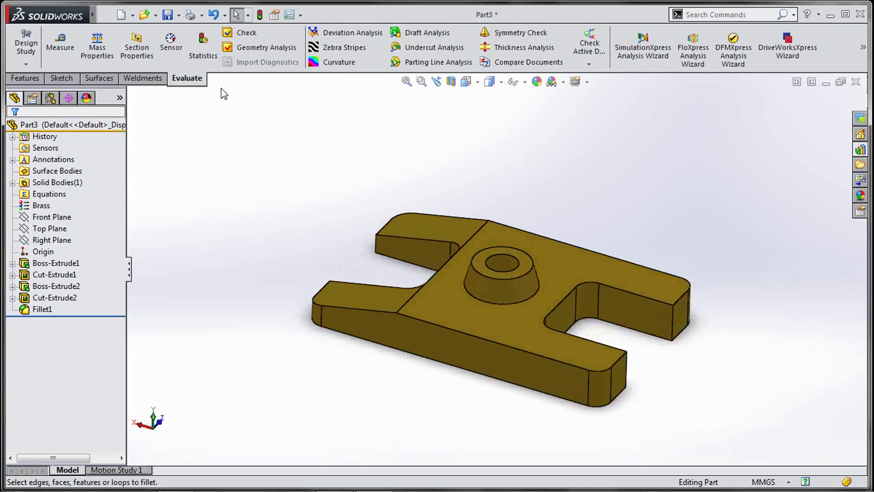
{"action": "key", "text": "alt+Tab"}
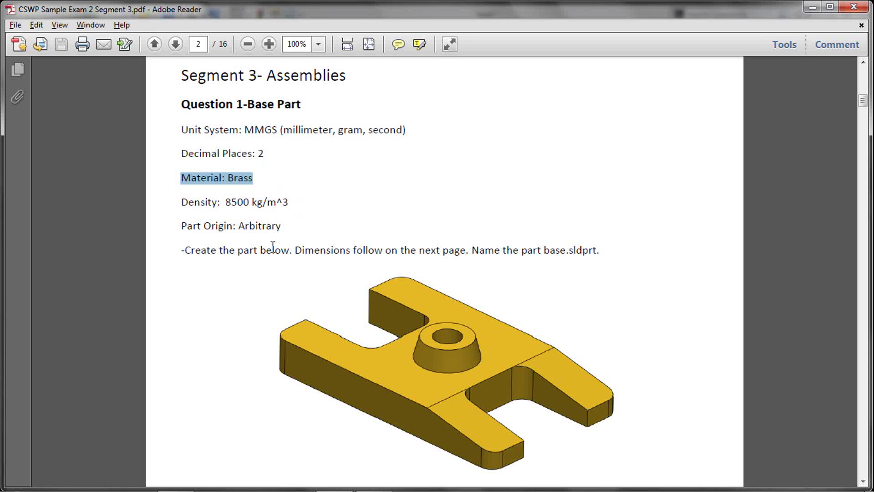
{"action": "left_click_drag", "start_coordinate": [466, 251], "coordinate": [581, 246]}
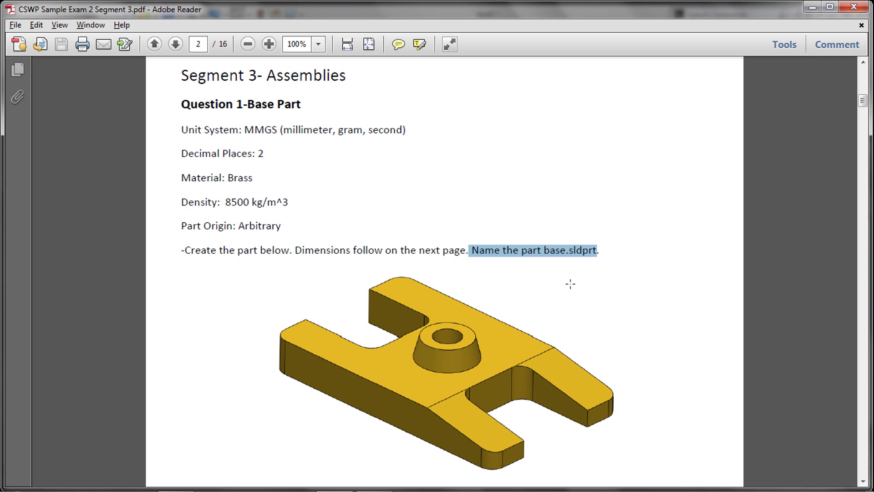
Switch back to SolidWorks and save the part as Base in the CSWP Sample Exam folder.
{"action": "key", "text": "alt+Tab"}
{"action": "left_click", "coordinate": [180, 16]}
{"action": "left_click", "coordinate": [189, 41]}
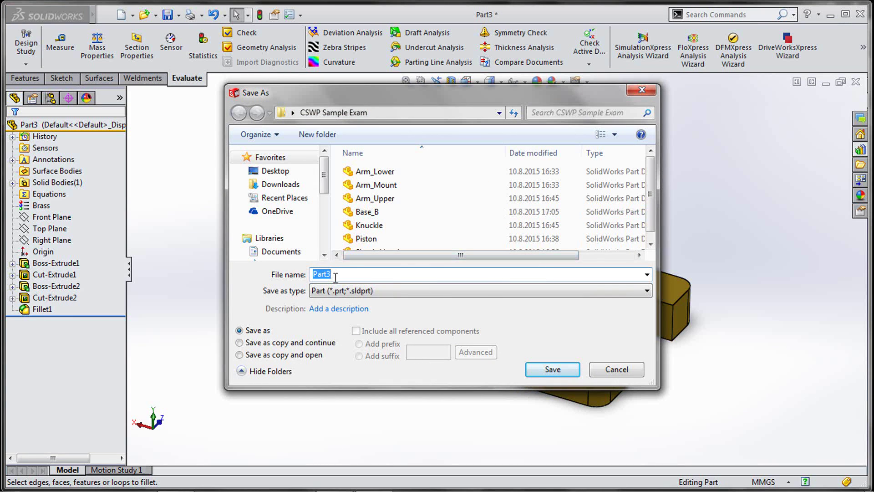
{"action": "type", "text": "Base"}
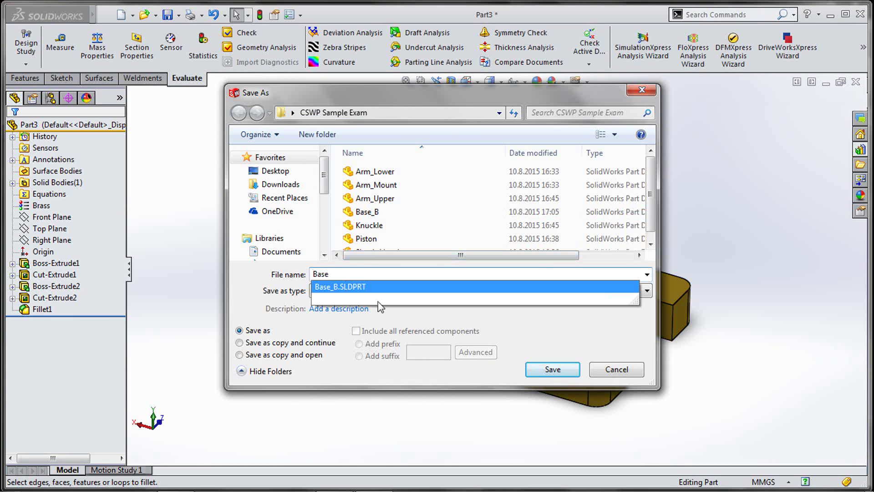
{"action": "left_click", "coordinate": [530, 370]}
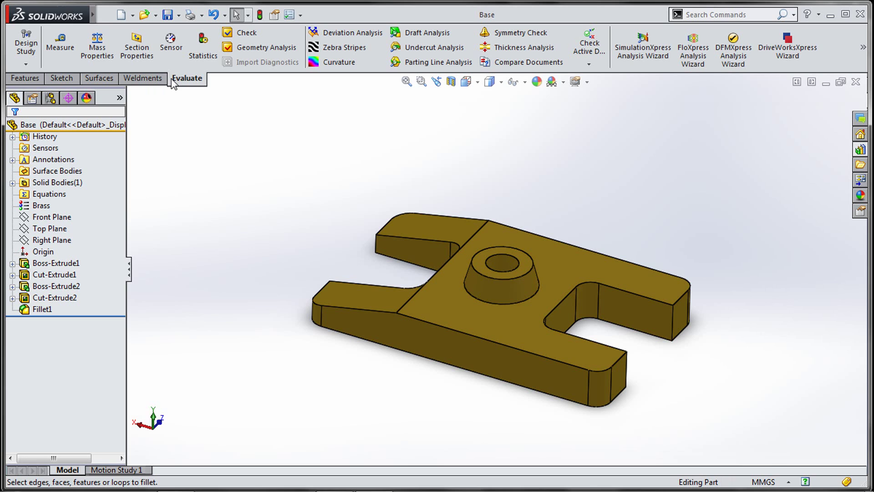
Evaluate the mass properties of the finished Base part and highlight its mass.
{"action": "right_click", "coordinate": [157, 80]}
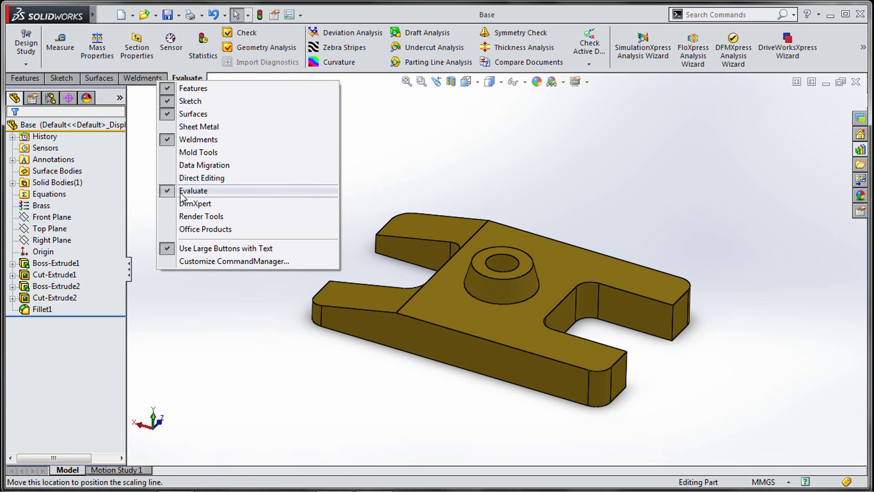
{"action": "left_click", "coordinate": [142, 187]}
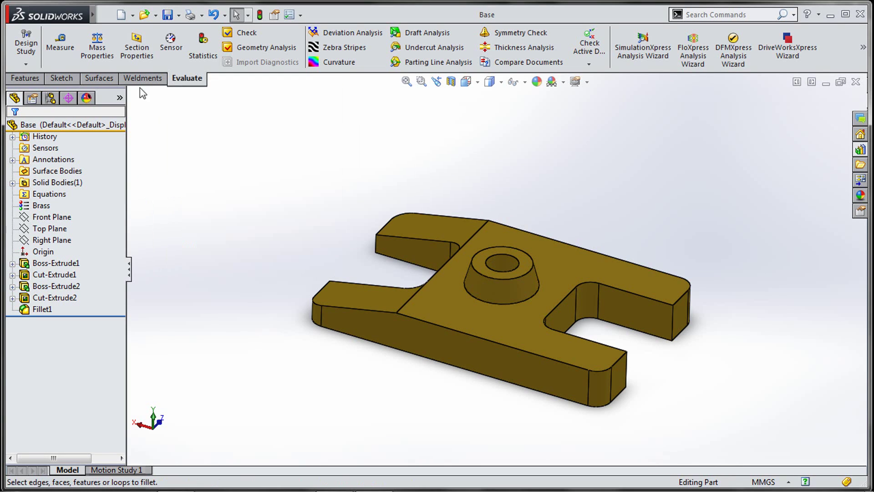
{"action": "left_click", "coordinate": [107, 57]}
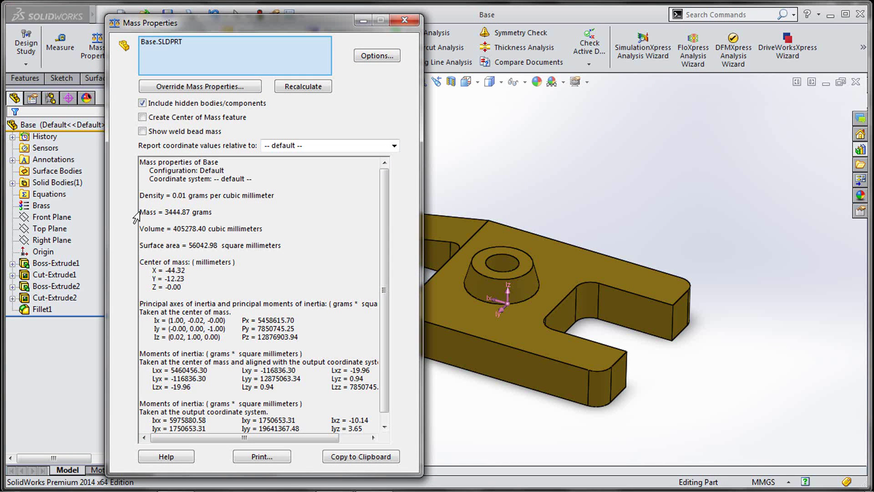
{"action": "left_click_drag", "start_coordinate": [139, 211], "coordinate": [191, 212]}
{"action": "left_click", "coordinate": [218, 212]}
{"action": "left_click", "coordinate": [404, 21]}
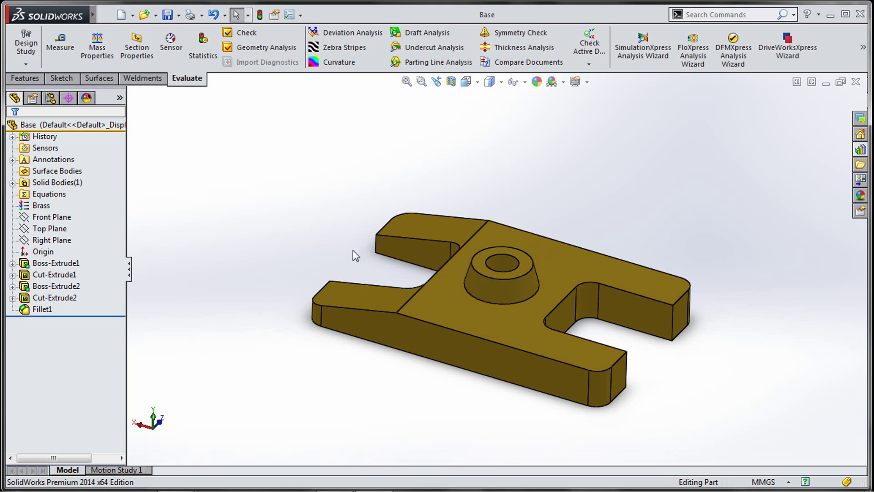
Switch to the exam PDF in Adobe Reader and examine Question 2, including the required coordinate system position and centre of mass answers.
{"action": "key", "text": "alt+Tab"}
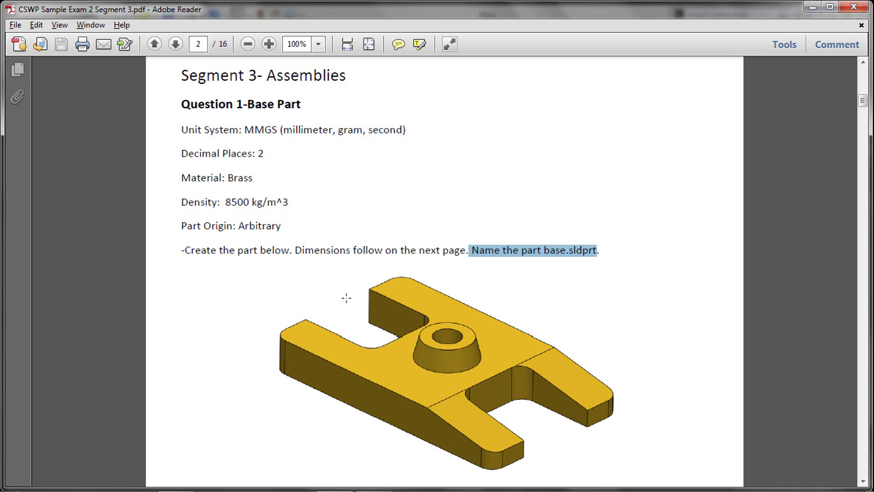
{"action": "scroll", "coordinate": [346, 294], "scroll_direction": "up", "scroll_amount": 10}
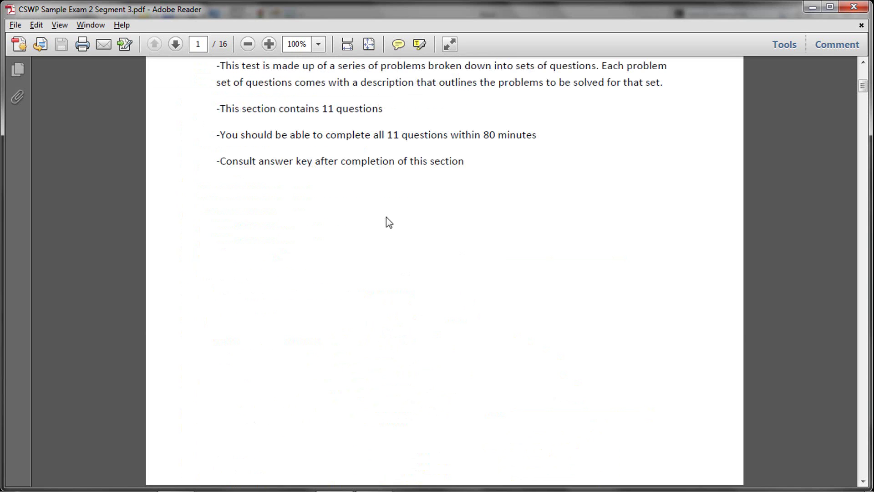
{"action": "scroll", "coordinate": [423, 238], "scroll_direction": "down", "scroll_amount": 10}
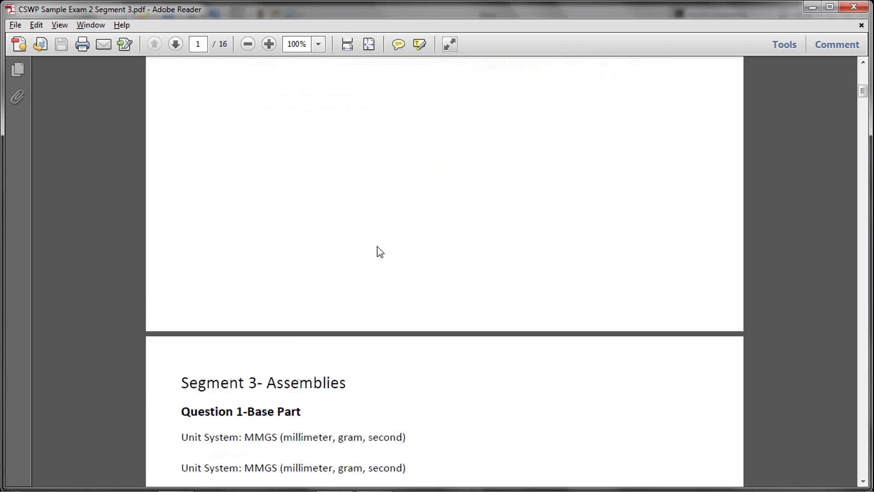
{"action": "scroll", "coordinate": [363, 241], "scroll_direction": "down", "scroll_amount": 10}
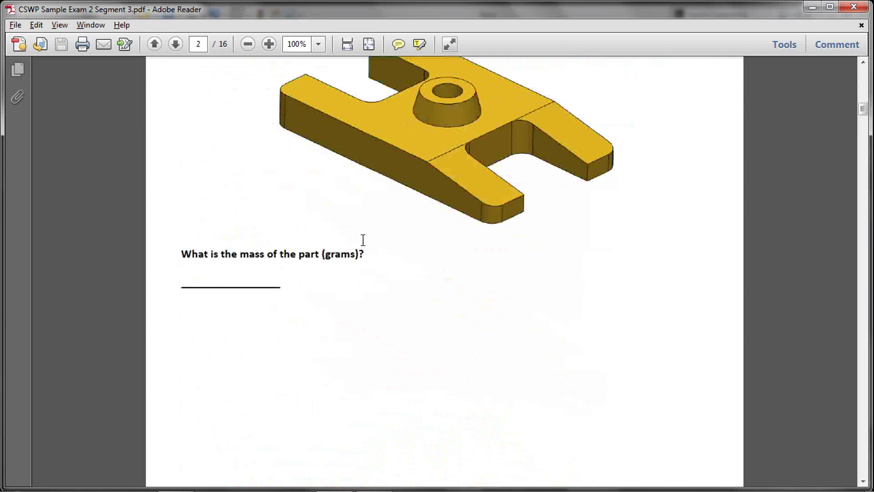
{"action": "scroll", "coordinate": [364, 249], "scroll_direction": "down", "scroll_amount": 10}
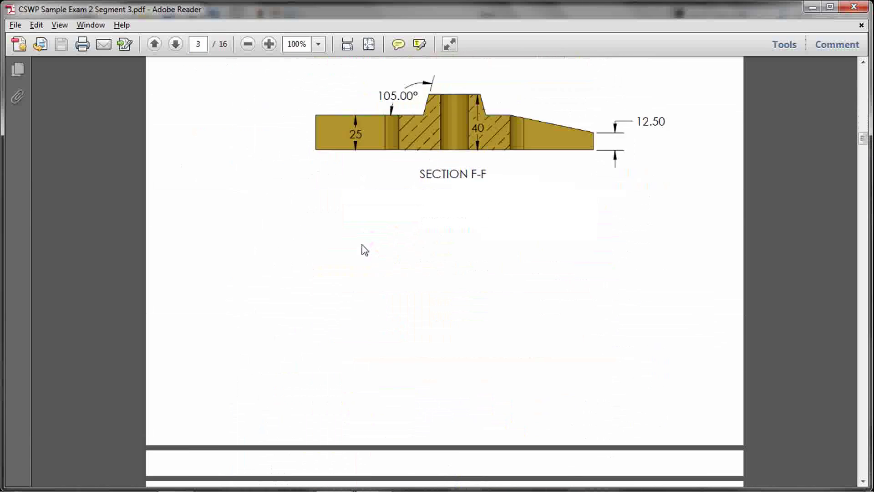
{"action": "scroll", "coordinate": [361, 243], "scroll_direction": "down", "scroll_amount": 1}
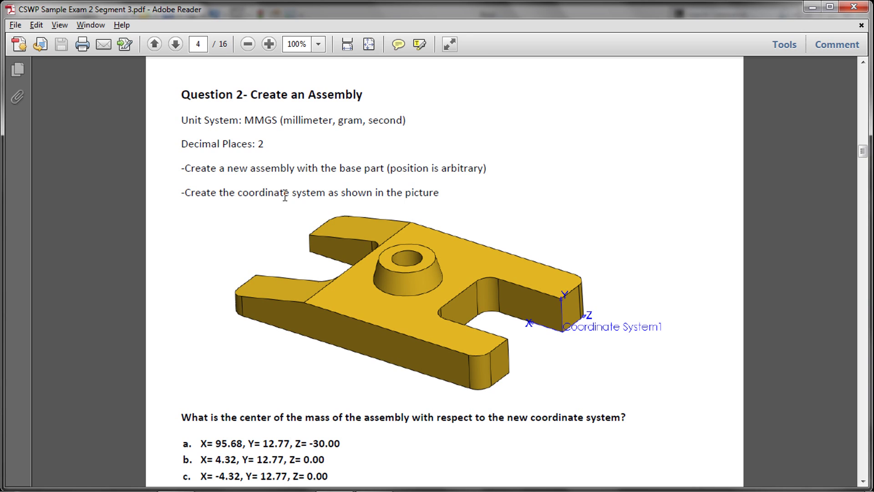
{"action": "scroll", "coordinate": [244, 199], "scroll_direction": "down", "scroll_amount": 3}
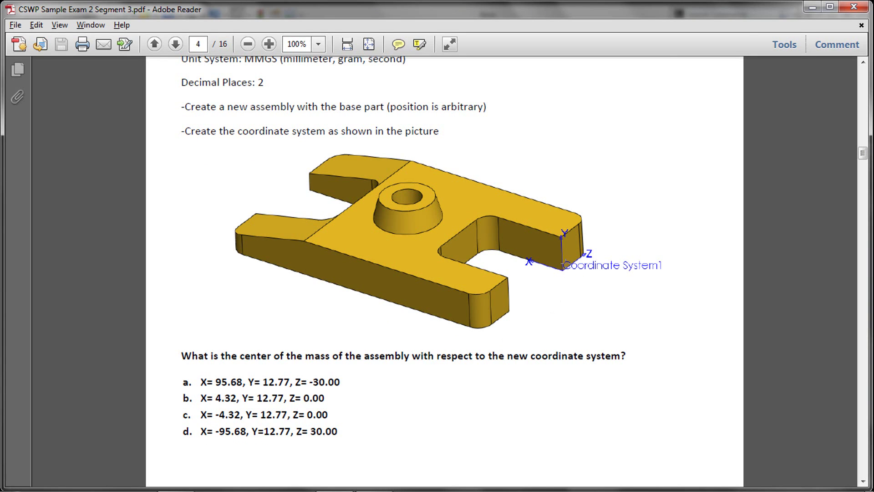
{"action": "left_click_drag", "start_coordinate": [564, 255], "coordinate": [663, 275]}
{"action": "left_click", "coordinate": [639, 269]}
{"action": "scroll", "coordinate": [529, 313], "scroll_direction": "up", "scroll_amount": 3}
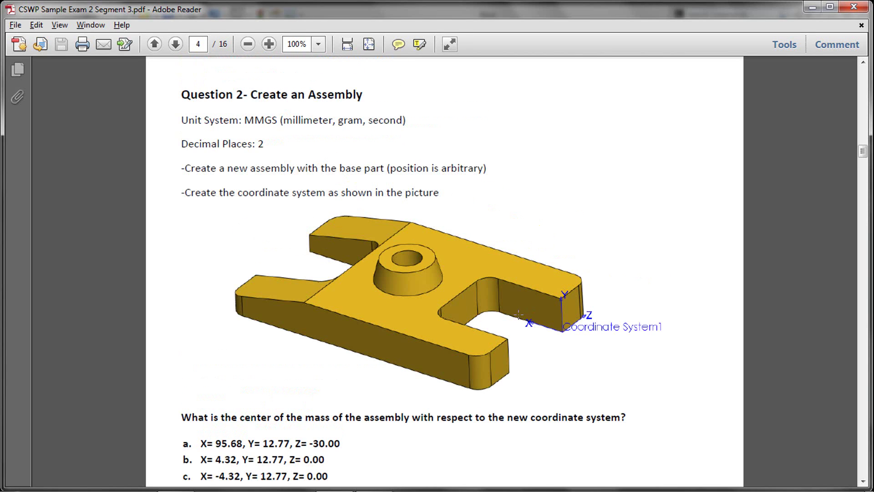
Switch back to SolidWorks, make a new assembly from the Base part located at the origin, and check that its units are MMGS.
{"action": "key", "text": "alt+Tab"}
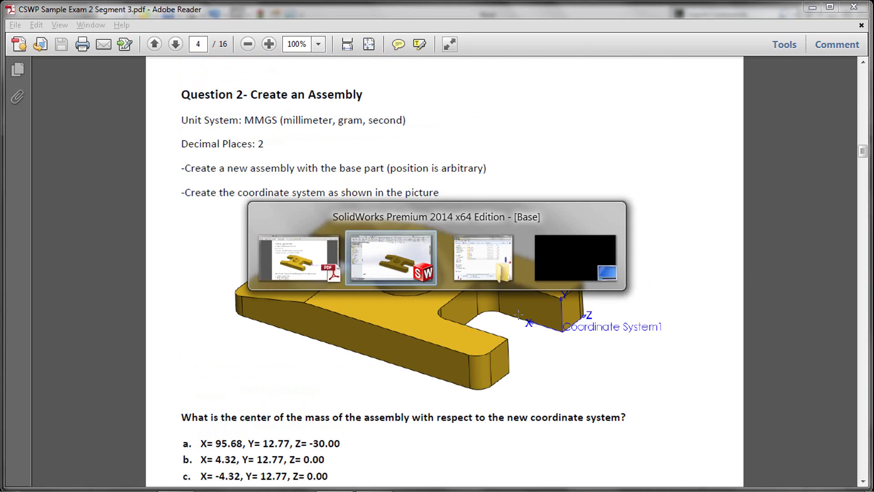
{"action": "mouse_move", "coordinate": [101, 16]}
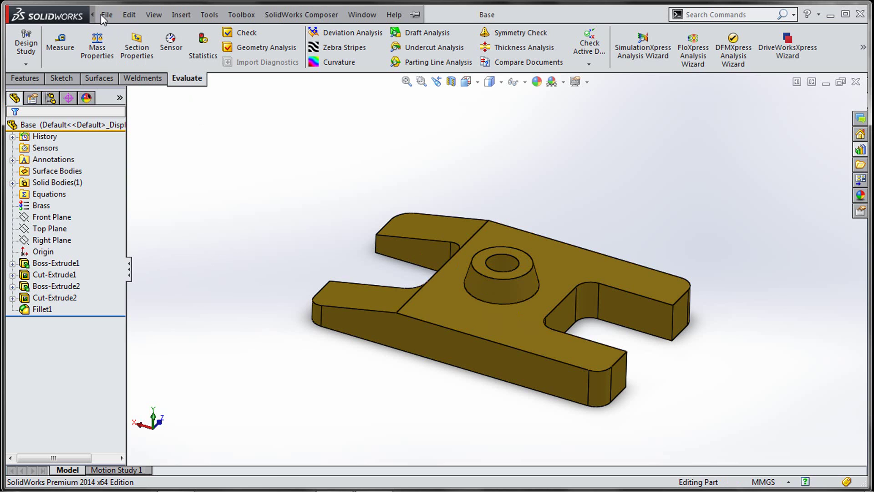
{"action": "left_click", "coordinate": [129, 14]}
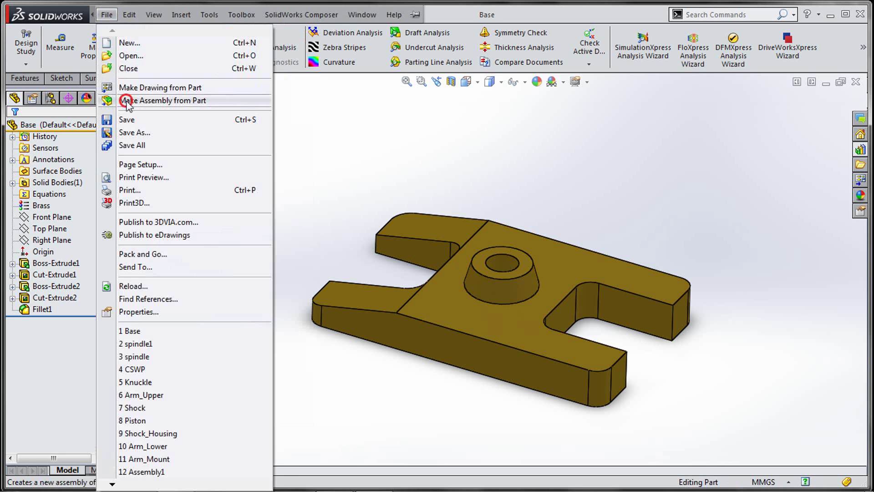
{"action": "left_click", "coordinate": [128, 101]}
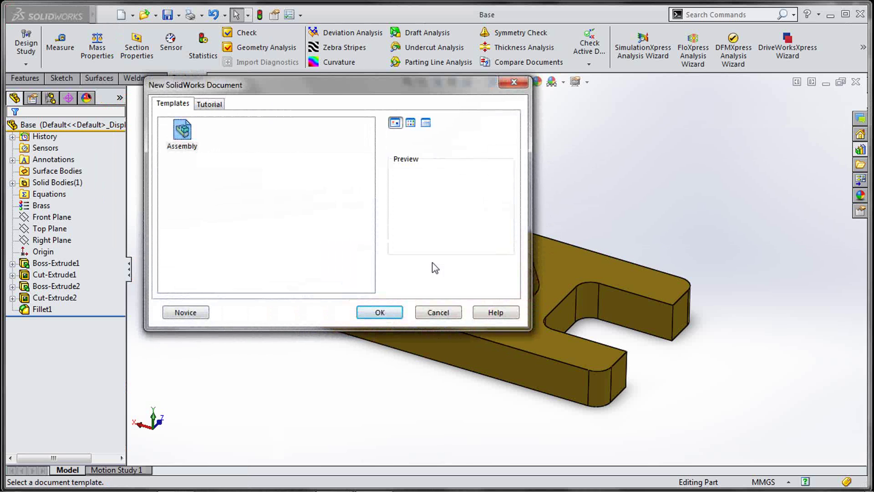
{"action": "left_click", "coordinate": [377, 313]}
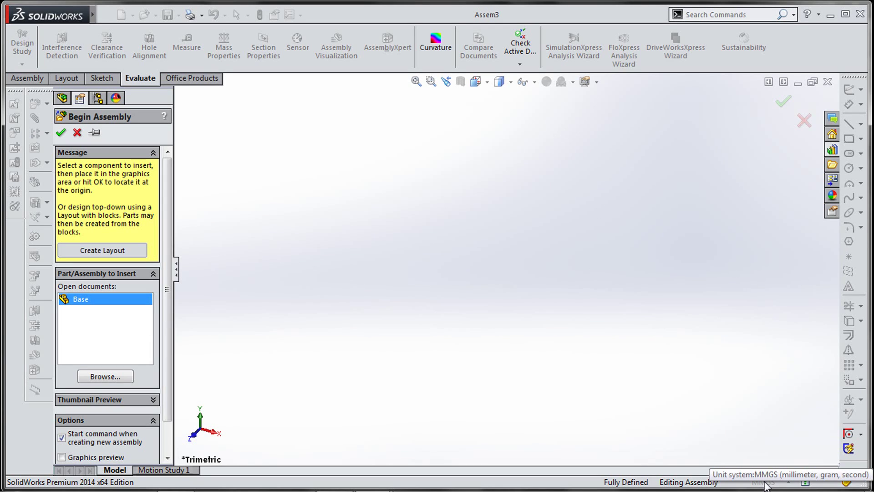
{"action": "left_click", "coordinate": [62, 135]}
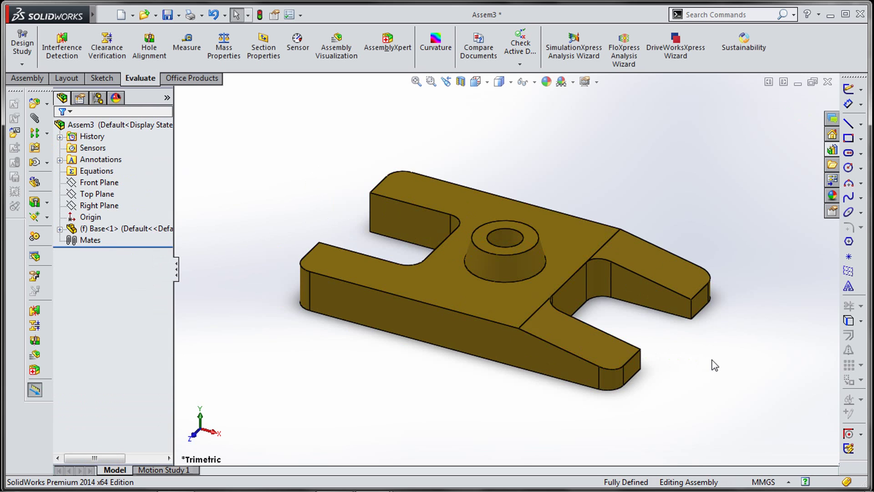
{"action": "left_click", "coordinate": [788, 482]}
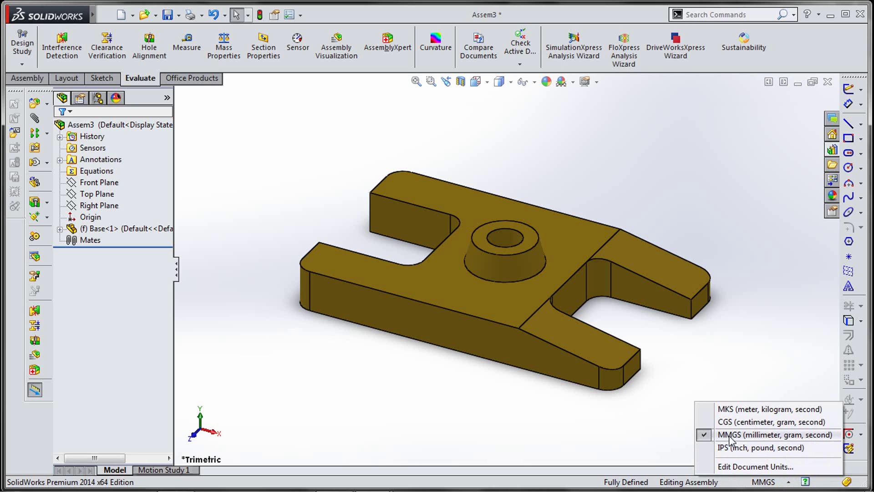
{"action": "left_click", "coordinate": [717, 372]}
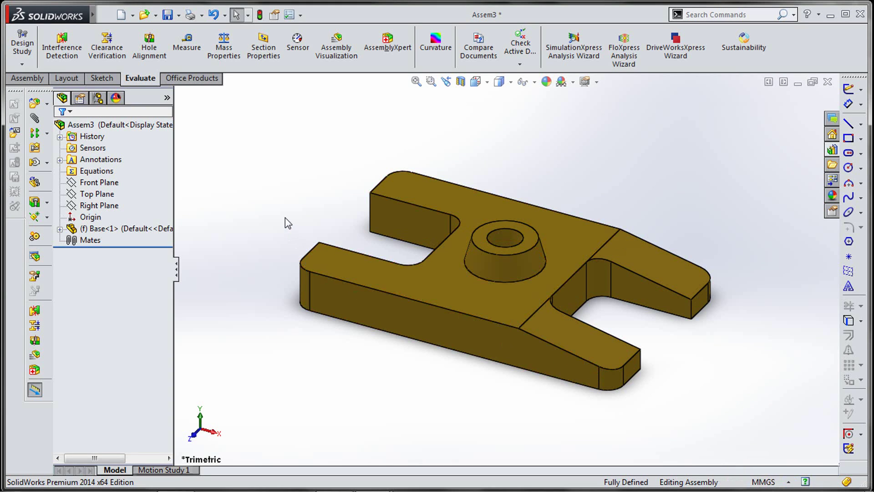
Create a reference coordinate system on the bottom inner corner vertex of the base's full-thickness arm, matching the exam picture.
{"action": "middle_click_drag", "start_coordinate": [296, 205], "coordinate": [455, 318]}
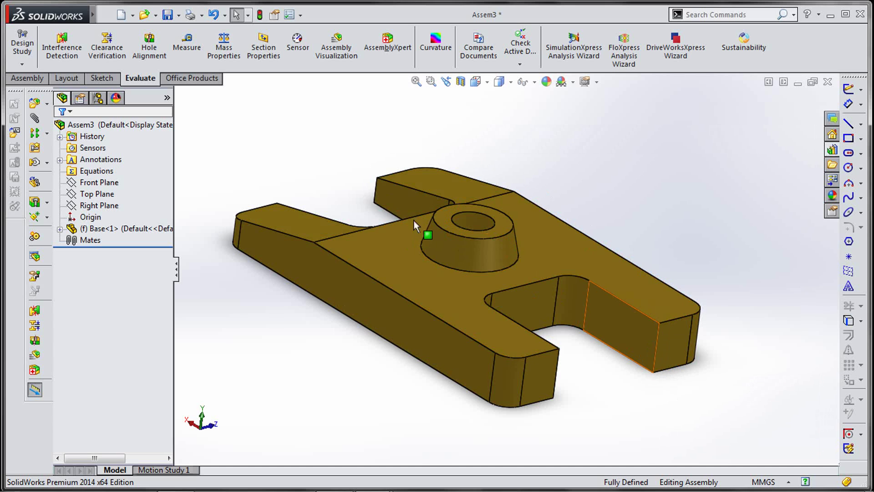
{"action": "left_click", "coordinate": [41, 78]}
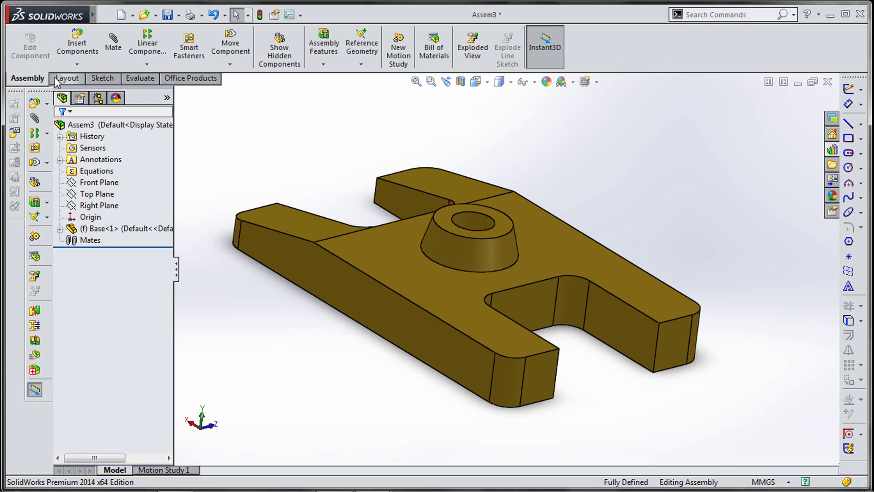
{"action": "left_click", "coordinate": [360, 64]}
{"action": "left_click", "coordinate": [370, 102]}
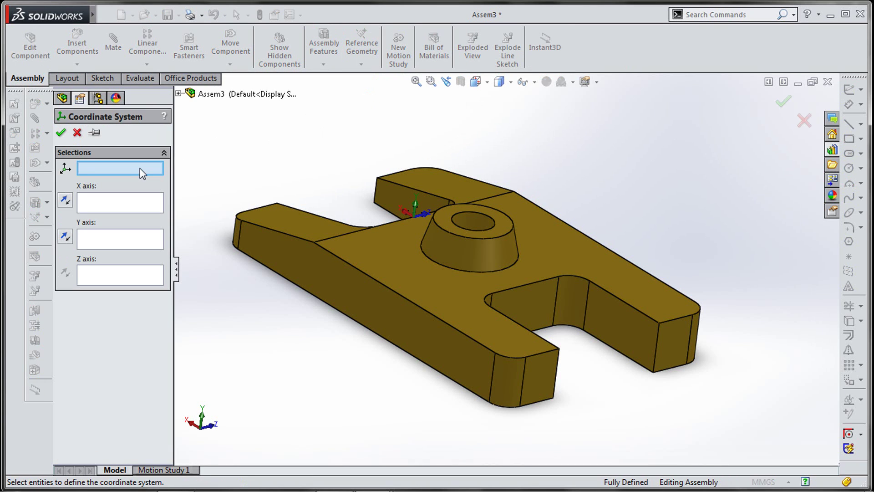
{"action": "left_click", "coordinate": [654, 373]}
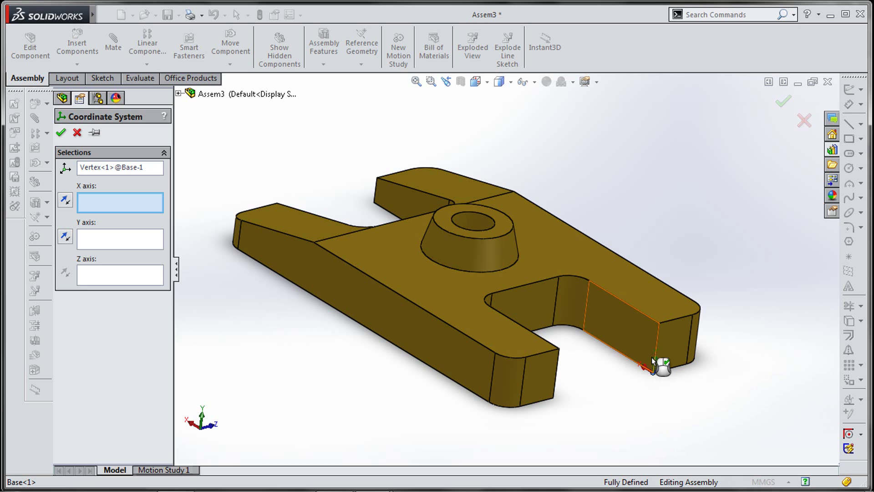
{"action": "right_click", "coordinate": [658, 384]}
{"action": "scroll", "coordinate": [656, 385], "scroll_direction": "down", "scroll_amount": 2}
{"action": "scroll", "coordinate": [656, 372], "scroll_direction": "up", "scroll_amount": 4}
{"action": "middle_click_drag", "start_coordinate": [623, 348], "coordinate": [580, 355]}
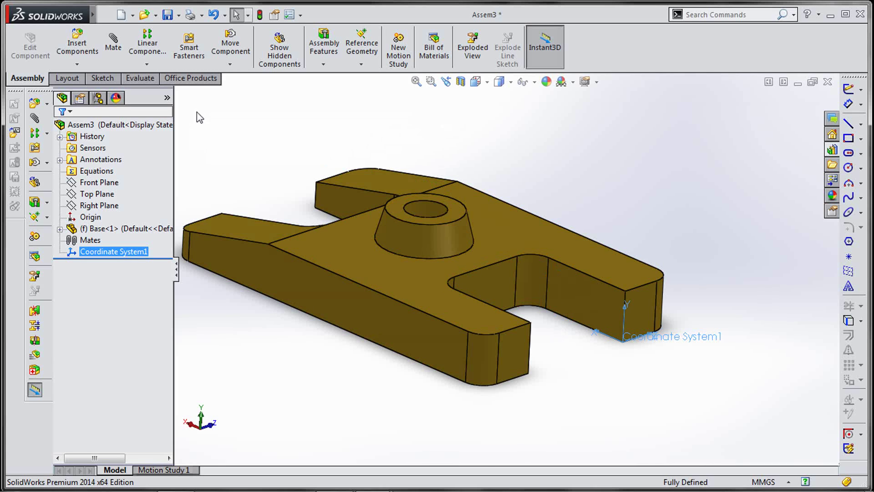
Evaluate the assembly's mass properties and examine the centre of mass in the default coordinate system.
{"action": "left_click", "coordinate": [152, 80]}
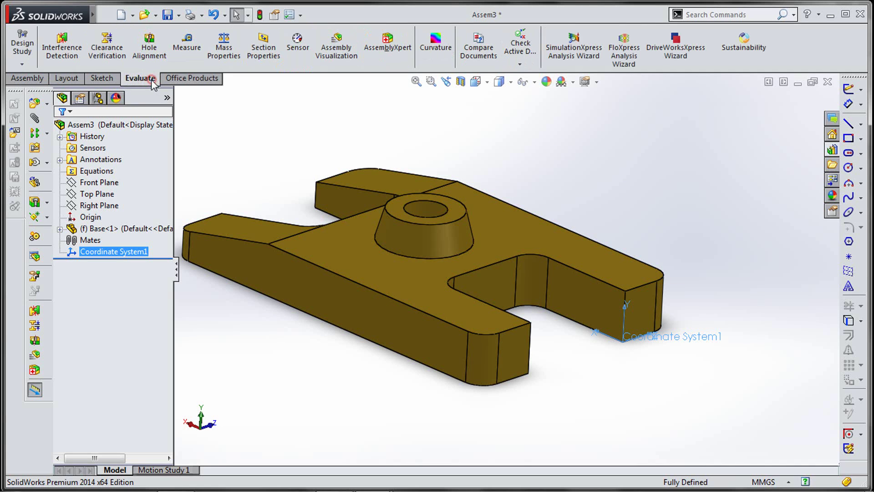
{"action": "left_click", "coordinate": [225, 51]}
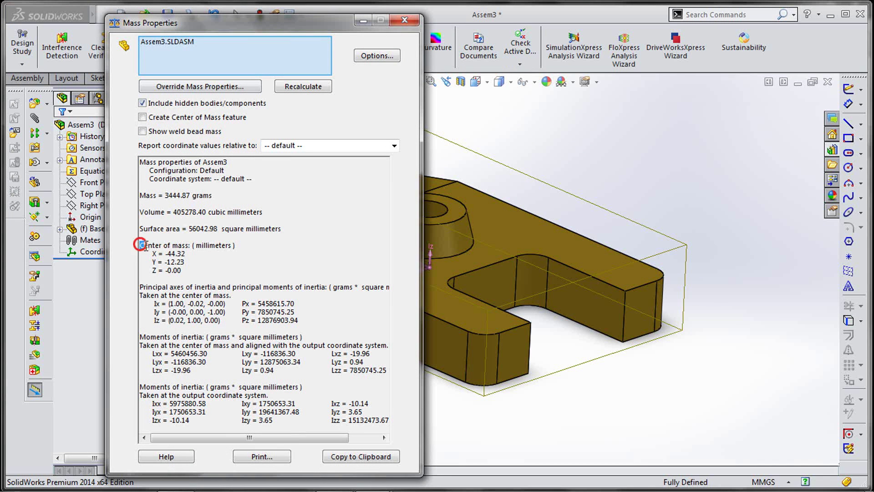
{"action": "triple_click", "coordinate": [141, 245]}
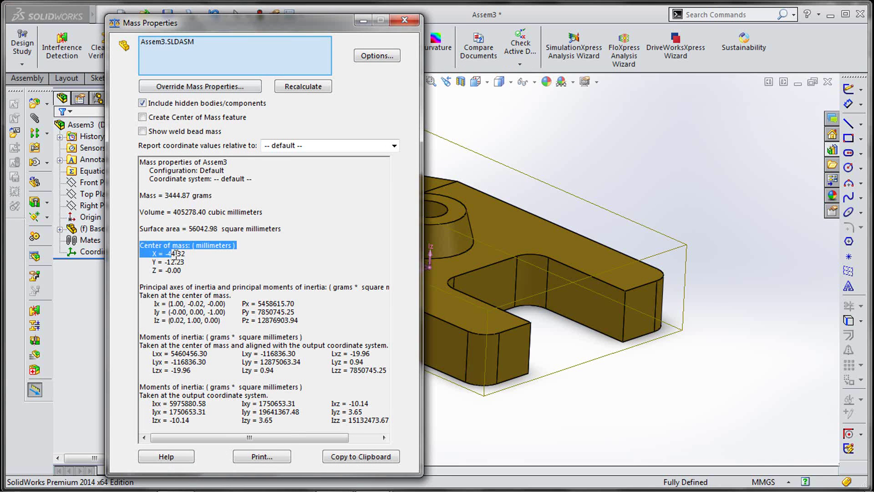
{"action": "left_click", "coordinate": [240, 248]}
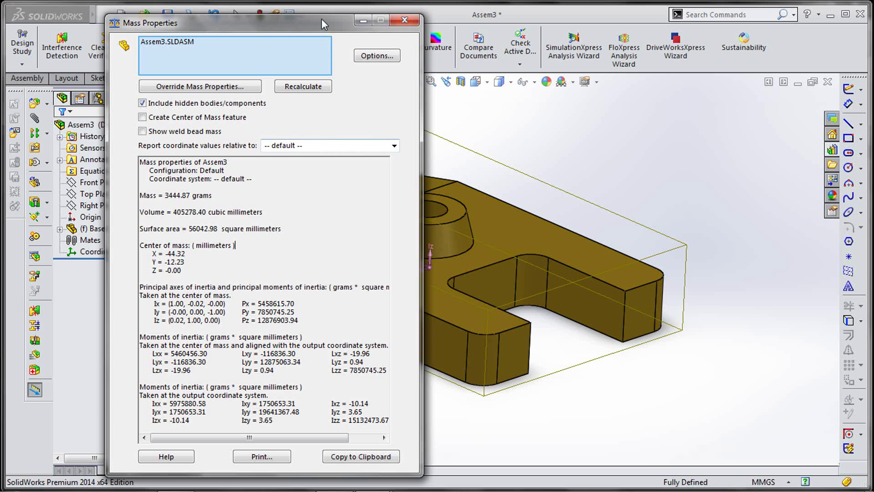
Report the mass properties relative to Coordinate System1 and highlight the X, Y and Z values of the centre of mass.
{"action": "left_click", "coordinate": [394, 145]}
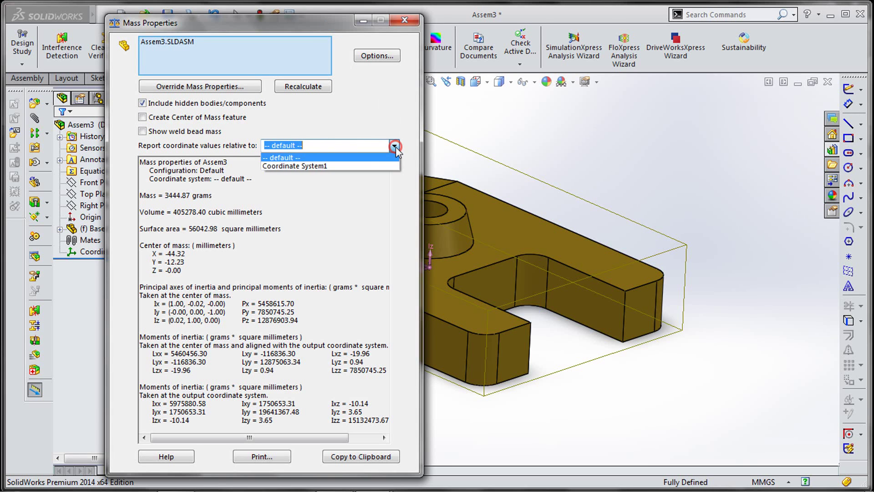
{"action": "left_click", "coordinate": [357, 166]}
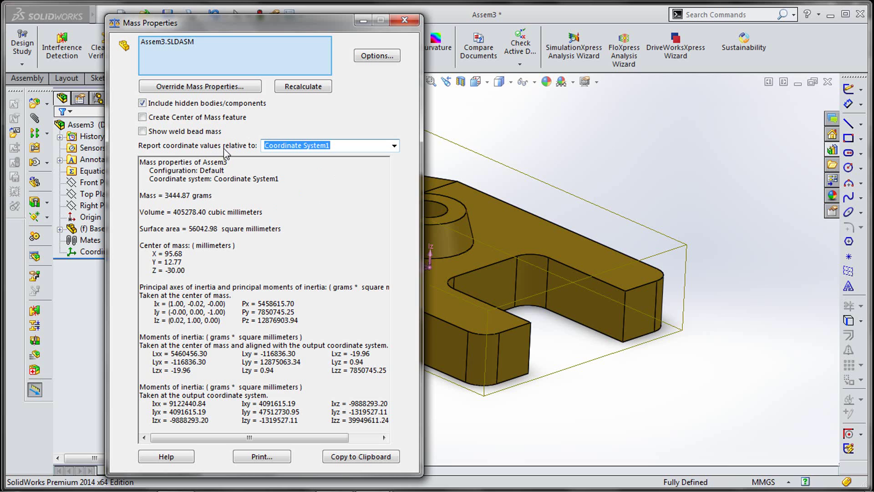
{"action": "left_click", "coordinate": [267, 227]}
{"action": "left_click_drag", "start_coordinate": [141, 245], "coordinate": [195, 272]}
{"action": "left_click", "coordinate": [195, 270]}
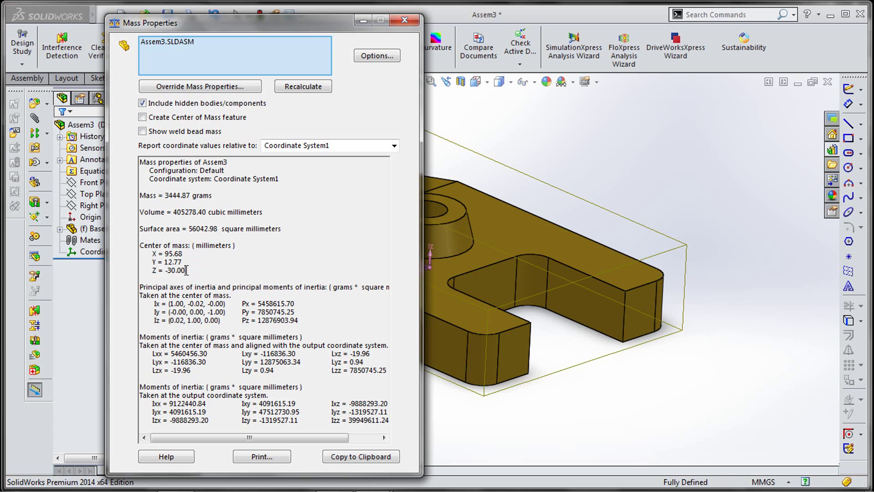
{"action": "left_click_drag", "start_coordinate": [150, 253], "coordinate": [186, 272]}
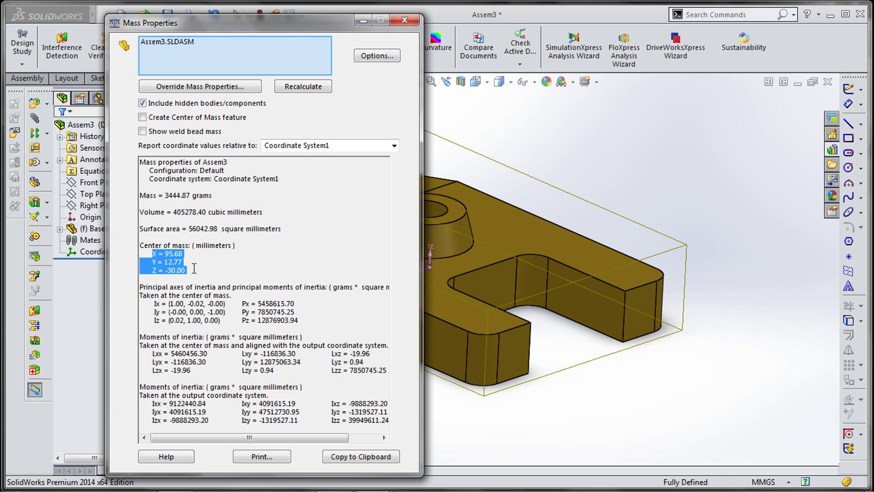
Switch to the exam PDF in Adobe Reader and highlight answer a, X= 95.68, Y= 12.77, Z= -30.00, for Question 2.
{"action": "key", "text": "alt+Tab"}
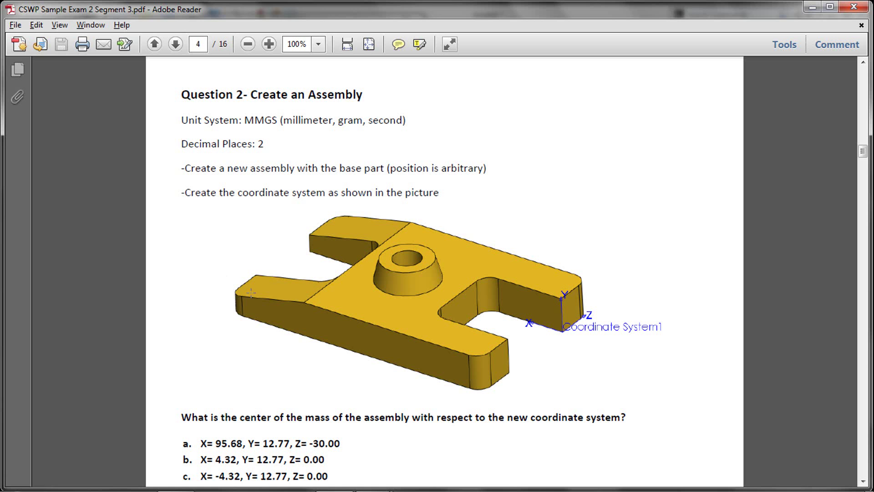
{"action": "scroll", "coordinate": [250, 296], "scroll_direction": "down", "scroll_amount": 2}
{"action": "left_click_drag", "start_coordinate": [200, 382], "coordinate": [343, 382]}
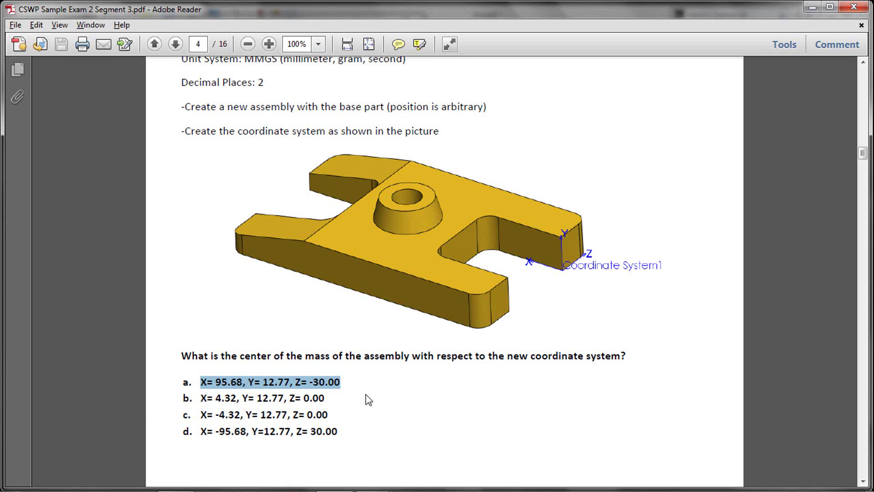
Switch back to the Assem3 assembly in SolidWorks and close the Mass Properties report.
{"action": "key", "text": "alt+Tab"}
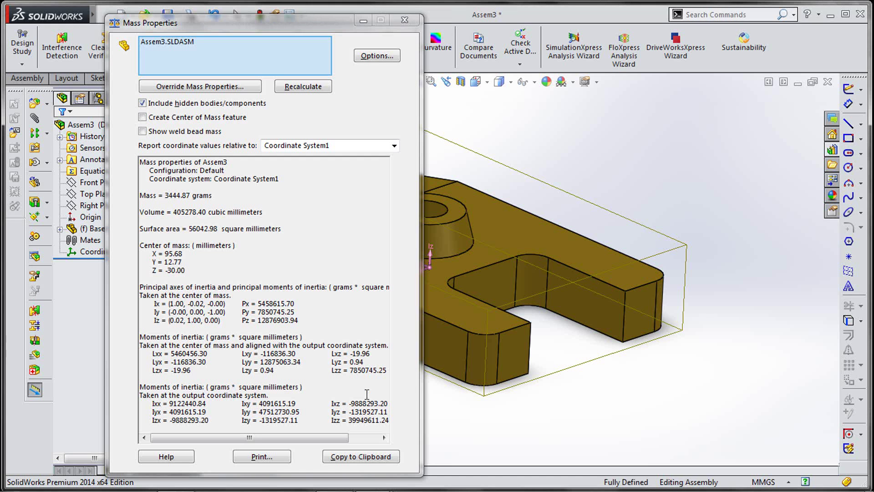
{"action": "left_click", "coordinate": [404, 21]}
{"action": "middle_click_drag", "start_coordinate": [597, 143], "coordinate": [471, 280]}
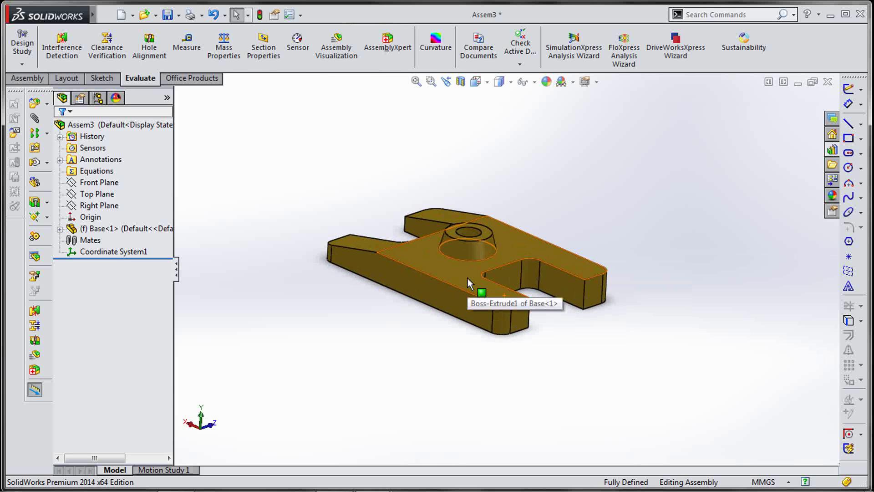
Switch to the exam PDF in Adobe Reader and read Question 3, including the Arm_Mount.sldprt mate images and the centre of mass question.
{"action": "key", "text": "alt+Tab"}
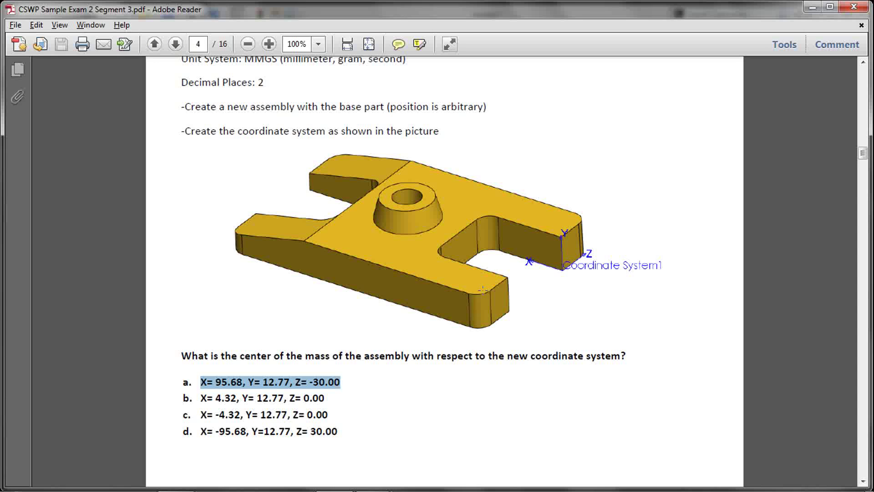
{"action": "scroll", "coordinate": [433, 291], "scroll_direction": "down", "scroll_amount": 5}
{"action": "scroll", "coordinate": [421, 287], "scroll_direction": "down", "scroll_amount": 10}
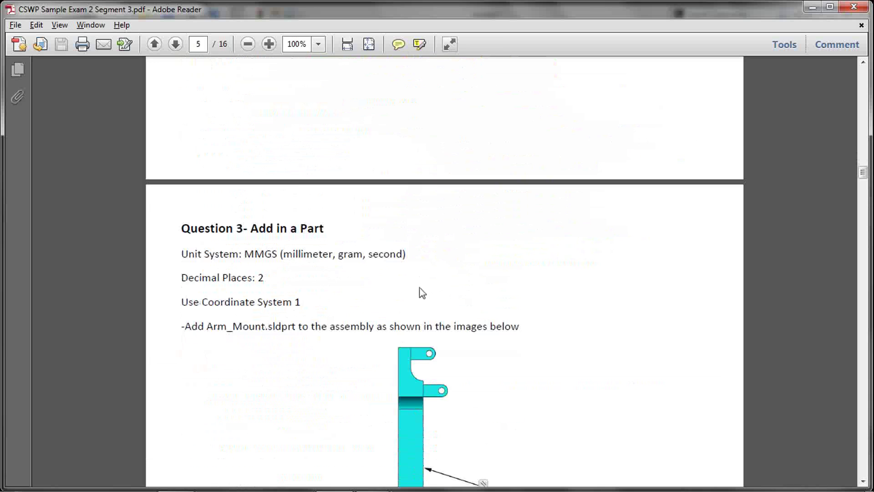
{"action": "scroll", "coordinate": [419, 288], "scroll_direction": "down", "scroll_amount": 2}
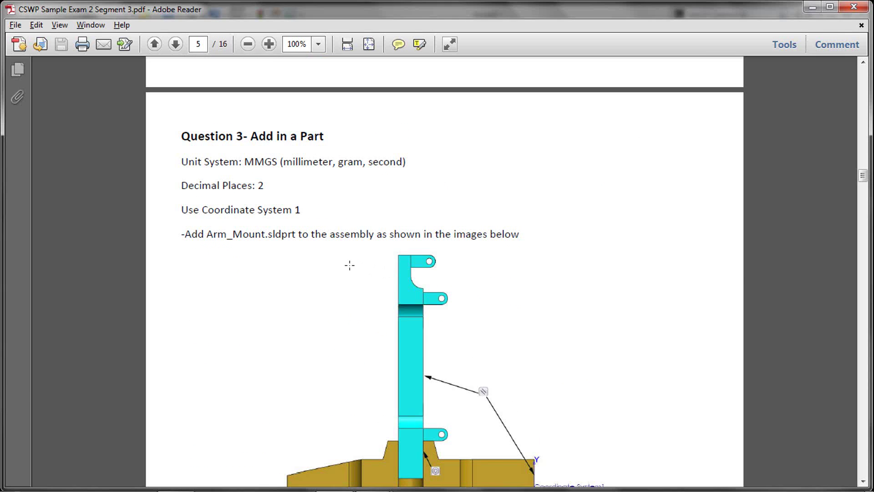
{"action": "scroll", "coordinate": [350, 265], "scroll_direction": "down", "scroll_amount": 2}
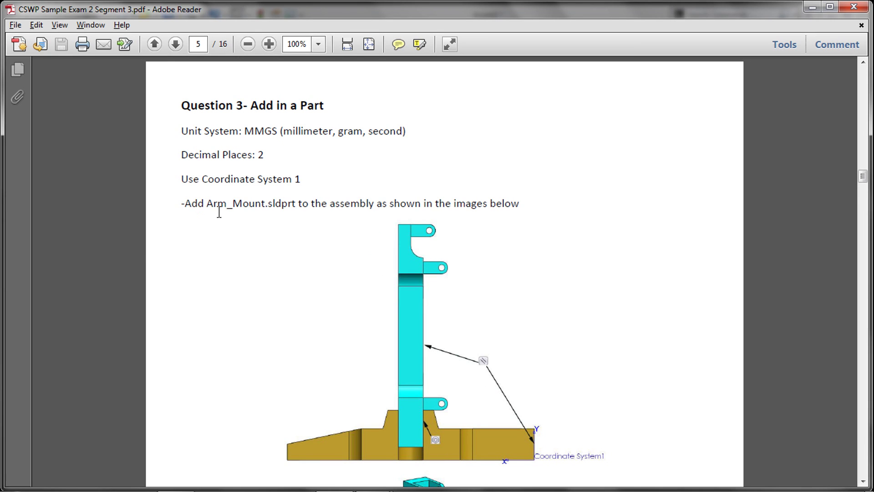
{"action": "scroll", "coordinate": [326, 215], "scroll_direction": "down", "scroll_amount": 15}
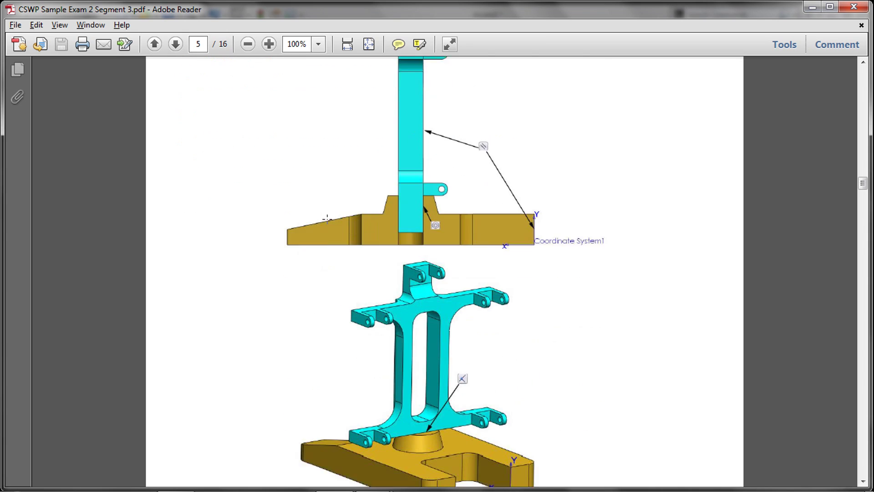
{"action": "scroll", "coordinate": [327, 220], "scroll_direction": "down", "scroll_amount": 3}
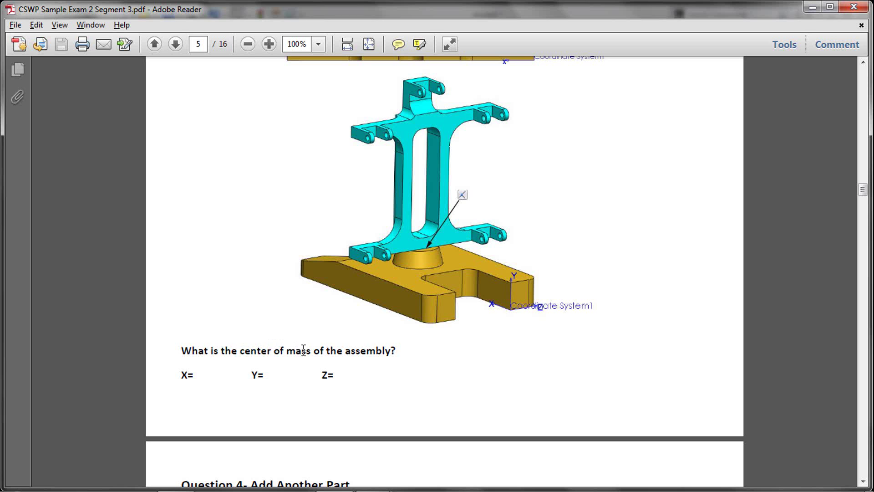
Switch to SolidWorks and insert the Arm_Mount part into the assembly, placing it freely above the base.
{"action": "key", "text": "alt+Tab"}
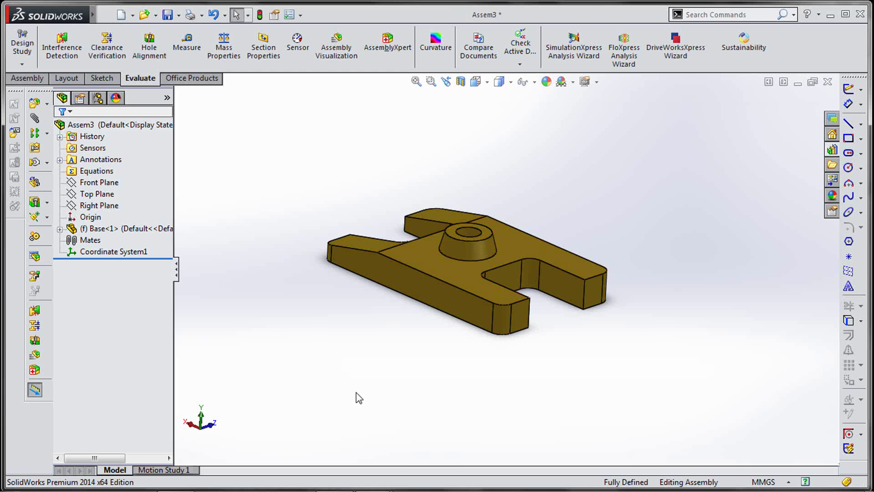
{"action": "left_click", "coordinate": [41, 77]}
{"action": "left_click", "coordinate": [85, 51]}
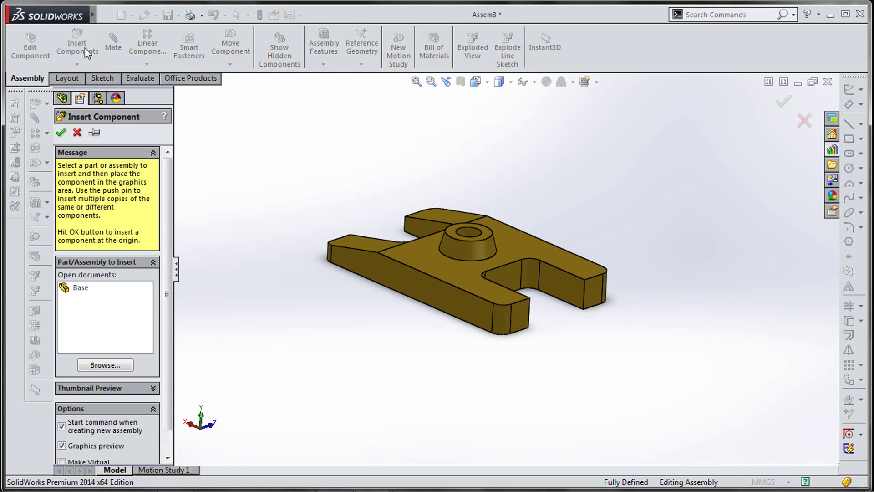
{"action": "left_click", "coordinate": [111, 363]}
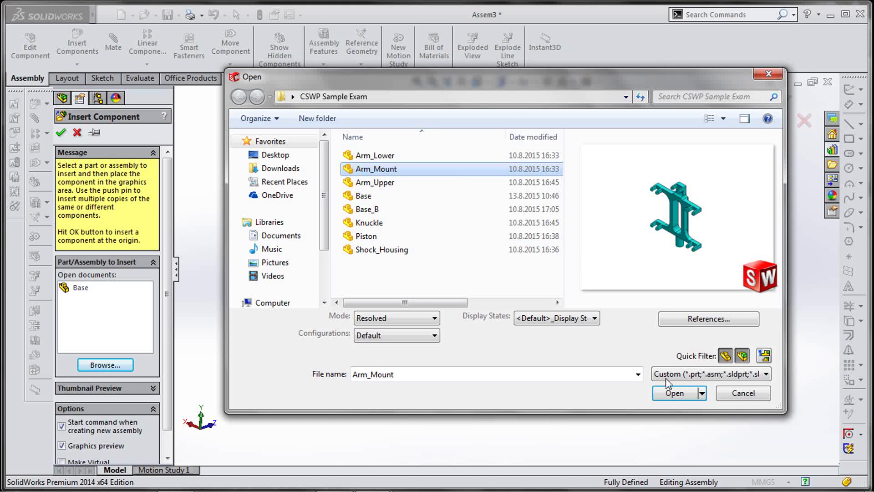
{"action": "left_click", "coordinate": [673, 394]}
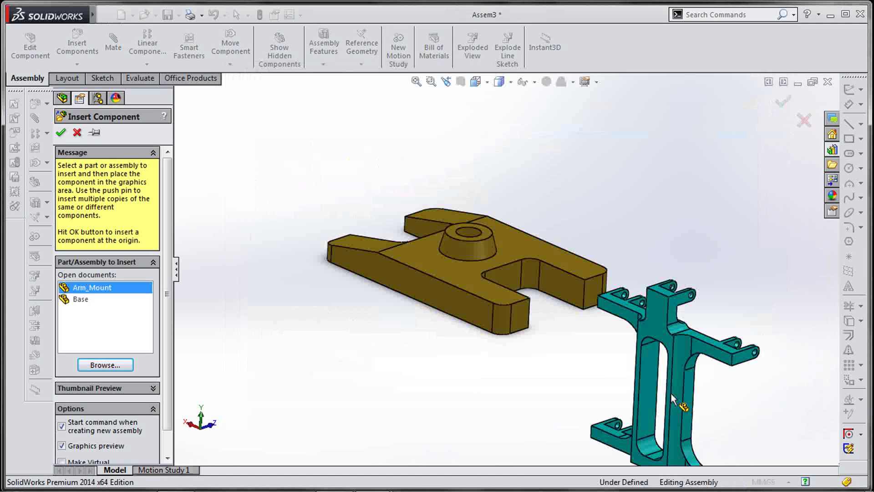
{"action": "left_click", "coordinate": [503, 128]}
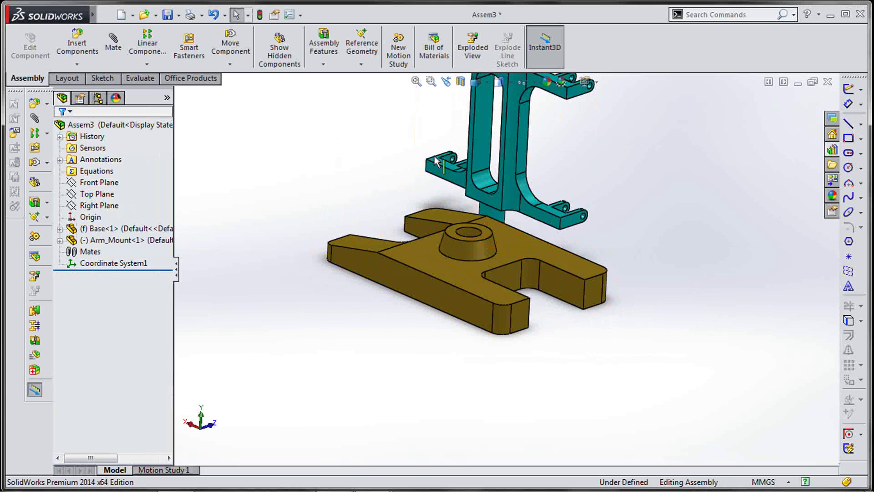
Add a concentric mate between the arm mount's cylindrical peg and the hole in the base's conical boss.
{"action": "scroll", "coordinate": [519, 234], "scroll_direction": "down", "scroll_amount": 4}
{"action": "scroll", "coordinate": [519, 234], "scroll_direction": "up", "scroll_amount": 2}
{"action": "left_click_drag", "start_coordinate": [519, 235], "coordinate": [494, 220]}
{"action": "left_click", "coordinate": [360, 223], "text": "ctrl"}
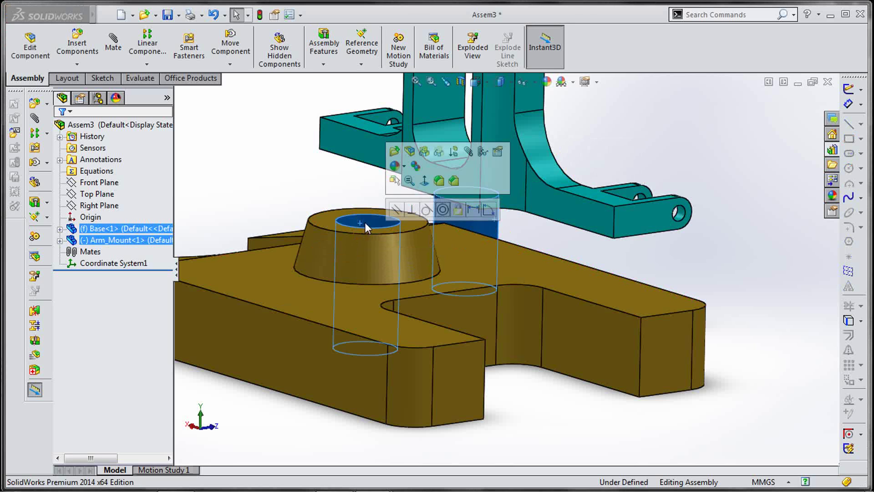
{"action": "left_click", "coordinate": [442, 209]}
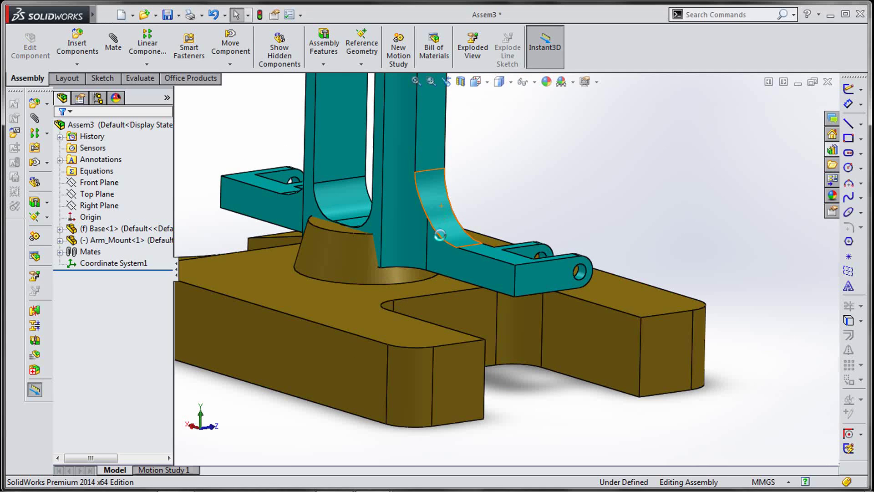
Raise the arm mount clear of the base and mate its underside coincident with the top face of the conical boss.
{"action": "left_click_drag", "start_coordinate": [433, 198], "coordinate": [438, 138]}
{"action": "middle_click_drag", "start_coordinate": [550, 237], "coordinate": [430, 236]}
{"action": "scroll", "coordinate": [430, 236], "scroll_direction": "down", "scroll_amount": 5}
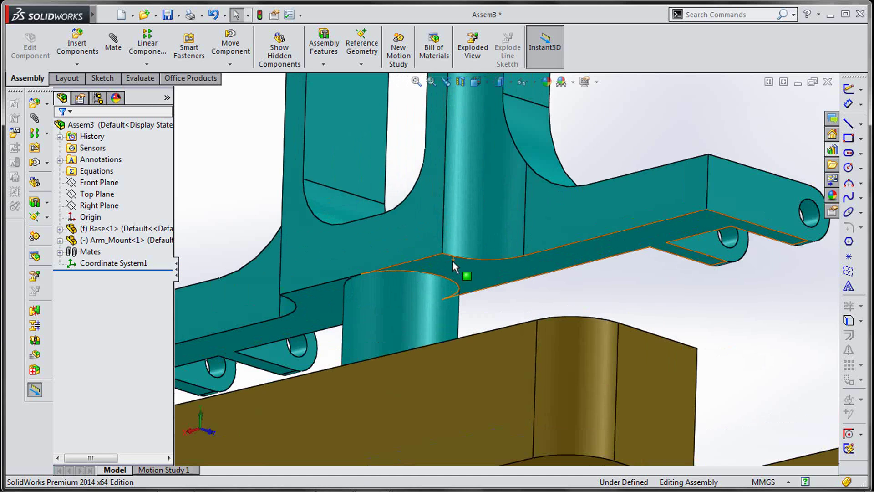
{"action": "left_click", "coordinate": [452, 264]}
{"action": "scroll", "coordinate": [449, 288], "scroll_direction": "up", "scroll_amount": 3}
{"action": "middle_click_drag", "start_coordinate": [449, 288], "coordinate": [447, 362]}
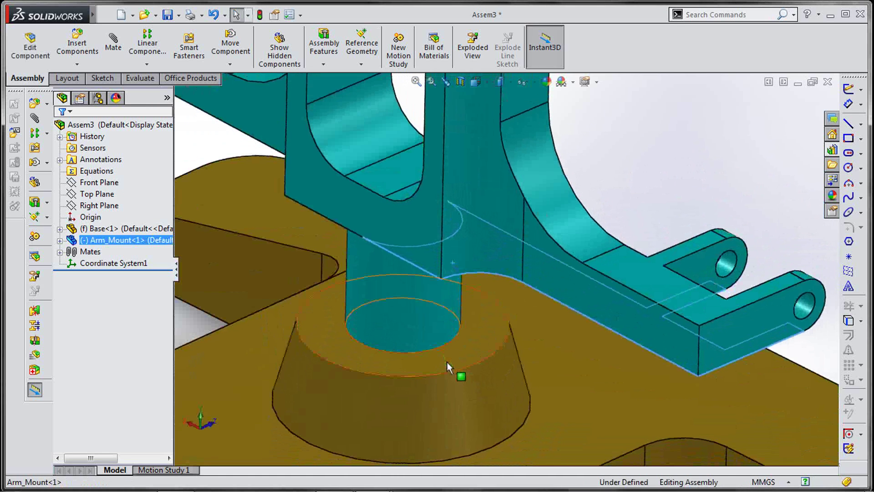
{"action": "left_click", "coordinate": [447, 362]}
{"action": "left_click", "coordinate": [486, 348]}
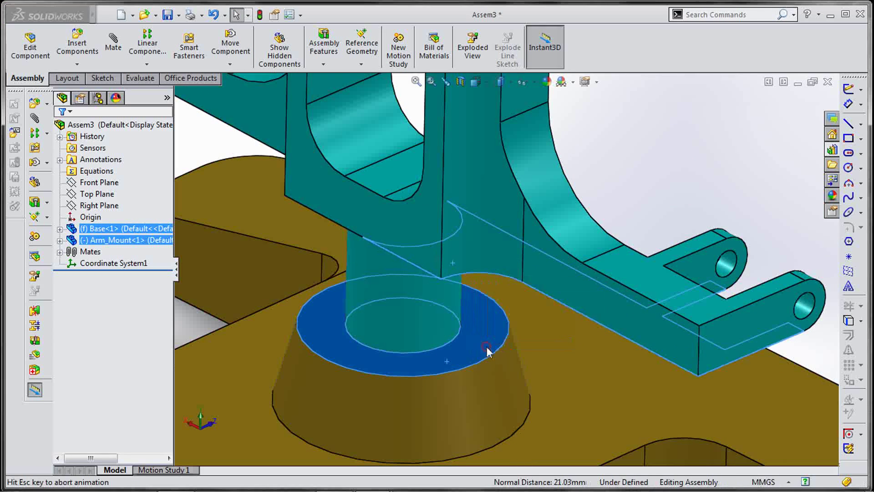
Rotate the arm mount to face the base's full-thickness arms and mate its flat front face parallel to an arm's end face.
{"action": "scroll", "coordinate": [487, 353], "scroll_direction": "up", "scroll_amount": 5}
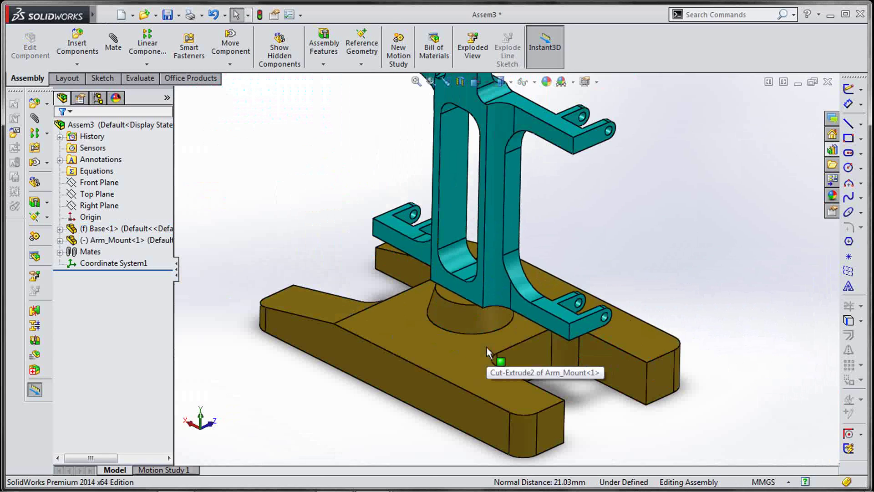
{"action": "left_click", "coordinate": [535, 318]}
{"action": "left_click_drag", "start_coordinate": [528, 324], "coordinate": [452, 295]}
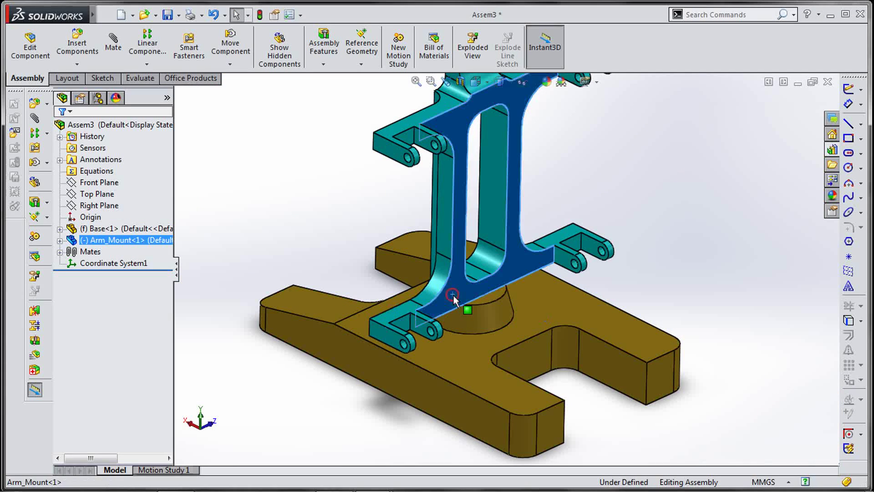
{"action": "left_click", "coordinate": [561, 438], "text": "ctrl"}
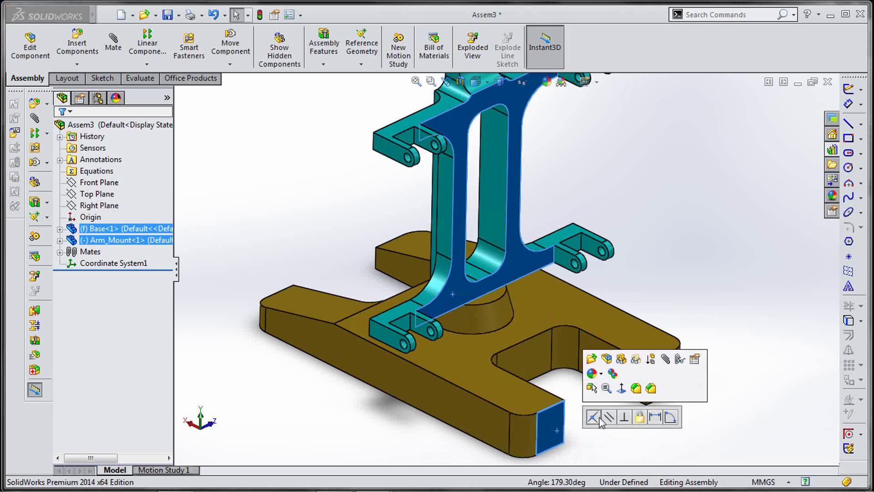
{"action": "left_click", "coordinate": [610, 416]}
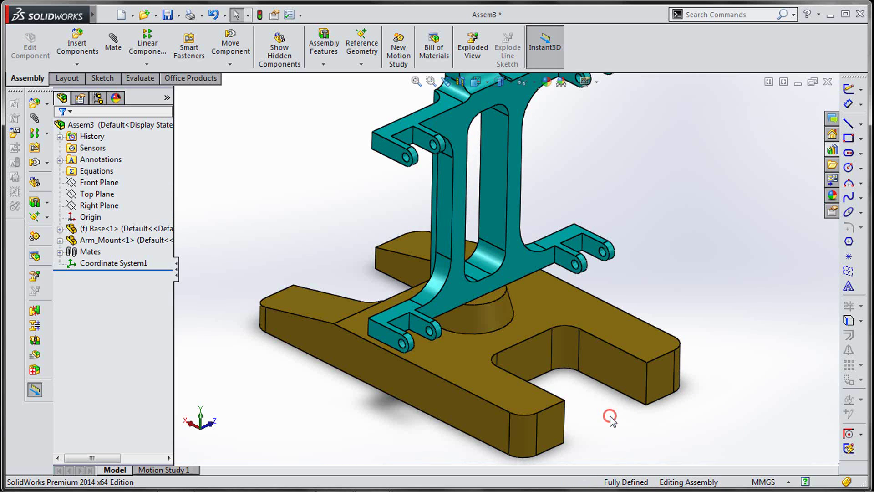
Evaluate the assembly's mass properties relative to Coordinate System1, highlight the centre of mass X, Y and Z values, and close the report.
{"action": "scroll", "coordinate": [549, 290], "scroll_direction": "up", "scroll_amount": 3}
{"action": "scroll", "coordinate": [551, 318], "scroll_direction": "down", "scroll_amount": 2}
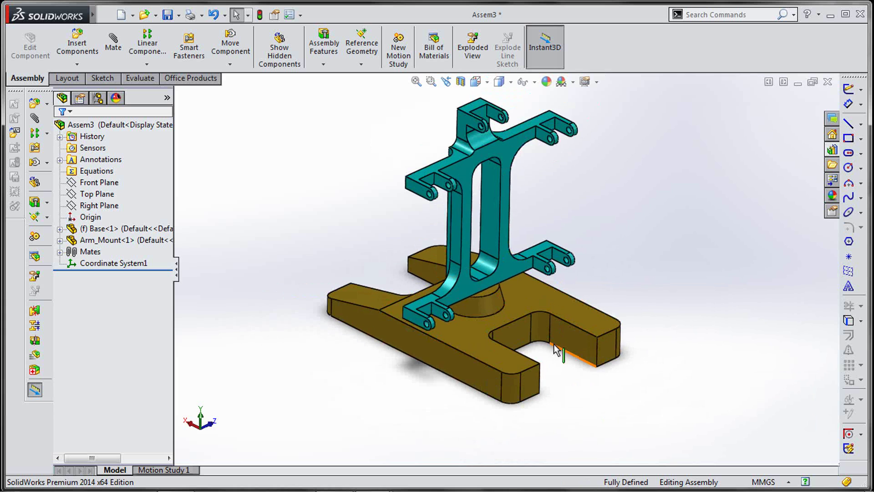
{"action": "scroll", "coordinate": [556, 349], "scroll_direction": "down", "scroll_amount": 1}
{"action": "scroll", "coordinate": [556, 351], "scroll_direction": "up", "scroll_amount": 3}
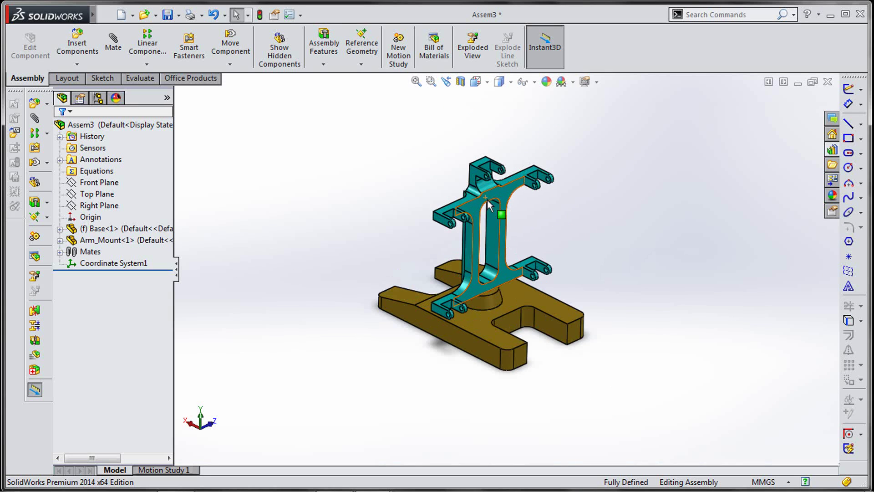
{"action": "scroll", "coordinate": [488, 227], "scroll_direction": "down", "scroll_amount": 2}
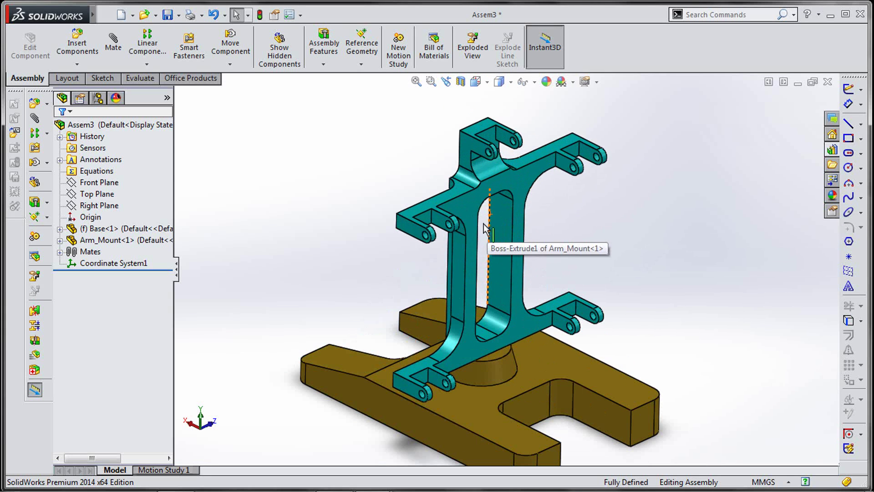
{"action": "left_click", "coordinate": [153, 82]}
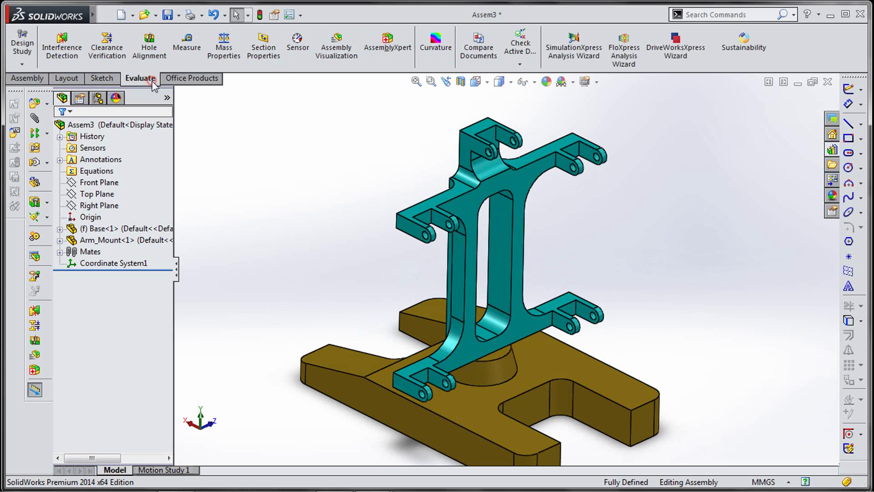
{"action": "left_click", "coordinate": [224, 50]}
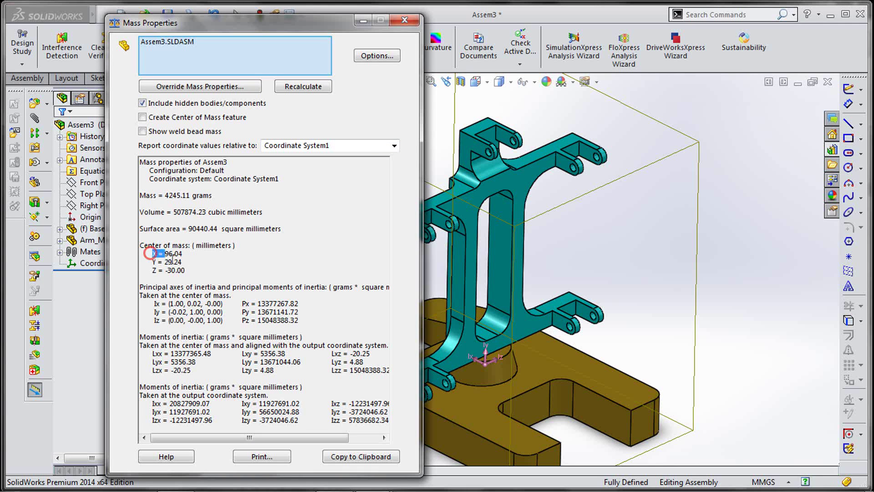
{"action": "left_click_drag", "start_coordinate": [173, 258], "coordinate": [192, 268]}
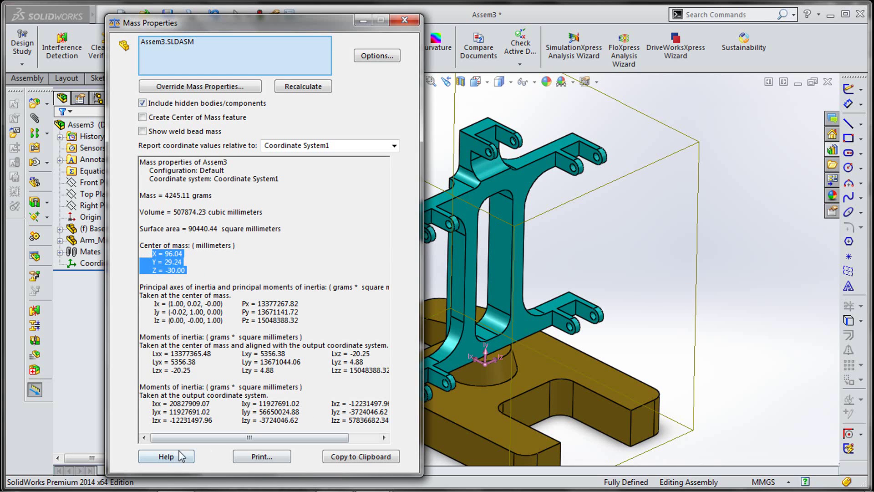
{"action": "left_click", "coordinate": [400, 21]}
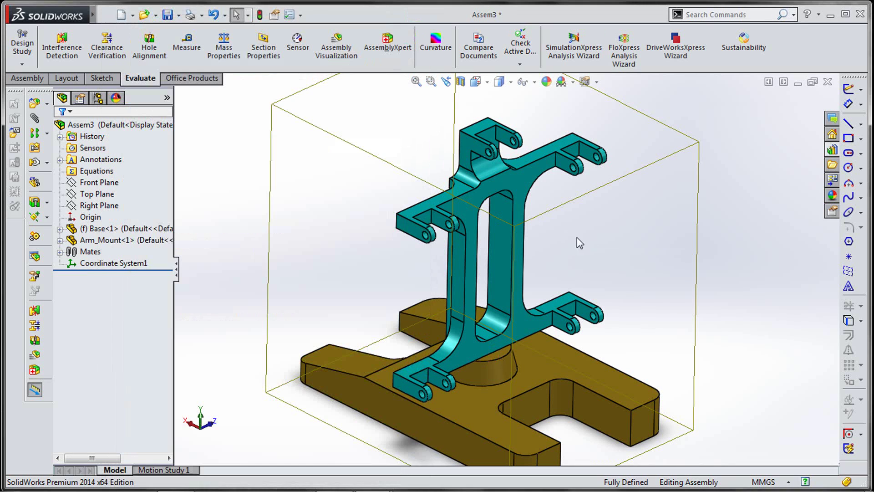
Switch to the exam PDF in Adobe Reader and read Question 4 on adding Arm_lower.sldprt, including its mate images and centre of mass question.
{"action": "key", "text": "alt+Tab"}
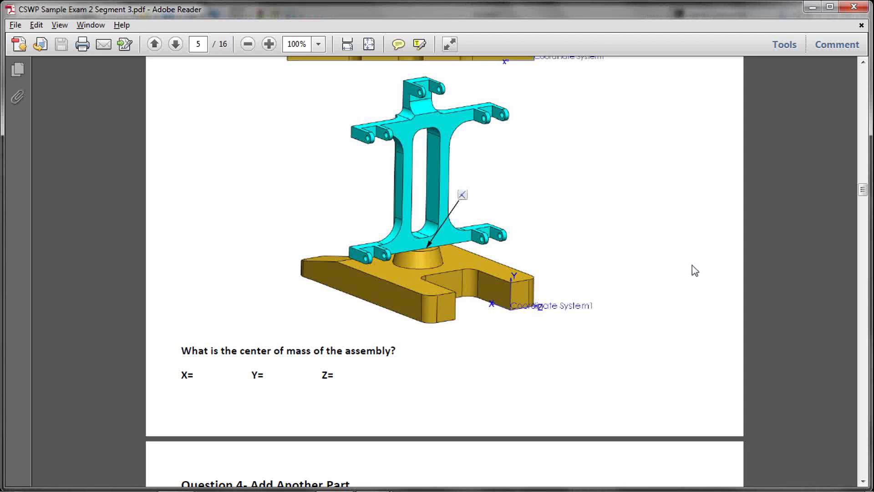
{"action": "scroll", "coordinate": [400, 254], "scroll_direction": "down", "scroll_amount": 7}
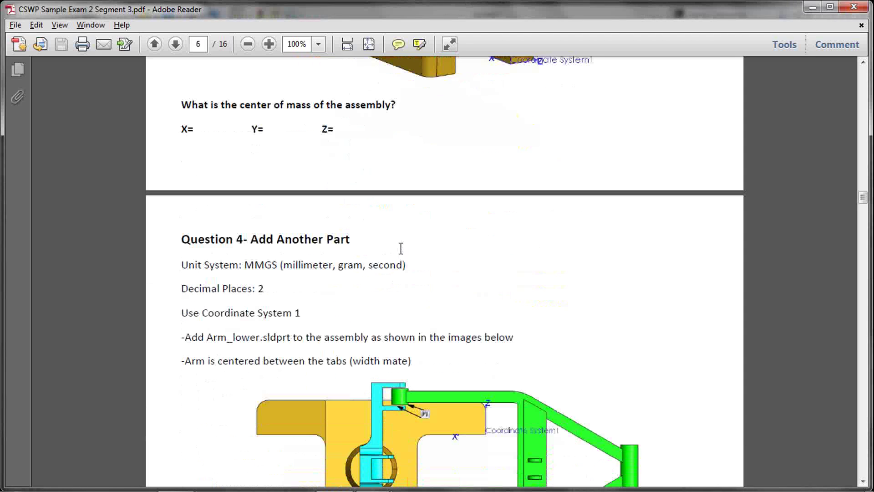
{"action": "scroll", "coordinate": [404, 255], "scroll_direction": "down", "scroll_amount": 2}
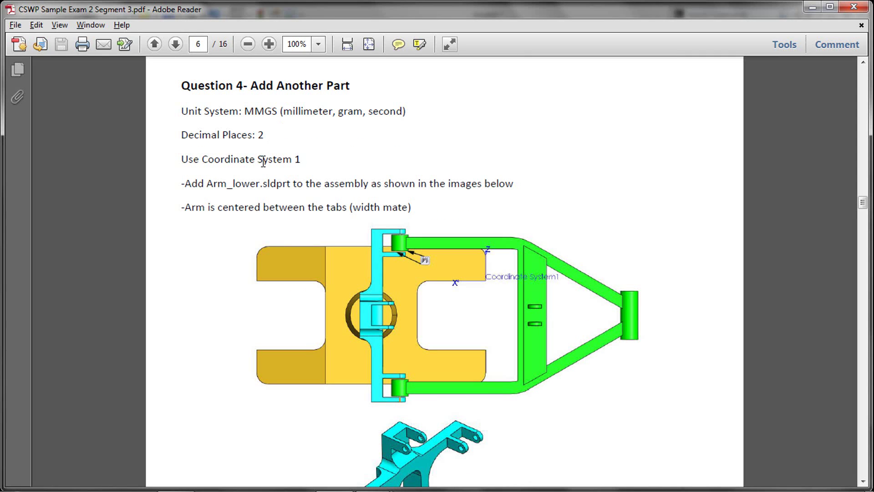
{"action": "left_click_drag", "start_coordinate": [209, 183], "coordinate": [257, 183]}
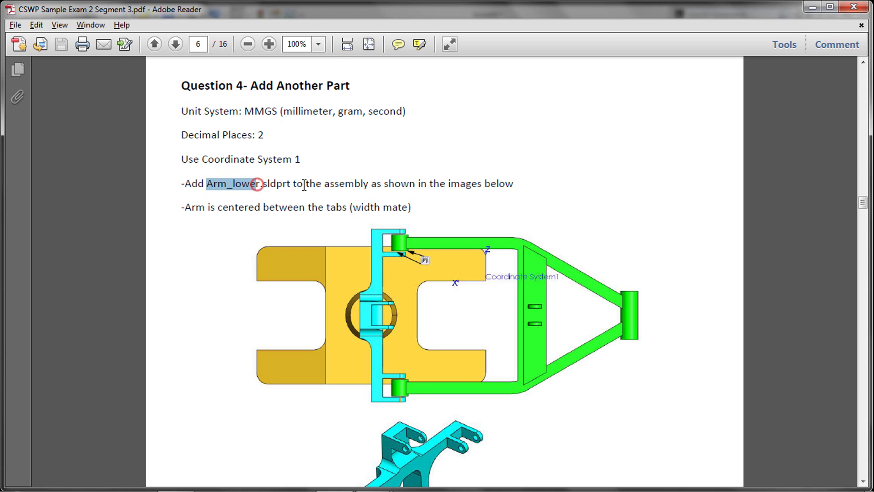
{"action": "left_click", "coordinate": [305, 186]}
{"action": "scroll", "coordinate": [265, 236], "scroll_direction": "down", "scroll_amount": 9}
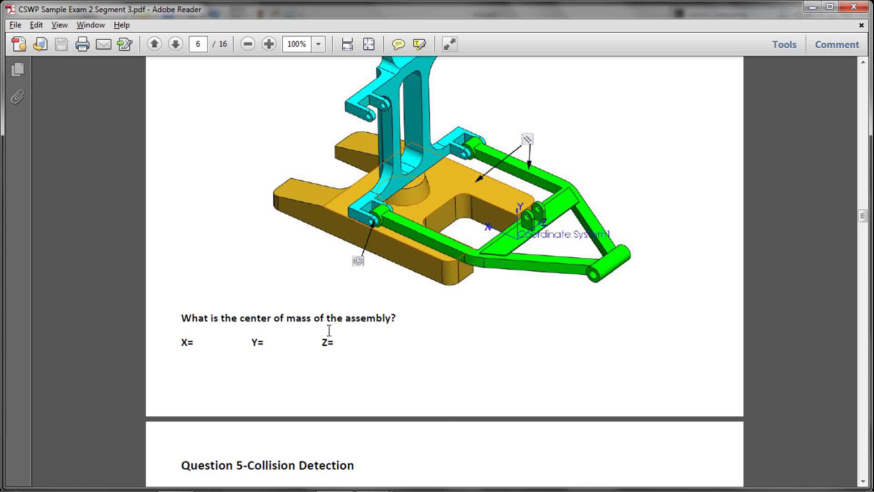
Switch back to SolidWorks and insert the Arm_Lower part into the assembly, placing it over the base's notched end.
{"action": "key", "text": "alt+Tab"}
{"action": "scroll", "coordinate": [357, 326], "scroll_direction": "up", "scroll_amount": 5}
{"action": "scroll", "coordinate": [409, 181], "scroll_direction": "down", "scroll_amount": 3}
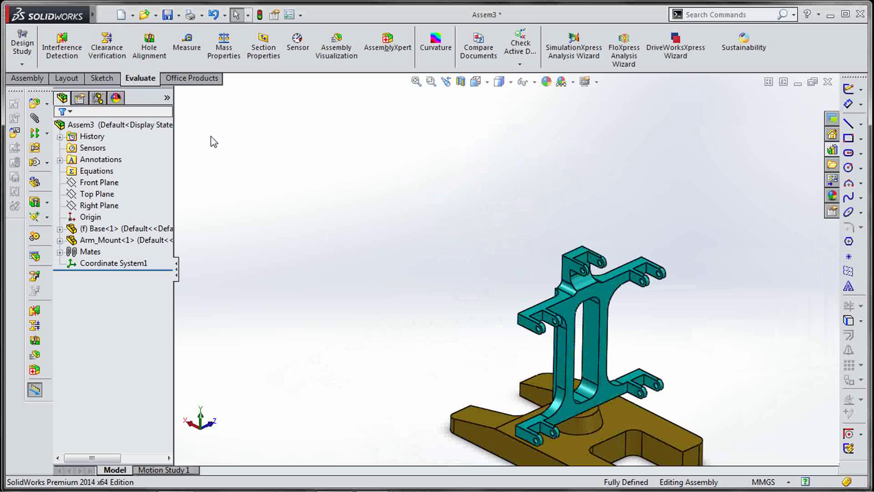
{"action": "left_click", "coordinate": [27, 77]}
{"action": "left_click", "coordinate": [74, 45]}
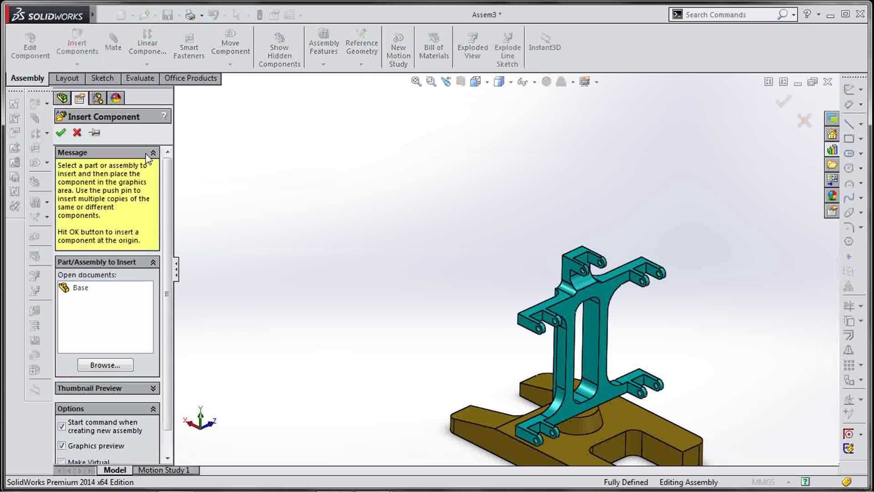
{"action": "left_click", "coordinate": [119, 365]}
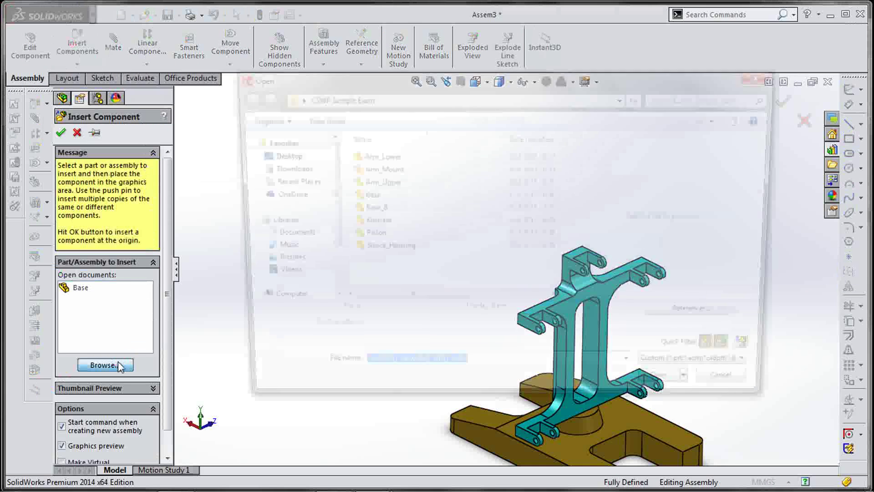
{"action": "left_click", "coordinate": [391, 155]}
{"action": "left_click", "coordinate": [669, 394]}
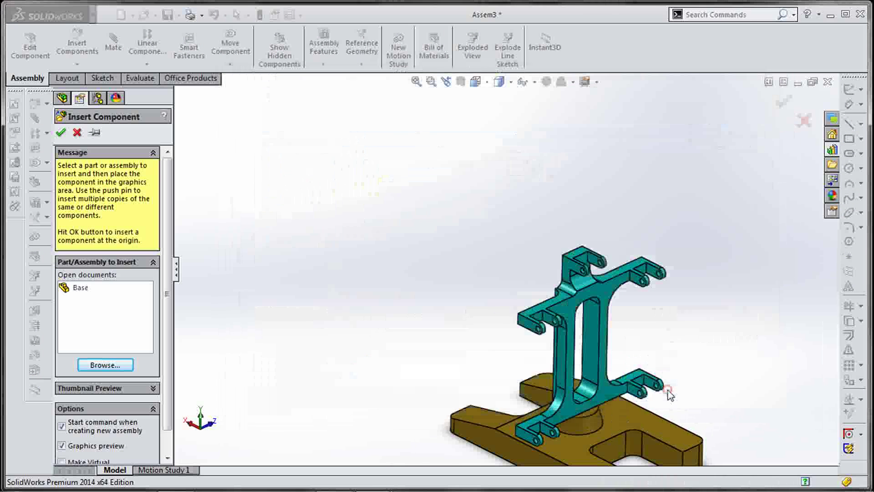
{"action": "left_click", "coordinate": [642, 379]}
Rotate the Arm_Lower component freely so its two boss ends point toward the arm mount's lower clevises.
{"action": "middle_click_drag", "start_coordinate": [651, 400], "coordinate": [673, 370]}
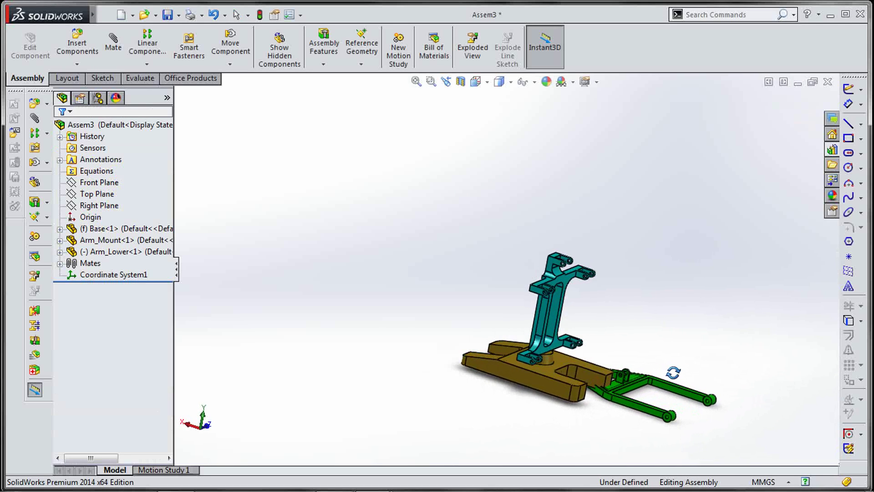
{"action": "left_click", "coordinate": [230, 65]}
{"action": "left_click", "coordinate": [249, 89]}
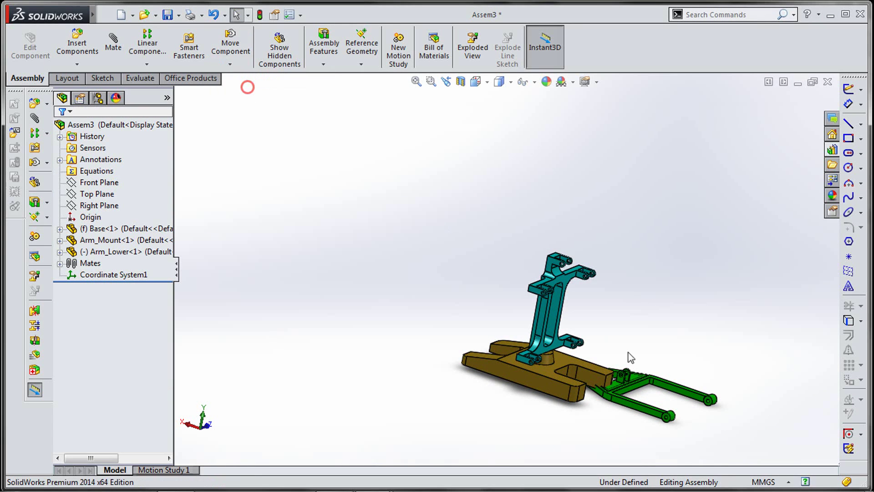
{"action": "left_click_drag", "start_coordinate": [649, 435], "coordinate": [619, 453]}
{"action": "left_click", "coordinate": [794, 108]}
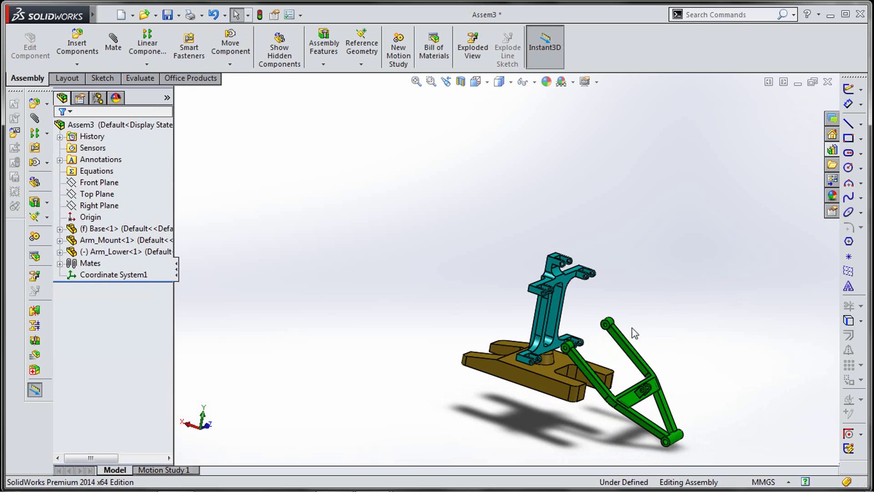
Start a Width mate and pick both end faces of Arm_Lower's far boss as the width selections.
{"action": "key", "text": "f"}
{"action": "scroll", "coordinate": [495, 237], "scroll_direction": "down", "scroll_amount": 5}
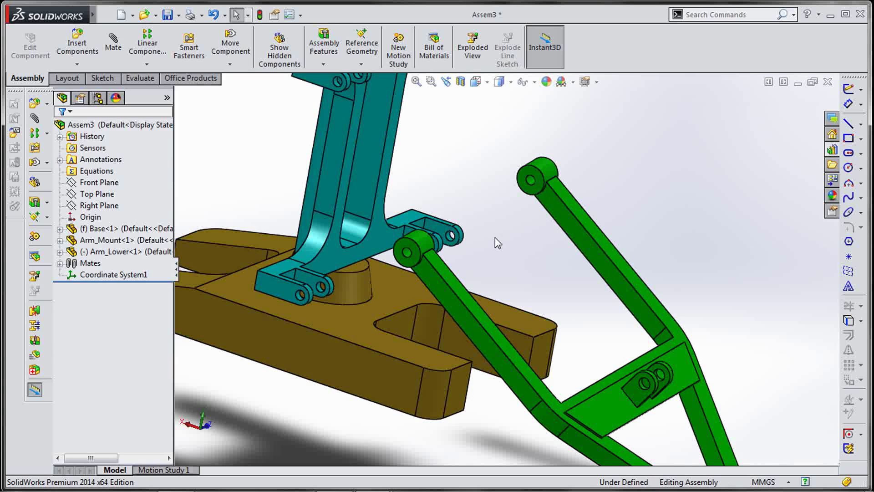
{"action": "scroll", "coordinate": [495, 236], "scroll_direction": "up", "scroll_amount": 4}
{"action": "middle_click_drag", "start_coordinate": [481, 208], "coordinate": [468, 232]}
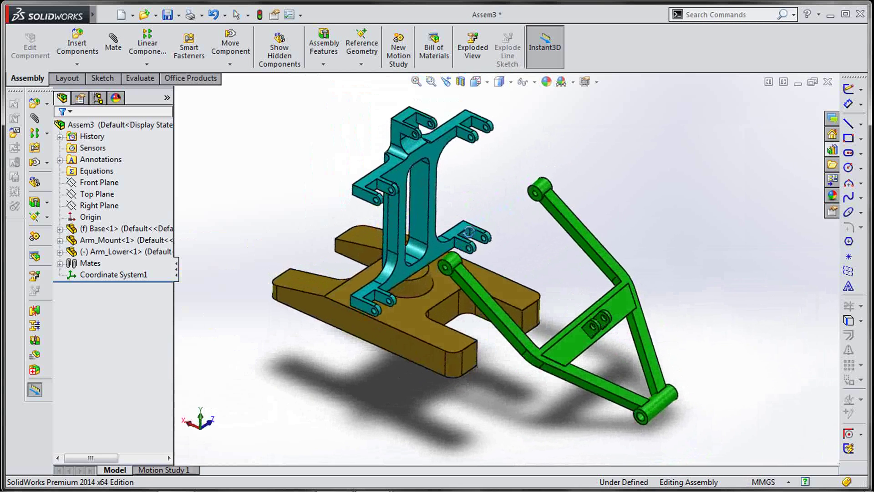
{"action": "left_click", "coordinate": [524, 271]}
{"action": "left_click", "coordinate": [565, 268]}
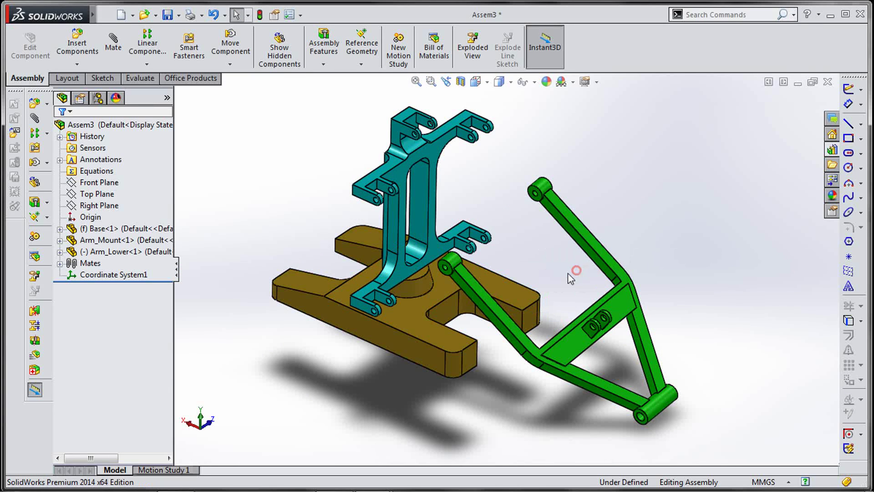
{"action": "left_click", "coordinate": [151, 235]}
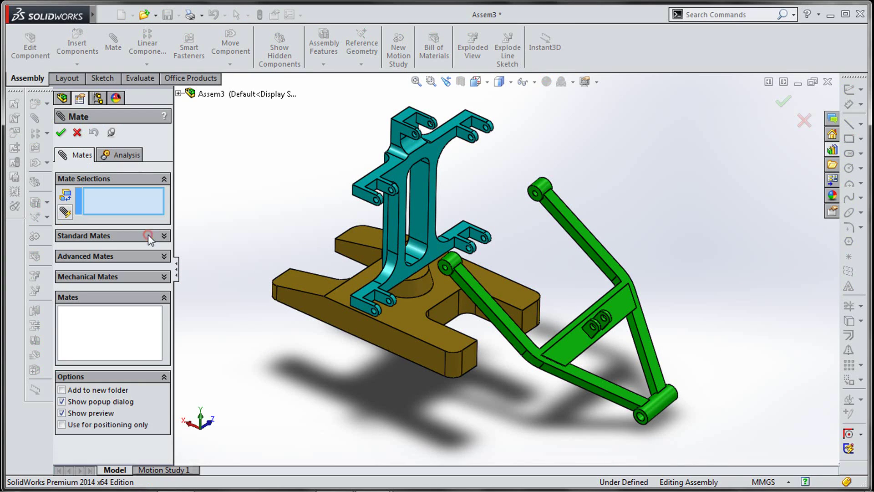
{"action": "left_click", "coordinate": [154, 256]}
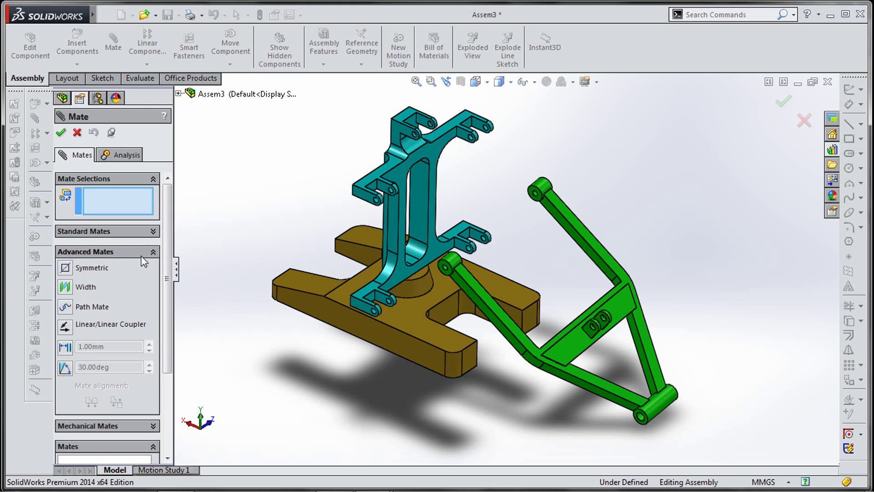
{"action": "left_click", "coordinate": [119, 235]}
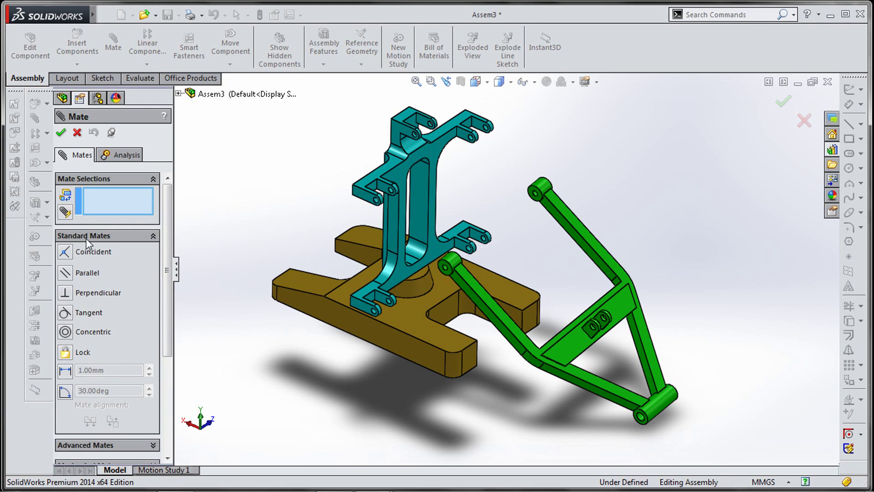
{"action": "left_click", "coordinate": [154, 236]}
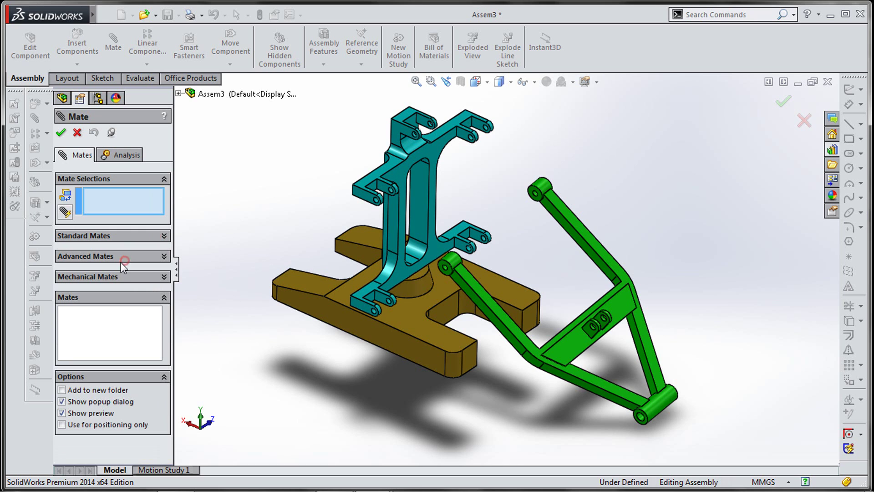
{"action": "left_click", "coordinate": [163, 256]}
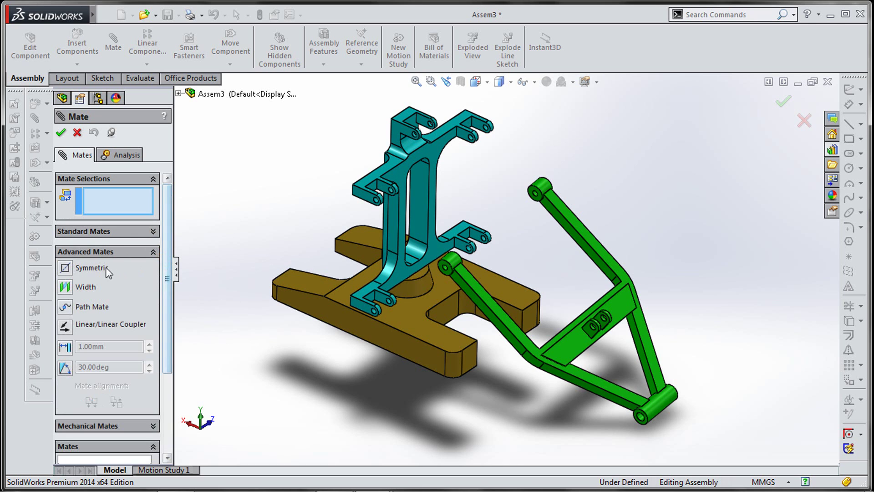
{"action": "left_click", "coordinate": [71, 288]}
{"action": "scroll", "coordinate": [556, 212], "scroll_direction": "down", "scroll_amount": 5}
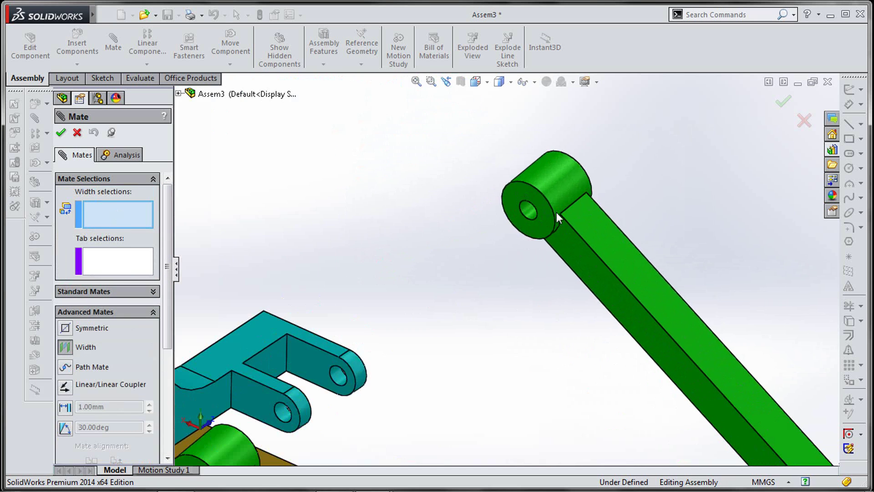
{"action": "left_click", "coordinate": [547, 218]}
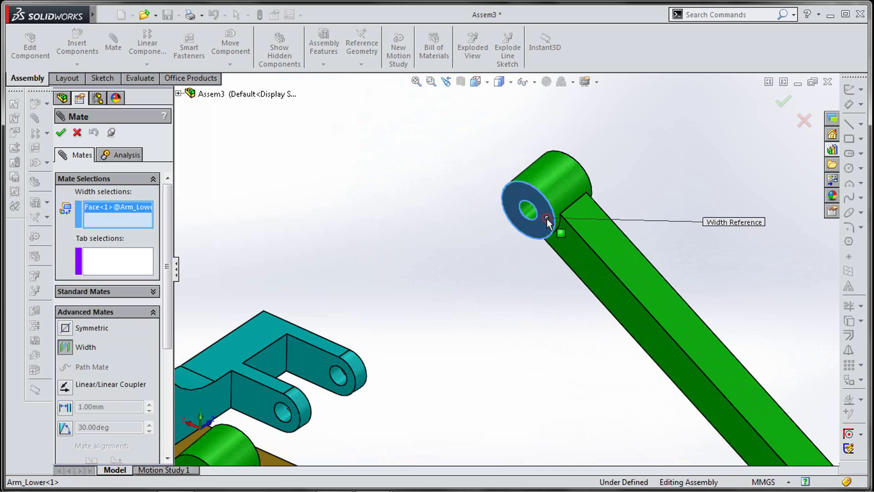
{"action": "right_click", "coordinate": [567, 177]}
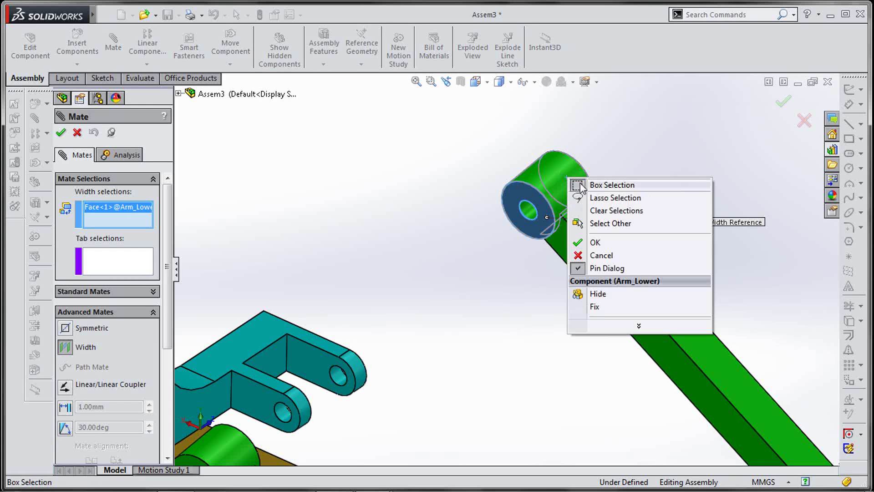
{"action": "left_click", "coordinate": [606, 223]}
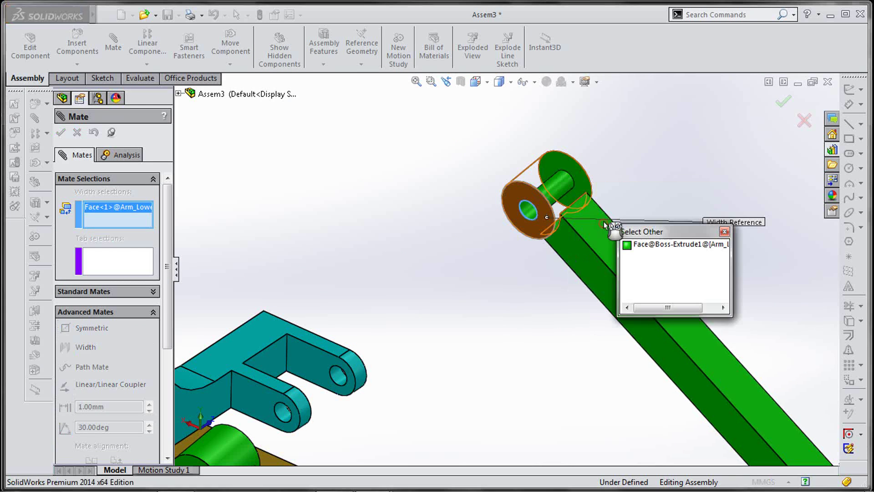
{"action": "left_click", "coordinate": [587, 188]}
Pick the two inner faces of the arm mount's far lower clevis as tab selections and accept the Width mate.
{"action": "scroll", "coordinate": [563, 201], "scroll_direction": "up", "scroll_amount": 5}
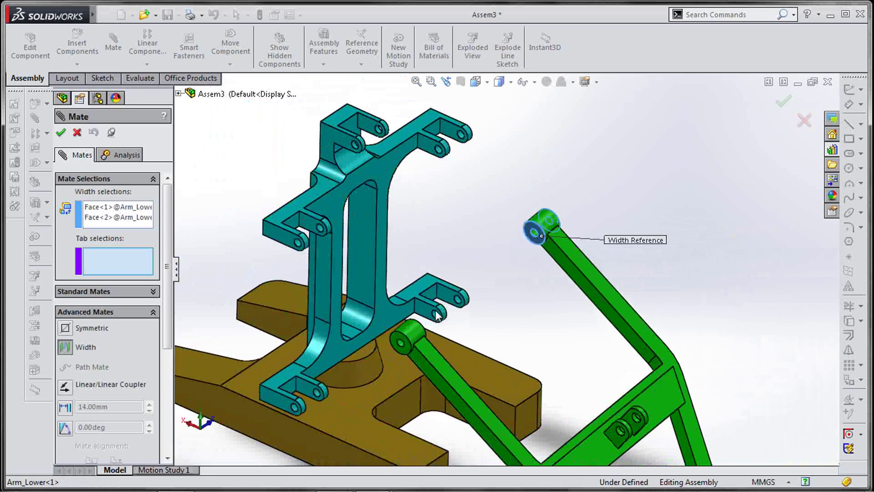
{"action": "scroll", "coordinate": [471, 289], "scroll_direction": "down", "scroll_amount": 8}
{"action": "left_click", "coordinate": [478, 270]}
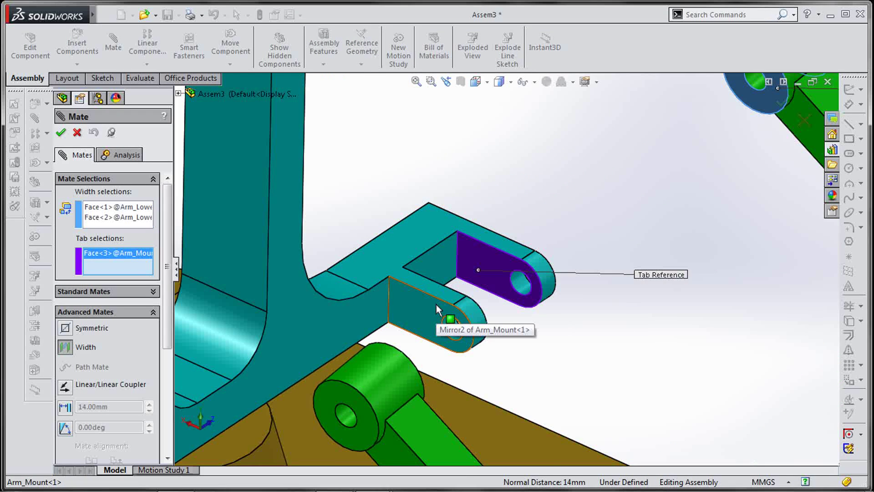
{"action": "right_click", "coordinate": [436, 304]}
{"action": "left_click", "coordinate": [469, 350]}
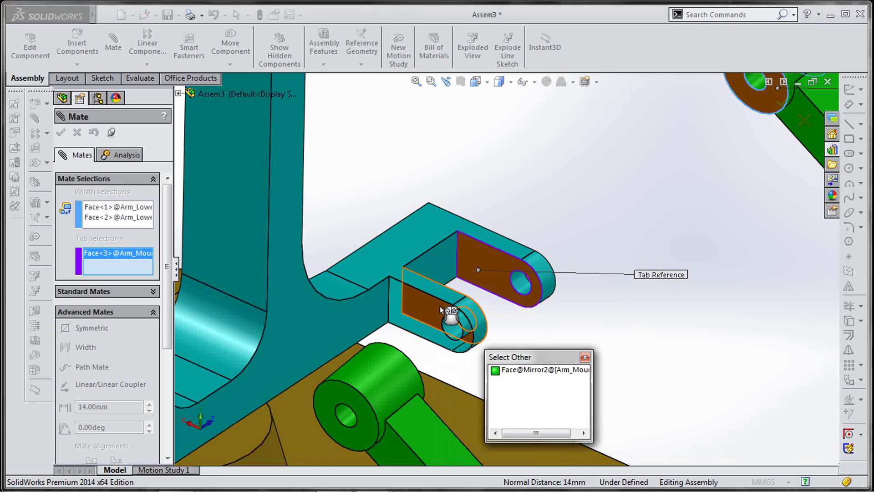
{"action": "left_click", "coordinate": [440, 306]}
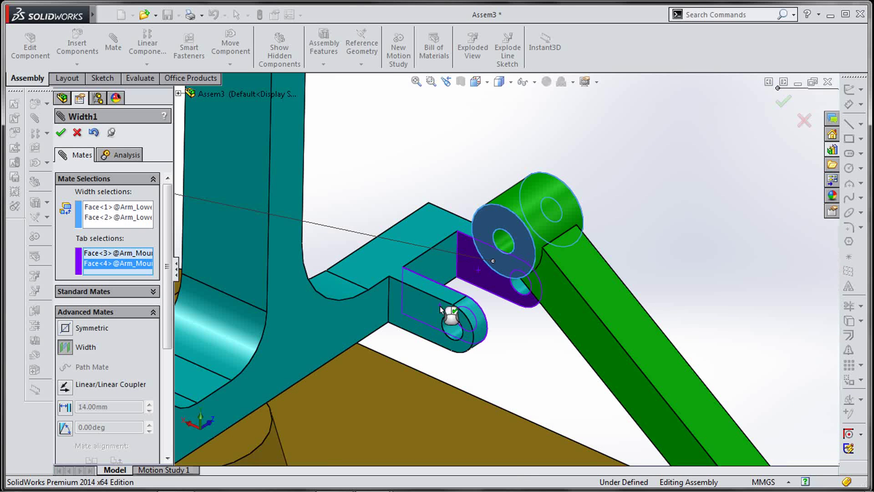
{"action": "scroll", "coordinate": [501, 349], "scroll_direction": "up", "scroll_amount": 3}
{"action": "key", "text": "f"}
{"action": "left_click", "coordinate": [62, 137]}
Reposition Arm_Lower and mate its far boss hole concentric with the hole of the arm mount's far lower clevis.
{"action": "scroll", "coordinate": [556, 377], "scroll_direction": "down", "scroll_amount": 5}
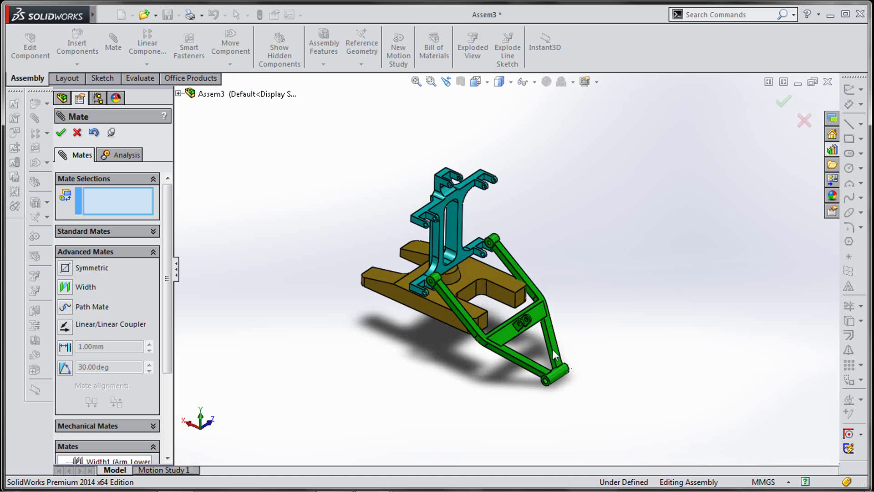
{"action": "mouse_move", "coordinate": [556, 376]}
{"action": "left_mouse_down"}
{"action": "mouse_move", "coordinate": [567, 338]}
{"action": "mouse_move", "coordinate": [570, 371]}
{"action": "left_mouse_up"}
{"action": "scroll", "coordinate": [492, 209], "scroll_direction": "down", "scroll_amount": 6}
{"action": "left_click", "coordinate": [425, 180]}
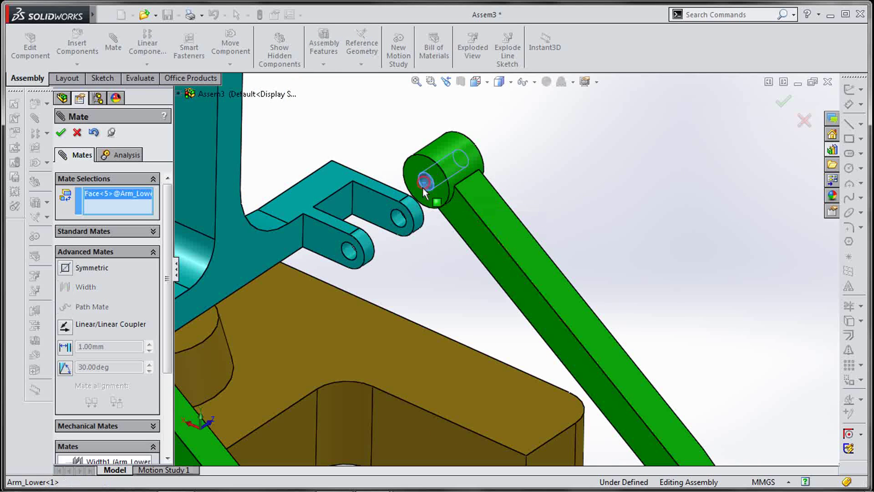
{"action": "left_click", "coordinate": [354, 253]}
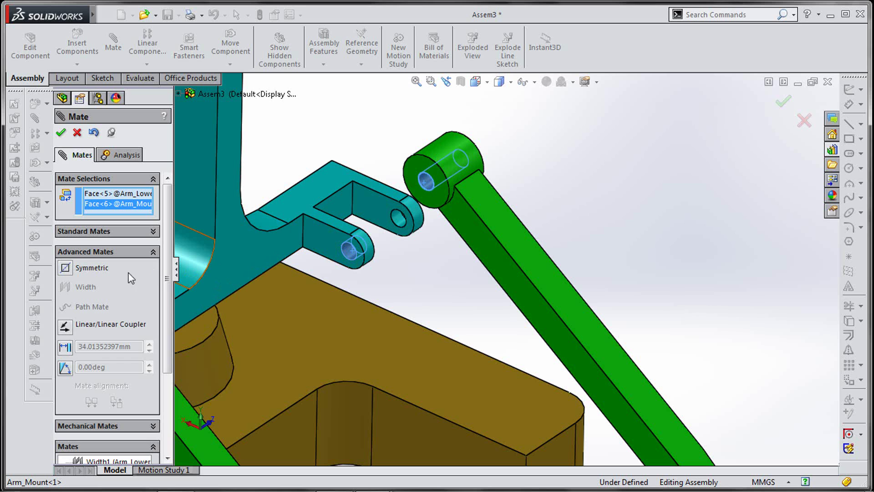
{"action": "left_click", "coordinate": [150, 252]}
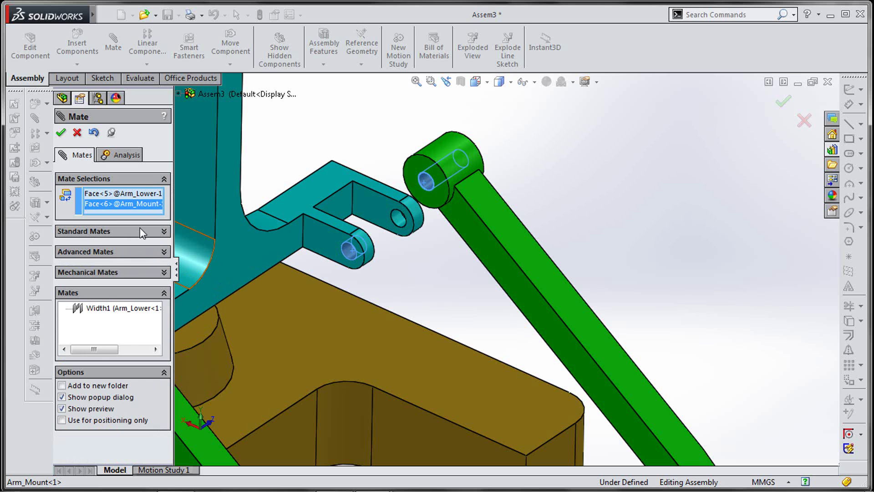
{"action": "left_click", "coordinate": [142, 232]}
{"action": "left_click", "coordinate": [86, 332]}
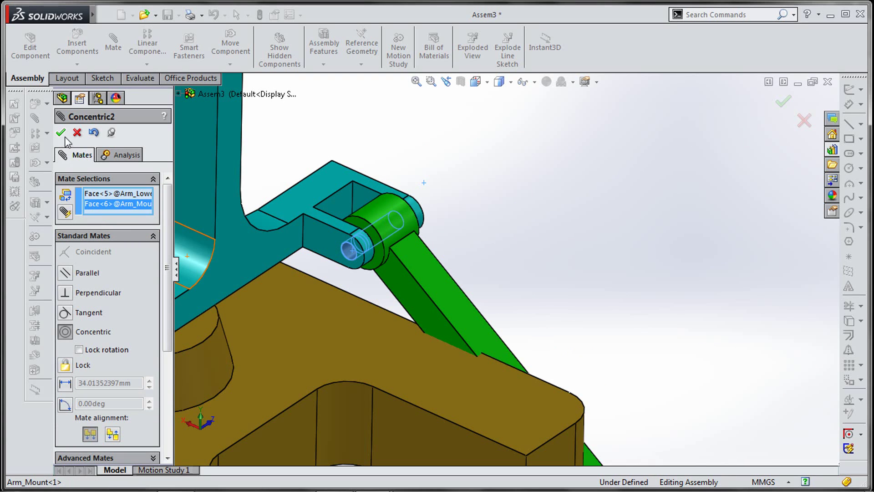
{"action": "left_click", "coordinate": [63, 133]}
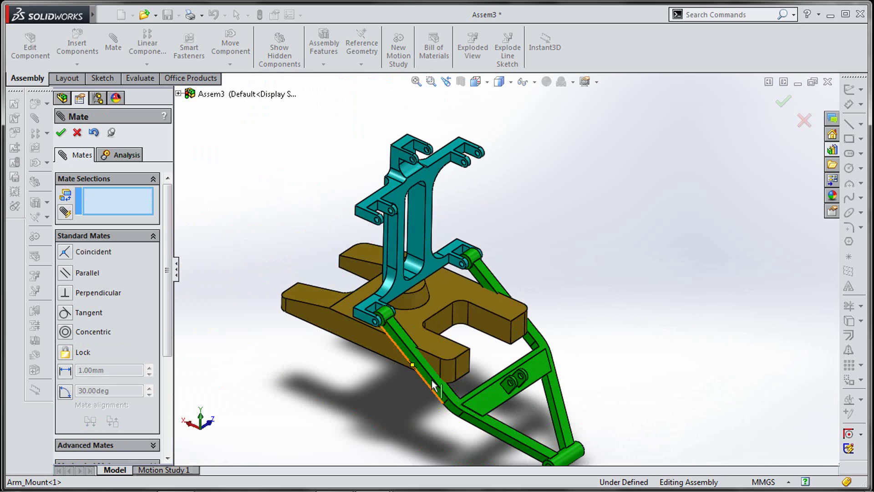
Mate the flat upper face of Arm_Lower parallel to the top face of the base and finish mating.
{"action": "left_click", "coordinate": [434, 375]}
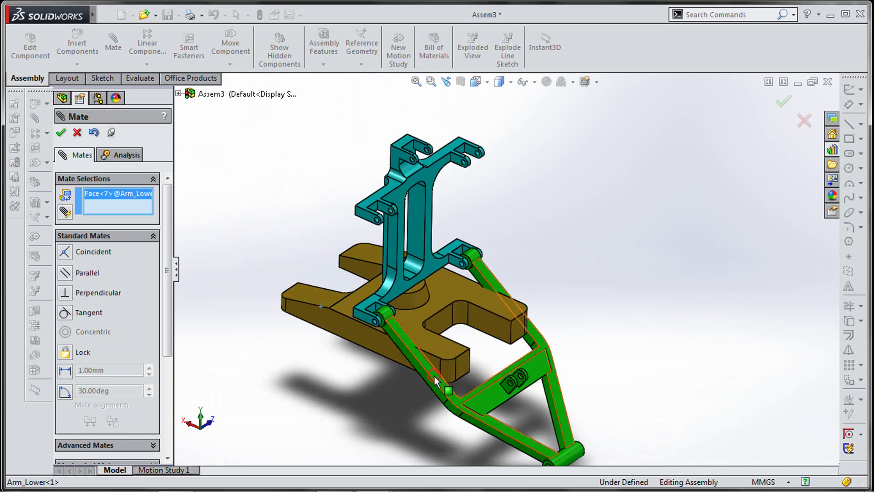
{"action": "left_click", "coordinate": [436, 345]}
{"action": "left_click", "coordinate": [65, 272]}
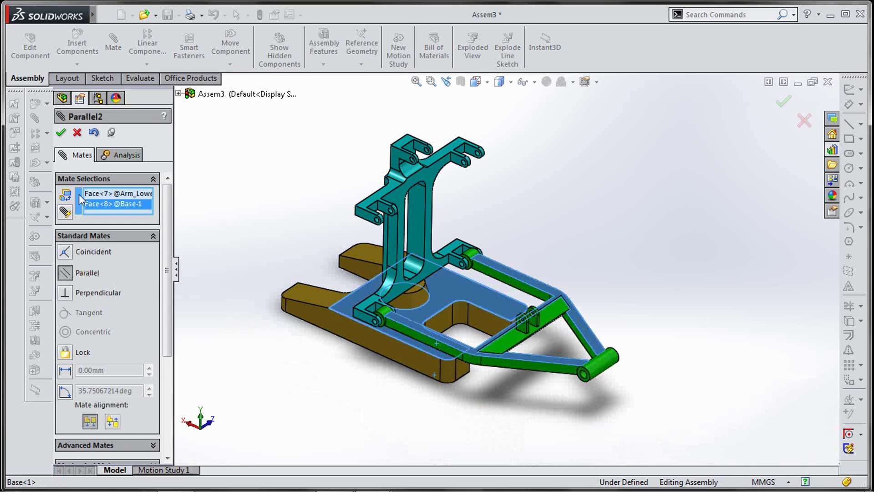
{"action": "left_click", "coordinate": [62, 133]}
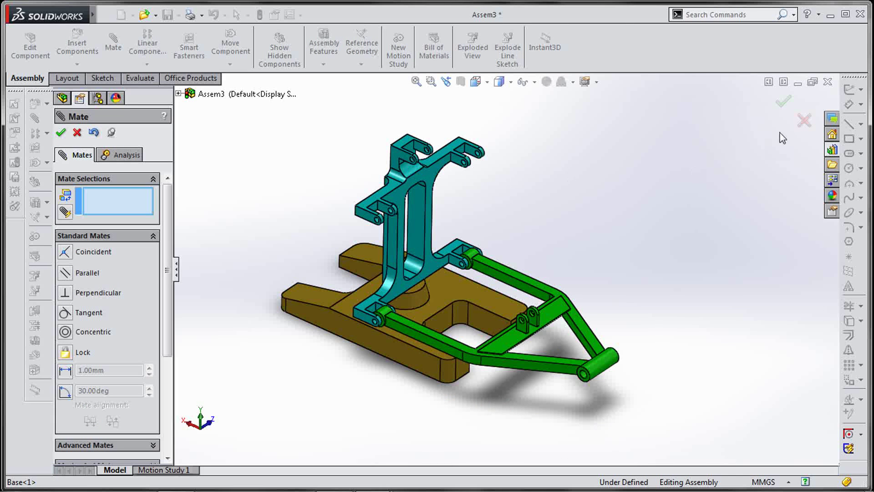
{"action": "left_click", "coordinate": [783, 101]}
Test Arm_Lower for remaining freedom of movement by trying to move its front tube, and inspect the assembly.
{"action": "middle_click_drag", "start_coordinate": [606, 239], "coordinate": [616, 204]}
{"action": "left_click_drag", "start_coordinate": [624, 334], "coordinate": [625, 319]}
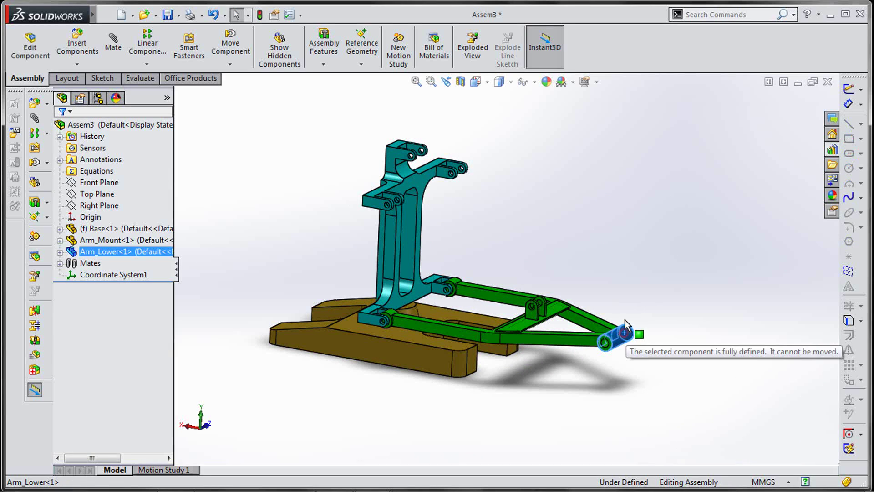
{"action": "left_click", "coordinate": [605, 244]}
{"action": "scroll", "coordinate": [556, 302], "scroll_direction": "down", "scroll_amount": 3}
{"action": "scroll", "coordinate": [521, 344], "scroll_direction": "up", "scroll_amount": 3}
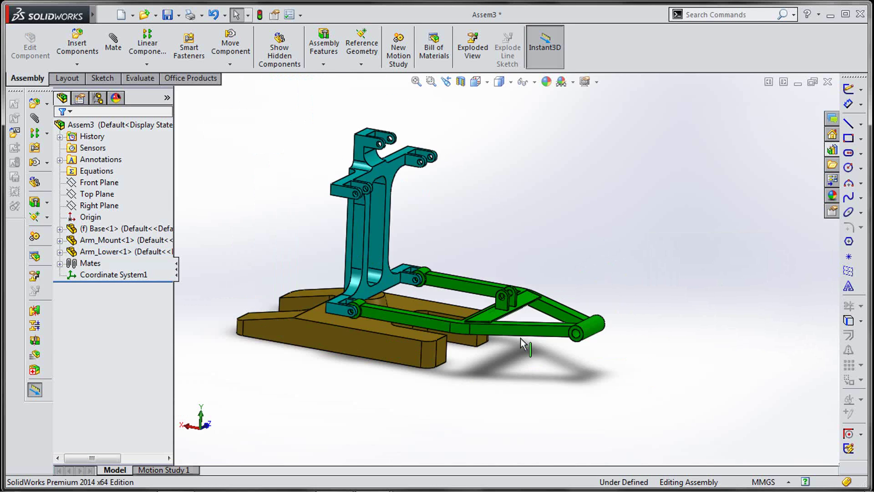
{"action": "scroll", "coordinate": [522, 345], "scroll_direction": "up", "scroll_amount": 2}
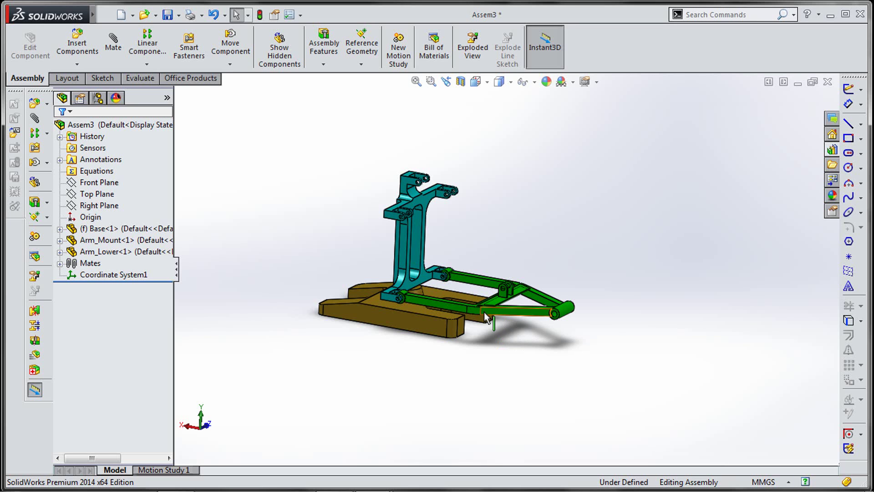
Read the assembly's centre of mass relative to Coordinate System1 in Mass Properties and close the report.
{"action": "scroll", "coordinate": [485, 312], "scroll_direction": "down", "scroll_amount": 5}
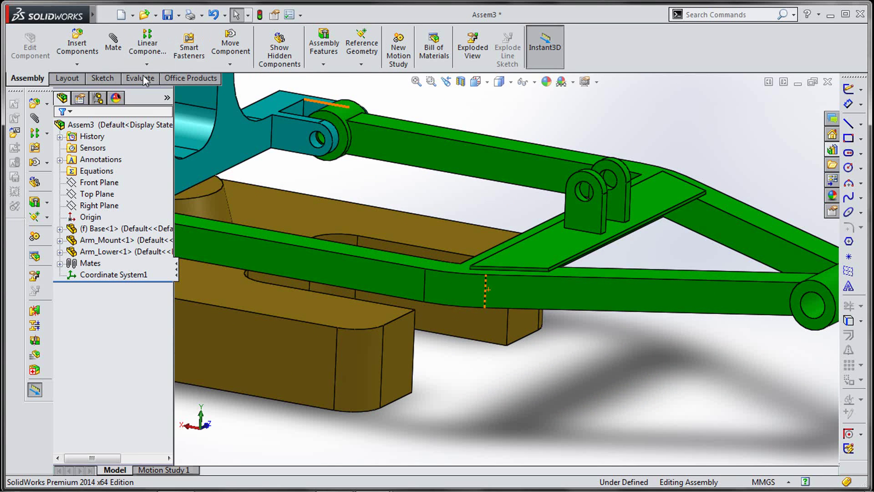
{"action": "left_click", "coordinate": [137, 79]}
{"action": "left_click", "coordinate": [222, 48]}
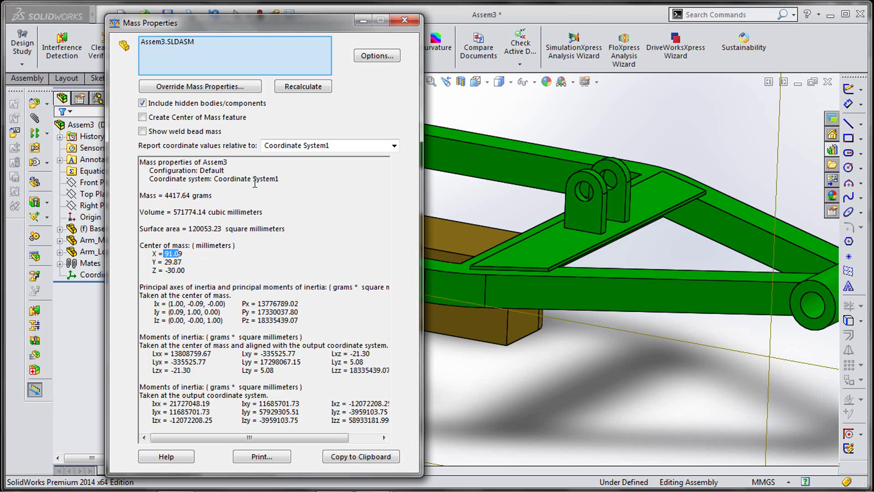
{"action": "left_click", "coordinate": [408, 23]}
{"action": "key", "text": "f"}
Switch to the exam PDF in Adobe Reader and review the centre of mass question, moving on to Question 5-Collision Detection.
{"action": "key", "text": "alt+Tab"}
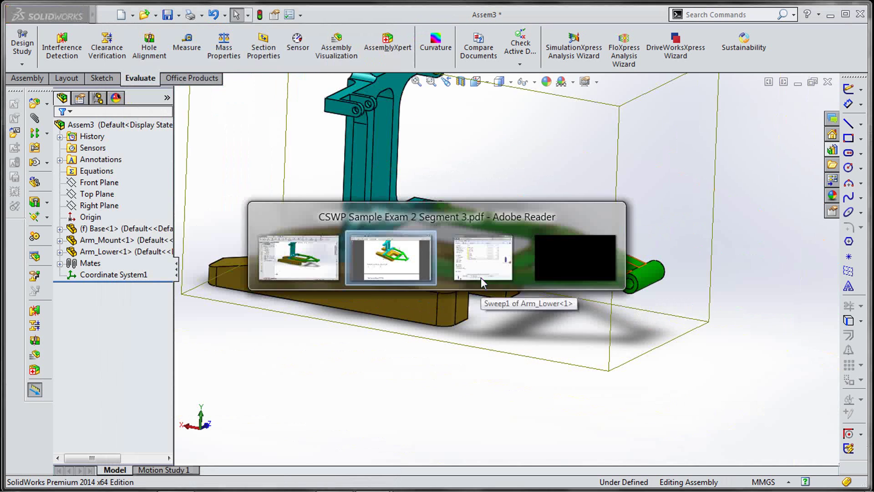
{"action": "scroll", "coordinate": [265, 422], "scroll_direction": "up", "scroll_amount": 4}
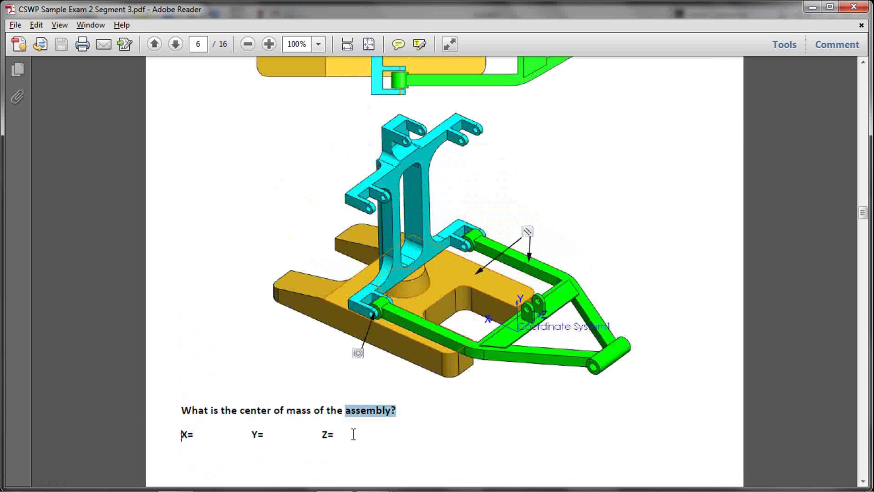
{"action": "scroll", "coordinate": [353, 434], "scroll_direction": "up", "scroll_amount": 3}
{"action": "scroll", "coordinate": [354, 435], "scroll_direction": "down", "scroll_amount": 5}
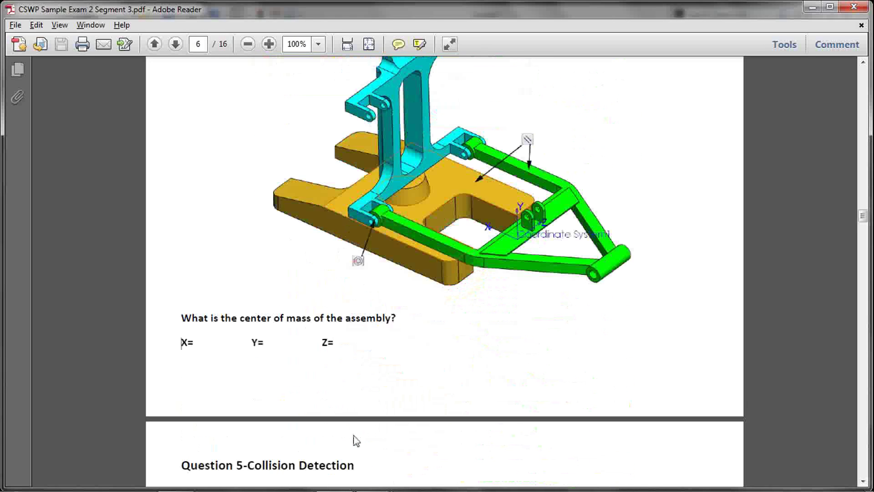
{"action": "scroll", "coordinate": [360, 346], "scroll_direction": "down", "scroll_amount": 13}
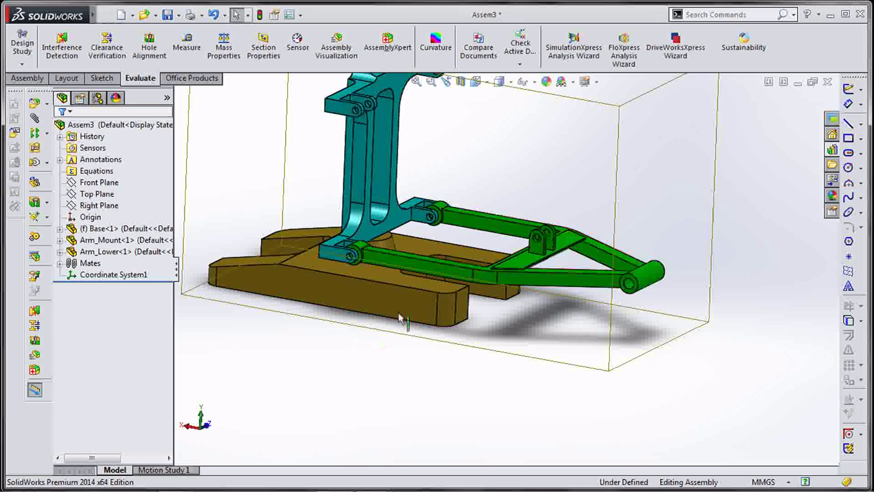
{"action": "scroll", "coordinate": [416, 306], "scroll_direction": "up", "scroll_amount": 5}
{"action": "middle_click_drag", "start_coordinate": [415, 306], "coordinate": [501, 168]}
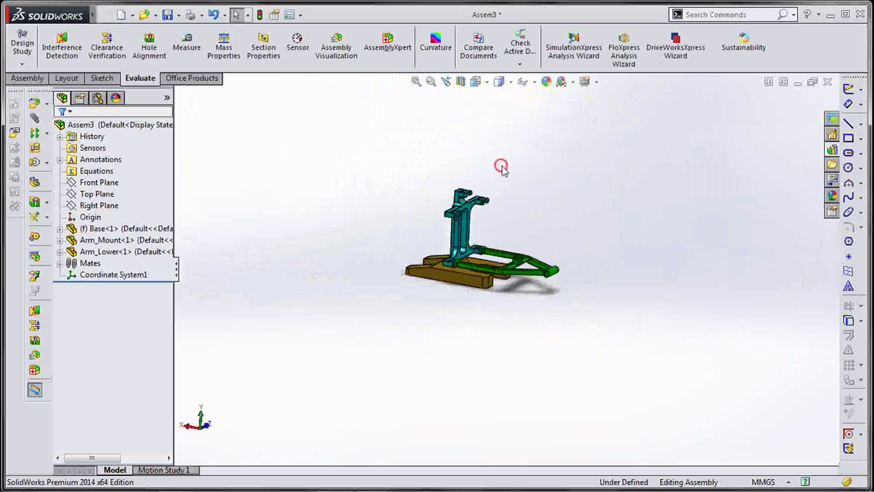
{"action": "scroll", "coordinate": [486, 238], "scroll_direction": "down", "scroll_amount": 8}
{"action": "scroll", "coordinate": [458, 312], "scroll_direction": "up", "scroll_amount": 3}
Switch to the exam PDF and study the Question 5 instructions, the two assembly figures and the angle asked for as X.
{"action": "key", "text": "alt+Tab"}
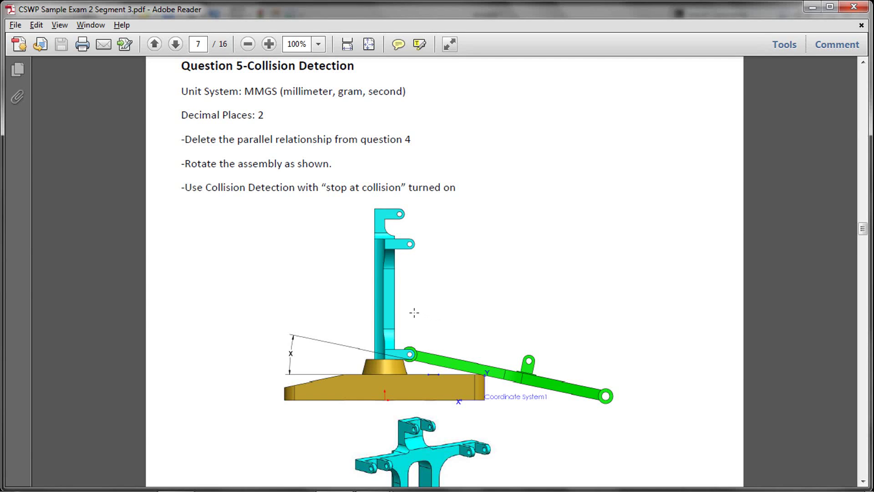
{"action": "scroll", "coordinate": [414, 313], "scroll_direction": "up", "scroll_amount": 3}
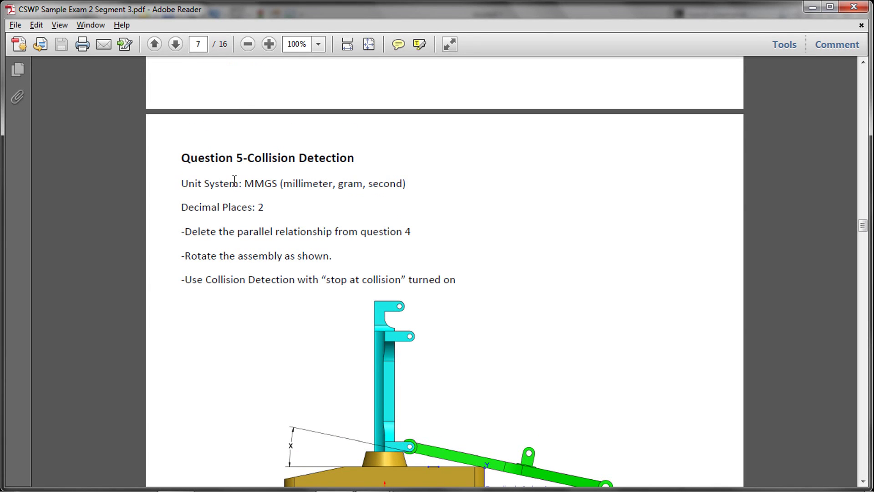
{"action": "scroll", "coordinate": [260, 216], "scroll_direction": "up", "scroll_amount": 4}
{"action": "scroll", "coordinate": [254, 252], "scroll_direction": "down", "scroll_amount": 5}
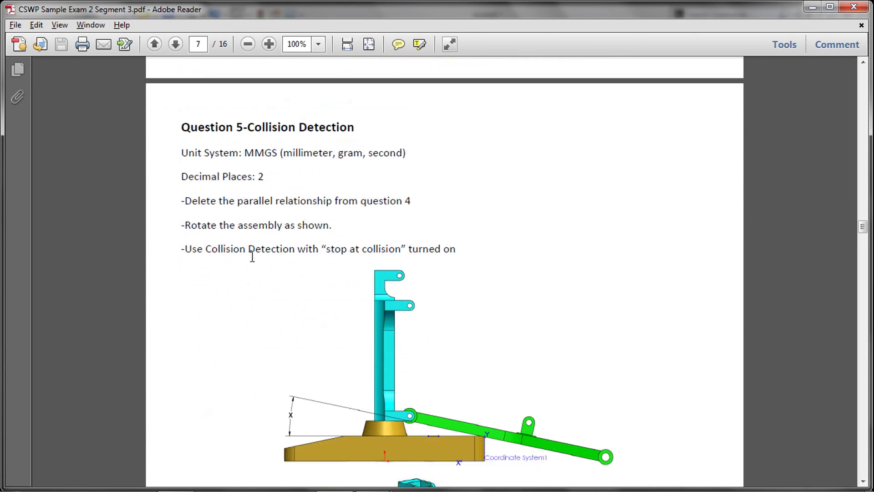
{"action": "scroll", "coordinate": [254, 260], "scroll_direction": "down", "scroll_amount": 1}
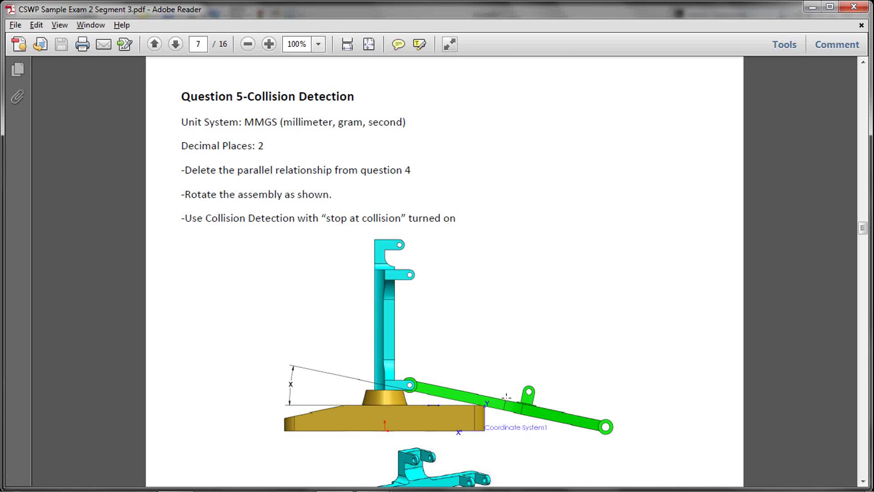
{"action": "scroll", "coordinate": [372, 265], "scroll_direction": "down", "scroll_amount": 3}
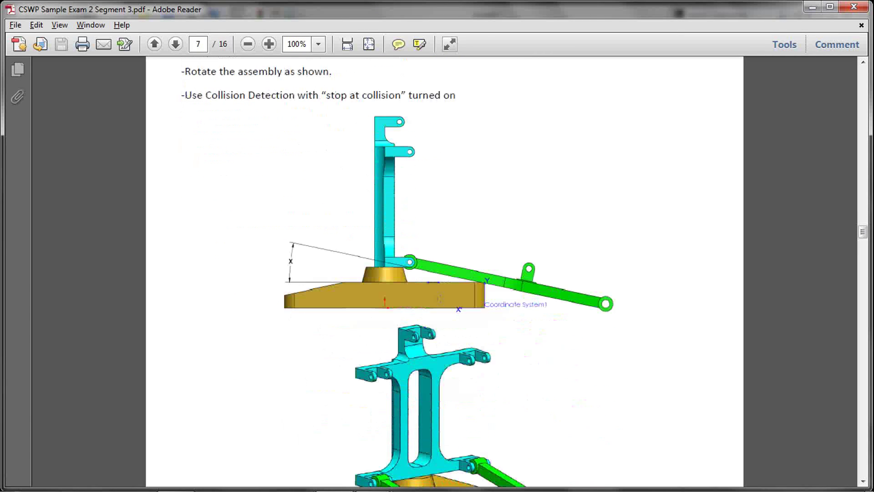
{"action": "scroll", "coordinate": [414, 296], "scroll_direction": "up", "scroll_amount": 1}
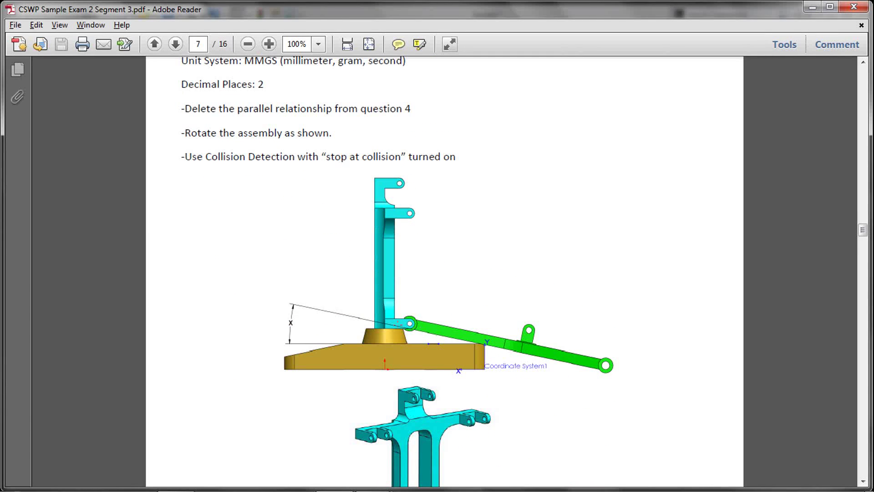
{"action": "scroll", "coordinate": [279, 294], "scroll_direction": "down", "scroll_amount": 1}
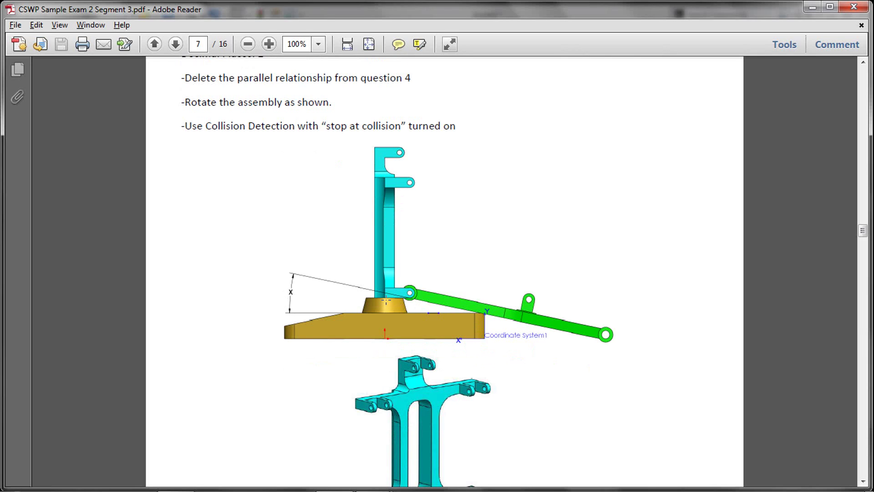
{"action": "scroll", "coordinate": [444, 312], "scroll_direction": "up", "scroll_amount": 2}
{"action": "scroll", "coordinate": [445, 312], "scroll_direction": "down", "scroll_amount": 3}
{"action": "scroll", "coordinate": [504, 353], "scroll_direction": "down", "scroll_amount": 5}
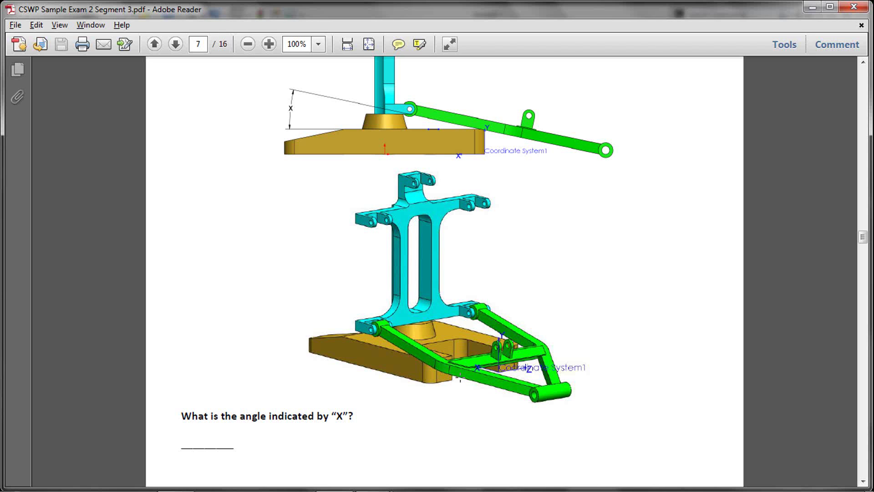
{"action": "scroll", "coordinate": [444, 268], "scroll_direction": "up", "scroll_amount": 2}
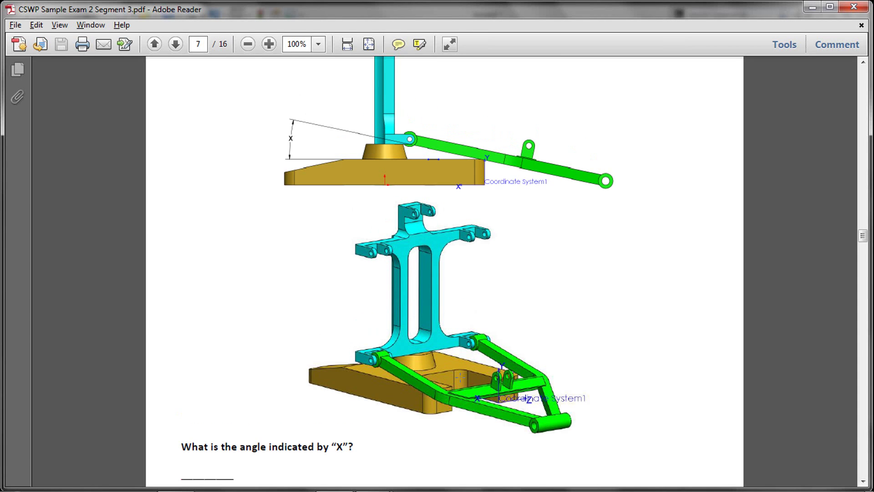
{"action": "scroll", "coordinate": [460, 376], "scroll_direction": "up", "scroll_amount": 2}
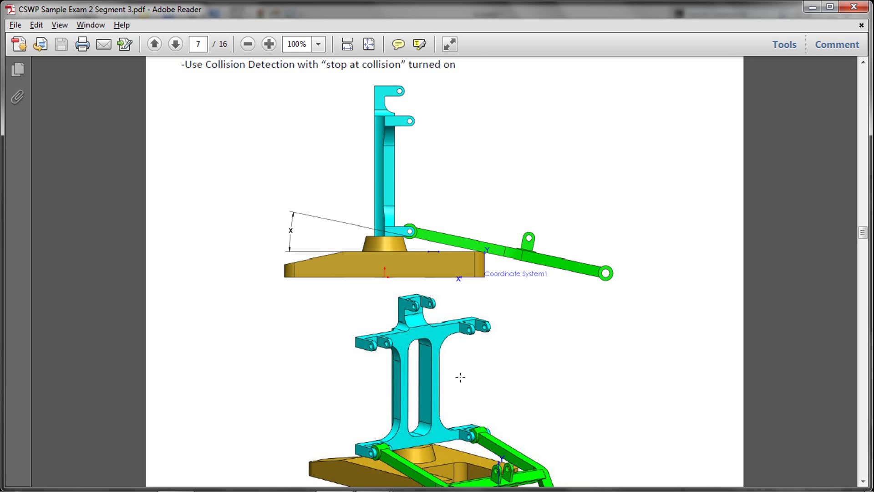
{"action": "scroll", "coordinate": [461, 377], "scroll_direction": "up", "scroll_amount": 1}
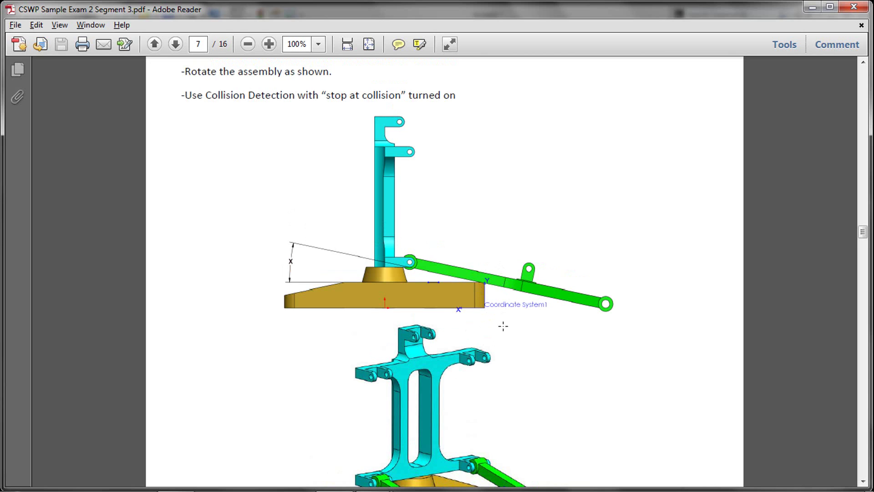
{"action": "scroll", "coordinate": [500, 378], "scroll_direction": "down", "scroll_amount": 2}
{"action": "scroll", "coordinate": [435, 460], "scroll_direction": "down", "scroll_amount": 1}
{"action": "scroll", "coordinate": [349, 265], "scroll_direction": "up", "scroll_amount": 8}
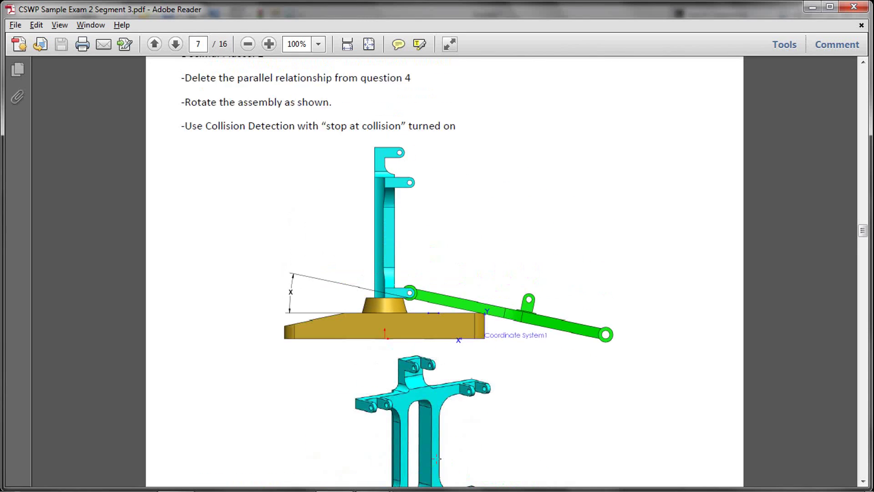
{"action": "left_click_drag", "start_coordinate": [217, 204], "coordinate": [360, 204]}
{"action": "left_click", "coordinate": [386, 205]}
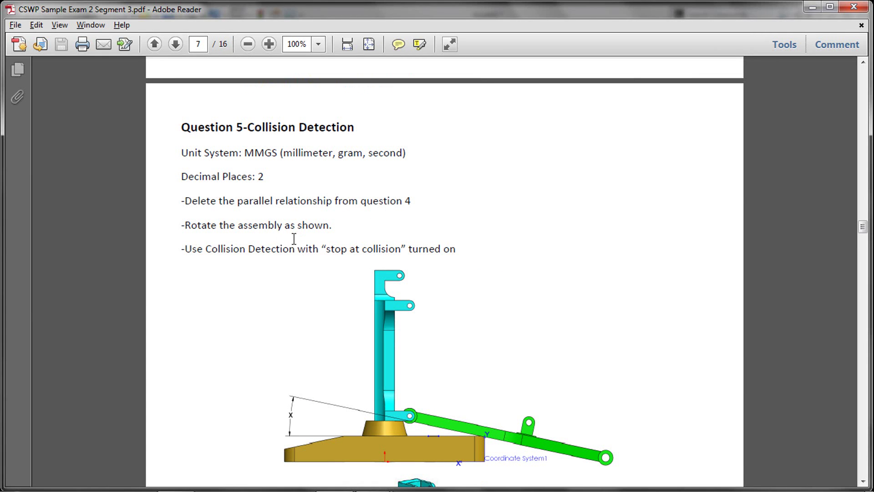
Switch to SolidWorks and delete the Parallel2 mate between Arm_Lower and Base.
{"action": "key", "text": "alt+Tab"}
{"action": "scroll", "coordinate": [534, 292], "scroll_direction": "down", "scroll_amount": 3}
{"action": "scroll", "coordinate": [504, 331], "scroll_direction": "up", "scroll_amount": 3}
{"action": "left_click", "coordinate": [60, 251]}
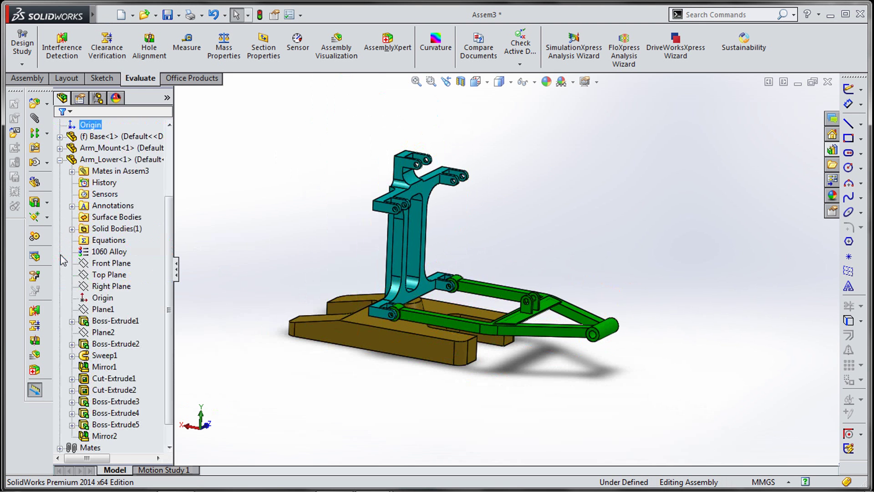
{"action": "left_click", "coordinate": [72, 170]}
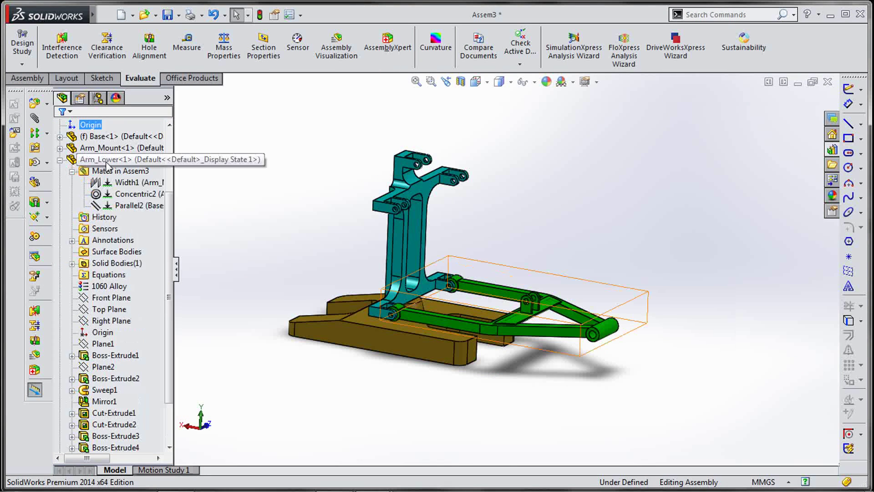
{"action": "left_click", "coordinate": [125, 205]}
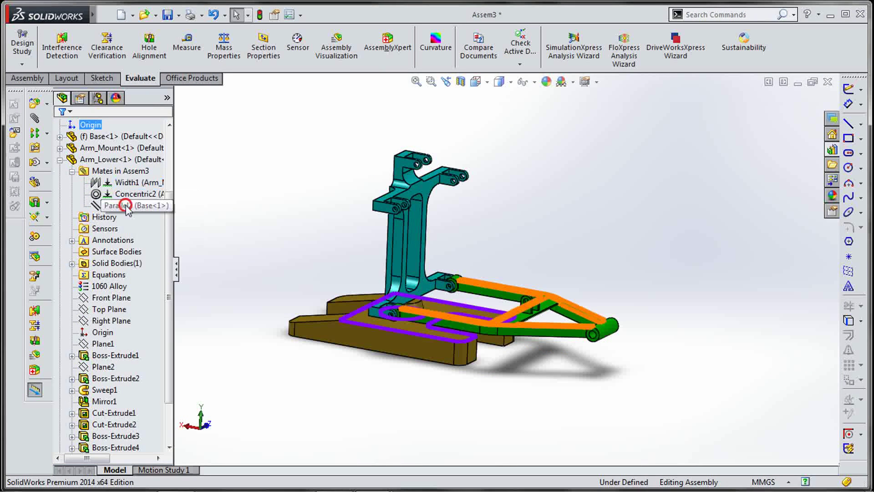
{"action": "right_click", "coordinate": [126, 205]}
{"action": "left_click", "coordinate": [153, 257]}
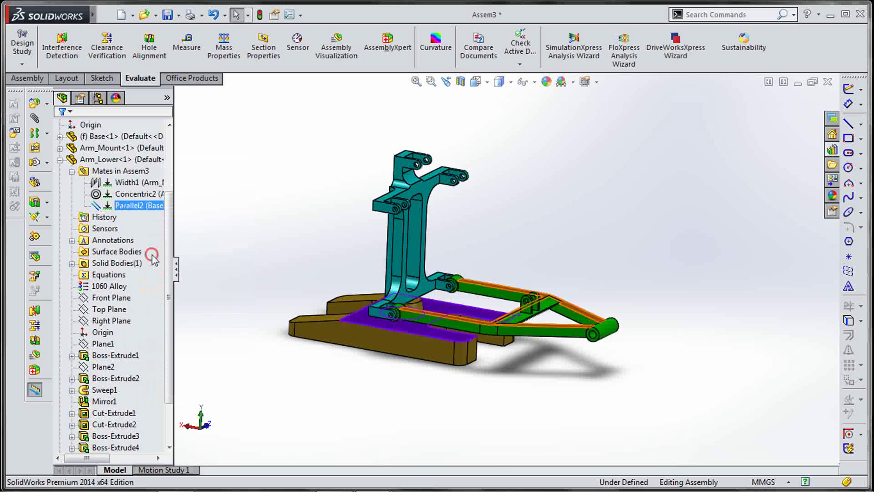
{"action": "left_click", "coordinate": [508, 179]}
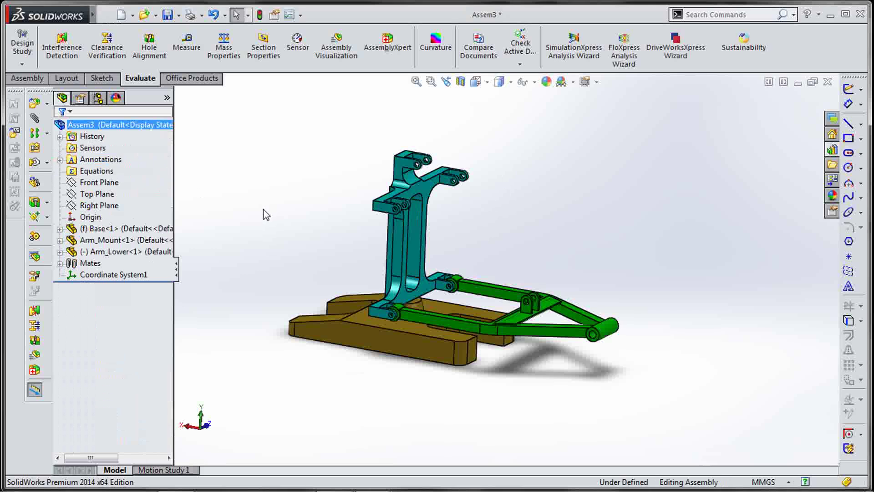
Swing Arm_Lower slightly about its hinge to check its freedom of movement, and inspect the assembly.
{"action": "middle_click_drag", "start_coordinate": [517, 287], "coordinate": [565, 314]}
{"action": "left_click_drag", "start_coordinate": [566, 314], "coordinate": [545, 297]}
{"action": "left_click", "coordinate": [493, 220]}
{"action": "middle_click_drag", "start_coordinate": [501, 237], "coordinate": [462, 262]}
{"action": "scroll", "coordinate": [461, 260], "scroll_direction": "down", "scroll_amount": 1}
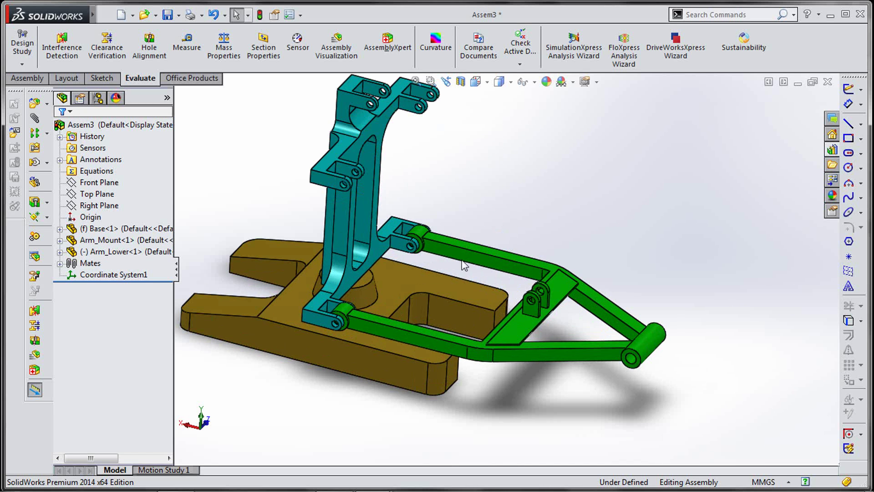
Start Rotate Component with Collision Detection between all components and Stop at collision turned on.
{"action": "left_click", "coordinate": [36, 78]}
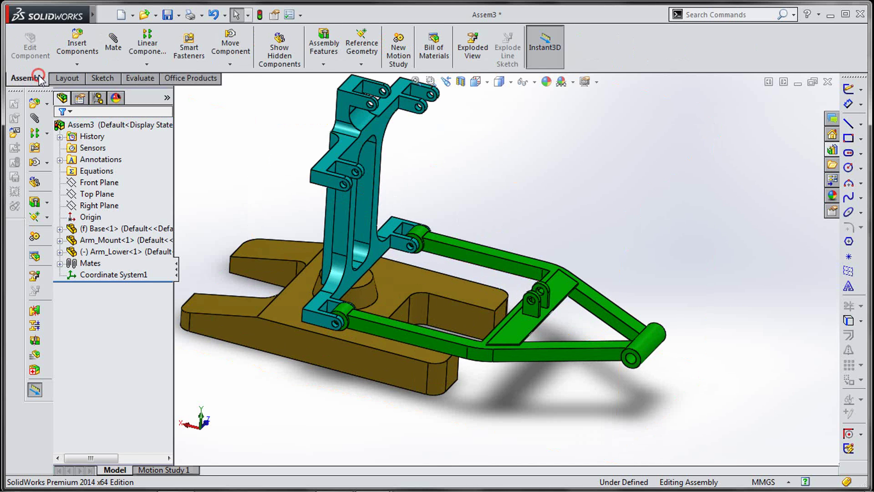
{"action": "left_click", "coordinate": [240, 64]}
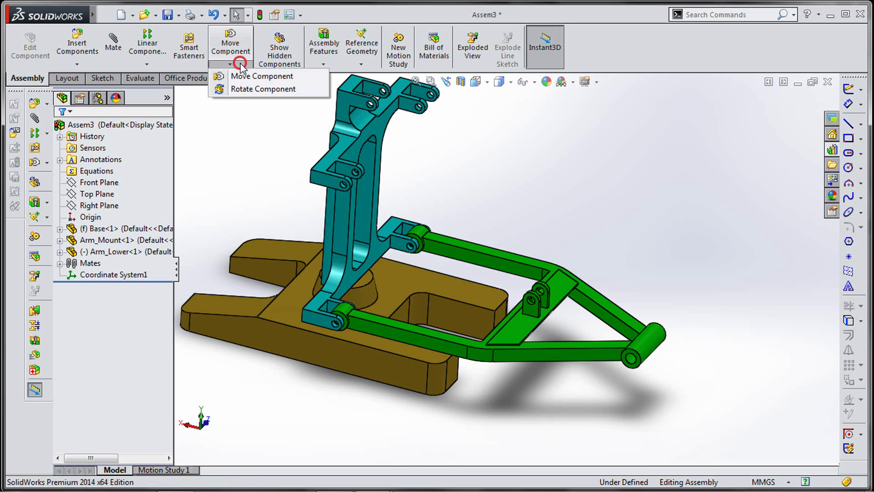
{"action": "left_click", "coordinate": [244, 90]}
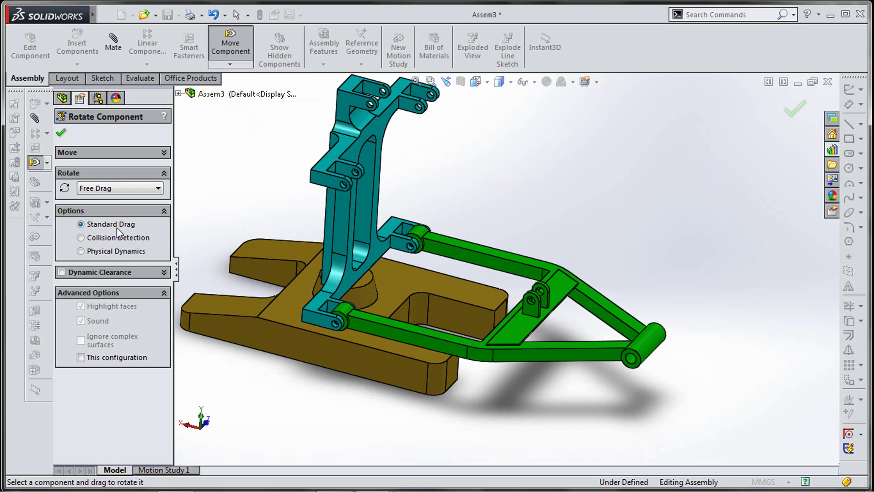
{"action": "left_click", "coordinate": [80, 237]}
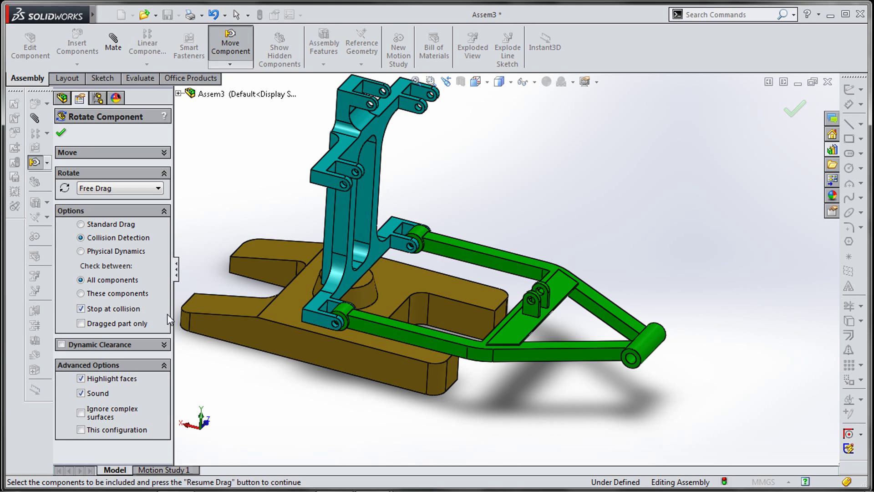
Rotate Arm_Lower down until it collides with the base, accept the position, and inspect the contact area.
{"action": "middle_click_drag", "start_coordinate": [534, 385], "coordinate": [507, 400]}
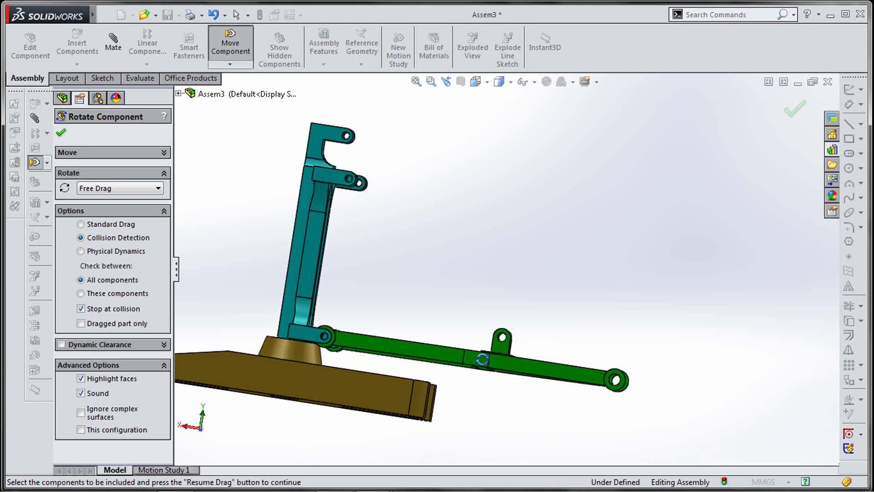
{"action": "left_click_drag", "start_coordinate": [476, 362], "coordinate": [461, 400]}
{"action": "middle_click_drag", "start_coordinate": [461, 400], "coordinate": [425, 414]}
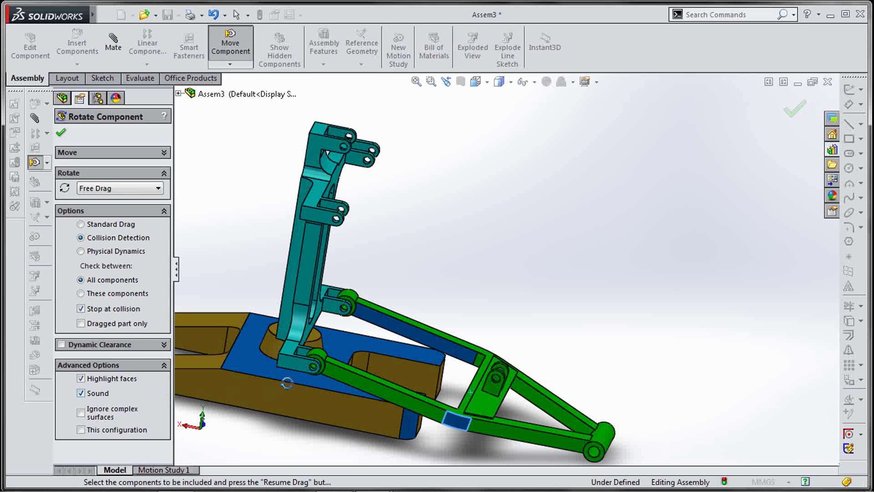
{"action": "left_click_drag", "start_coordinate": [428, 430], "coordinate": [560, 373]}
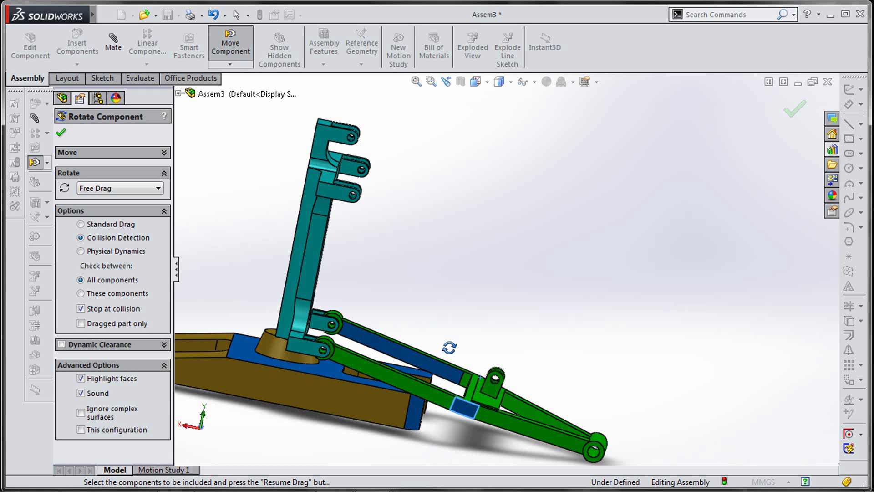
{"action": "left_click", "coordinate": [794, 109]}
{"action": "key", "text": "f"}
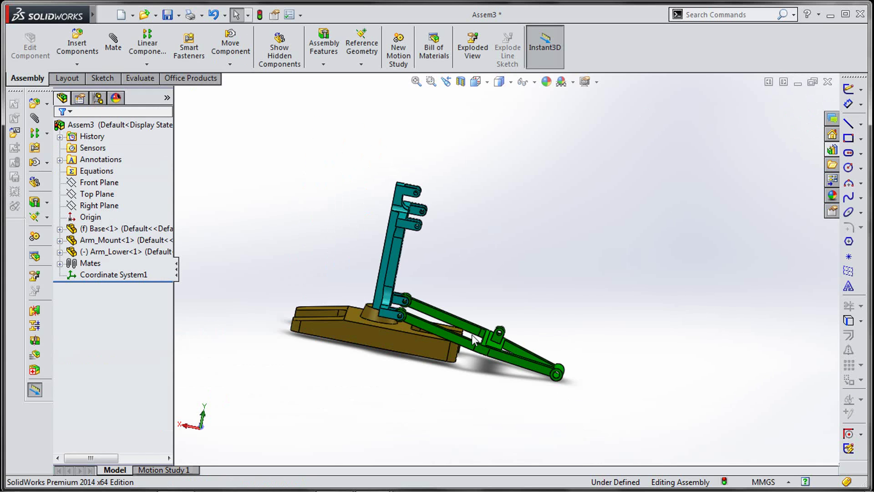
{"action": "middle_click_drag", "start_coordinate": [472, 334], "coordinate": [441, 357]}
{"action": "scroll", "coordinate": [436, 324], "scroll_direction": "down", "scroll_amount": 5}
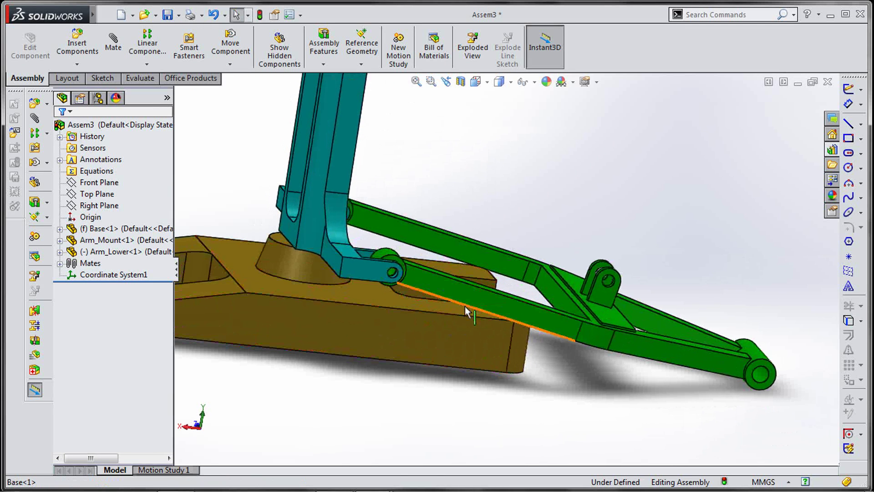
Measure the angle between the underside face of Arm_Lower and the top face of Base.
{"action": "middle_click_drag", "start_coordinate": [552, 361], "coordinate": [555, 321]}
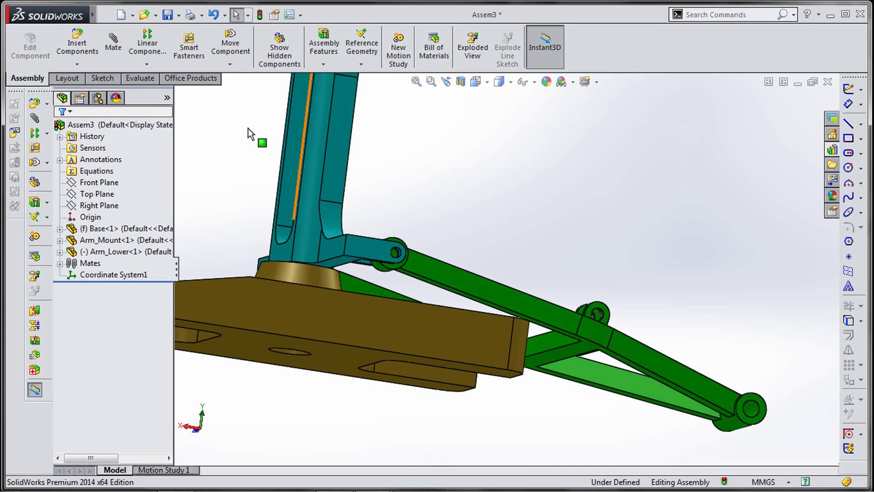
{"action": "left_click", "coordinate": [150, 79]}
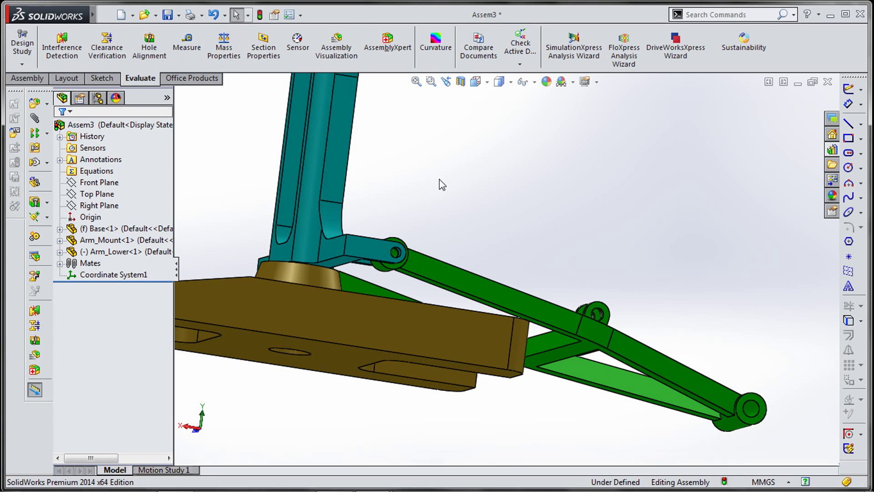
{"action": "scroll", "coordinate": [446, 257], "scroll_direction": "down", "scroll_amount": 3}
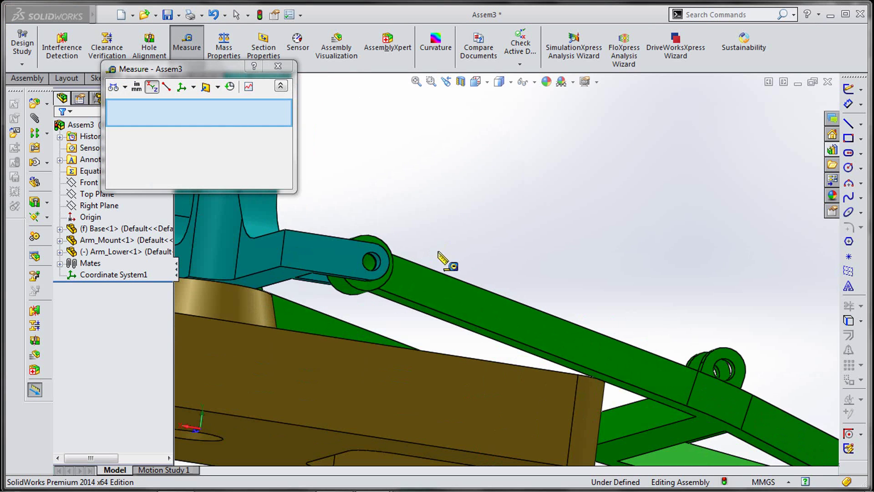
{"action": "left_click", "coordinate": [420, 308]}
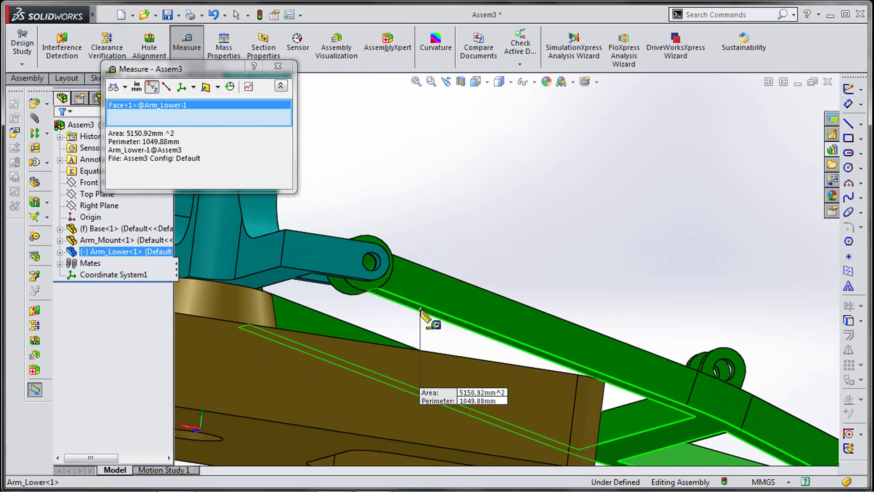
{"action": "scroll", "coordinate": [420, 310], "scroll_direction": "up", "scroll_amount": 3}
{"action": "scroll", "coordinate": [400, 351], "scroll_direction": "down", "scroll_amount": 3}
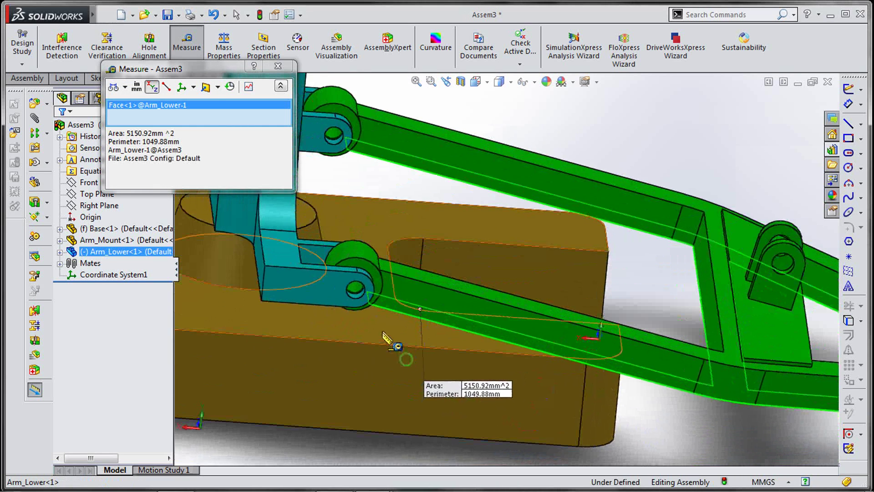
{"action": "left_click", "coordinate": [383, 334]}
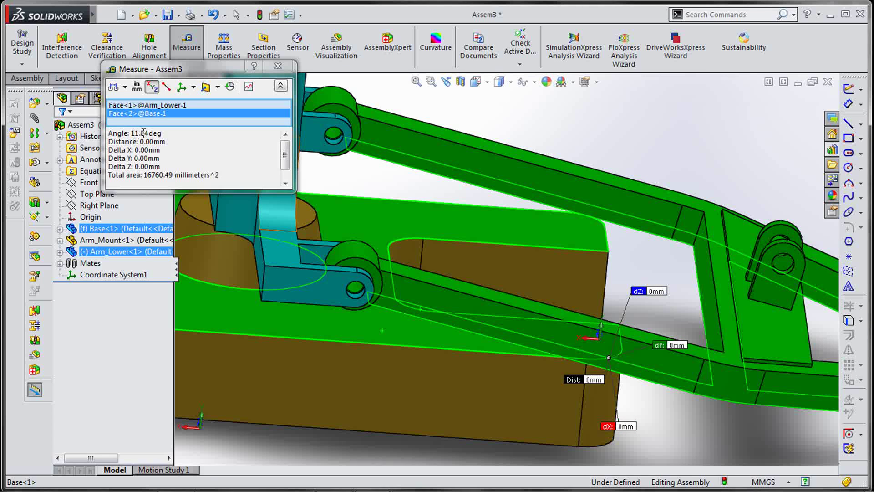
{"action": "left_click", "coordinate": [277, 66]}
Start a sketch on the long side face of Base, below Arm_Lower.
{"action": "key", "text": "f"}
{"action": "middle_click_drag", "start_coordinate": [589, 254], "coordinate": [580, 208]}
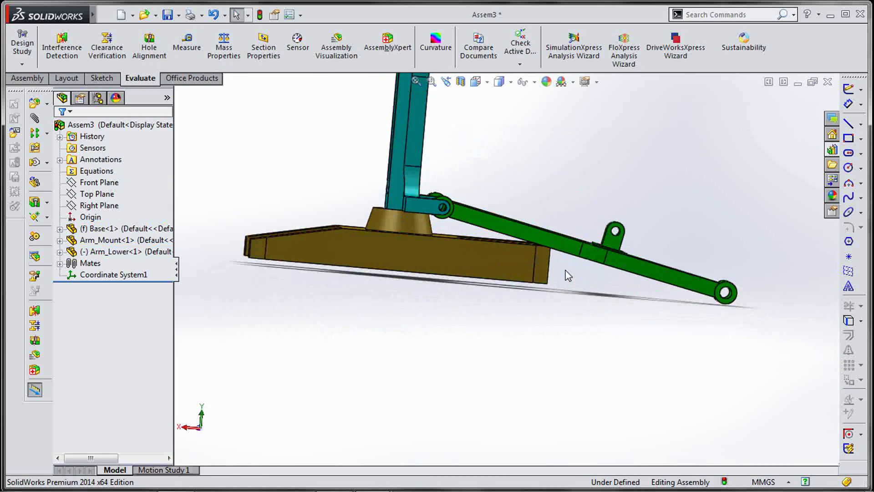
{"action": "middle_click_drag", "start_coordinate": [559, 272], "coordinate": [465, 234]}
{"action": "scroll", "coordinate": [459, 234], "scroll_direction": "down", "scroll_amount": 5}
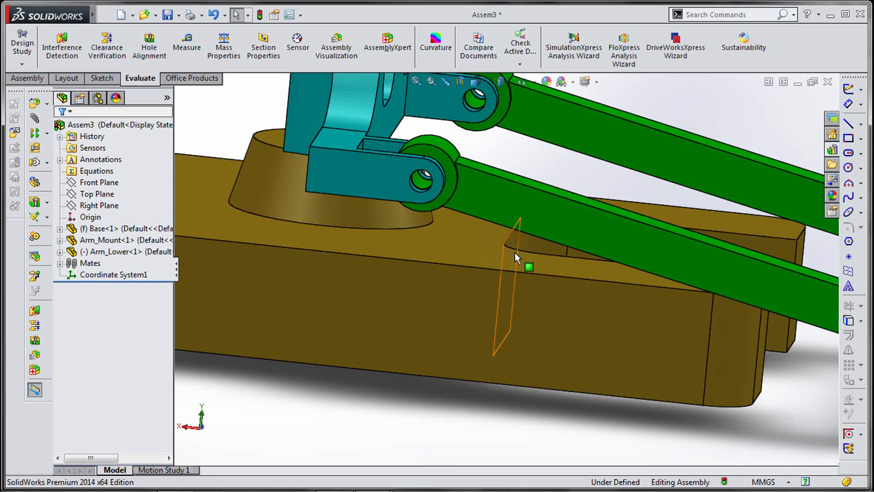
{"action": "middle_click_drag", "start_coordinate": [503, 263], "coordinate": [507, 246]}
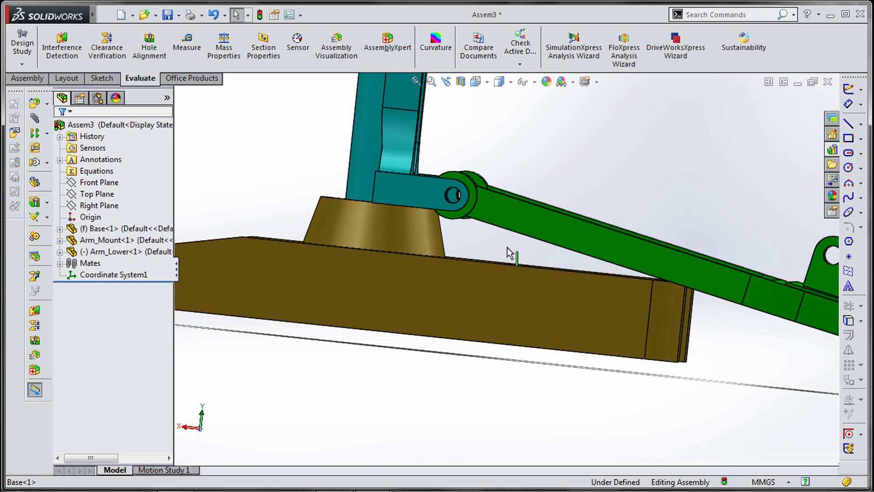
{"action": "middle_click_drag", "start_coordinate": [495, 246], "coordinate": [495, 288]}
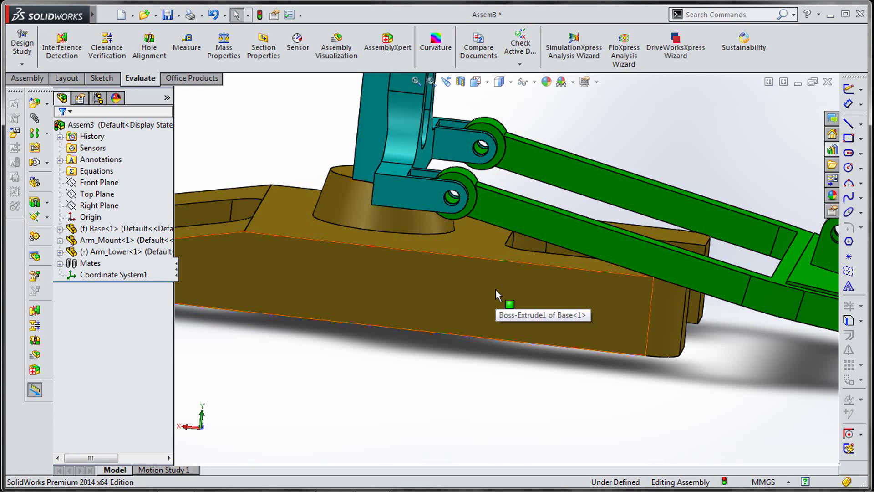
{"action": "middle_click_drag", "start_coordinate": [496, 289], "coordinate": [505, 315]}
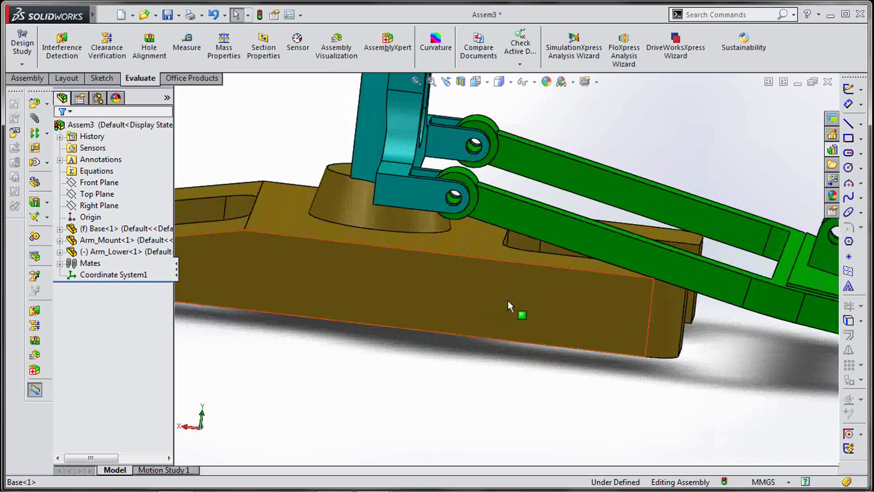
{"action": "left_click", "coordinate": [504, 293]}
{"action": "left_click", "coordinate": [552, 248]}
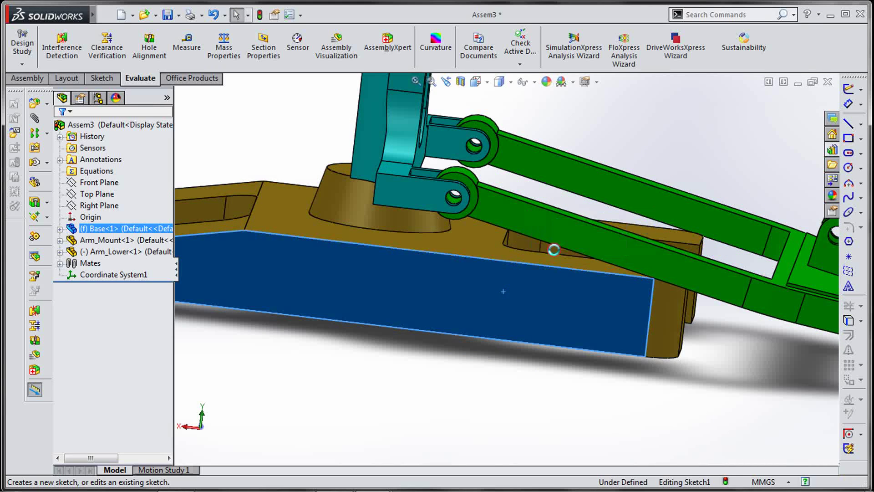
Convert the lower edge of Arm_Lower and the top edge of Base into sketch lines.
{"action": "scroll", "coordinate": [493, 351], "scroll_direction": "down", "scroll_amount": 3}
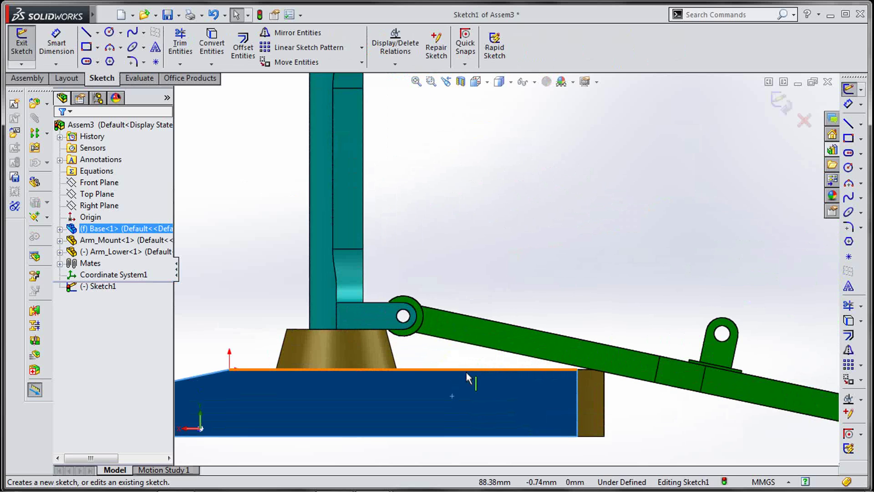
{"action": "scroll", "coordinate": [465, 355], "scroll_direction": "down", "scroll_amount": 2}
{"action": "key", "text": "s"}
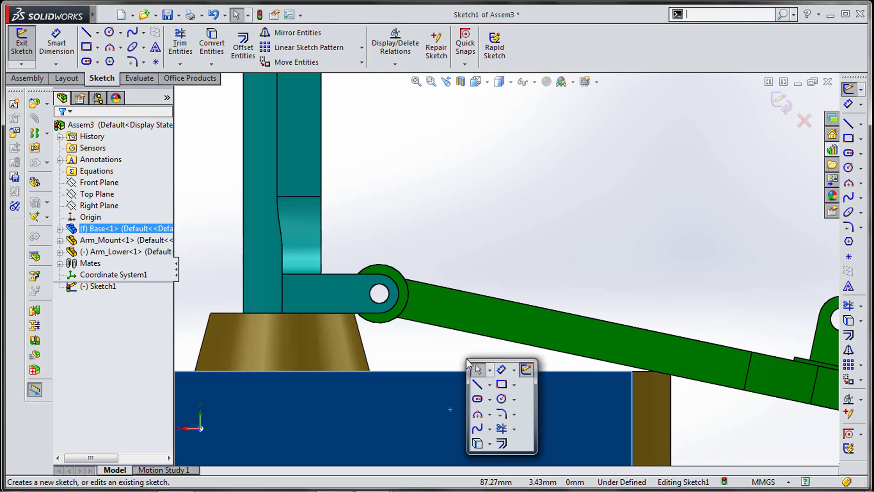
{"action": "left_click", "coordinate": [463, 338]}
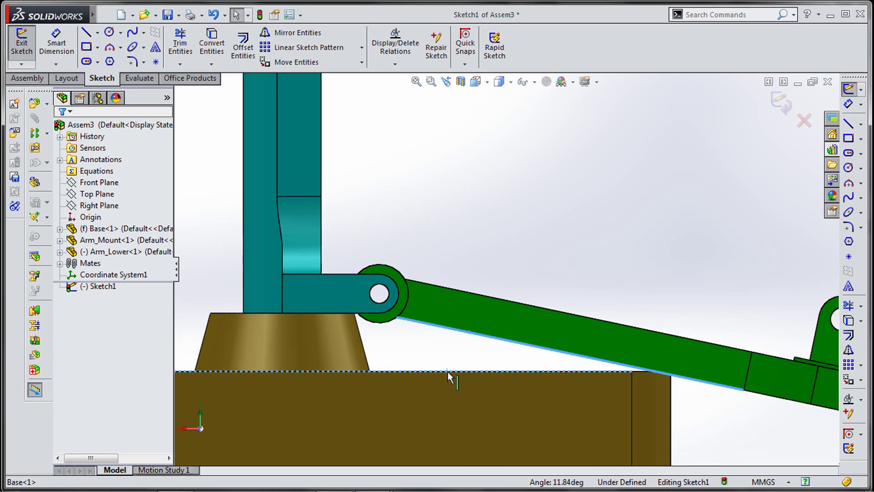
{"action": "left_click", "coordinate": [212, 44]}
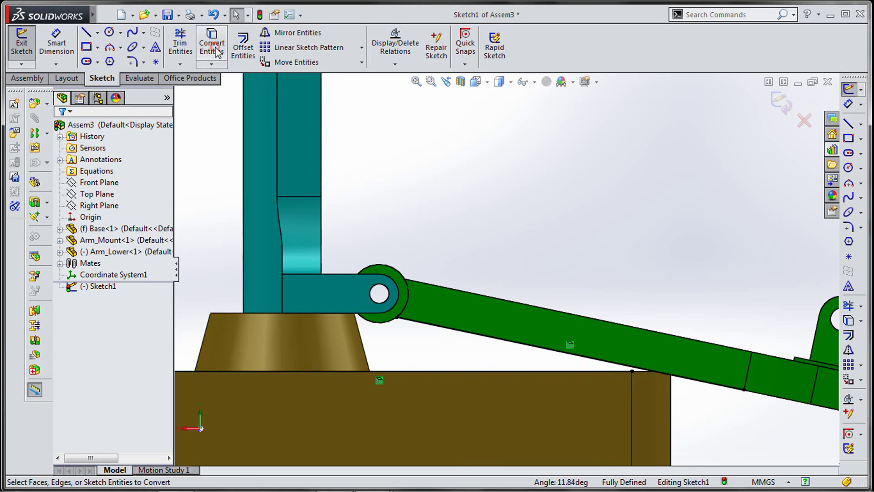
Try to add a Smart Dimension for the angle between the two converted lines.
{"action": "key", "text": "s"}
{"action": "left_click", "coordinate": [487, 356]}
{"action": "left_click", "coordinate": [487, 336]}
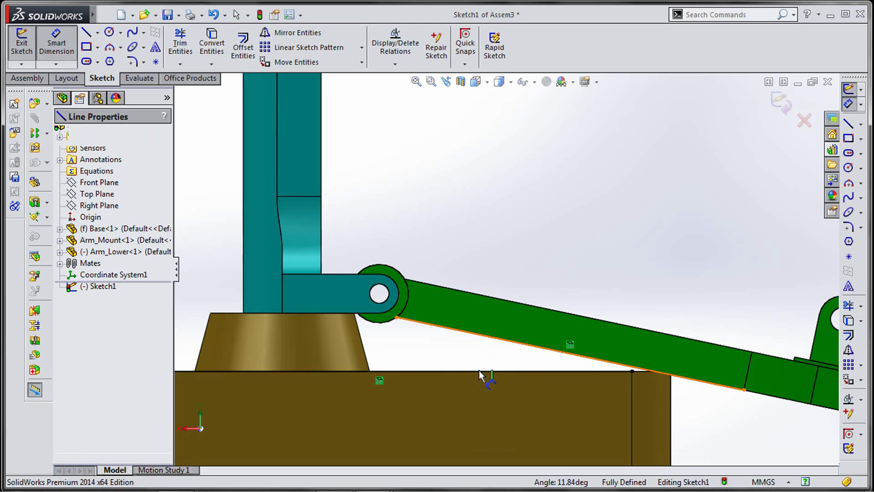
{"action": "left_click", "coordinate": [479, 370]}
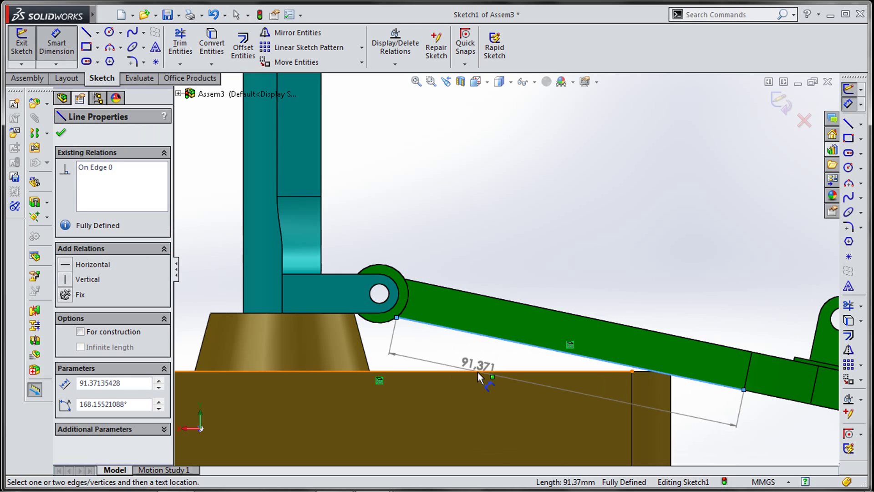
{"action": "left_click", "coordinate": [330, 334]}
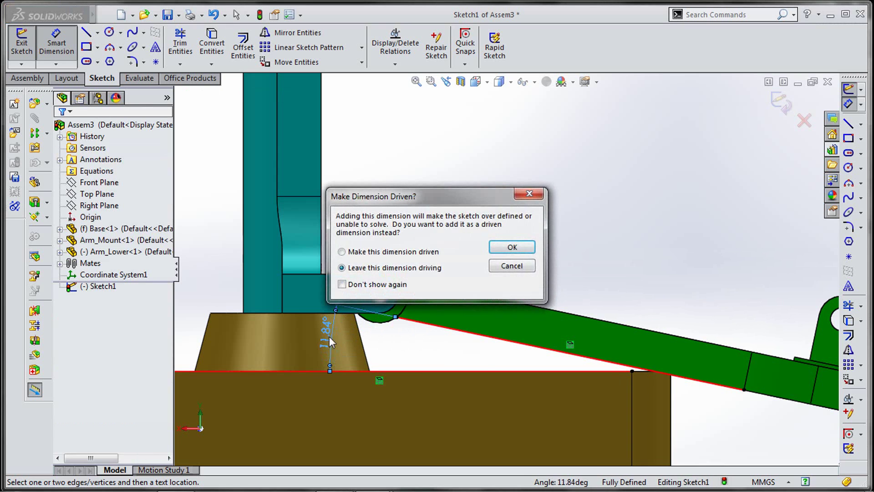
{"action": "left_click", "coordinate": [506, 266]}
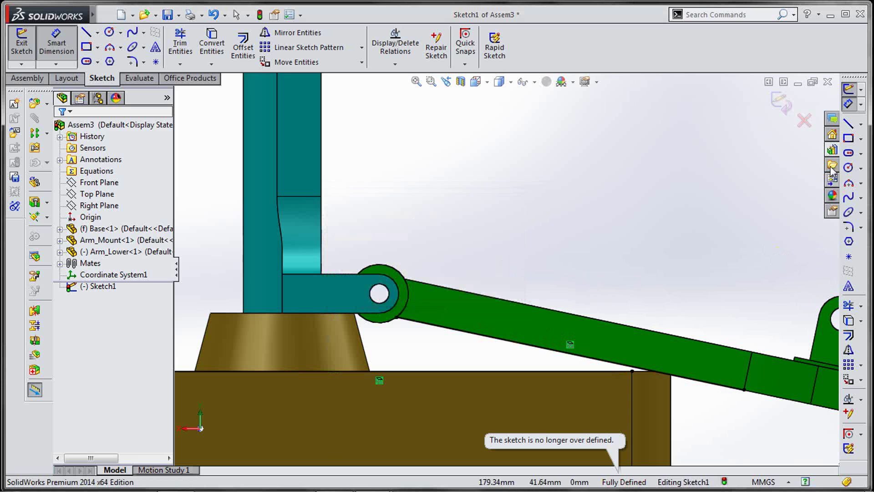
Exit the sketch on Base, discarding its changes.
{"action": "left_click", "coordinate": [803, 119]}
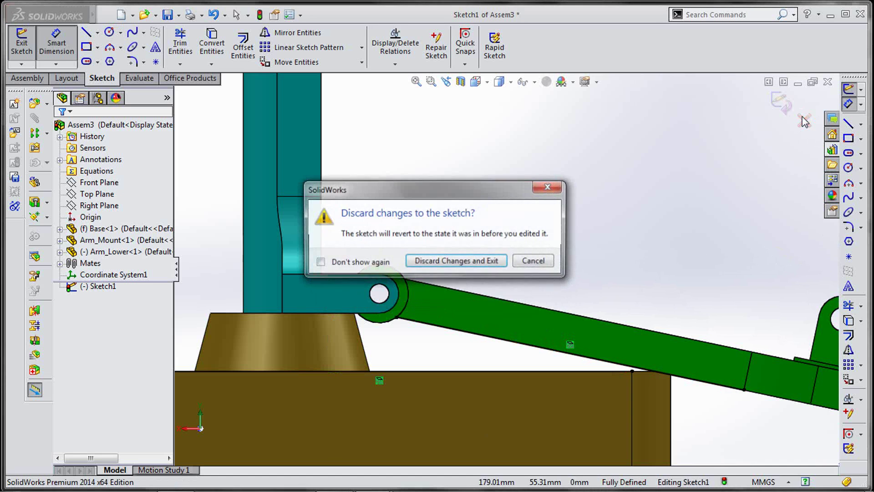
{"action": "left_click", "coordinate": [492, 261]}
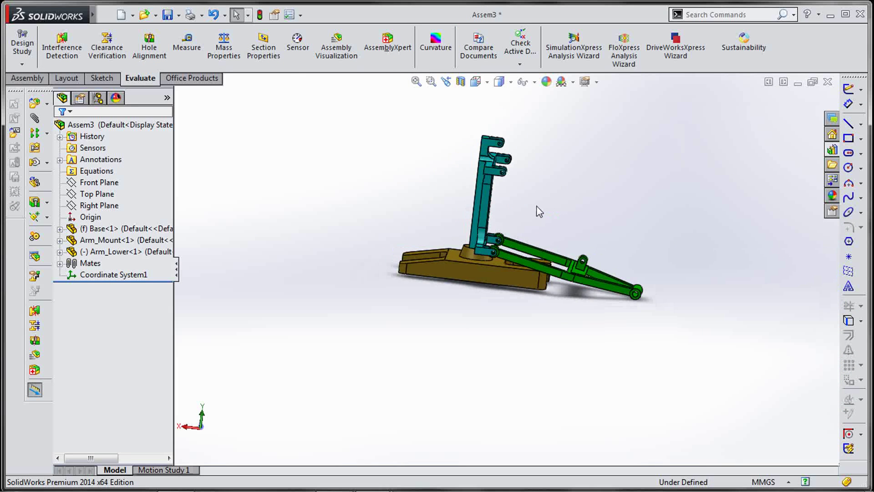
{"action": "scroll", "coordinate": [537, 210], "scroll_direction": "down", "scroll_amount": 2}
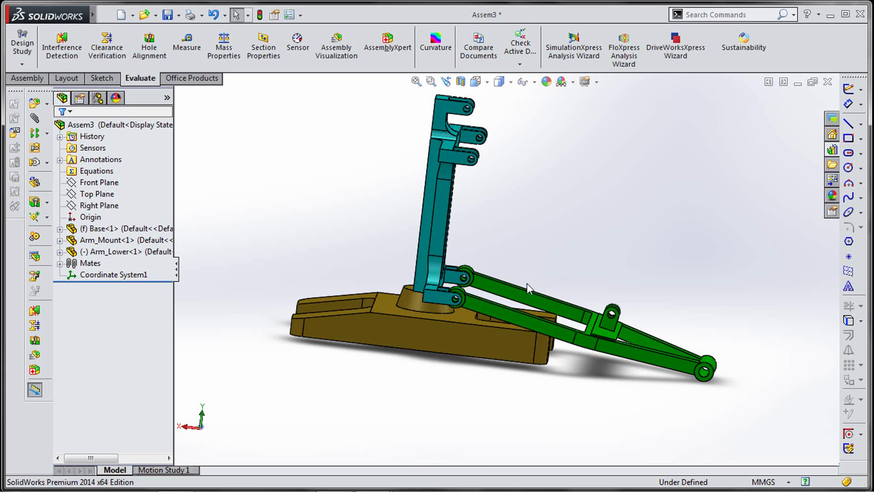
Switch to the exam PDF in Adobe Reader and read the Question 6 instructions for creating the new shock assembly.
{"action": "key", "text": "alt+Tab"}
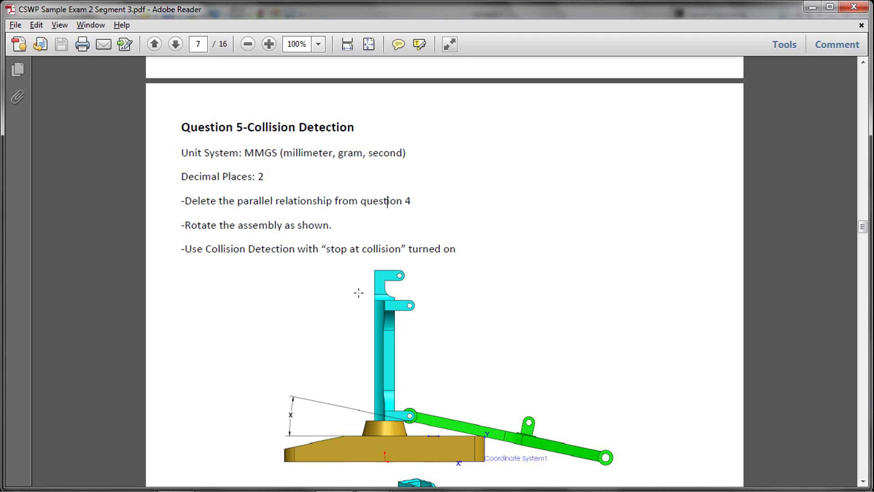
{"action": "scroll", "coordinate": [357, 292], "scroll_direction": "down", "scroll_amount": 12}
{"action": "scroll", "coordinate": [363, 295], "scroll_direction": "down", "scroll_amount": 10}
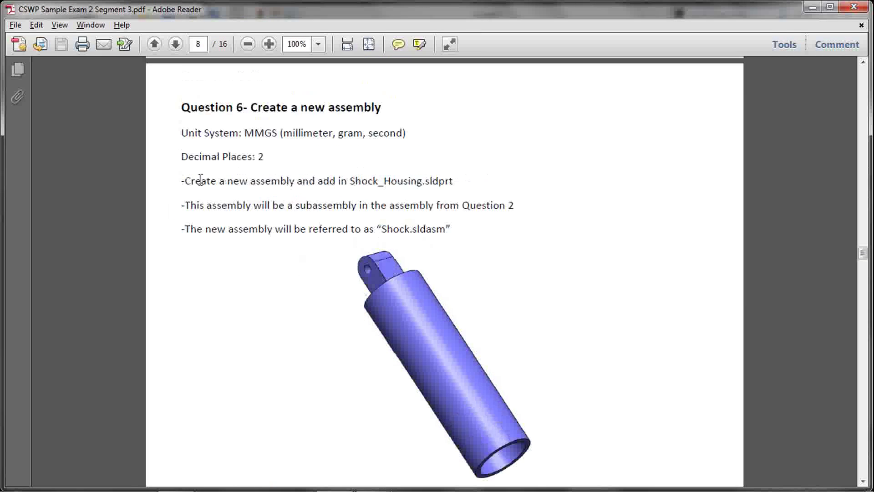
{"action": "scroll", "coordinate": [314, 276], "scroll_direction": "down", "scroll_amount": 1}
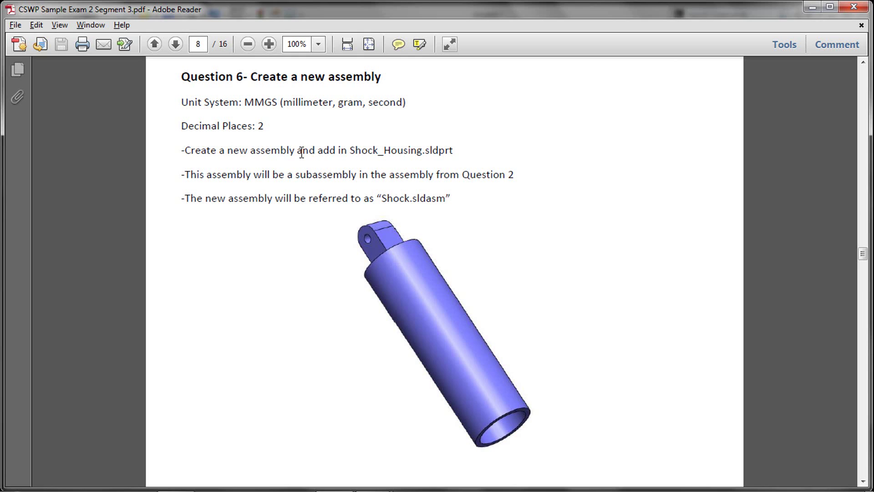
{"action": "left_click_drag", "start_coordinate": [421, 148], "coordinate": [455, 149]}
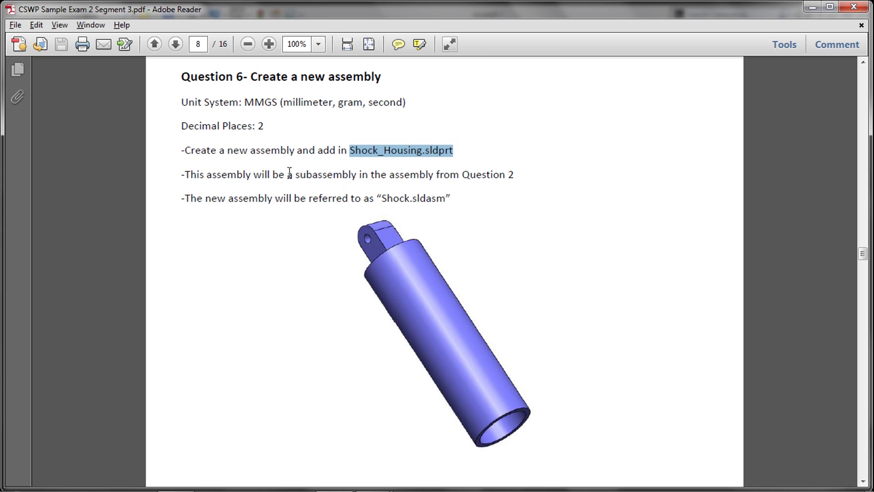
{"action": "left_click_drag", "start_coordinate": [299, 175], "coordinate": [360, 173]}
{"action": "left_click_drag", "start_coordinate": [293, 187], "coordinate": [356, 175]}
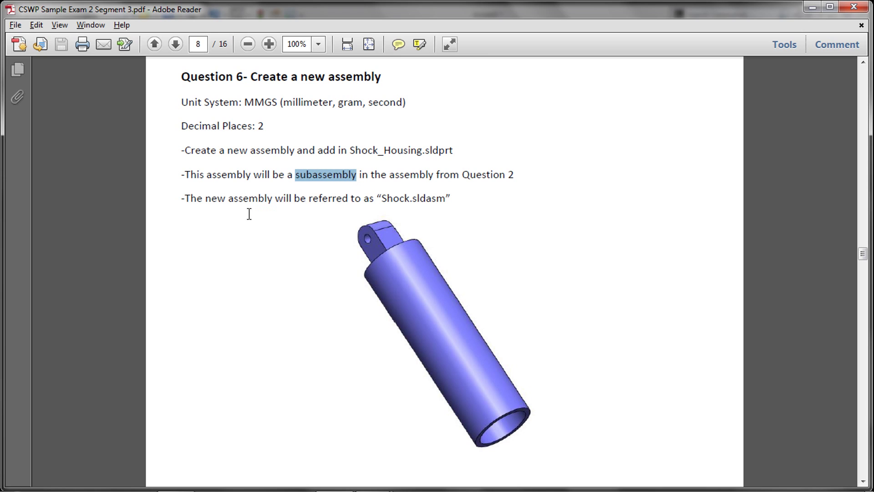
{"action": "left_click_drag", "start_coordinate": [263, 200], "coordinate": [446, 199]}
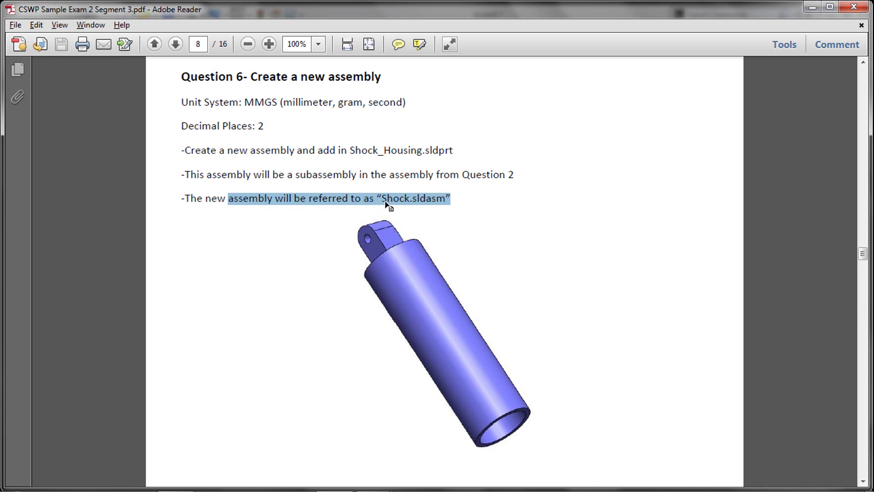
{"action": "left_click", "coordinate": [386, 204]}
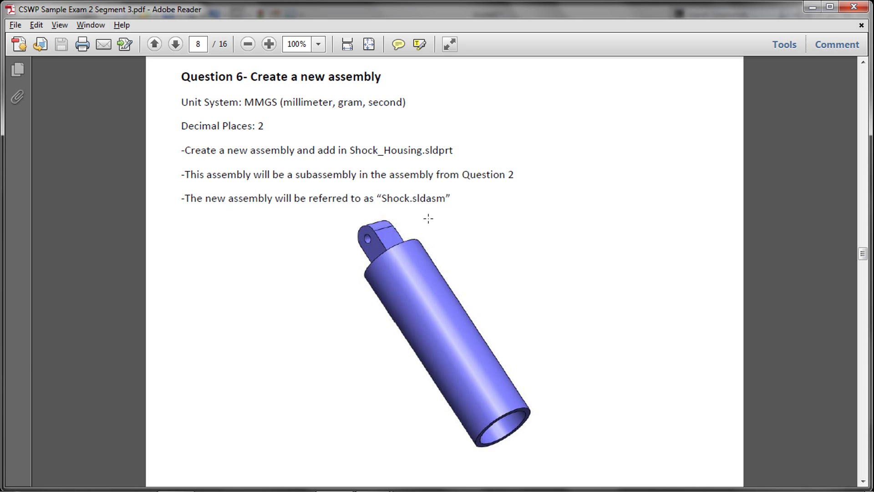
Switch to SolidWorks and create a new document from the Assembly template.
{"action": "key", "text": "alt+Tab"}
{"action": "scroll", "coordinate": [531, 258], "scroll_direction": "up", "scroll_amount": 4}
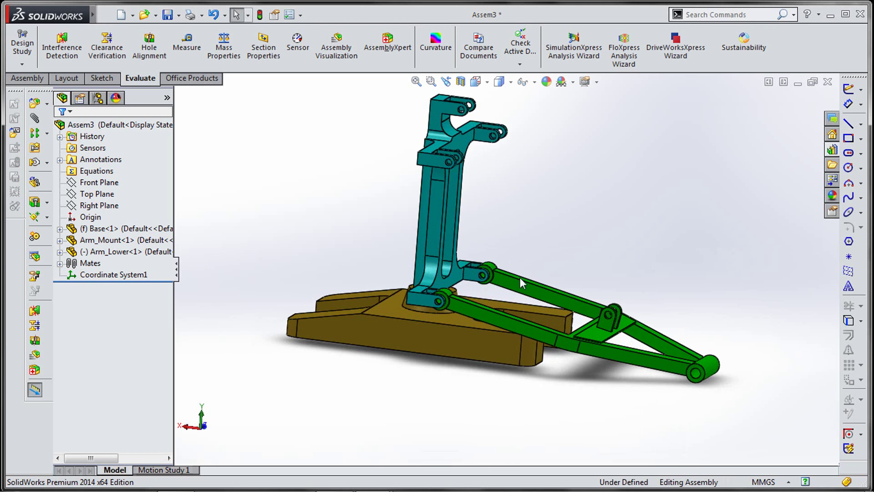
{"action": "left_click", "coordinate": [123, 18]}
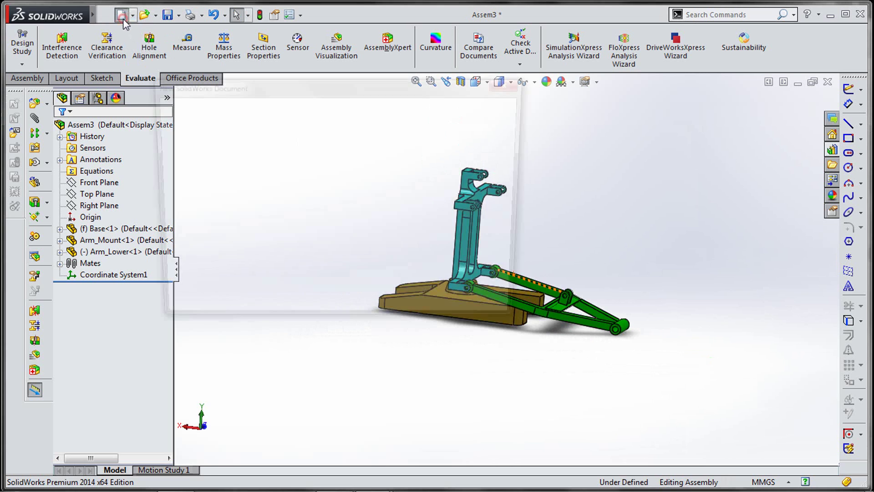
{"action": "left_click", "coordinate": [272, 134]}
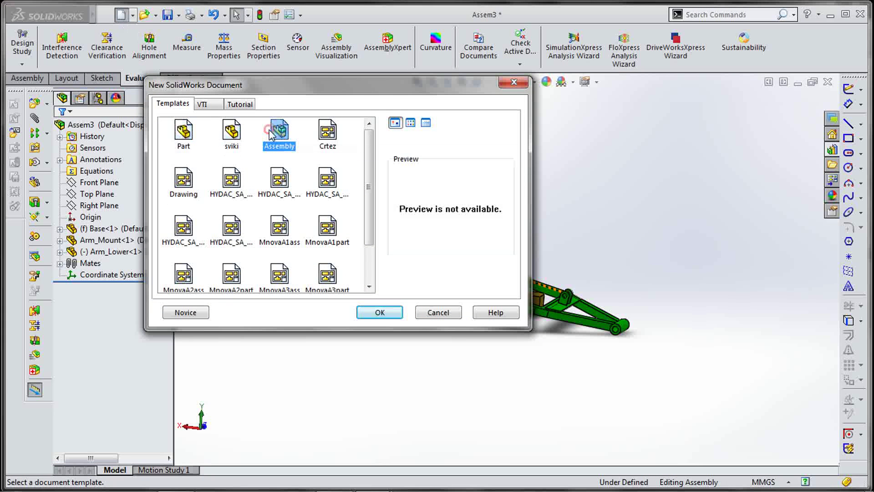
{"action": "left_click", "coordinate": [378, 313]}
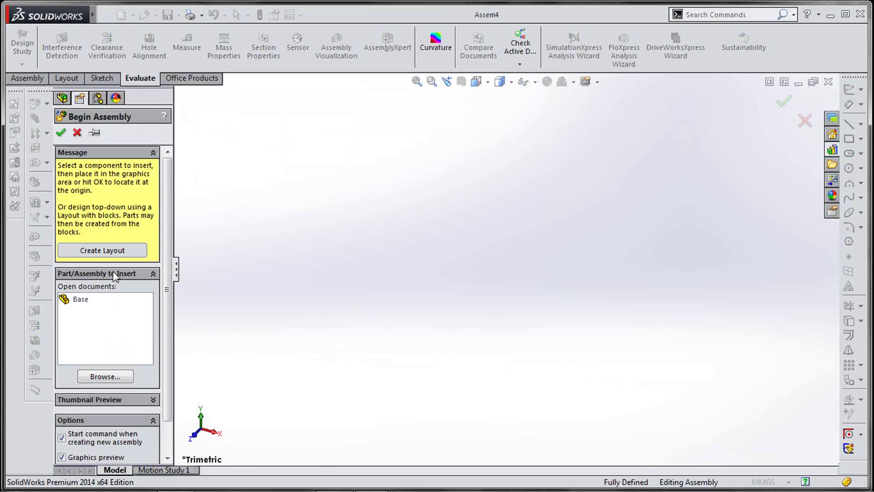
Insert the Shock_Housing part into the new assembly, fixed at the origin.
{"action": "left_click", "coordinate": [105, 377]}
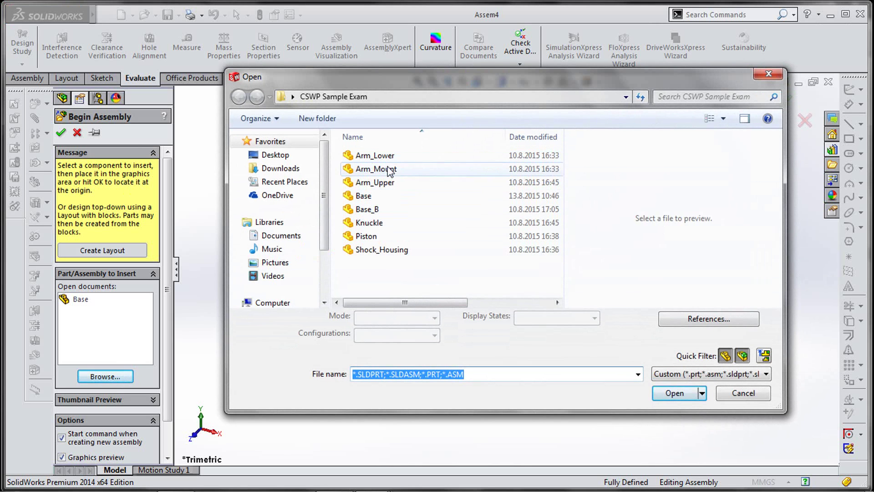
{"action": "left_click", "coordinate": [381, 249]}
{"action": "left_click", "coordinate": [686, 392]}
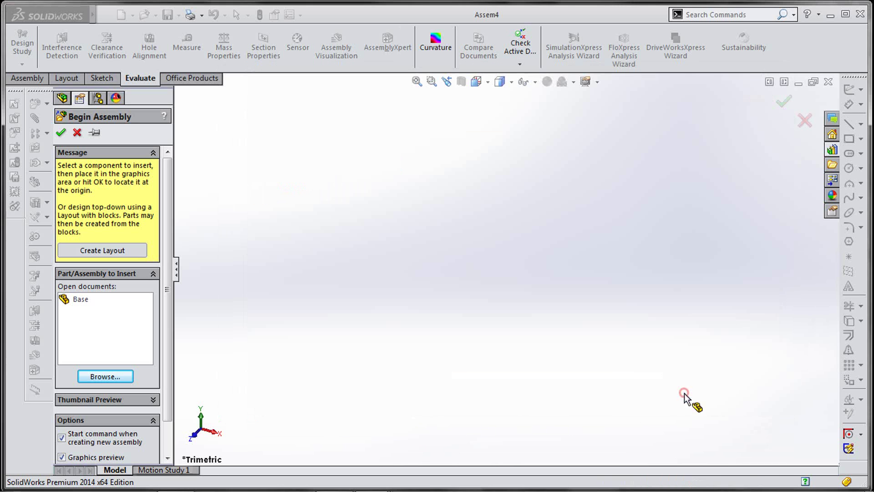
{"action": "left_click", "coordinate": [60, 133]}
{"action": "left_click", "coordinate": [285, 189]}
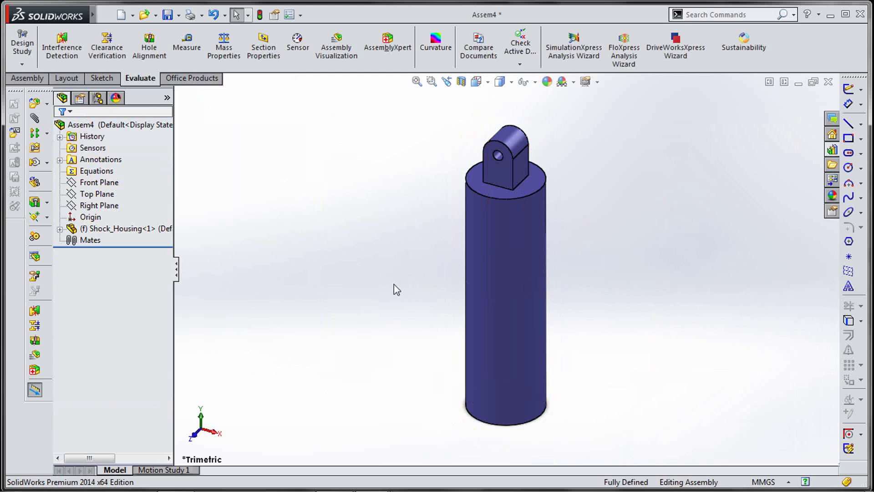
Switch to the exam PDF in Adobe Reader and read what Question 6 asks about Shock.sldasm.
{"action": "key", "text": "alt+Tab"}
{"action": "scroll", "coordinate": [410, 300], "scroll_direction": "down", "scroll_amount": 5}
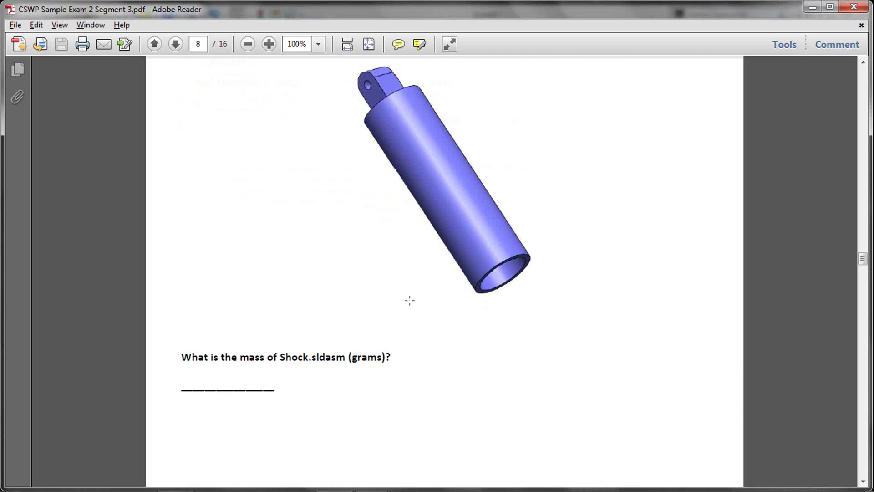
{"action": "scroll", "coordinate": [231, 343], "scroll_direction": "up", "scroll_amount": 3}
{"action": "left_click_drag", "start_coordinate": [181, 387], "coordinate": [379, 389]}
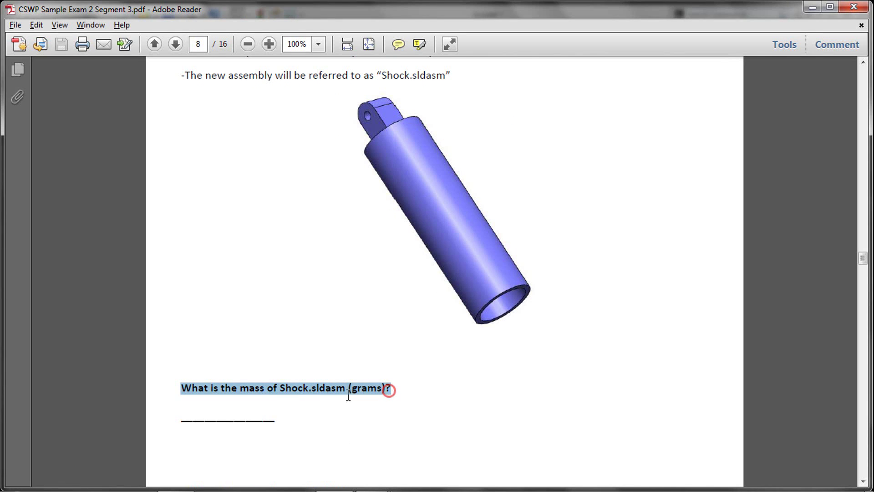
{"action": "left_click", "coordinate": [218, 407]}
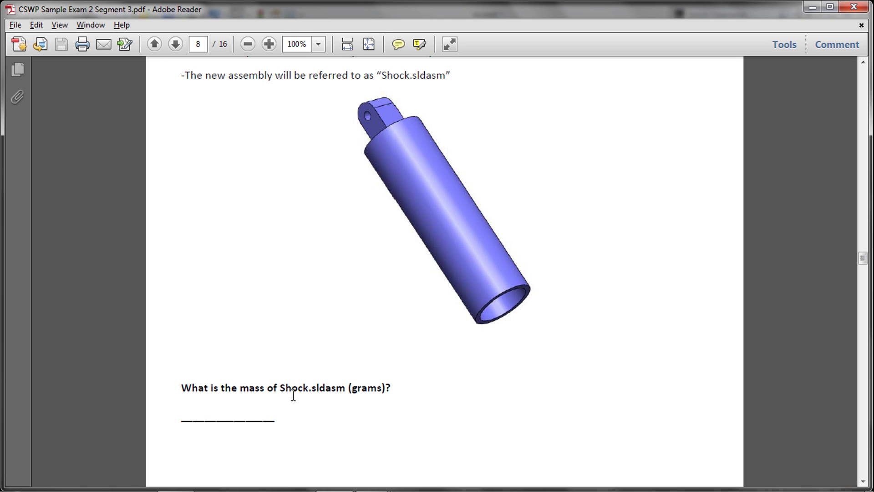
{"action": "scroll", "coordinate": [305, 403], "scroll_direction": "up", "scroll_amount": 3}
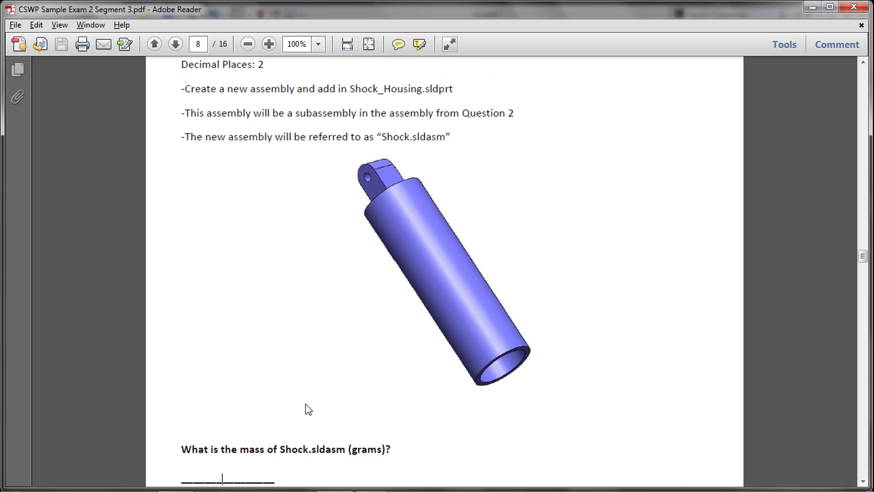
Switch back to SolidWorks and save the new assembly as Shock in the CSWP Sample Exam folder.
{"action": "key", "text": "alt+Tab"}
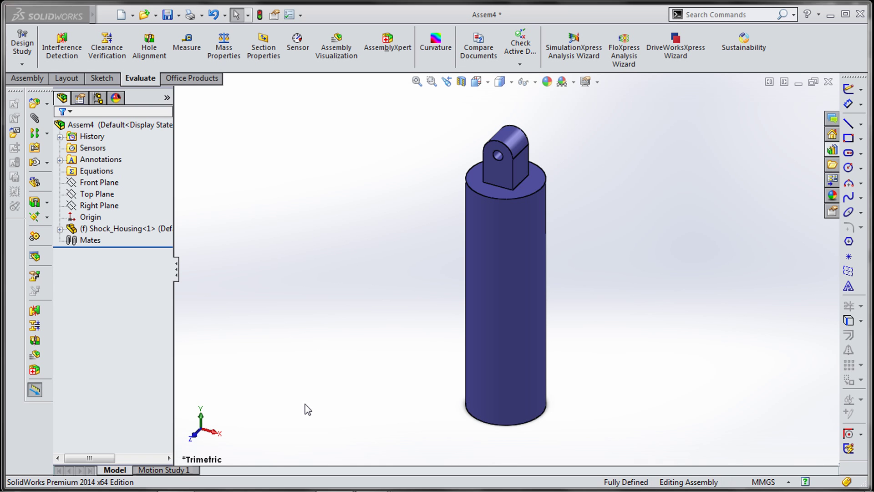
{"action": "left_click", "coordinate": [178, 15]}
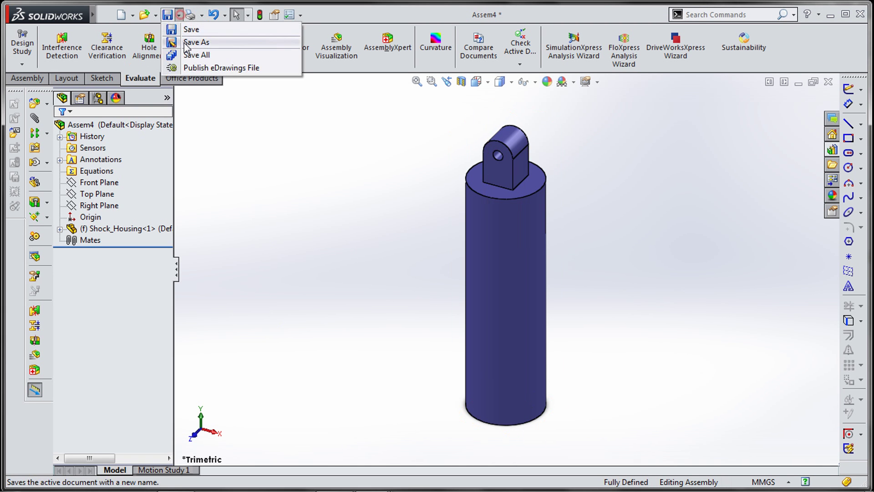
{"action": "left_click", "coordinate": [185, 39]}
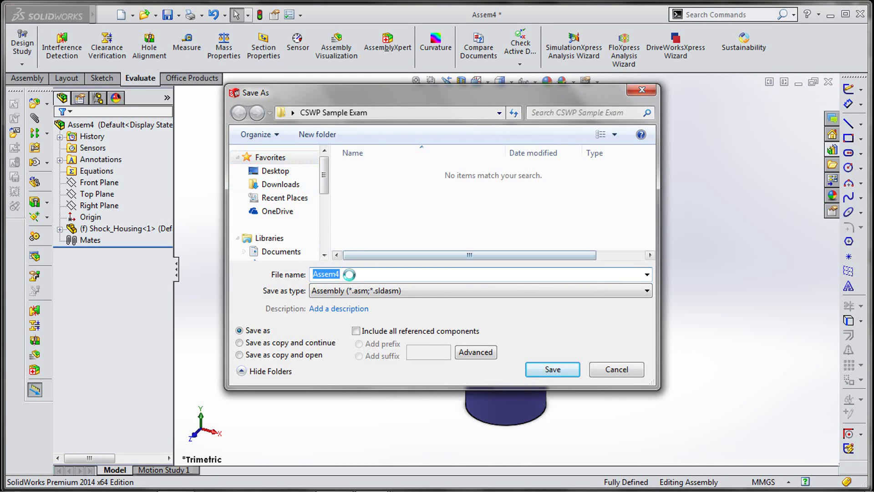
{"action": "type", "text": "Shock"}
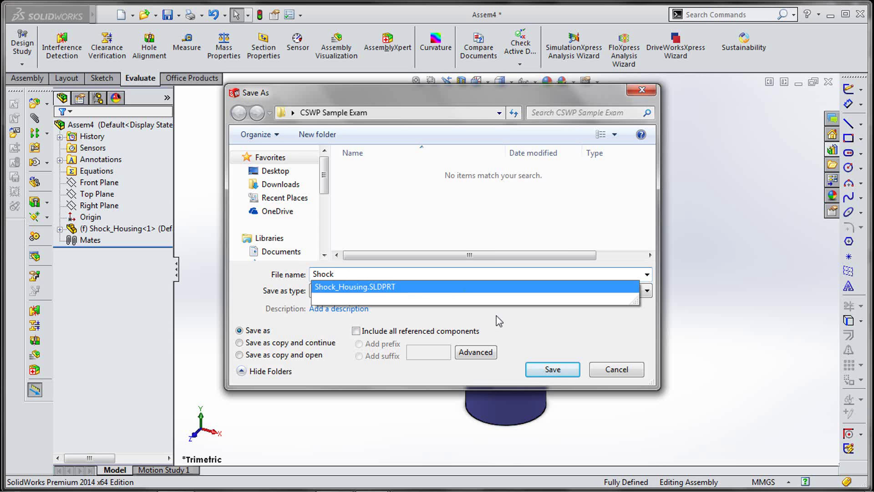
{"action": "left_click", "coordinate": [547, 368]}
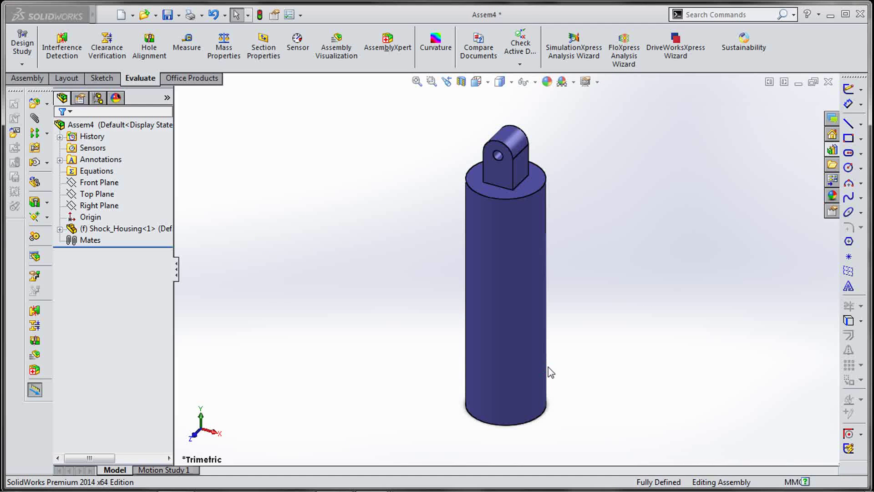
Check the mass of the Shock assembly with Mass Properties.
{"action": "middle_click_drag", "start_coordinate": [546, 264], "coordinate": [486, 246]}
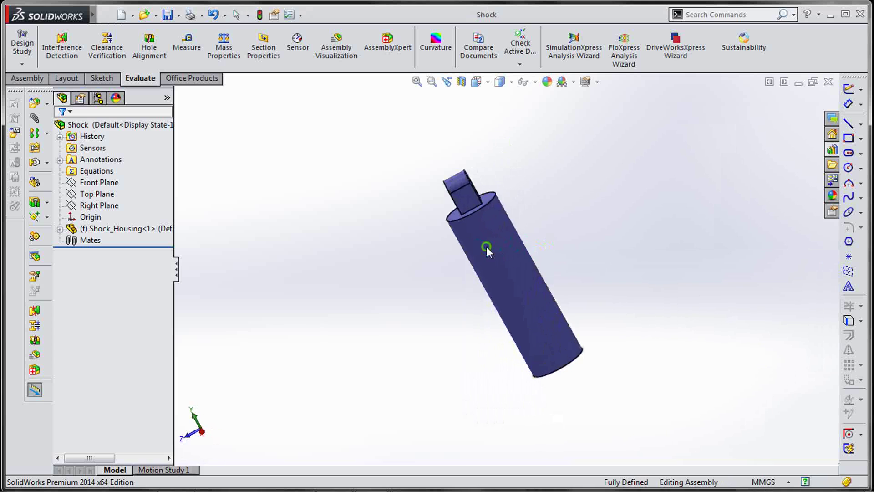
{"action": "left_click", "coordinate": [224, 59]}
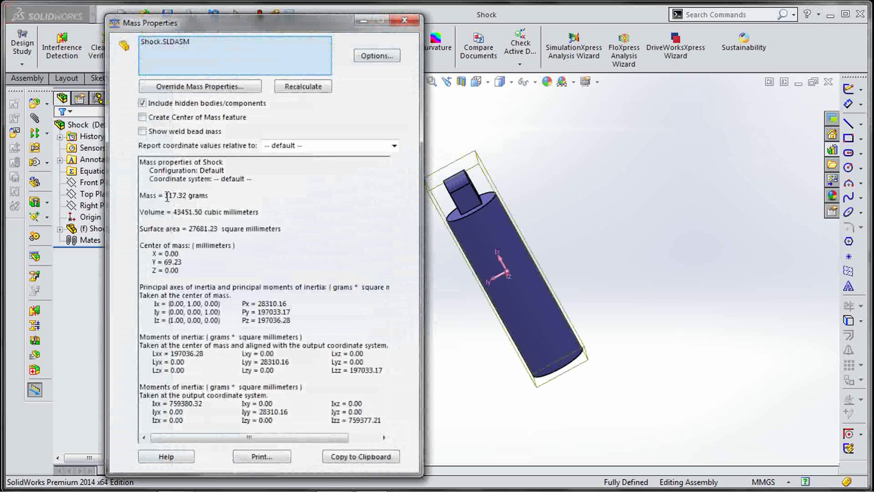
{"action": "left_click", "coordinate": [404, 20]}
{"action": "middle_click_drag", "start_coordinate": [515, 184], "coordinate": [553, 173]}
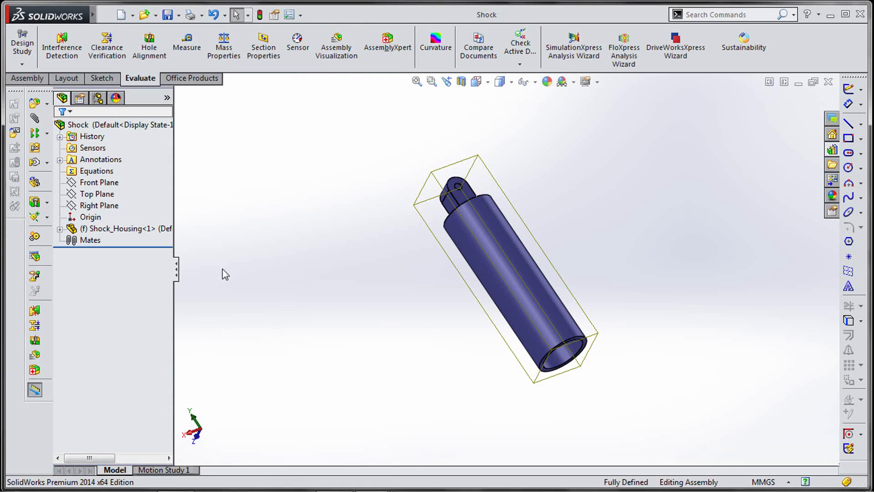
Switch to the exam PDF in Adobe Reader and read the Question 7 instructions, mate diagram, section drawing and answer options.
{"action": "key", "text": "alt+Tab"}
{"action": "scroll", "coordinate": [376, 310], "scroll_direction": "down", "scroll_amount": 10}
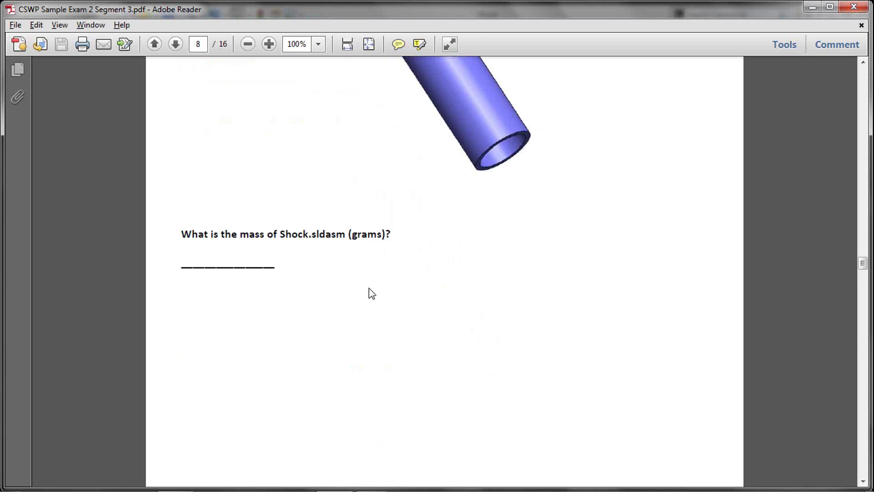
{"action": "scroll", "coordinate": [367, 284], "scroll_direction": "down", "scroll_amount": 8}
{"action": "scroll", "coordinate": [367, 282], "scroll_direction": "up", "scroll_amount": 3}
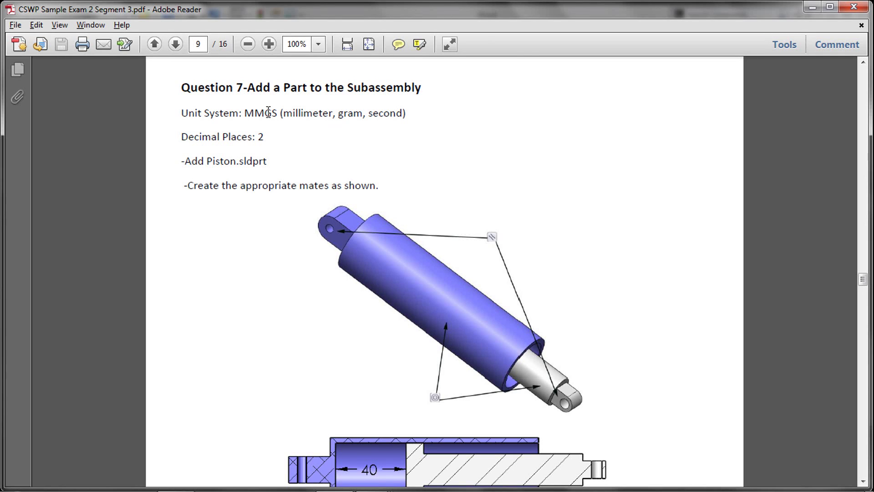
{"action": "scroll", "coordinate": [401, 201], "scroll_direction": "down", "scroll_amount": 3}
{"action": "scroll", "coordinate": [264, 177], "scroll_direction": "up", "scroll_amount": 3}
{"action": "scroll", "coordinate": [296, 272], "scroll_direction": "down", "scroll_amount": 3}
{"action": "scroll", "coordinate": [296, 272], "scroll_direction": "down", "scroll_amount": 2}
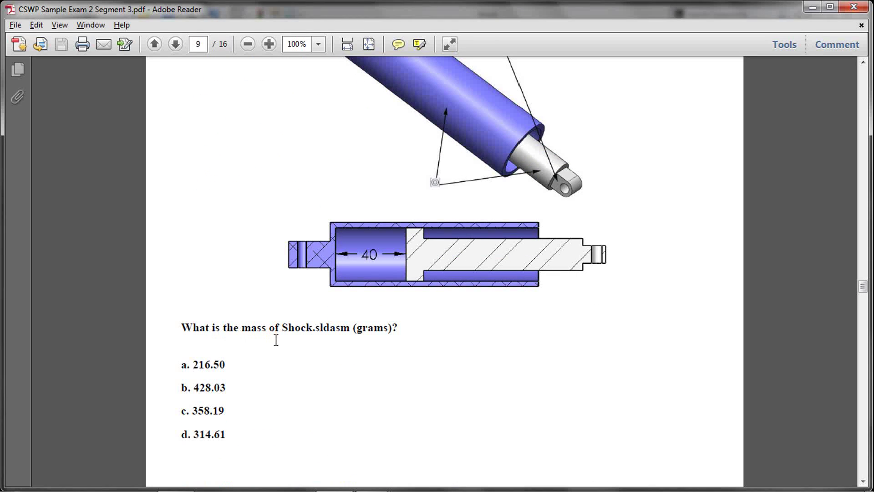
Switch back to SolidWorks, insert the Piston part into Shock and place it just beyond the housing's open end.
{"action": "key", "text": "alt+Tab"}
{"action": "middle_click_drag", "start_coordinate": [521, 330], "coordinate": [572, 251]}
{"action": "scroll", "coordinate": [592, 312], "scroll_direction": "down", "scroll_amount": 4}
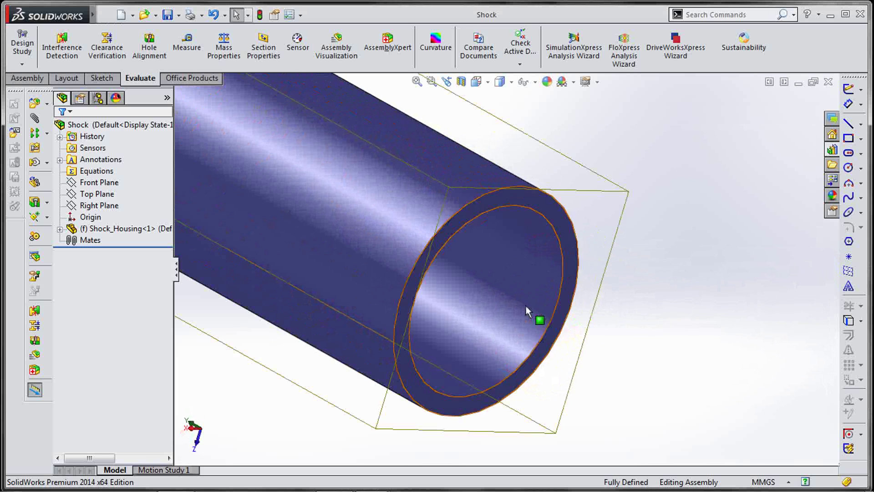
{"action": "scroll", "coordinate": [536, 316], "scroll_direction": "up", "scroll_amount": 2}
{"action": "scroll", "coordinate": [524, 311], "scroll_direction": "up", "scroll_amount": 3}
{"action": "left_click", "coordinate": [27, 77]}
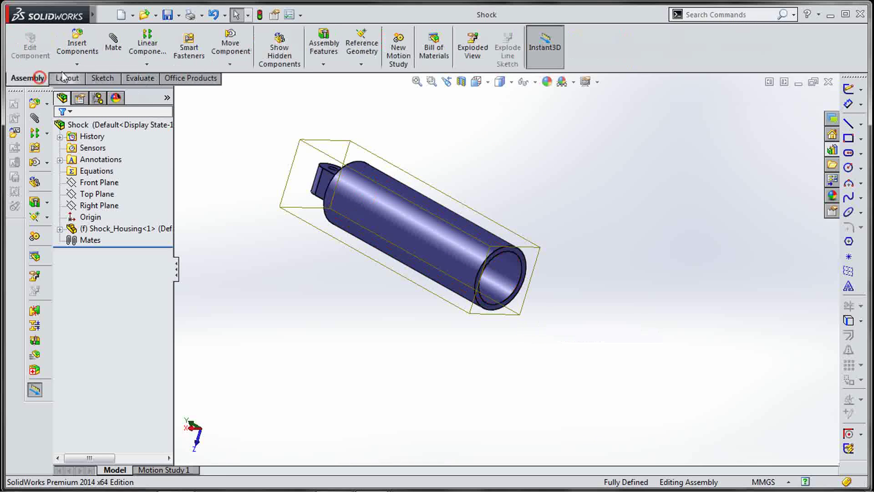
{"action": "left_click", "coordinate": [77, 46]}
{"action": "left_click", "coordinate": [117, 366]}
{"action": "left_click", "coordinate": [377, 236]}
{"action": "left_click", "coordinate": [674, 393]}
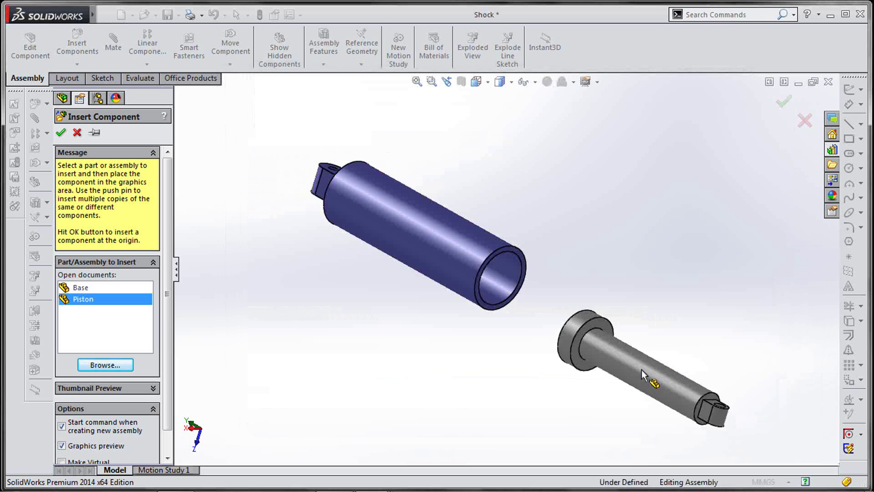
{"action": "left_click", "coordinate": [610, 337]}
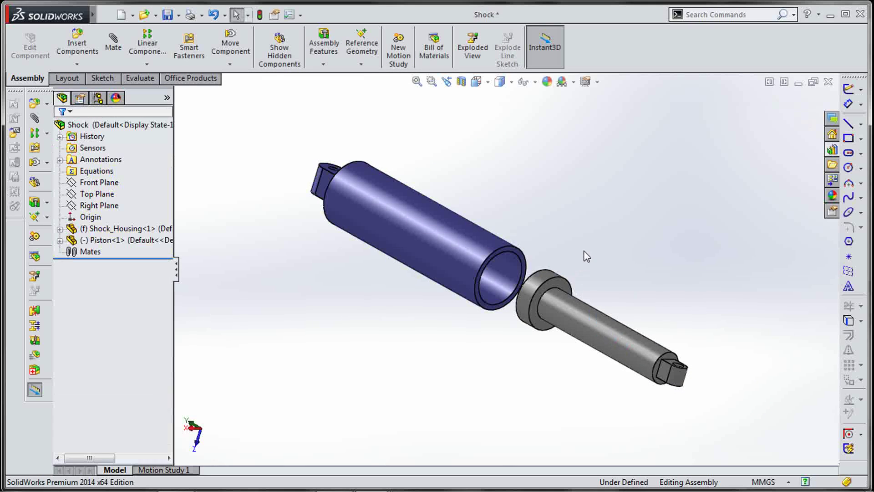
Add a concentric mate between the piston rod's cylindrical face and the inner bore of Shock_Housing.
{"action": "left_click", "coordinate": [523, 294]}
{"action": "left_click", "coordinate": [509, 282], "text": "ctrl"}
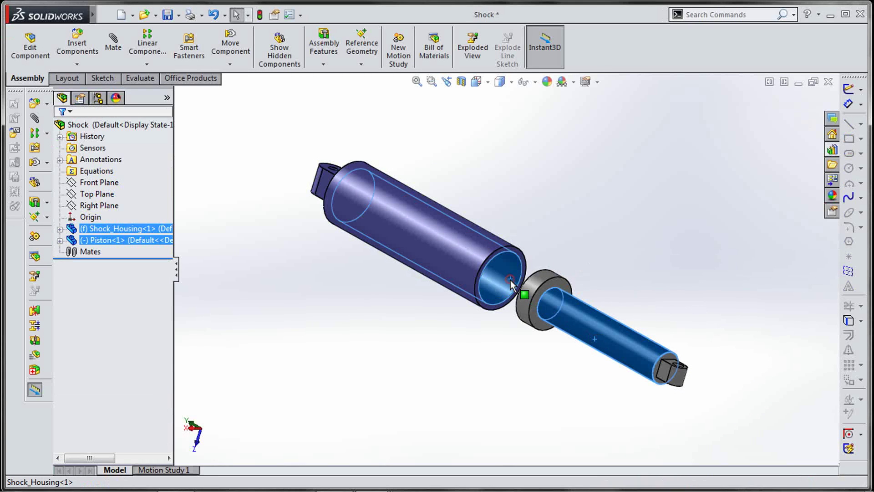
{"action": "left_click", "coordinate": [591, 264]}
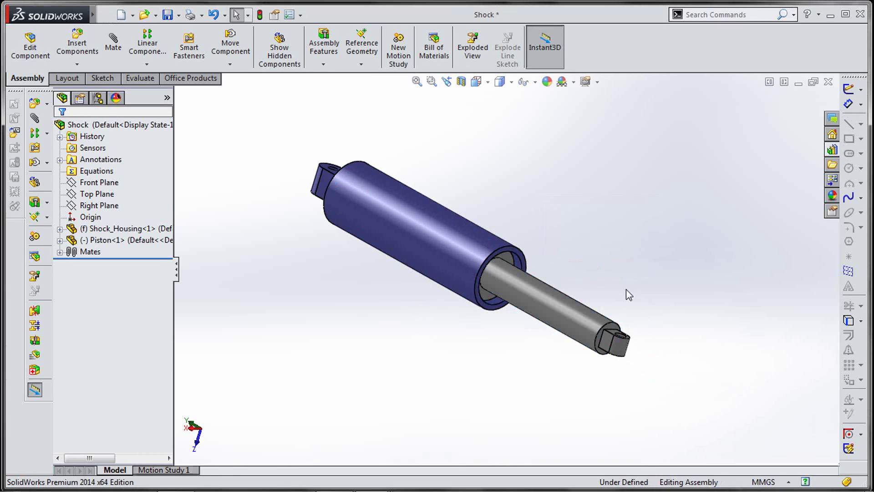
Add a parallel mate between the flat face of the piston's end lug and the flat face of the housing's lug.
{"action": "left_click", "coordinate": [580, 392]}
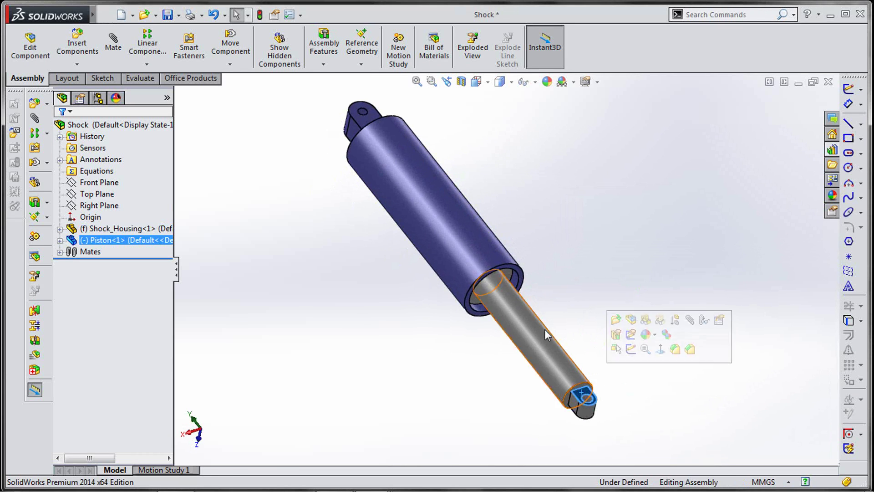
{"action": "scroll", "coordinate": [403, 184], "scroll_direction": "down", "scroll_amount": 5}
{"action": "left_click", "coordinate": [395, 177], "text": "ctrl"}
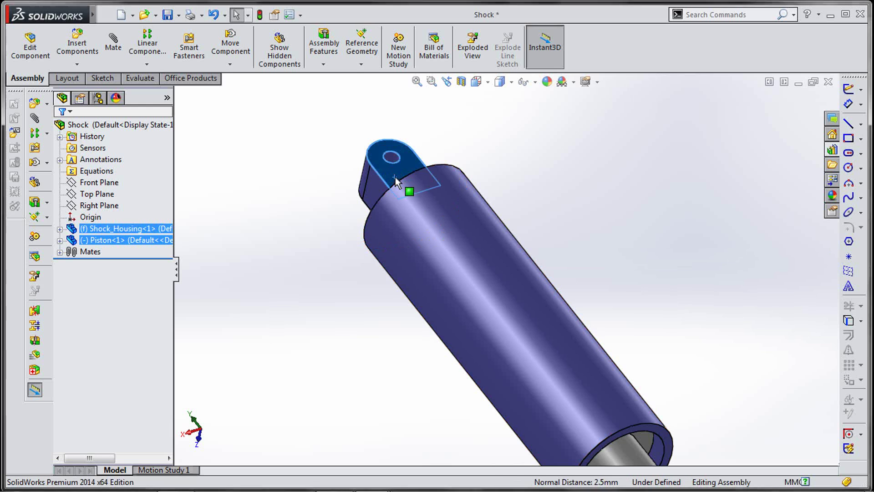
{"action": "left_click", "coordinate": [449, 163]}
{"action": "left_click", "coordinate": [551, 197]}
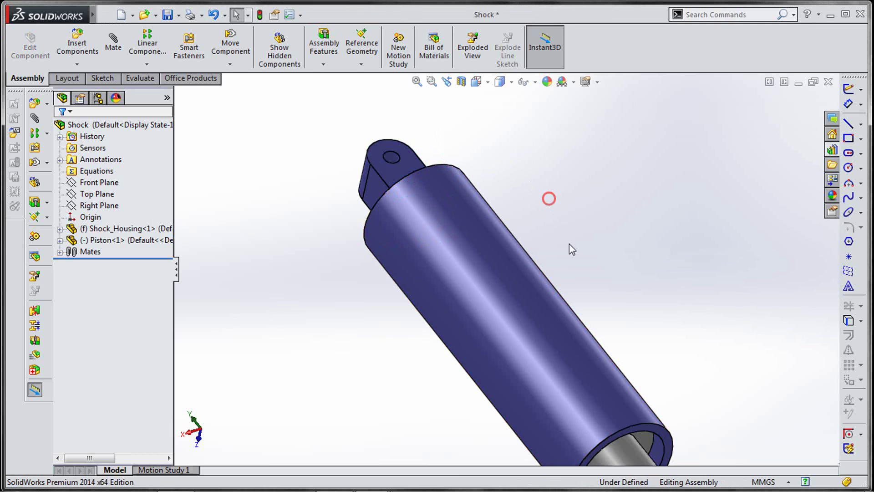
Slide the piston along its axis further into the housing.
{"action": "scroll", "coordinate": [578, 313], "scroll_direction": "up", "scroll_amount": 5}
{"action": "middle_click_drag", "start_coordinate": [580, 321], "coordinate": [636, 279]}
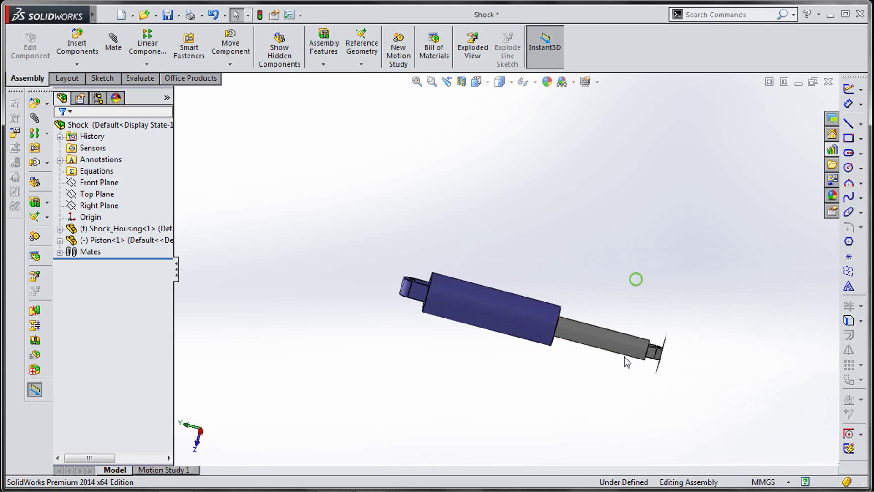
{"action": "left_click", "coordinate": [597, 337]}
{"action": "left_click", "coordinate": [507, 214]}
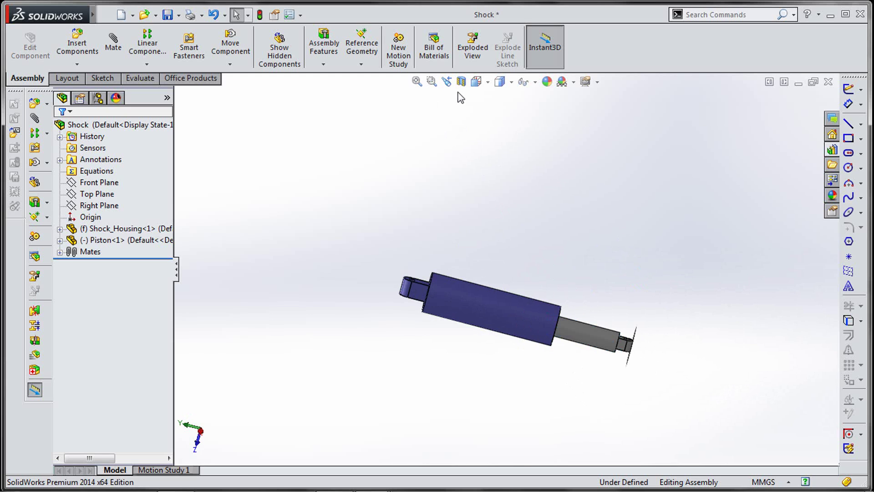
Apply a section view through the Shock assembly on the Front Plane to expose the housing's interior.
{"action": "left_click", "coordinate": [460, 82]}
{"action": "middle_click_drag", "start_coordinate": [501, 222], "coordinate": [533, 179]}
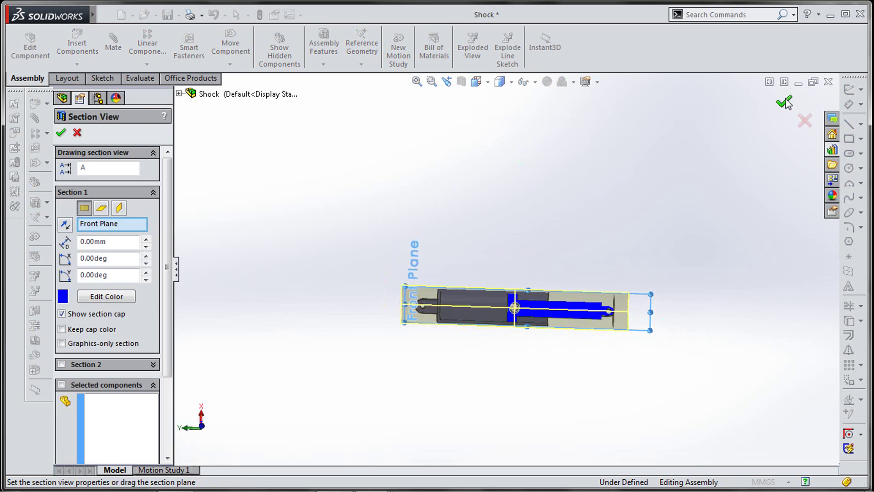
{"action": "left_click", "coordinate": [784, 101]}
{"action": "left_click", "coordinate": [537, 227]}
{"action": "middle_click_drag", "start_coordinate": [513, 262], "coordinate": [538, 256]}
{"action": "scroll", "coordinate": [506, 333], "scroll_direction": "down", "scroll_amount": 5}
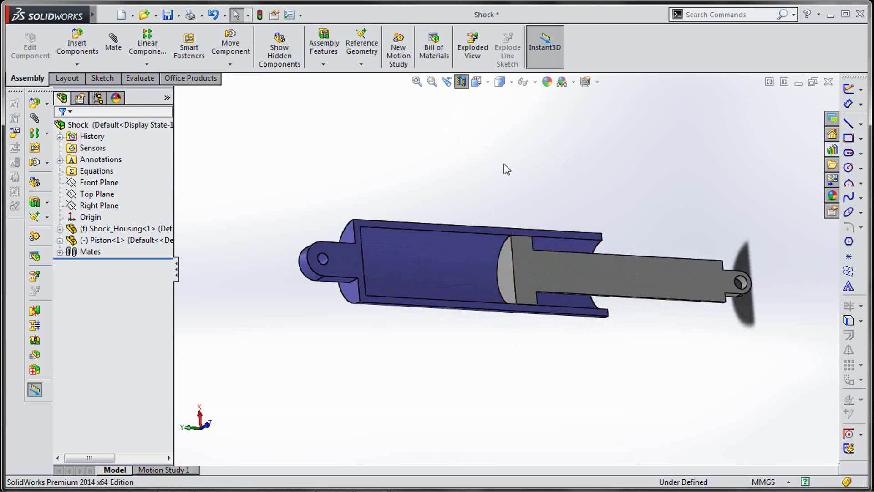
Add a 40 mm distance mate between the flat face of the piston head and the inner end face of Shock_Housing.
{"action": "middle_click_drag", "start_coordinate": [506, 176], "coordinate": [487, 212]}
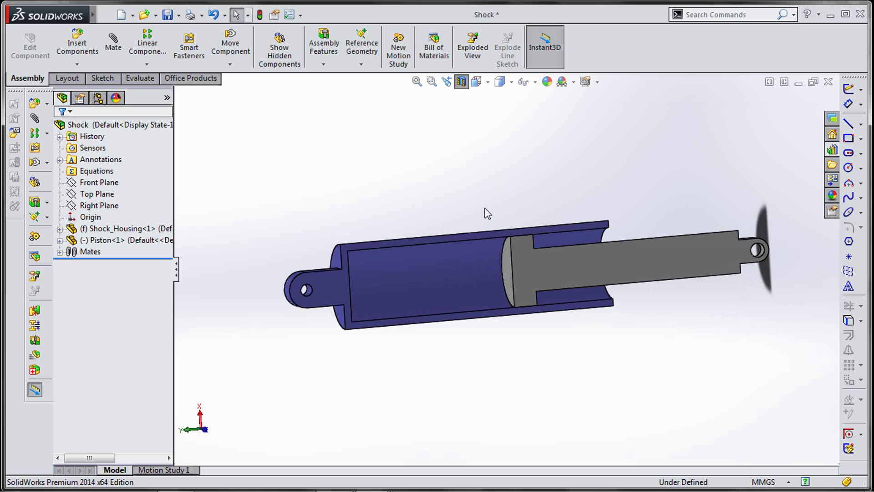
{"action": "key", "text": "s"}
{"action": "left_click", "coordinate": [419, 183]}
{"action": "middle_click_drag", "start_coordinate": [509, 267], "coordinate": [439, 286]}
{"action": "left_click", "coordinate": [66, 371]}
{"action": "type", "text": "40"}
{"action": "key", "text": "Return"}
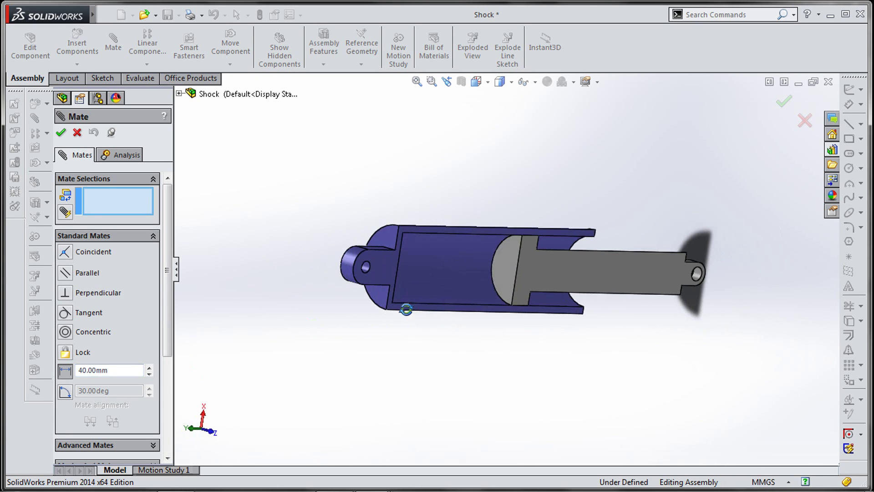
{"action": "left_click", "coordinate": [510, 272]}
{"action": "middle_click_drag", "start_coordinate": [510, 272], "coordinate": [406, 283]}
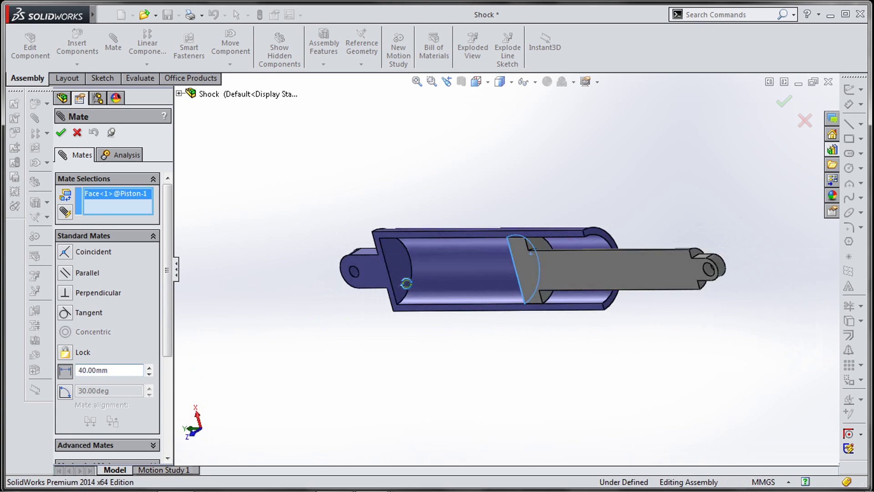
{"action": "left_click", "coordinate": [407, 278]}
{"action": "left_click", "coordinate": [390, 236]}
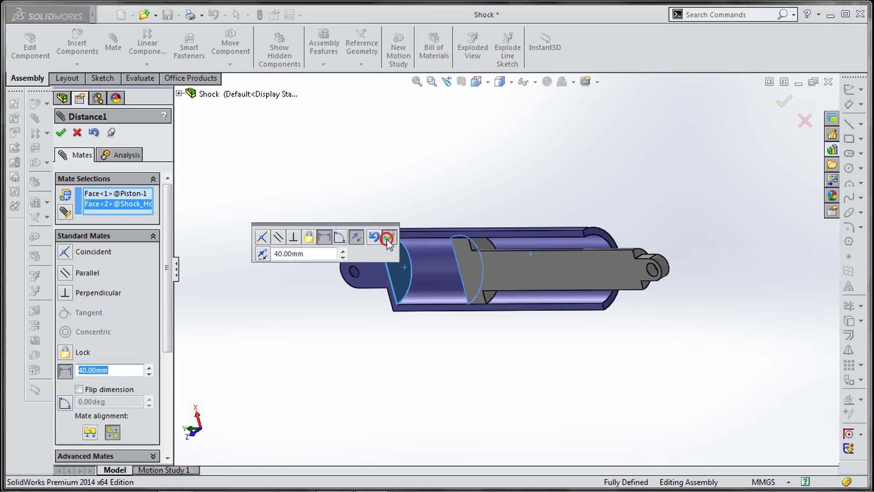
{"action": "left_click", "coordinate": [782, 103]}
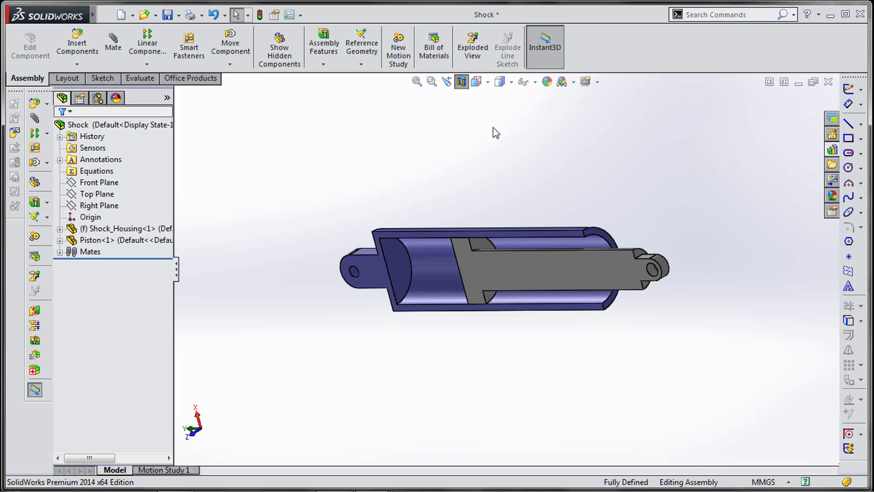
Turn off the section view and evaluate the mass properties of the complete Shock assembly.
{"action": "left_click", "coordinate": [461, 82]}
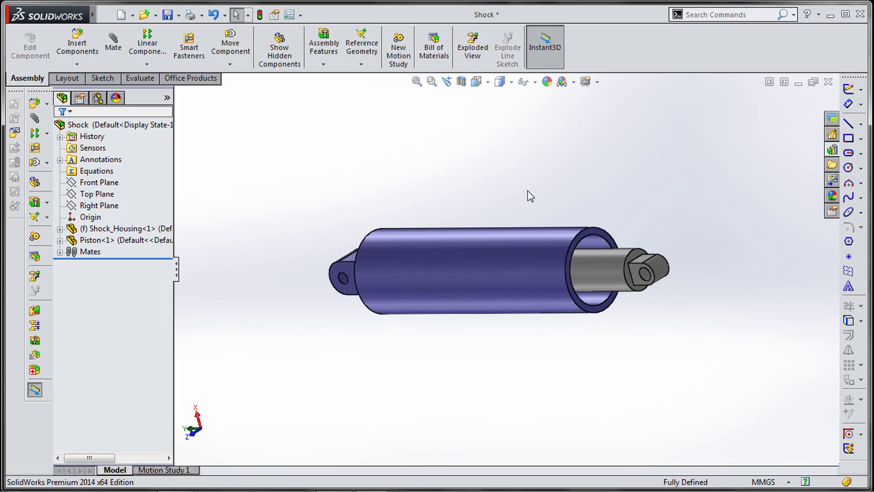
{"action": "middle_click_drag", "start_coordinate": [510, 172], "coordinate": [523, 290]}
{"action": "left_click", "coordinate": [139, 80]}
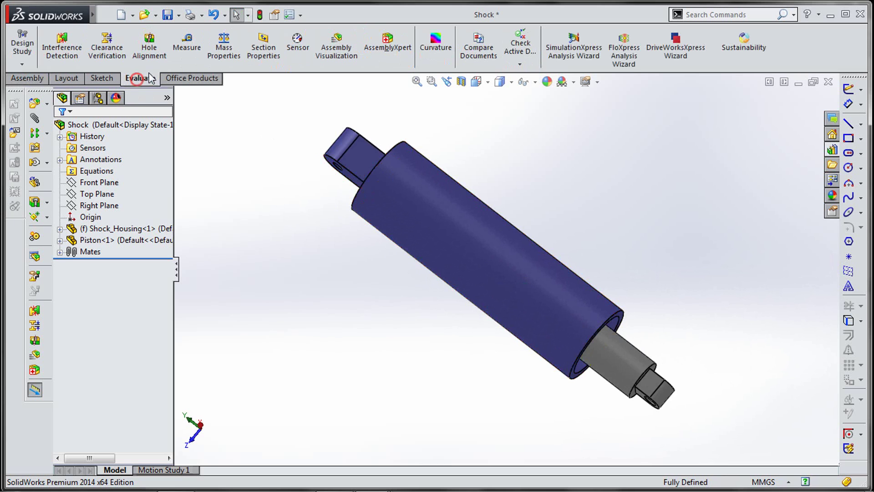
{"action": "left_click", "coordinate": [211, 54]}
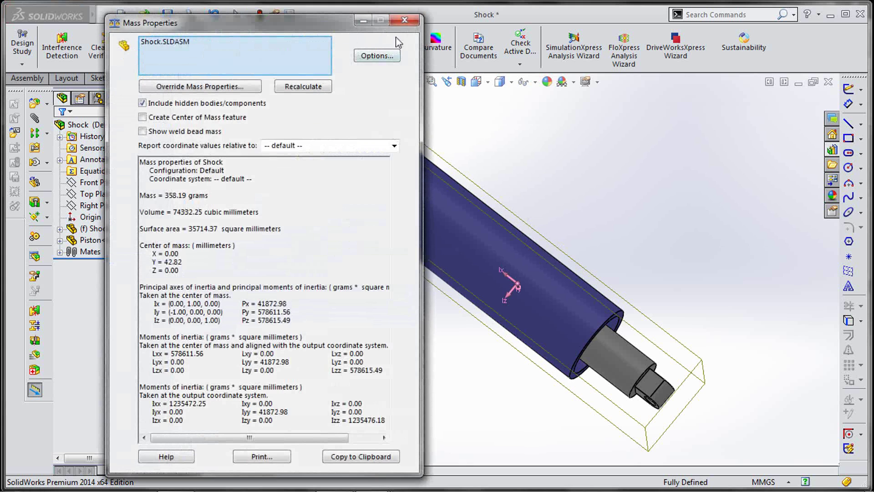
{"action": "left_click", "coordinate": [405, 20]}
Switch to the exam PDF in Adobe Reader and check the answer choices for the mass of Shock.sldasm.
{"action": "scroll", "coordinate": [577, 259], "scroll_direction": "up", "scroll_amount": 3}
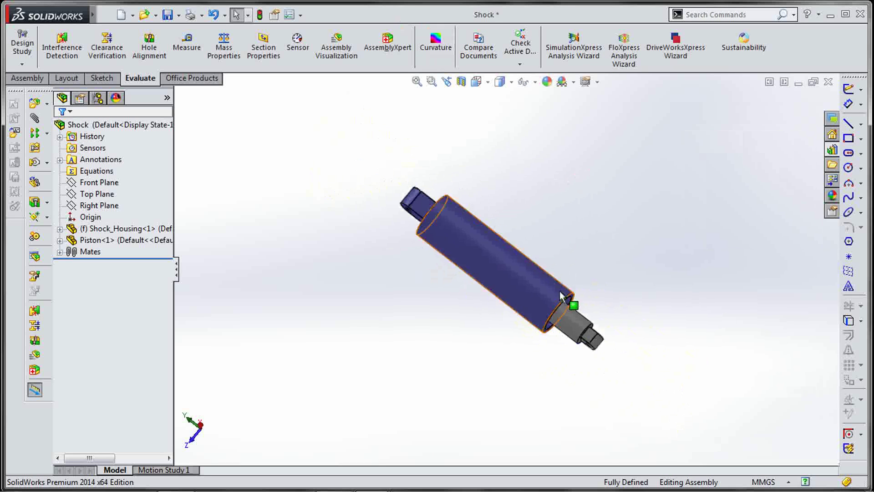
{"action": "scroll", "coordinate": [541, 261], "scroll_direction": "down", "scroll_amount": 4}
{"action": "key", "text": "alt+Tab"}
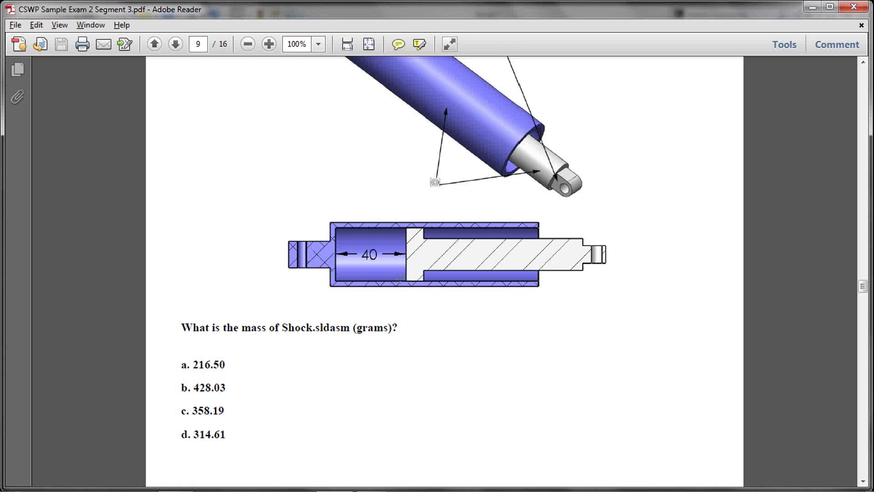
Evaluate the Shock assembly's mass properties in SolidWorks and compare the mass with the answer choices in the exam PDF.
{"action": "scroll", "coordinate": [402, 284], "scroll_direction": "down", "scroll_amount": 2}
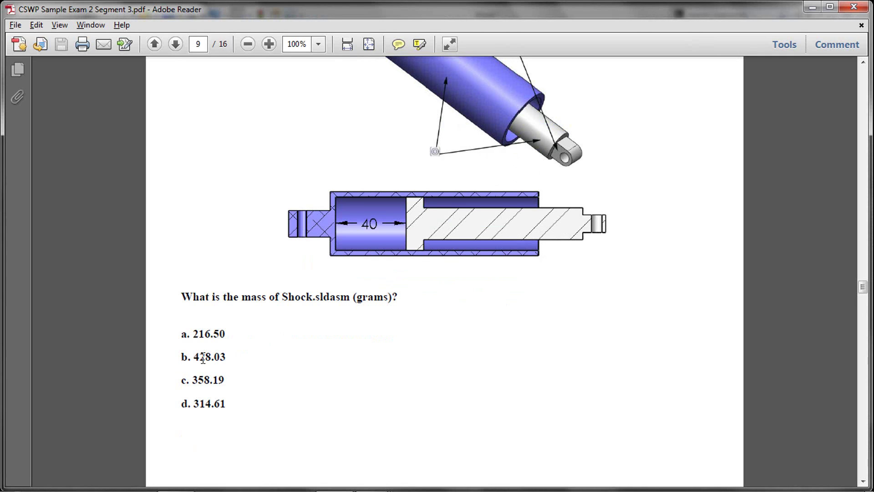
{"action": "left_click_drag", "start_coordinate": [188, 380], "coordinate": [225, 380]}
{"action": "key", "text": "alt+Tab"}
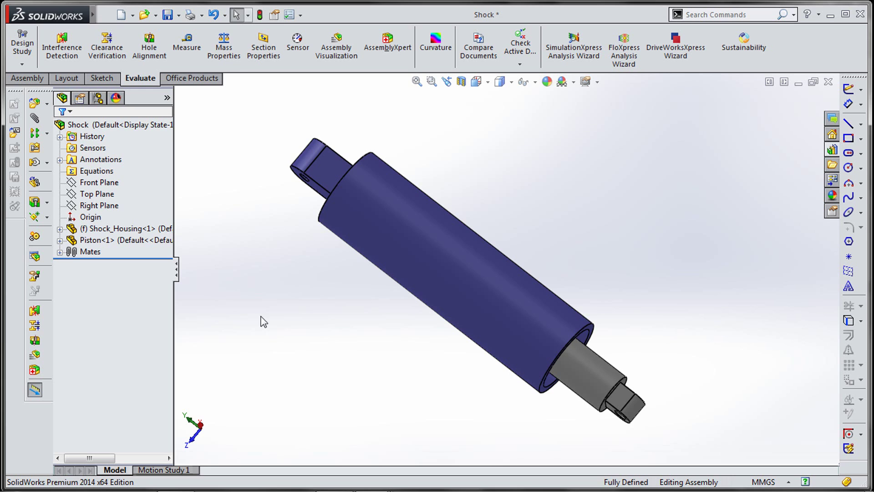
{"action": "left_click", "coordinate": [241, 54]}
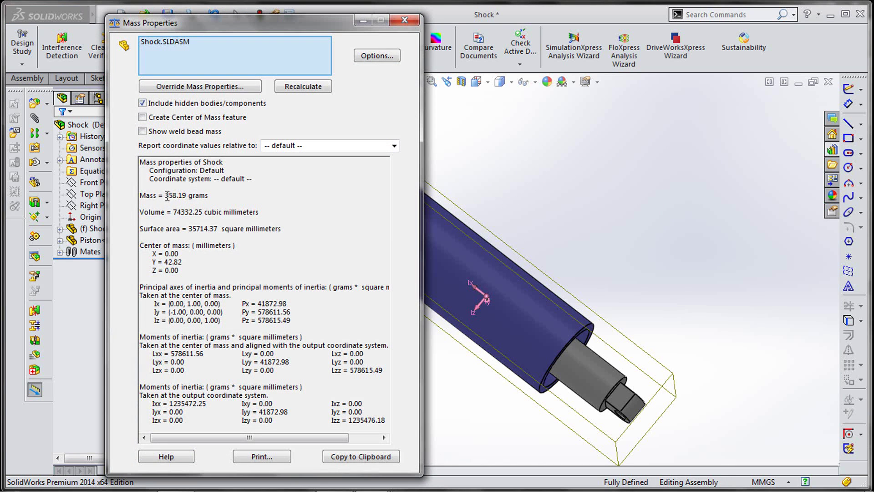
{"action": "left_click", "coordinate": [395, 21]}
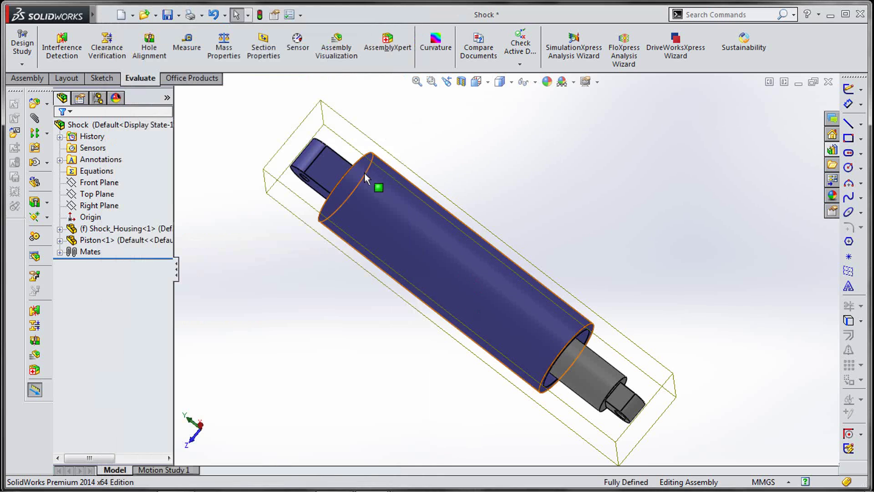
{"action": "key", "text": "alt+Tab"}
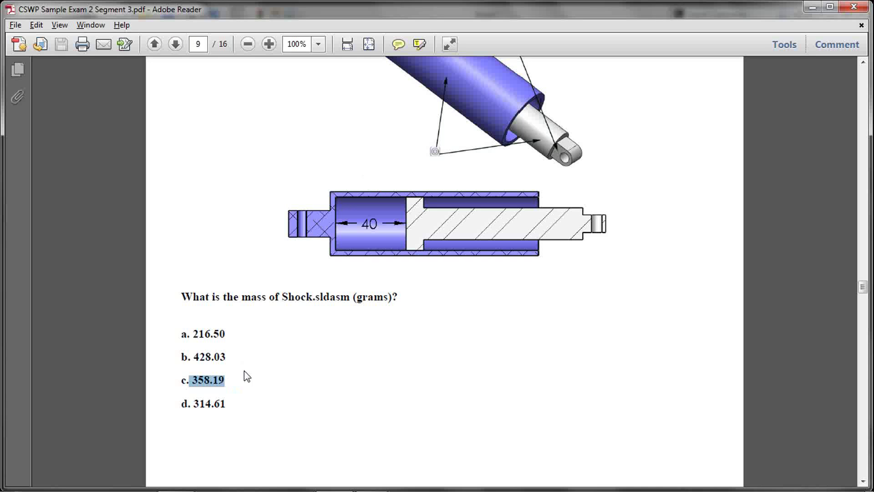
{"action": "left_click", "coordinate": [315, 327]}
Read Question 8 on adding a subassembly in the exam PDF, including its requirements and reference images.
{"action": "scroll", "coordinate": [315, 327], "scroll_direction": "down", "scroll_amount": 10}
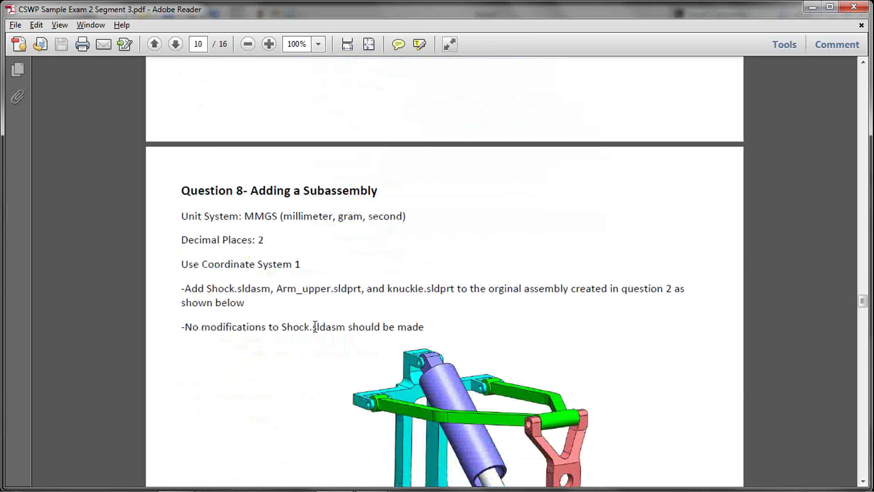
{"action": "scroll", "coordinate": [315, 326], "scroll_direction": "down", "scroll_amount": 4}
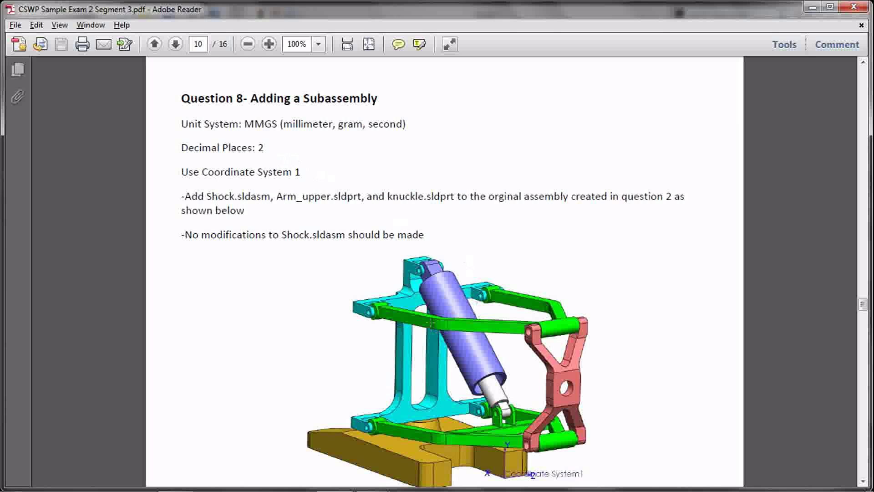
{"action": "scroll", "coordinate": [430, 324], "scroll_direction": "down", "scroll_amount": 8}
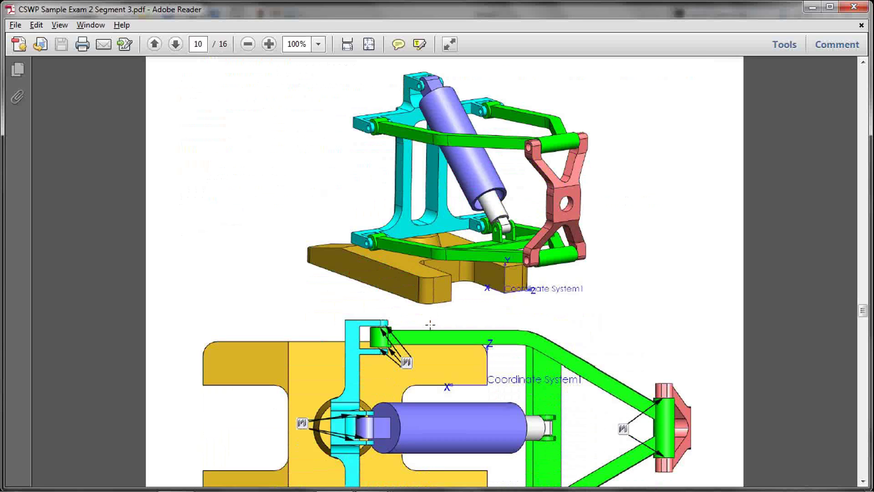
{"action": "scroll", "coordinate": [431, 324], "scroll_direction": "down", "scroll_amount": 3}
{"action": "scroll", "coordinate": [430, 324], "scroll_direction": "up", "scroll_amount": 9}
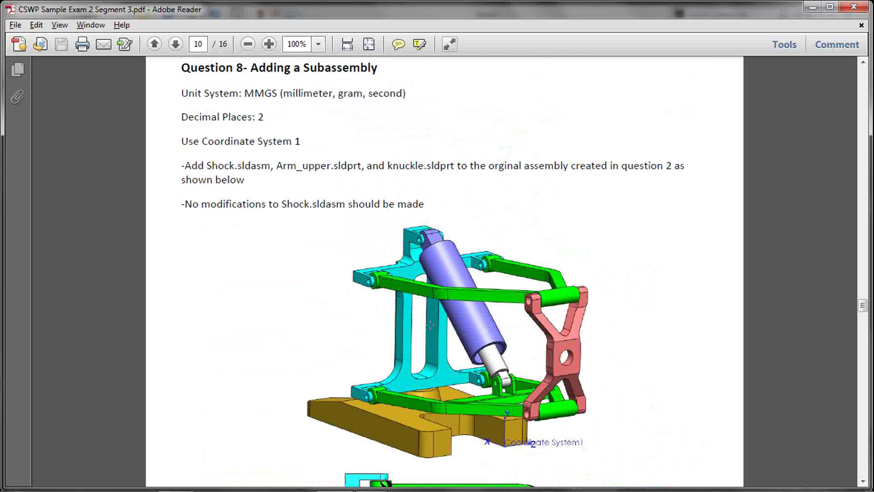
{"action": "scroll", "coordinate": [431, 322], "scroll_direction": "down", "scroll_amount": 3}
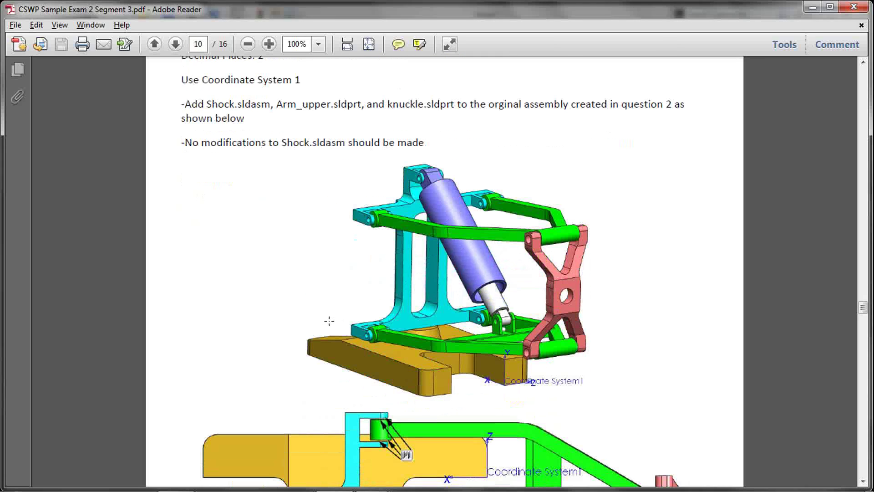
Switch to the original Assem3 assembly in SolidWorks and save it as CSWP in the CSWP Sample Exam folder.
{"action": "key", "text": "alt+Tab"}
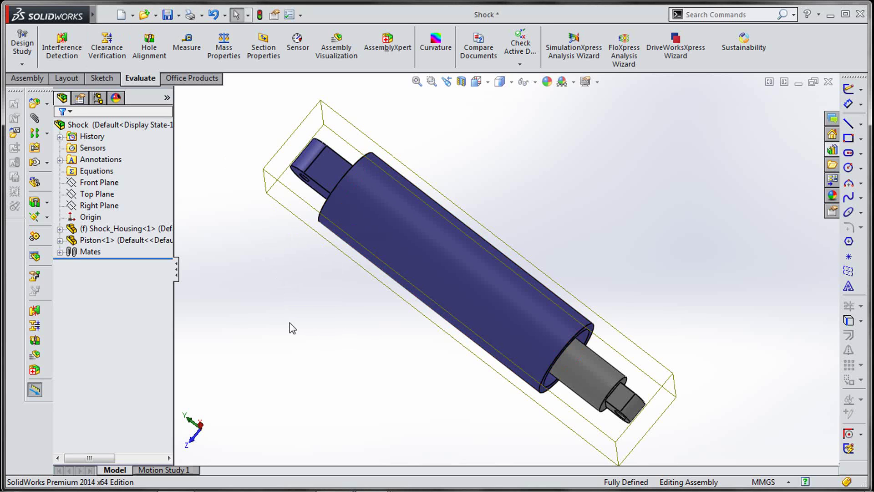
{"action": "key", "text": "ctrl+Tab"}
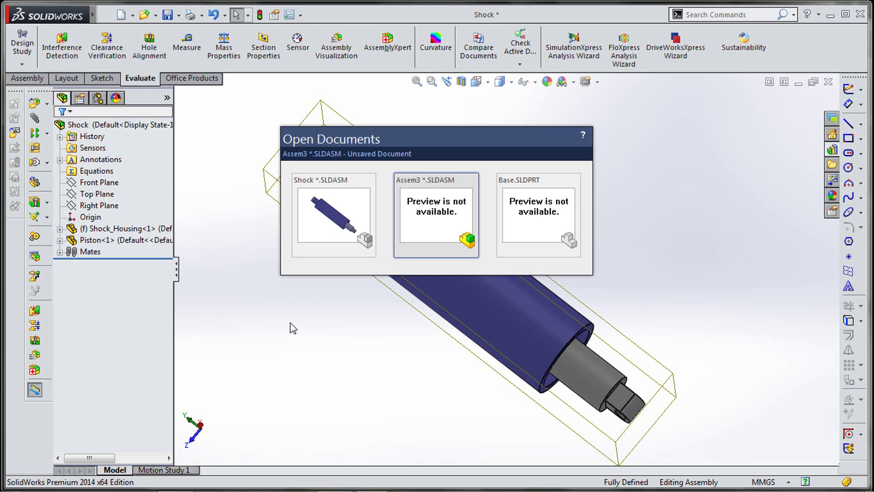
{"action": "middle_click_drag", "start_coordinate": [490, 238], "coordinate": [520, 277]}
{"action": "scroll", "coordinate": [478, 273], "scroll_direction": "down", "scroll_amount": 3}
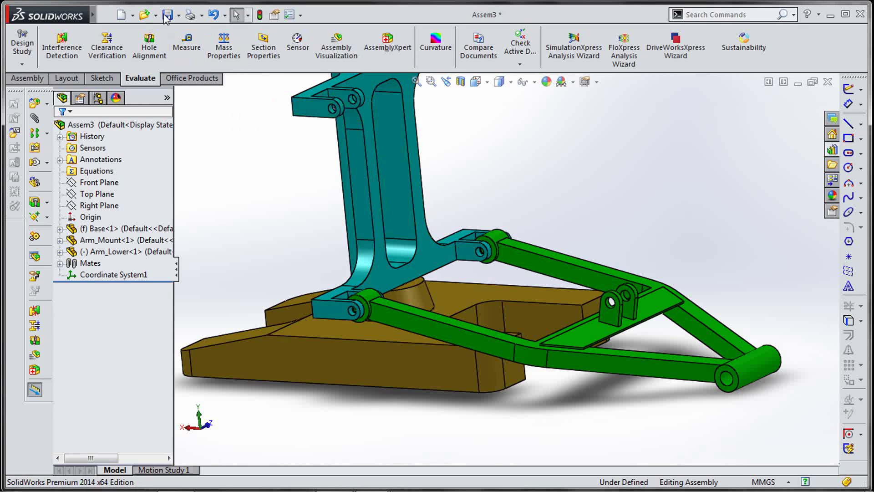
{"action": "left_click", "coordinate": [180, 16]}
{"action": "left_click", "coordinate": [188, 47]}
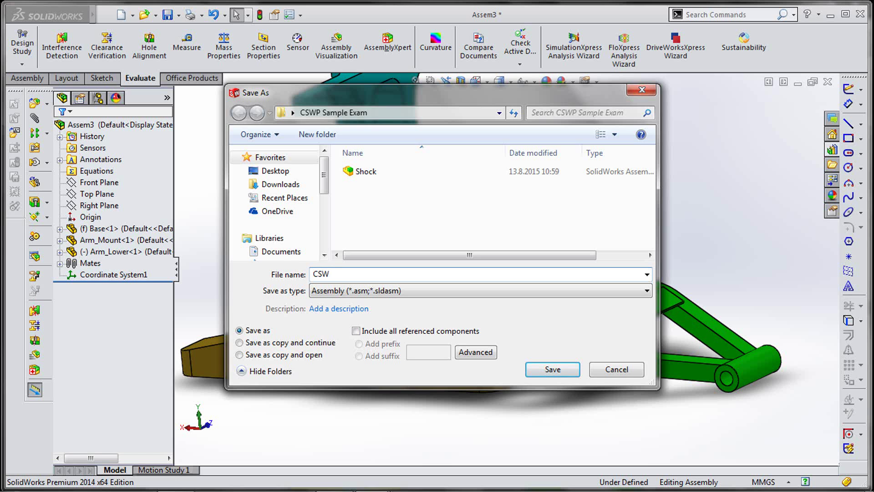
{"action": "left_click", "coordinate": [552, 369]}
Swing the free end of Arm_Lower upward so the arm sits roughly level above the base.
{"action": "scroll", "coordinate": [558, 321], "scroll_direction": "up", "scroll_amount": 2}
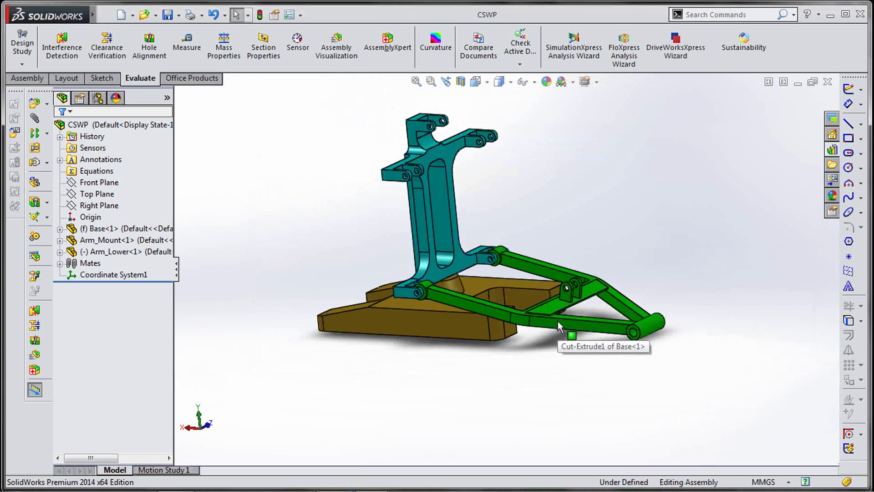
{"action": "scroll", "coordinate": [558, 321], "scroll_direction": "up", "scroll_amount": 1}
{"action": "left_click_drag", "start_coordinate": [559, 313], "coordinate": [567, 278]}
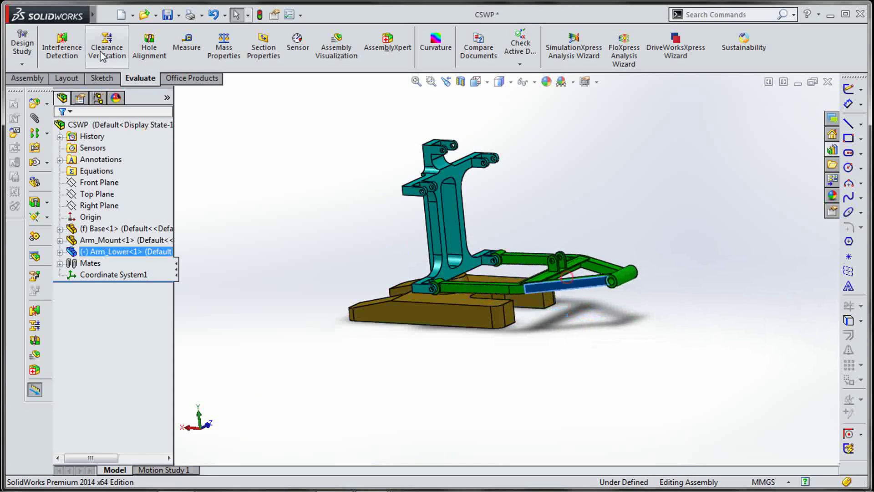
Insert the open Shock assembly beside the arm mount, keeping Insert Component active for further parts.
{"action": "left_click", "coordinate": [28, 79]}
{"action": "left_click", "coordinate": [88, 42]}
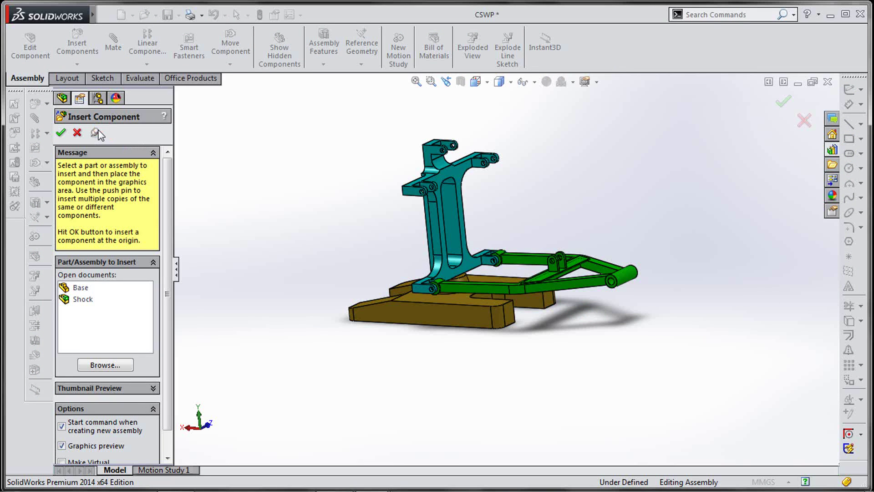
{"action": "scroll", "coordinate": [165, 173], "scroll_direction": "down", "scroll_amount": 1}
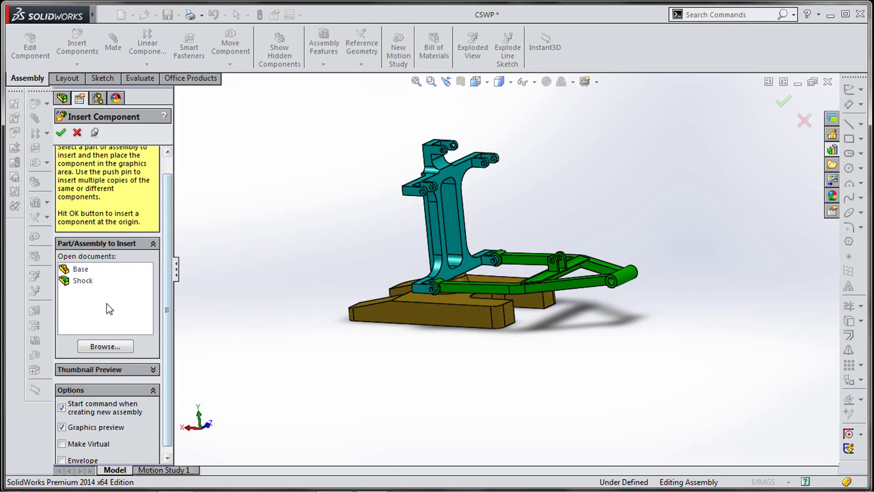
{"action": "left_click", "coordinate": [82, 280]}
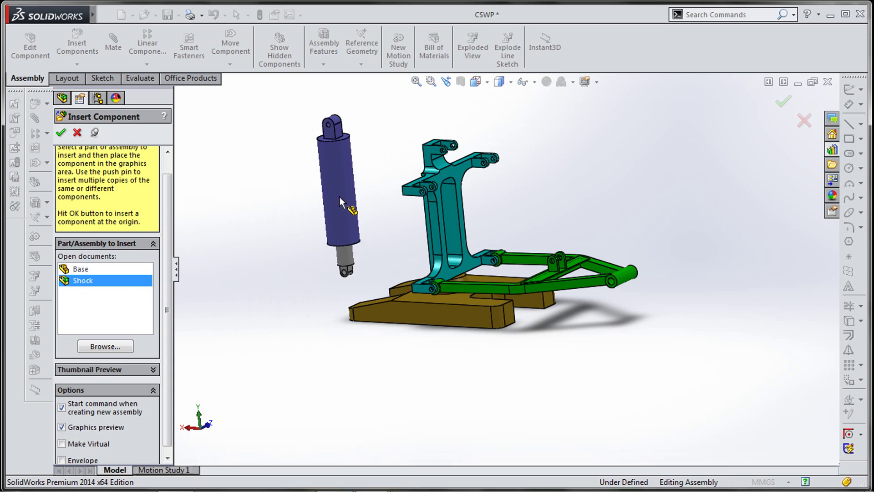
Load Arm_Upper and Knuckle from the CSWP Sample Exam folder and place Arm_Upper in the space in front of the base.
{"action": "left_click", "coordinate": [97, 339]}
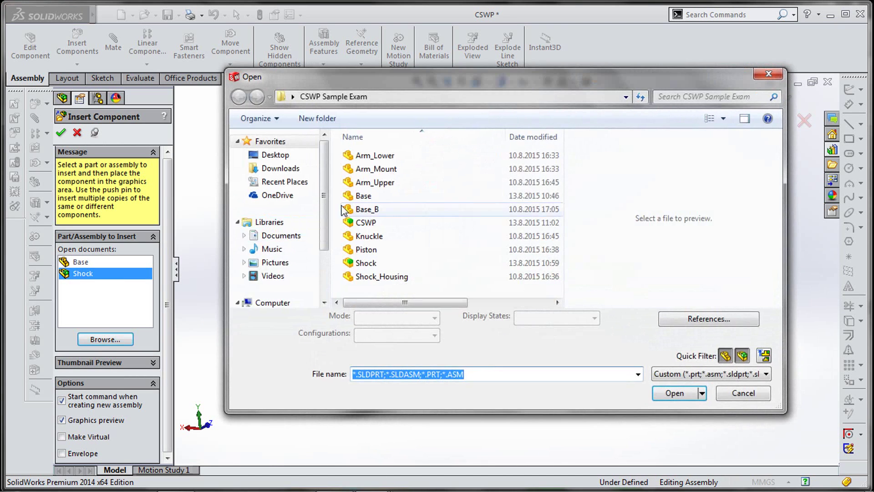
{"action": "left_click", "coordinate": [392, 182]}
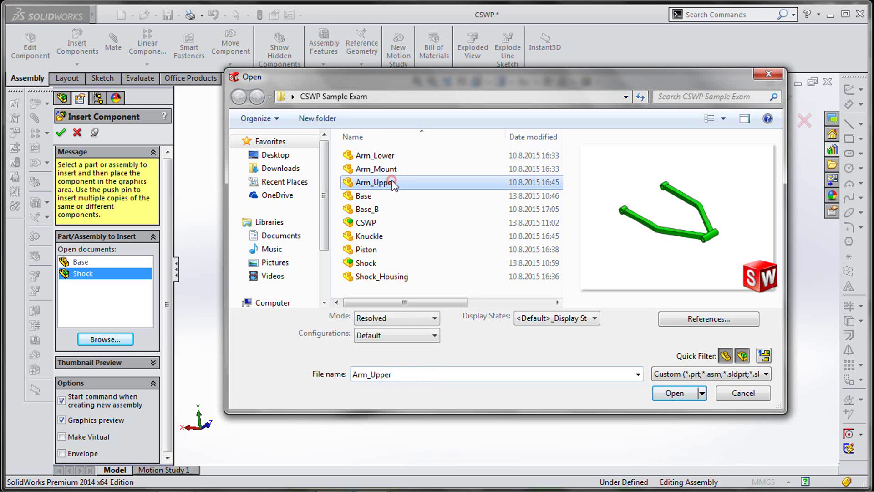
{"action": "left_click", "coordinate": [384, 235], "text": "ctrl"}
{"action": "left_click", "coordinate": [674, 398]}
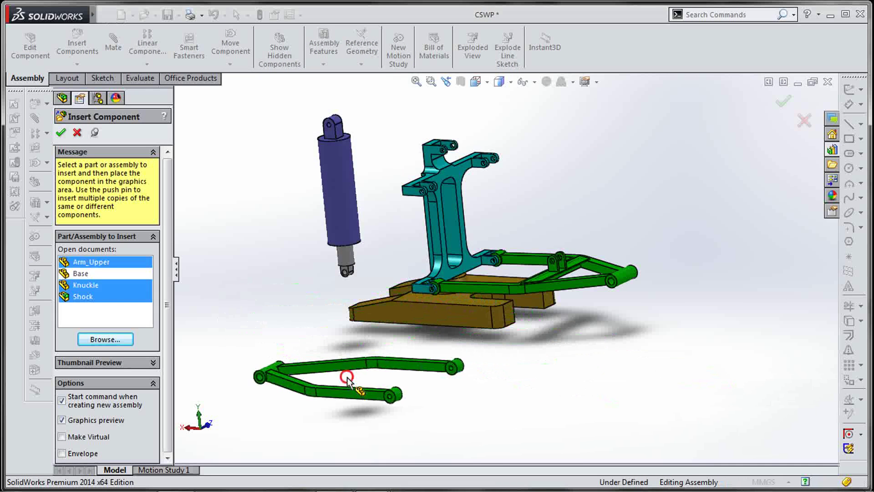
{"action": "left_click", "coordinate": [313, 365]}
Place the Knuckle beyond the free end of the lower arm and finish inserting components.
{"action": "left_click", "coordinate": [84, 294]}
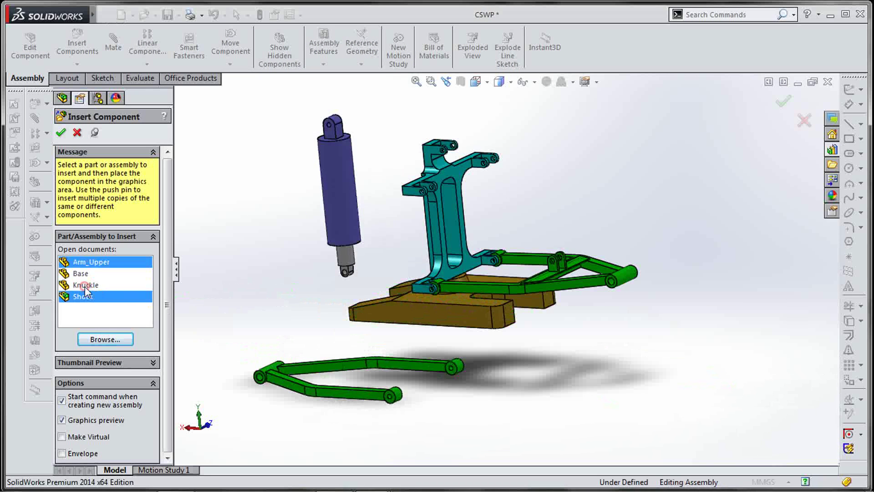
{"action": "left_click", "coordinate": [83, 285]}
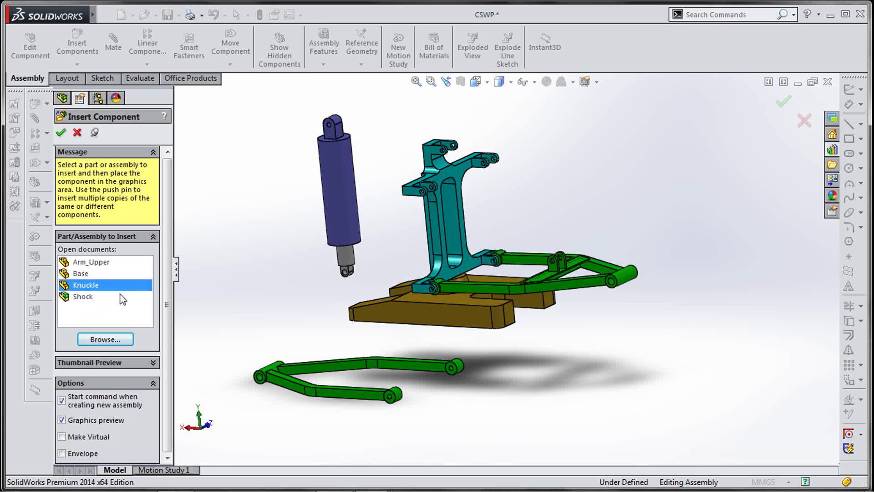
{"action": "left_click", "coordinate": [690, 216]}
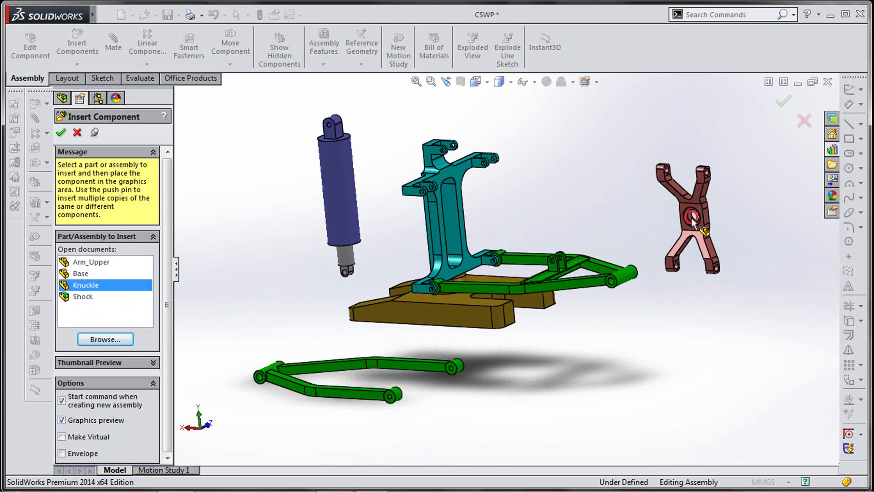
{"action": "left_click", "coordinate": [785, 100]}
Move the Shock assembly to the lower arm's side of the arm mount.
{"action": "scroll", "coordinate": [502, 243], "scroll_direction": "up", "scroll_amount": 3}
{"action": "scroll", "coordinate": [523, 268], "scroll_direction": "down", "scroll_amount": 2}
{"action": "scroll", "coordinate": [515, 284], "scroll_direction": "up", "scroll_amount": 3}
{"action": "left_click_drag", "start_coordinate": [369, 303], "coordinate": [600, 274]}
{"action": "left_click", "coordinate": [614, 257]}
Add a Concentric mate between the Shock_Housing lug hole and the hole in Arm_Mount's uppermost bracket.
{"action": "middle_click_drag", "start_coordinate": [622, 238], "coordinate": [573, 273]}
{"action": "scroll", "coordinate": [528, 173], "scroll_direction": "up", "scroll_amount": 5}
{"action": "left_click", "coordinate": [572, 272]}
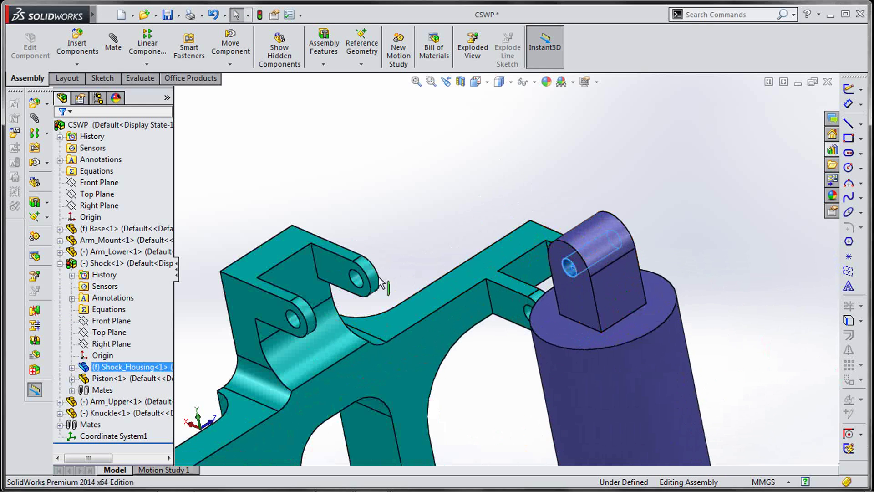
{"action": "scroll", "coordinate": [353, 277], "scroll_direction": "down", "scroll_amount": 3}
{"action": "left_click", "coordinate": [359, 273], "text": "ctrl"}
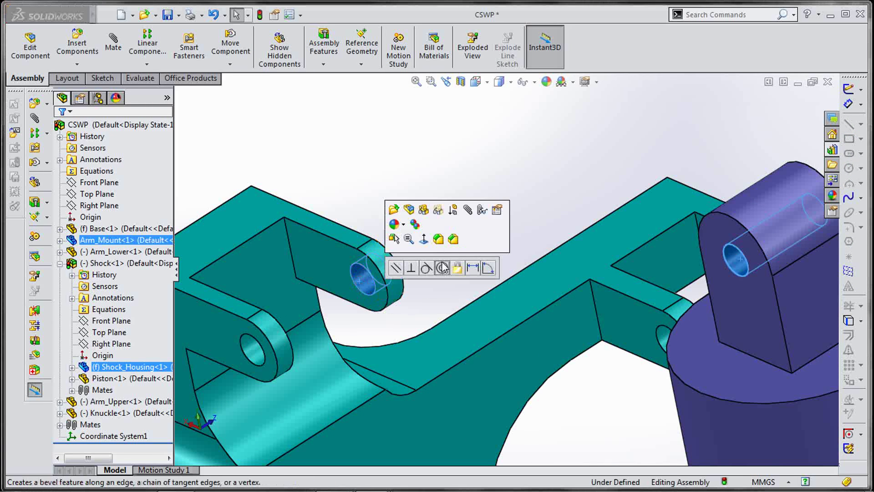
{"action": "left_click", "coordinate": [442, 268]}
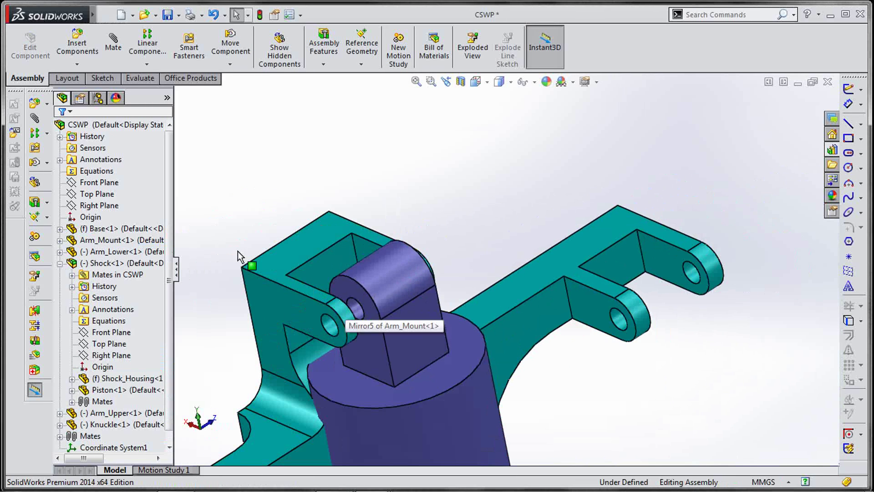
Start a Width mate and select the two inner faces of Arm_Mount's uppermost bracket as width selections.
{"action": "left_click", "coordinate": [219, 195]}
{"action": "left_click", "coordinate": [278, 204]}
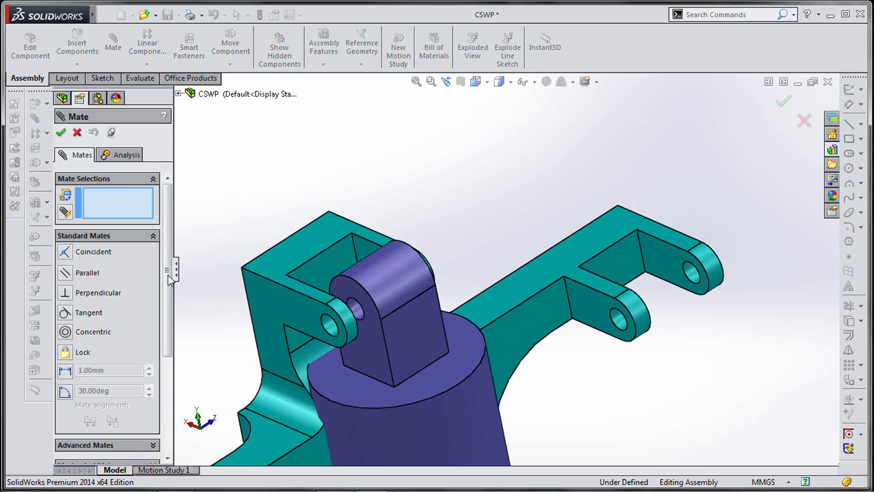
{"action": "left_click", "coordinate": [132, 236]}
{"action": "left_click", "coordinate": [114, 255]}
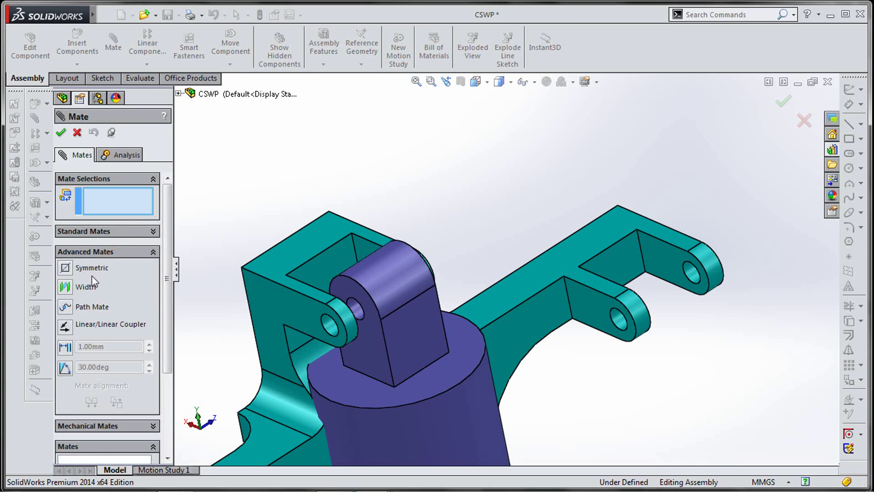
{"action": "left_click", "coordinate": [65, 287]}
{"action": "middle_click_drag", "start_coordinate": [382, 320], "coordinate": [362, 299]}
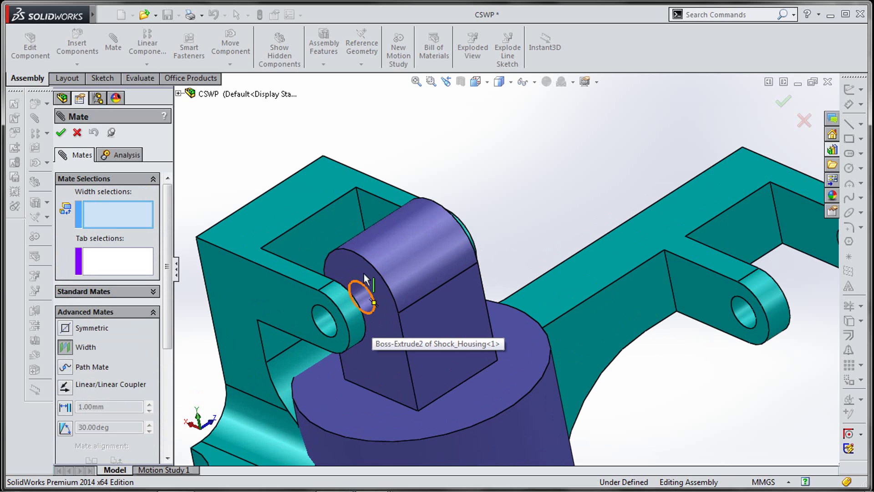
{"action": "left_click", "coordinate": [373, 211]}
{"action": "middle_click_drag", "start_coordinate": [372, 212], "coordinate": [334, 259]}
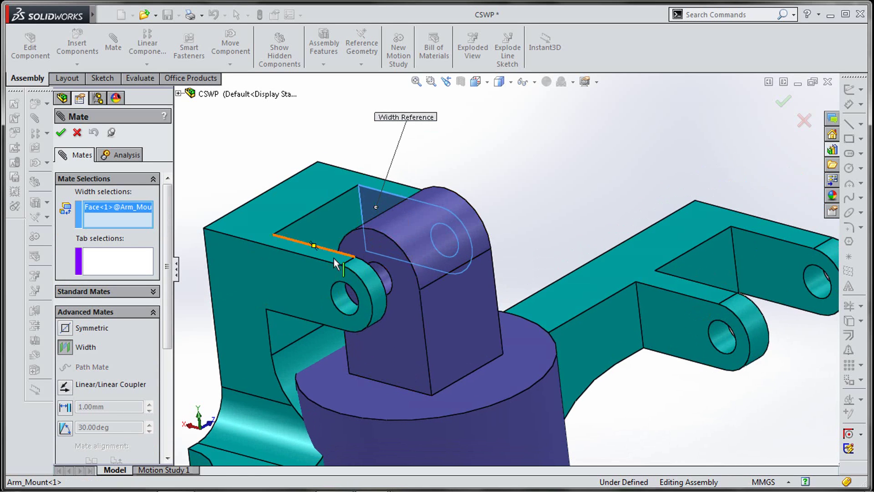
{"action": "right_click", "coordinate": [318, 271]}
{"action": "left_click", "coordinate": [346, 317]}
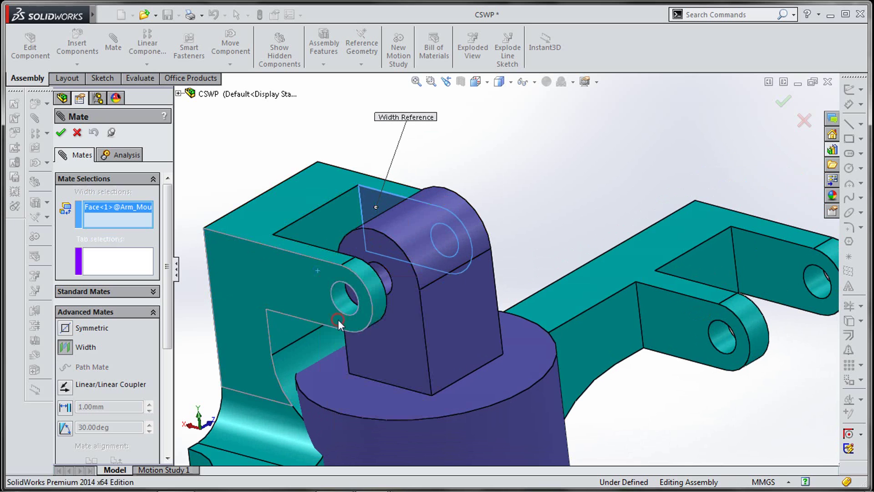
{"action": "left_click", "coordinate": [319, 274]}
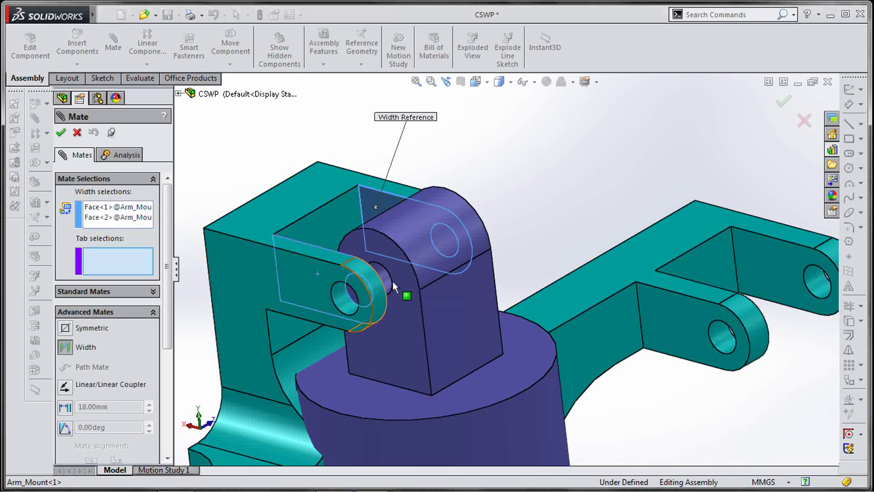
Use the two side faces of the Shock_Housing lug as tab selections and accept the Width mate.
{"action": "left_click", "coordinate": [404, 300]}
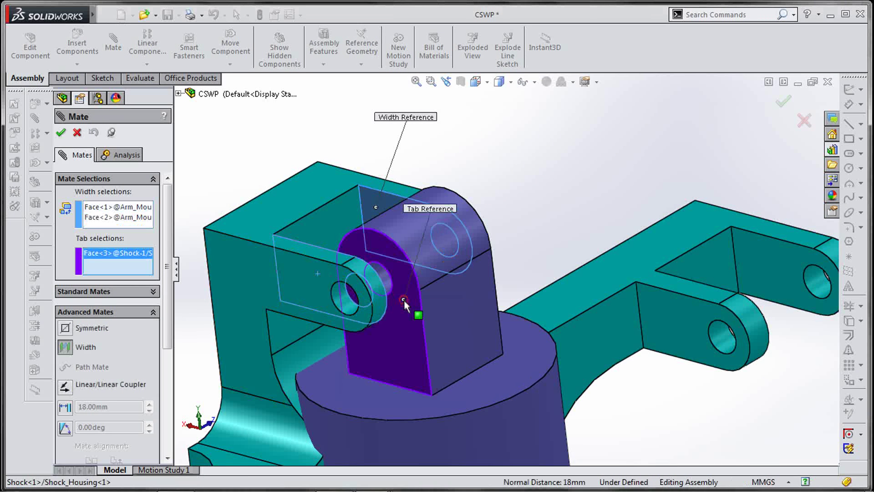
{"action": "right_click", "coordinate": [474, 223]}
{"action": "left_click", "coordinate": [501, 269]}
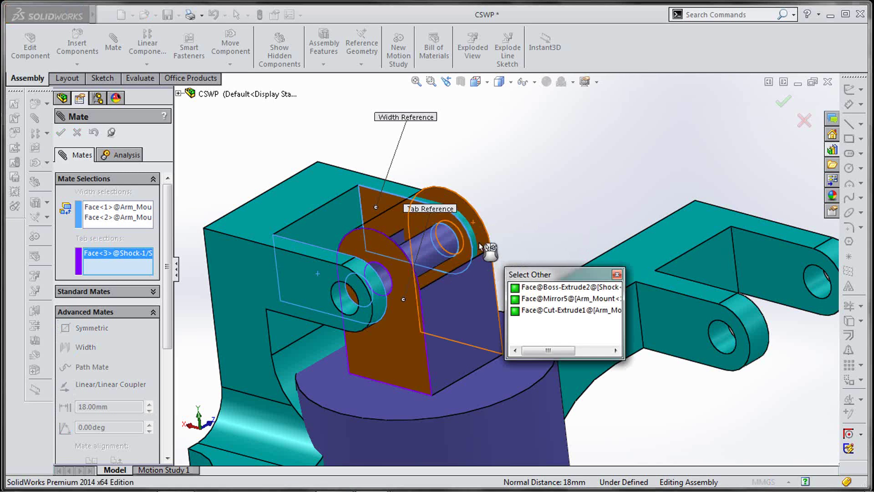
{"action": "left_click", "coordinate": [479, 244]}
{"action": "left_click", "coordinate": [479, 247]}
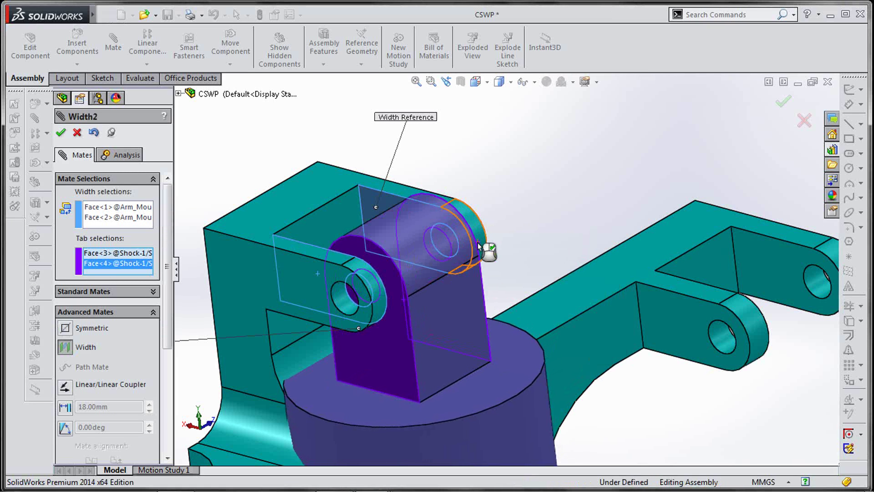
{"action": "right_click", "coordinate": [499, 245]}
Swing the Shock assembly outward about its upper pivot so the piston end sits above the lower arm's lugs.
{"action": "scroll", "coordinate": [491, 326], "scroll_direction": "up", "scroll_amount": 5}
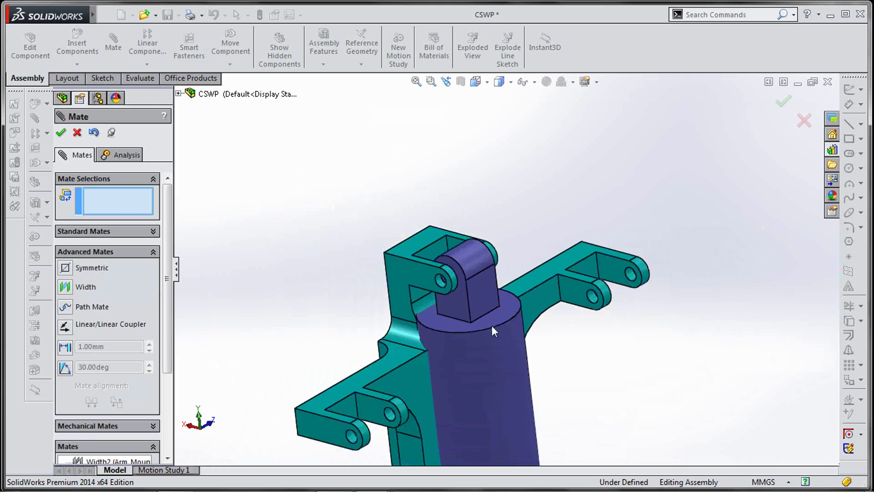
{"action": "scroll", "coordinate": [519, 365], "scroll_direction": "down", "scroll_amount": 2}
{"action": "left_click_drag", "start_coordinate": [494, 341], "coordinate": [652, 330]}
{"action": "scroll", "coordinate": [652, 329], "scroll_direction": "down", "scroll_amount": 3}
{"action": "scroll", "coordinate": [651, 329], "scroll_direction": "down", "scroll_amount": 2}
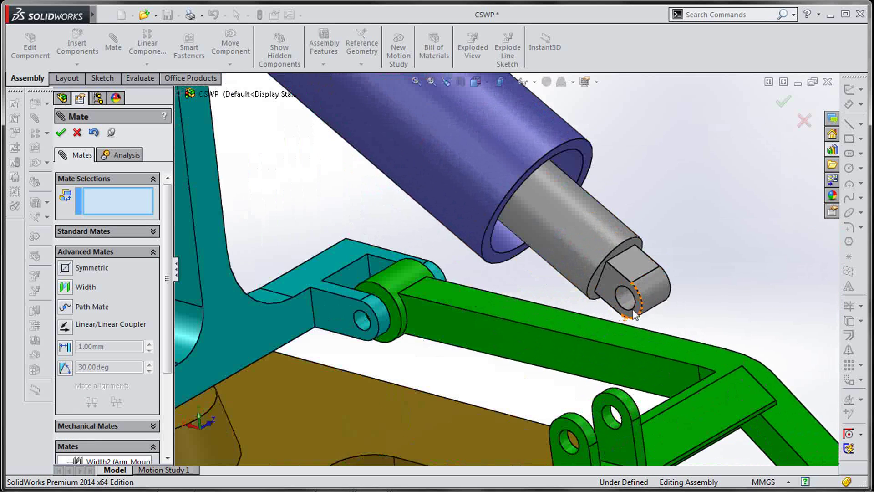
Add a Concentric mate between the Piston's end hole and the lug hole on Arm_Lower, and finish mating.
{"action": "left_click", "coordinate": [625, 297]}
{"action": "scroll", "coordinate": [612, 373], "scroll_direction": "down", "scroll_amount": 2}
{"action": "scroll", "coordinate": [608, 387], "scroll_direction": "down", "scroll_amount": 2}
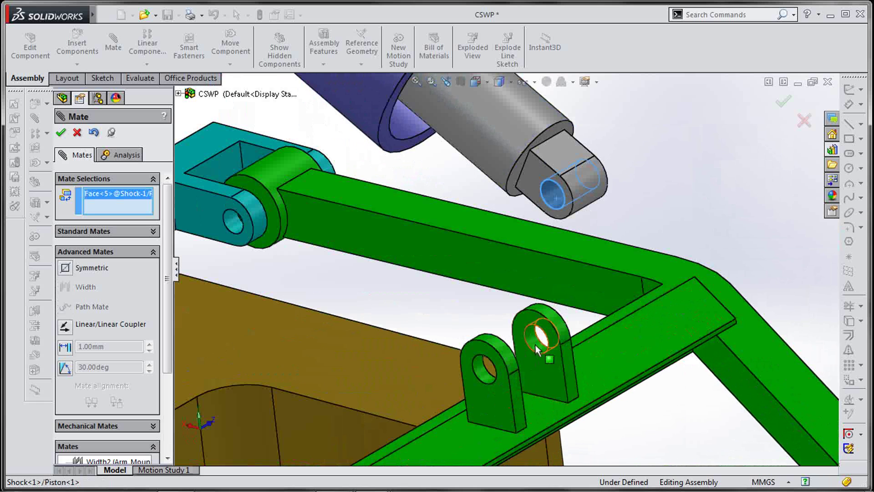
{"action": "left_click", "coordinate": [535, 344]}
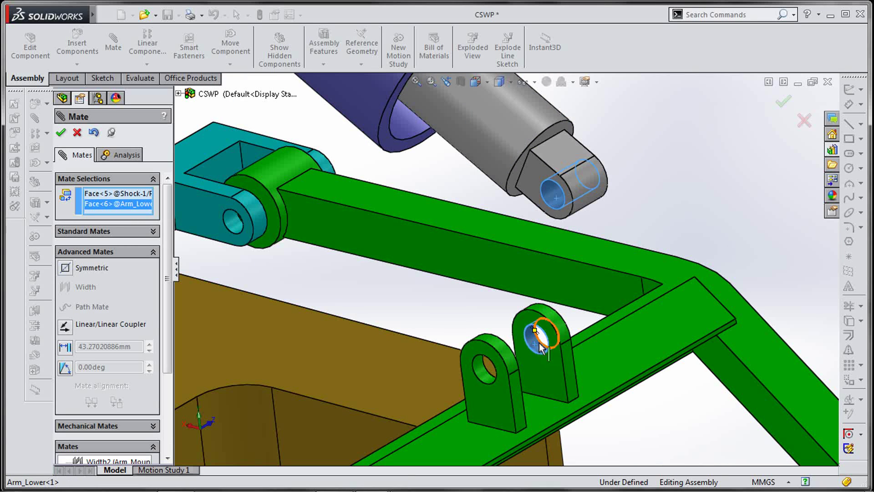
{"action": "left_click", "coordinate": [83, 232]}
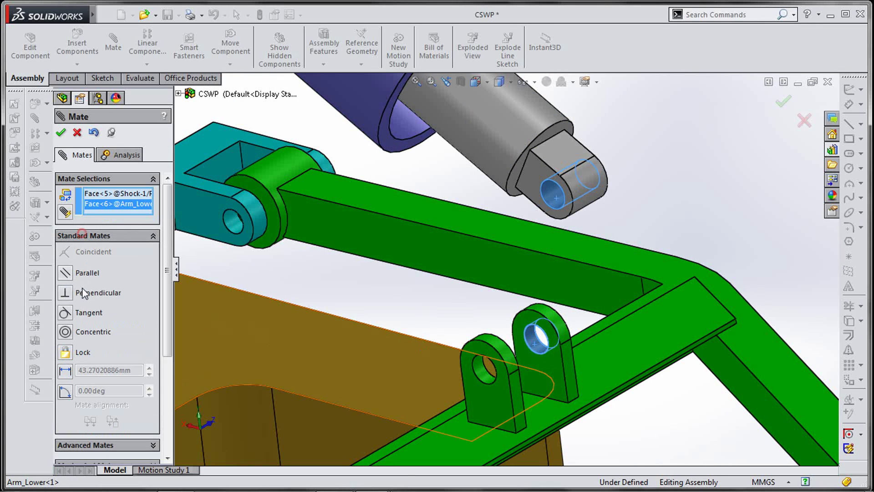
{"action": "left_click", "coordinate": [69, 331]}
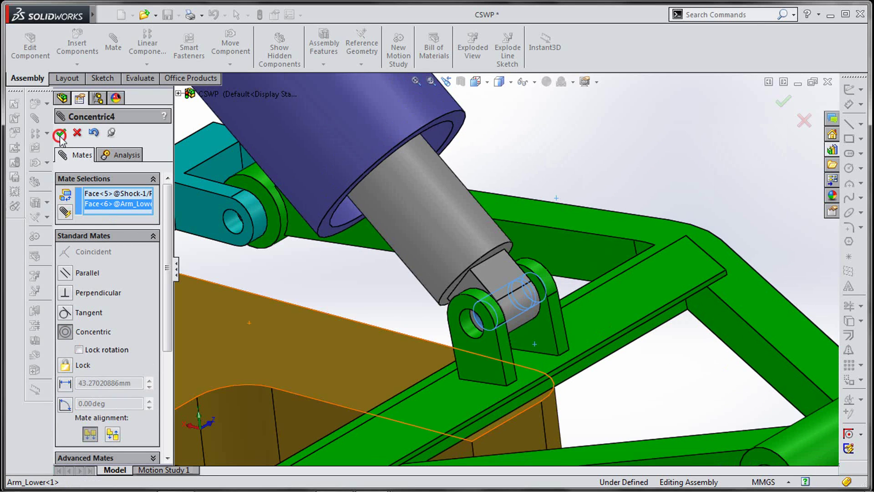
{"action": "left_click", "coordinate": [60, 135]}
{"action": "key", "text": "ctrl+7"}
{"action": "left_click", "coordinate": [578, 241]}
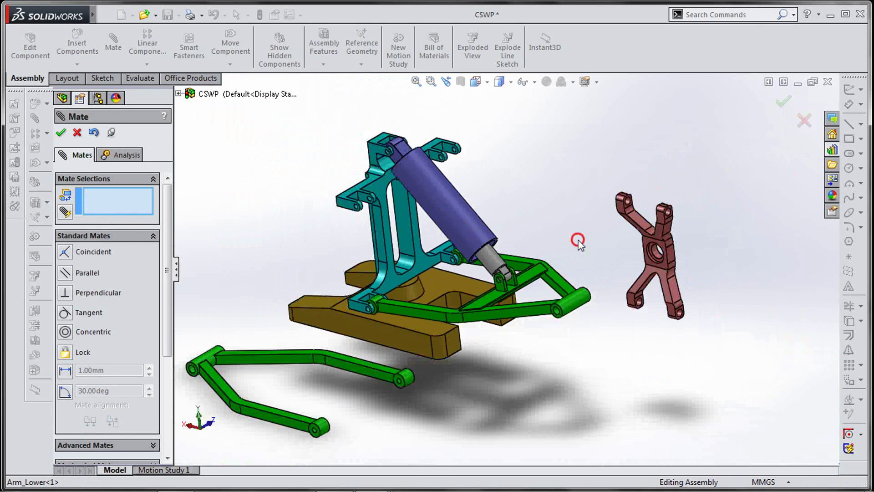
{"action": "middle_click_drag", "start_coordinate": [591, 342], "coordinate": [614, 333]}
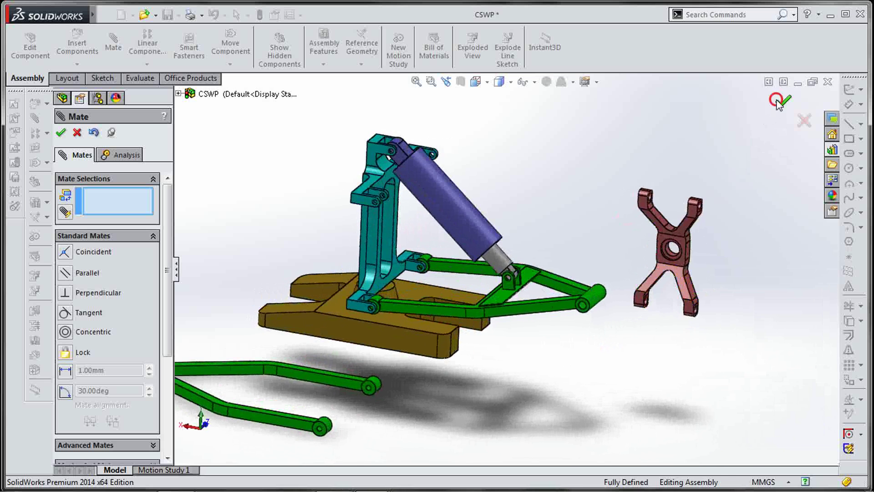
{"action": "left_click", "coordinate": [779, 102]}
Rotate the Knuckle to face the lower arm, and turn Arm_Upper so its two legs point the same way as Arm_Lower's.
{"action": "left_click", "coordinate": [229, 64]}
{"action": "left_click", "coordinate": [246, 91]}
{"action": "left_click_drag", "start_coordinate": [657, 295], "coordinate": [541, 334]}
{"action": "middle_click_drag", "start_coordinate": [541, 334], "coordinate": [273, 408]}
{"action": "scroll", "coordinate": [509, 267], "scroll_direction": "up", "scroll_amount": 2}
{"action": "left_click_drag", "start_coordinate": [304, 330], "coordinate": [507, 324]}
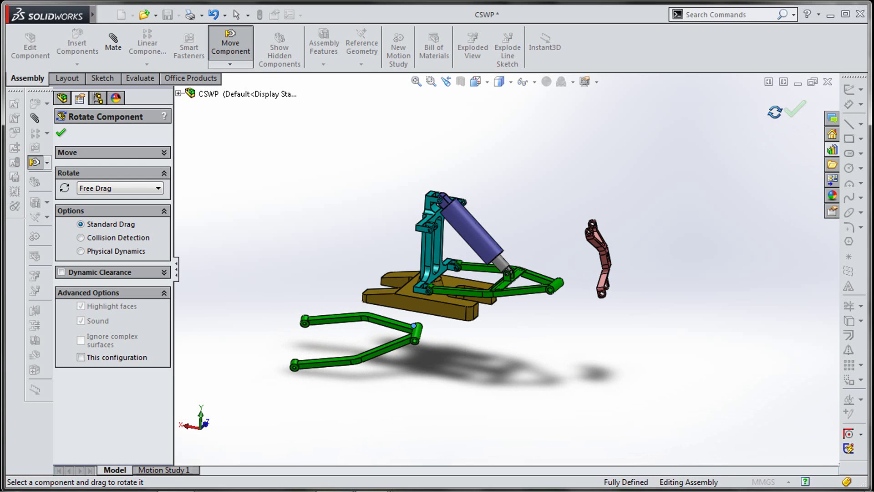
{"action": "left_click", "coordinate": [795, 108]}
Add a Concentric mate between the Knuckle's lower lug hole and the bore of Arm_Lower's end barrel.
{"action": "scroll", "coordinate": [547, 302], "scroll_direction": "down", "scroll_amount": 5}
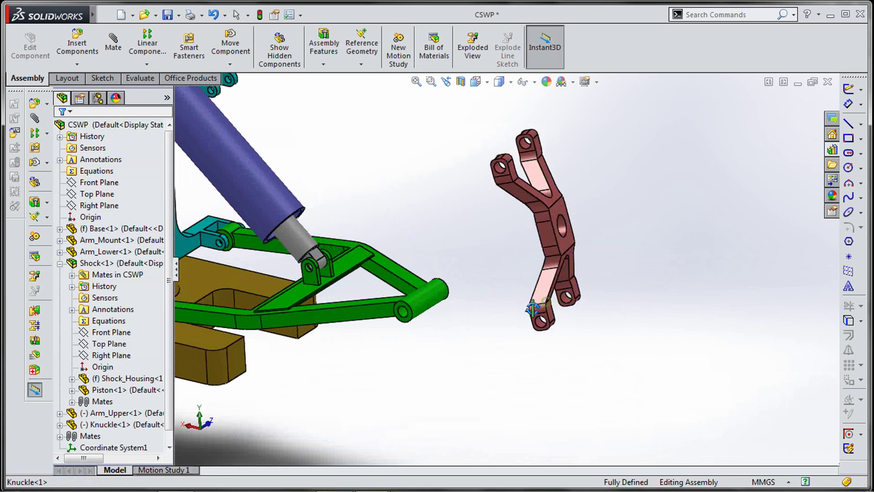
{"action": "scroll", "coordinate": [533, 308], "scroll_direction": "down", "scroll_amount": 3}
{"action": "left_click", "coordinate": [535, 287]}
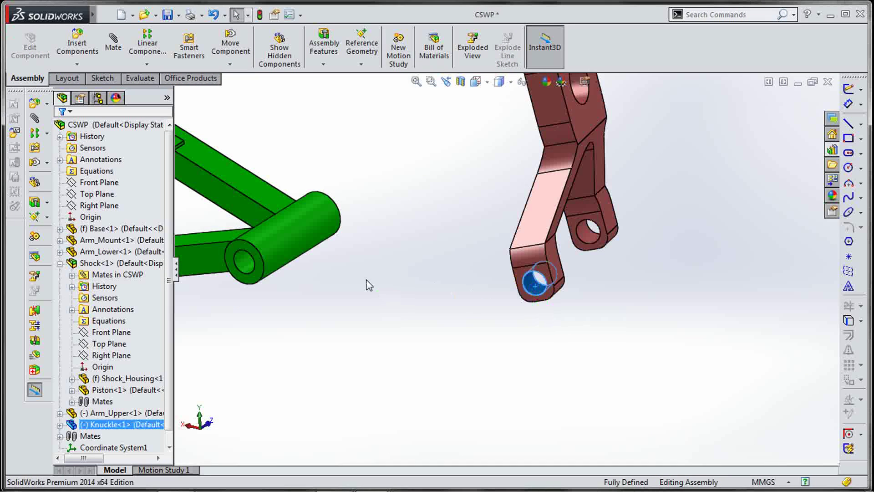
{"action": "scroll", "coordinate": [395, 269], "scroll_direction": "down", "scroll_amount": 3}
{"action": "left_click", "coordinate": [396, 264], "text": "ctrl"}
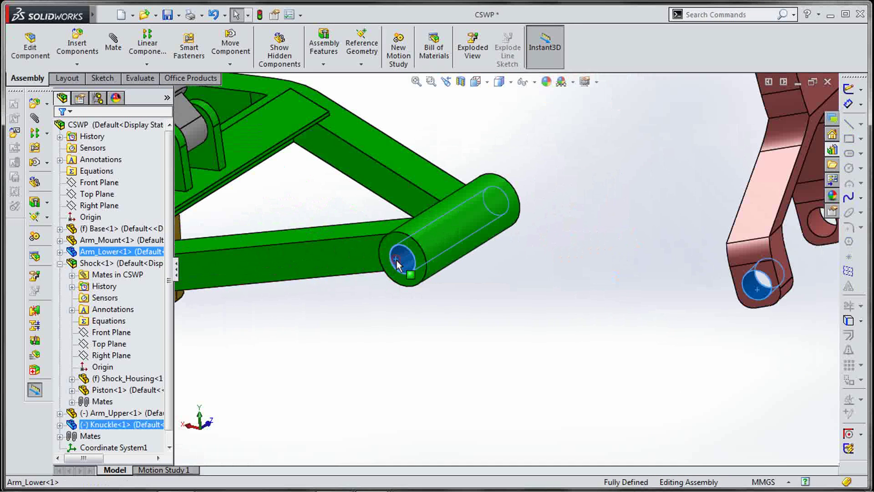
{"action": "left_click", "coordinate": [479, 246]}
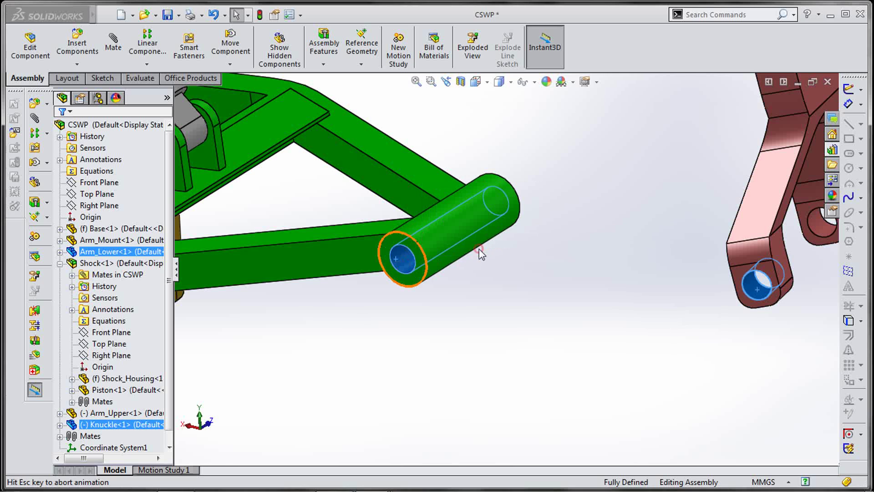
{"action": "middle_click_drag", "start_coordinate": [528, 257], "coordinate": [526, 223]}
{"action": "left_click", "coordinate": [602, 266]}
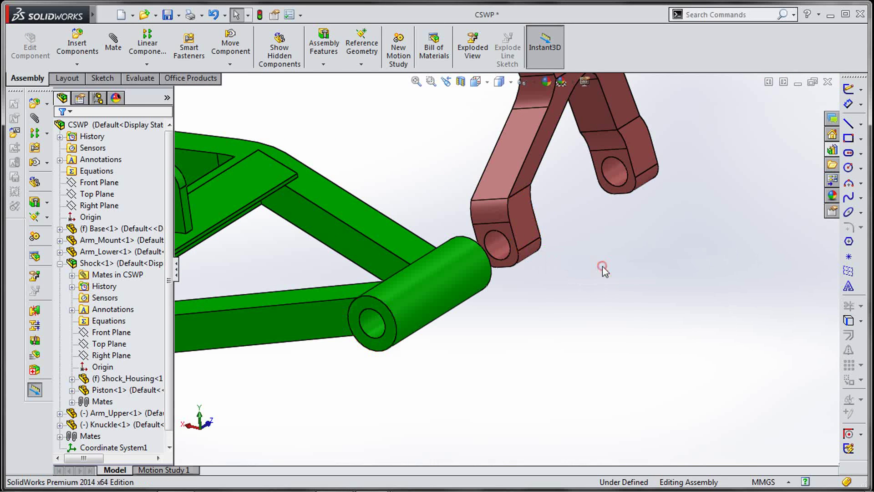
Start a Width mate and select both end faces of Arm_Lower's barrel as width selections.
{"action": "key", "text": "m"}
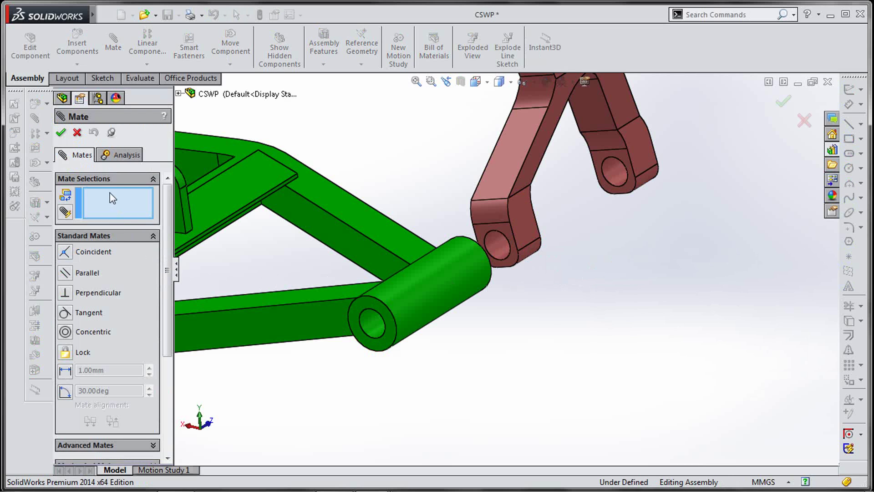
{"action": "left_click", "coordinate": [154, 237]}
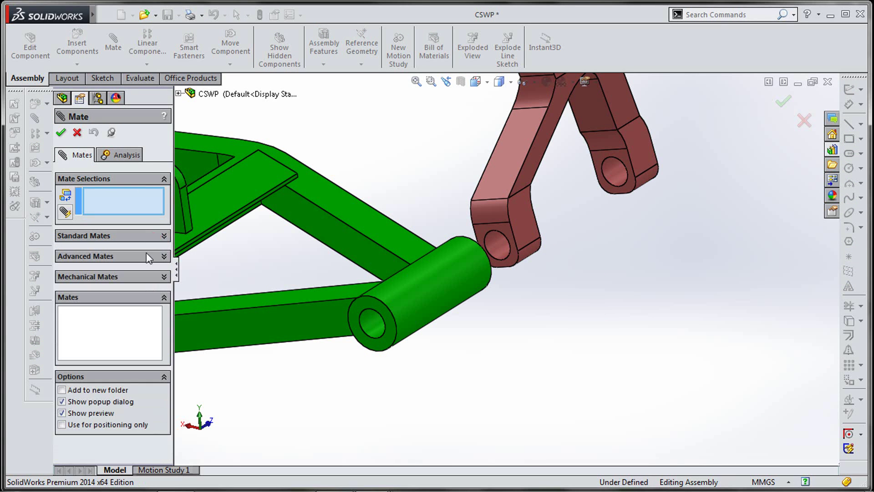
{"action": "left_click", "coordinate": [147, 253]}
{"action": "left_click", "coordinate": [96, 287]}
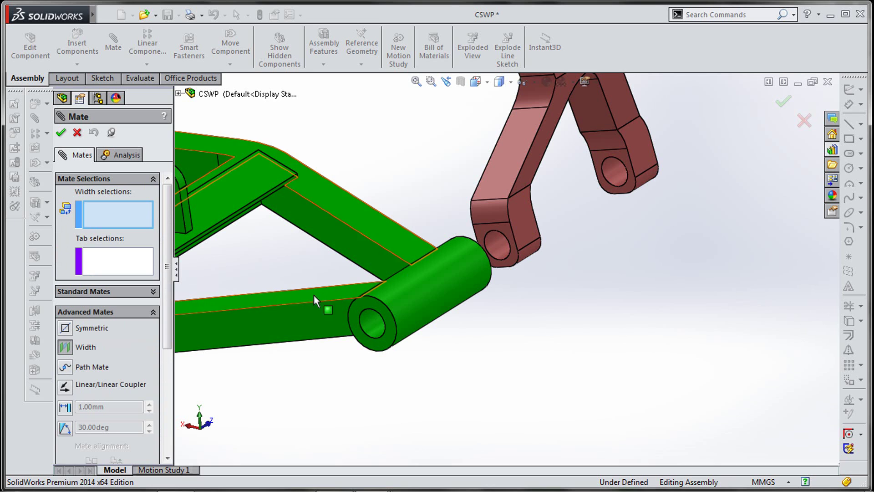
{"action": "left_click", "coordinate": [365, 302]}
{"action": "right_click", "coordinate": [474, 252]}
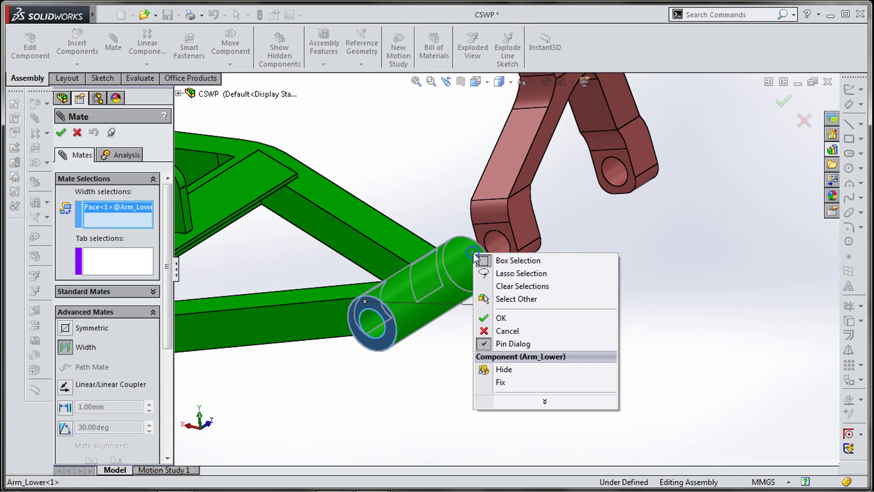
{"action": "left_click", "coordinate": [501, 300]}
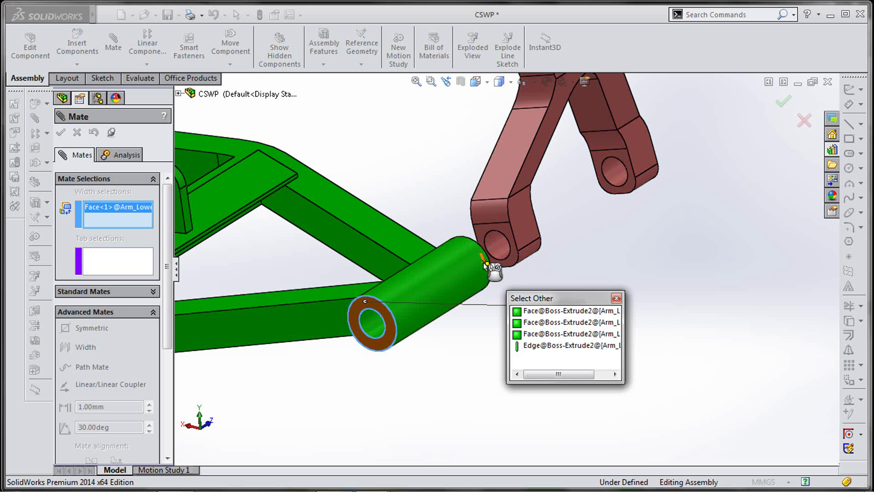
{"action": "right_click", "coordinate": [482, 263]}
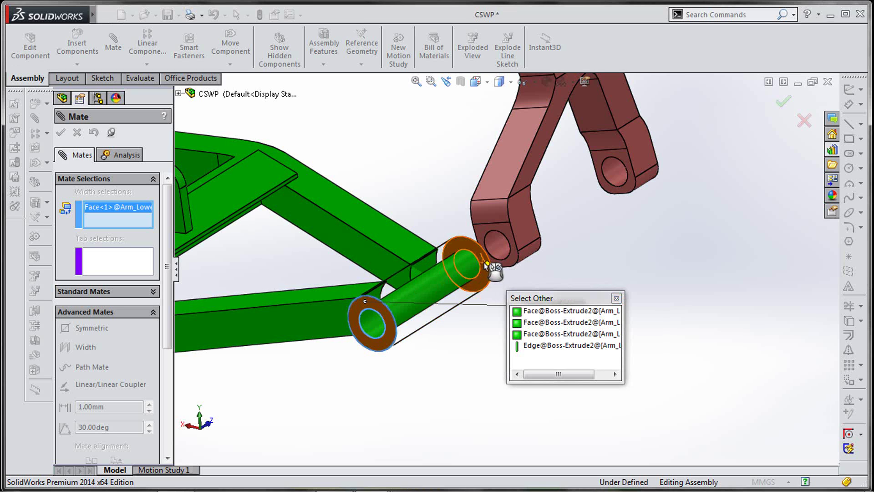
{"action": "left_click", "coordinate": [484, 270]}
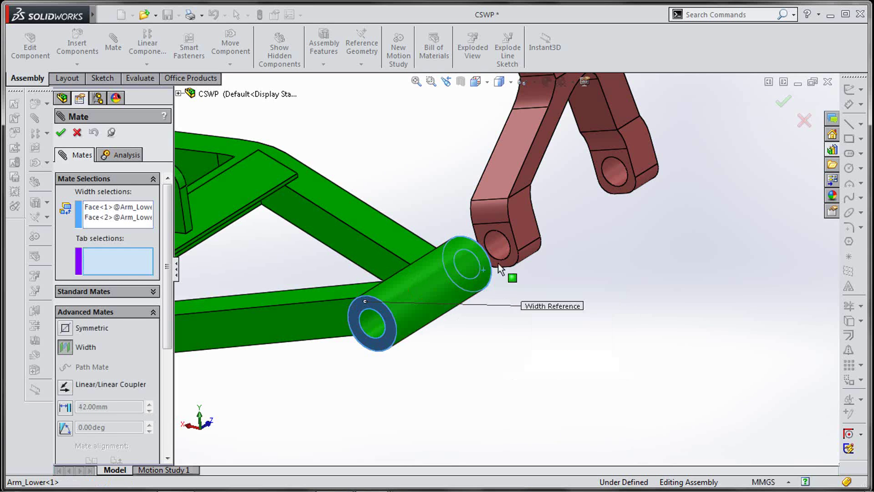
Use the outer faces of the Knuckle's two lower lugs as tab selections and accept the Width mate.
{"action": "left_click", "coordinate": [514, 254]}
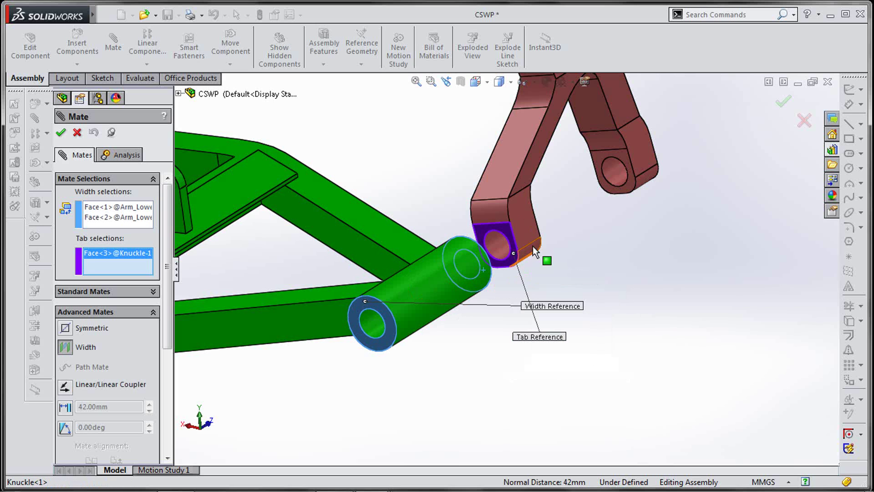
{"action": "right_click", "coordinate": [652, 154]}
{"action": "left_click", "coordinate": [665, 200]}
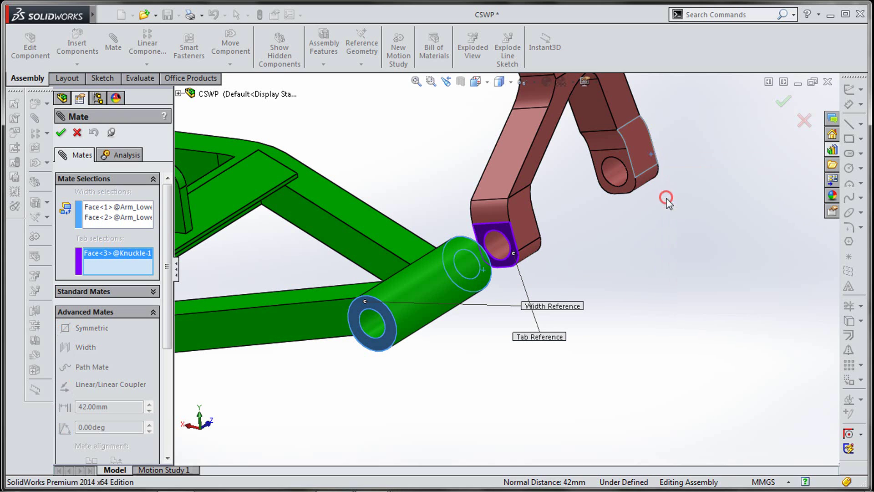
{"action": "left_click", "coordinate": [653, 165]}
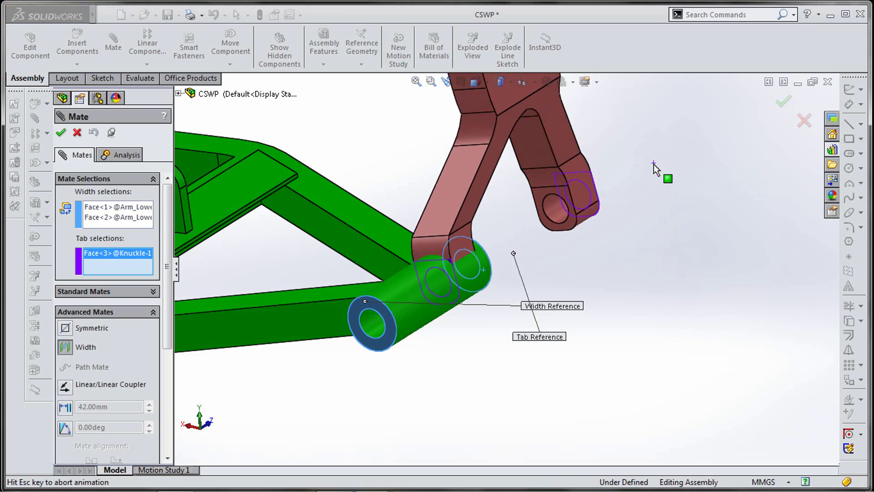
{"action": "key", "text": "Return"}
Swing the Knuckle slightly away from the Shock about its lower pivot on Arm_Lower.
{"action": "scroll", "coordinate": [542, 275], "scroll_direction": "up", "scroll_amount": 5}
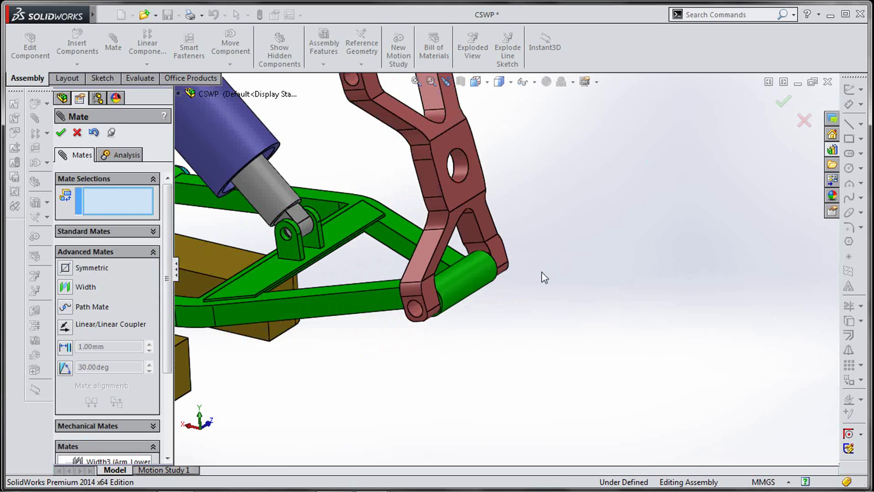
{"action": "middle_click_drag", "start_coordinate": [474, 282], "coordinate": [485, 184]}
{"action": "mouse_move", "coordinate": [499, 182]}
{"action": "left_mouse_down"}
{"action": "mouse_move", "coordinate": [524, 184]}
{"action": "mouse_move", "coordinate": [507, 185]}
{"action": "left_mouse_up"}
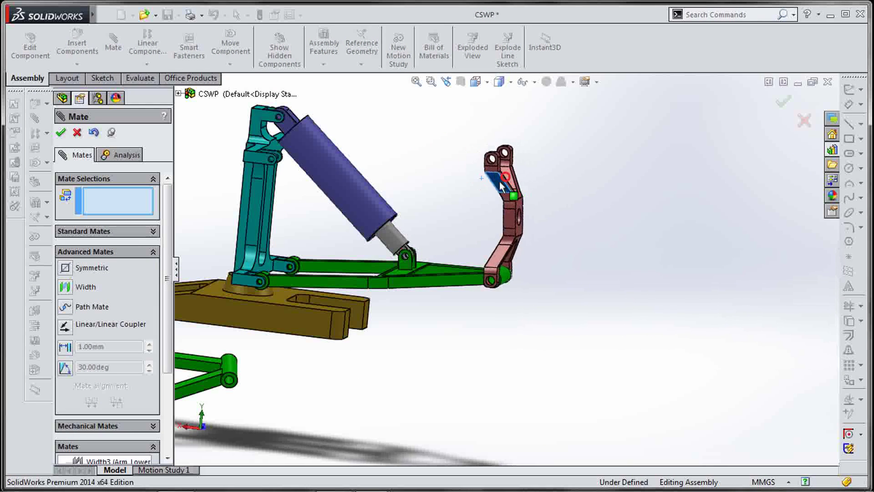
Move Arm_Upper from beneath the base to above the Shock, roughly between Arm_Mount and the Knuckle.
{"action": "scroll", "coordinate": [455, 282], "scroll_direction": "up", "scroll_amount": 4}
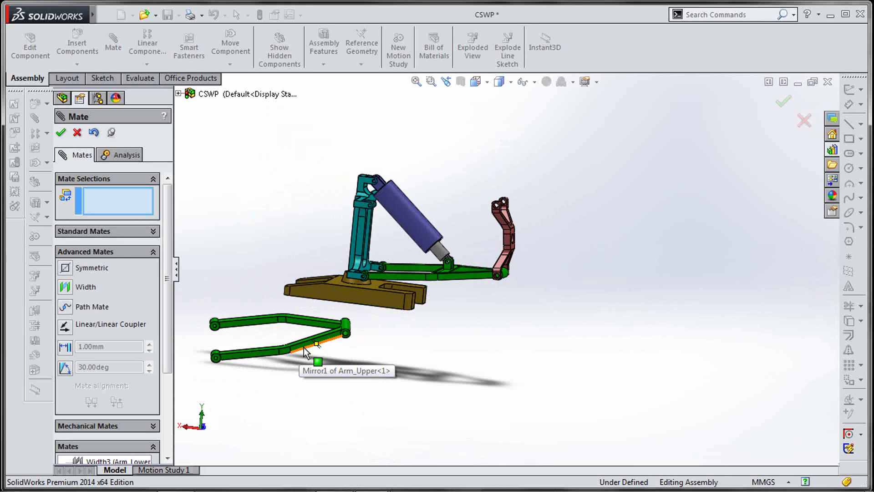
{"action": "left_click_drag", "start_coordinate": [304, 352], "coordinate": [468, 180]}
{"action": "scroll", "coordinate": [387, 273], "scroll_direction": "down", "scroll_amount": 6}
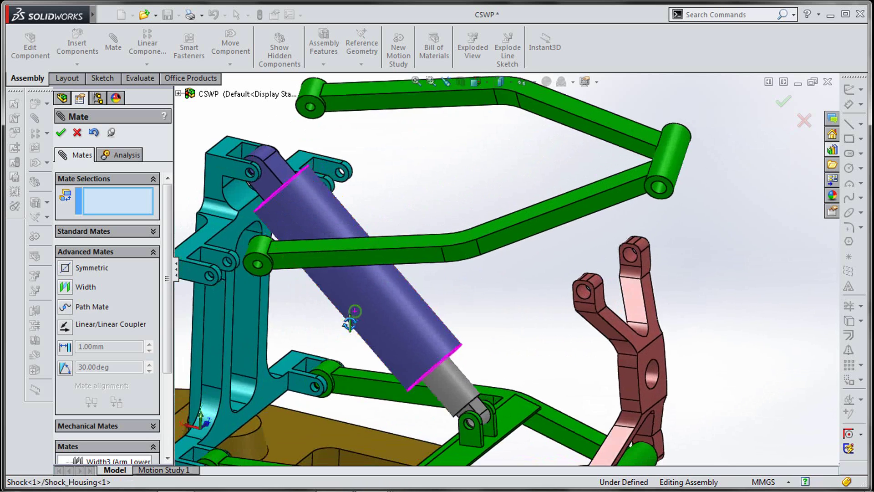
{"action": "scroll", "coordinate": [247, 357], "scroll_direction": "up", "scroll_amount": 3}
Start a Width mate and select both end faces of Arm_Upper's near mount-side barrel as width selections.
{"action": "left_click", "coordinate": [67, 287]}
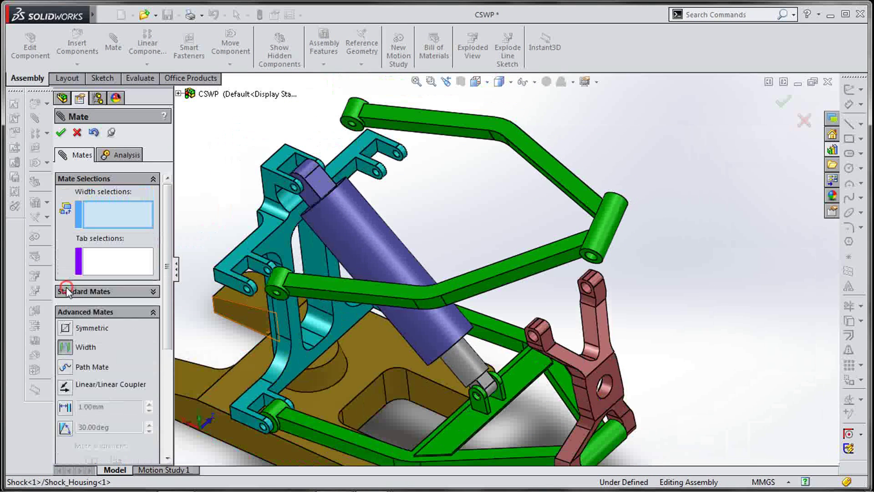
{"action": "scroll", "coordinate": [261, 280], "scroll_direction": "down", "scroll_amount": 4}
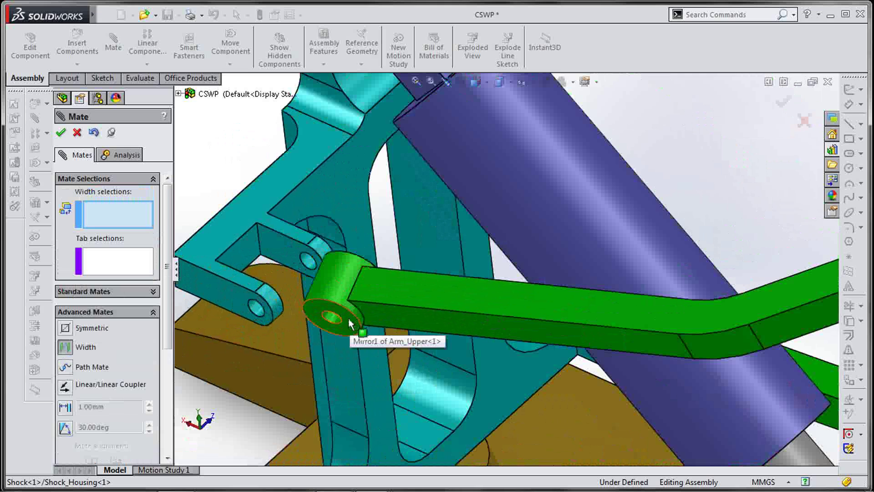
{"action": "left_click", "coordinate": [351, 302]}
{"action": "right_click", "coordinate": [354, 258]}
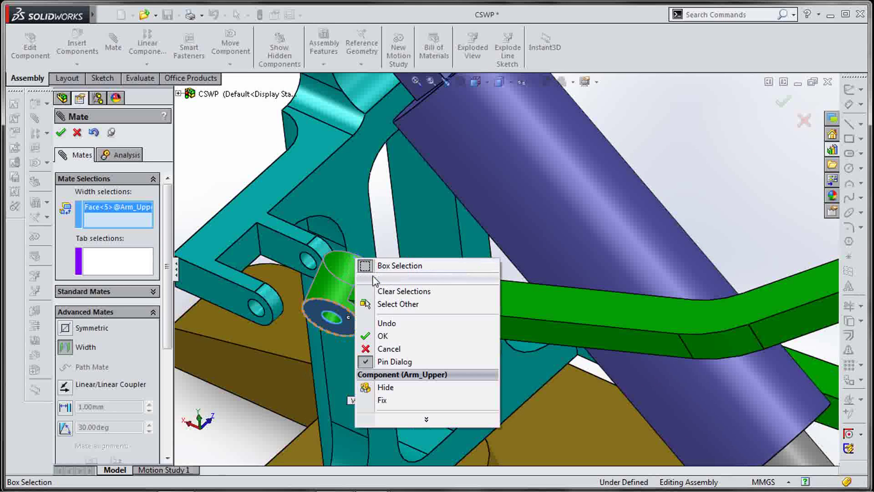
{"action": "left_click", "coordinate": [378, 304]}
{"action": "left_click", "coordinate": [410, 299]}
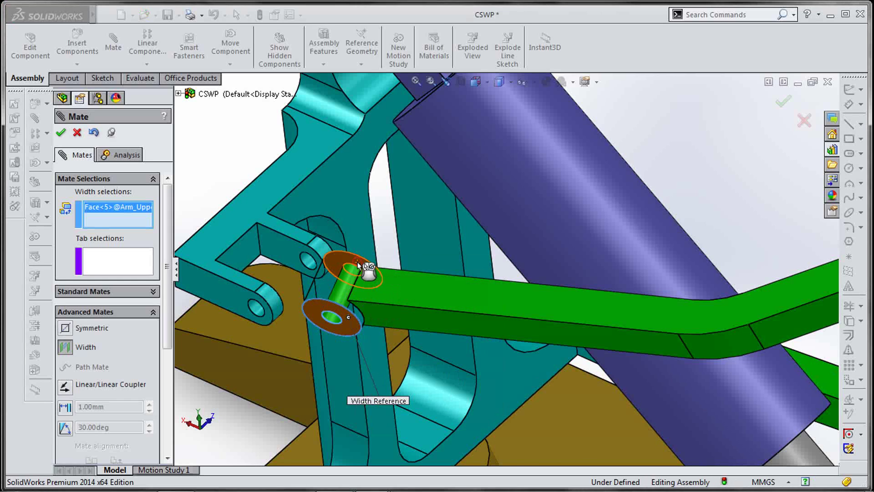
Use the inner faces of Arm_Mount's near upper pair of lugs as tab selections and accept the Width mate.
{"action": "left_click", "coordinate": [288, 248]}
{"action": "right_click", "coordinate": [232, 292]}
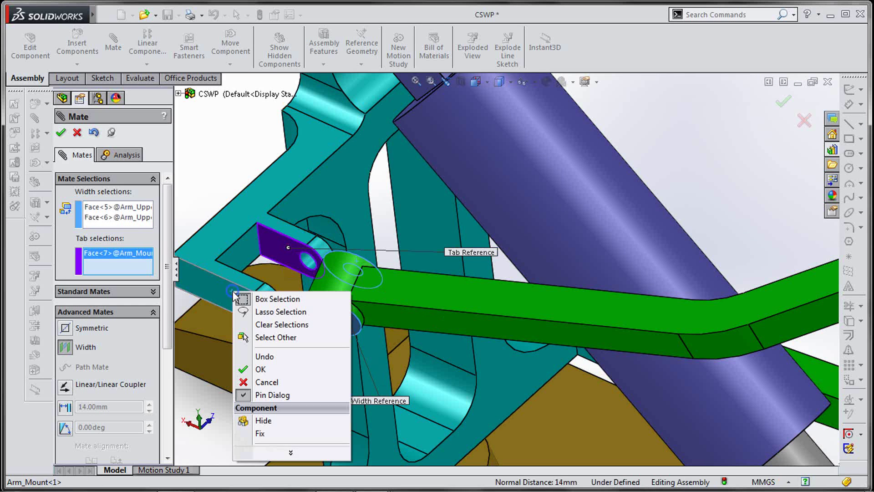
{"action": "left_click", "coordinate": [273, 337]}
{"action": "left_click", "coordinate": [242, 293]}
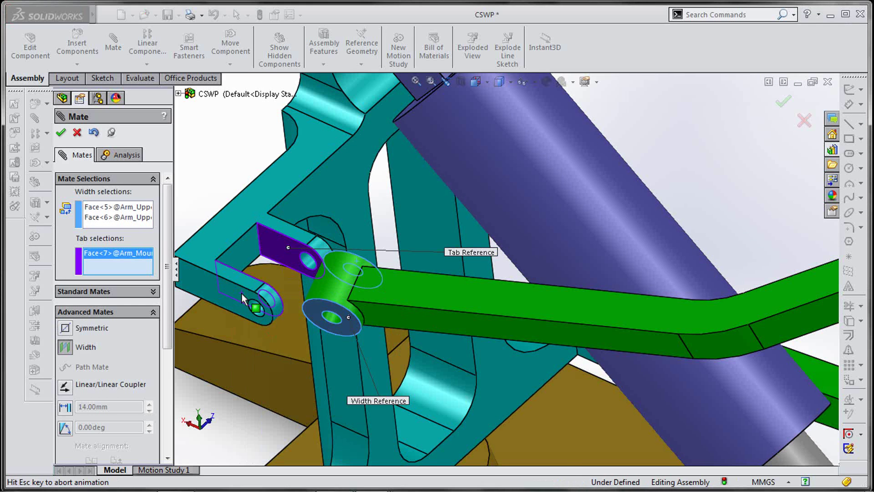
{"action": "key", "text": "Return"}
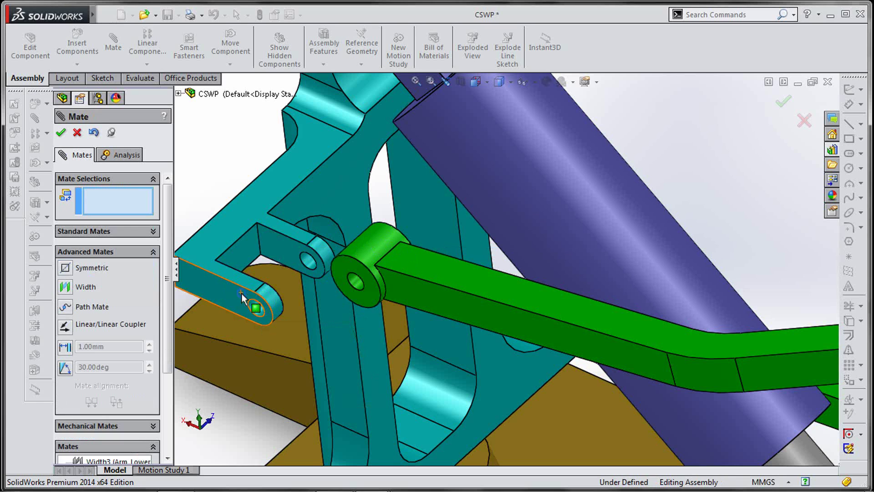
Add a Concentric mate between the bore of Arm_Upper's outer end barrel and the Knuckle's upper lug hole, and finish mating.
{"action": "scroll", "coordinate": [503, 354], "scroll_direction": "up", "scroll_amount": 5}
{"action": "scroll", "coordinate": [503, 354], "scroll_direction": "up", "scroll_amount": 3}
{"action": "scroll", "coordinate": [631, 285], "scroll_direction": "down", "scroll_amount": 8}
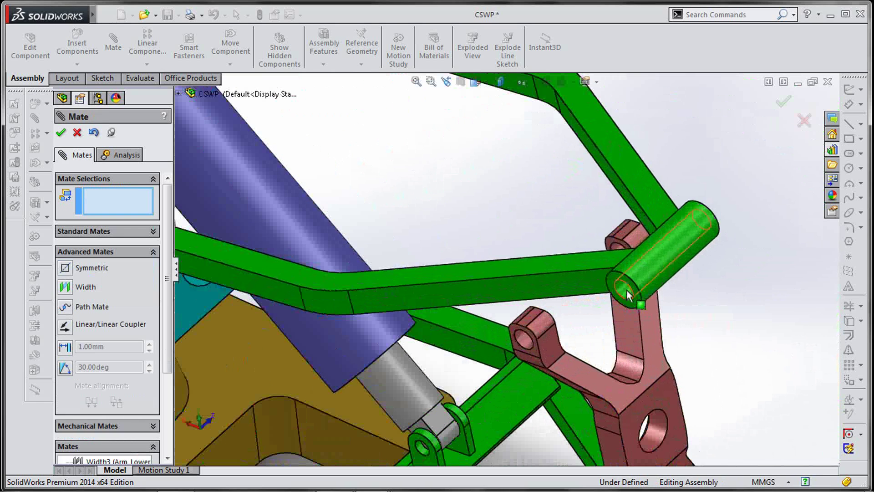
{"action": "left_click", "coordinate": [627, 290]}
{"action": "left_click", "coordinate": [520, 340]}
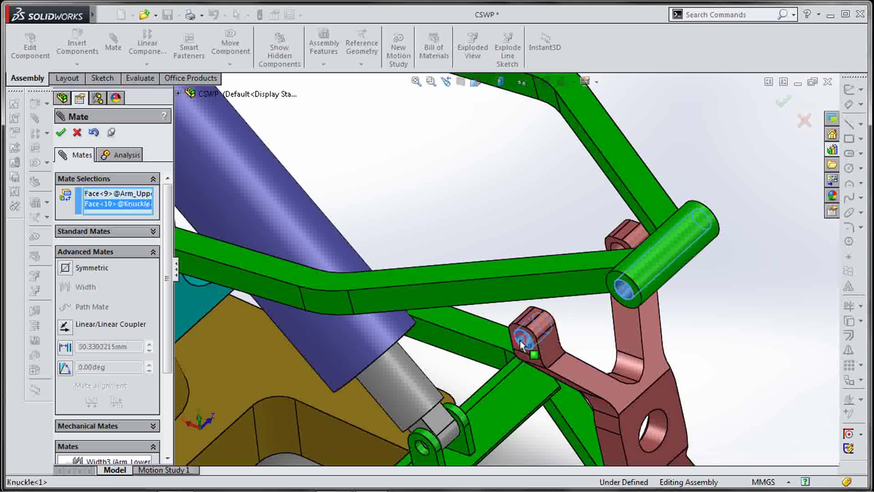
{"action": "left_click", "coordinate": [145, 231]}
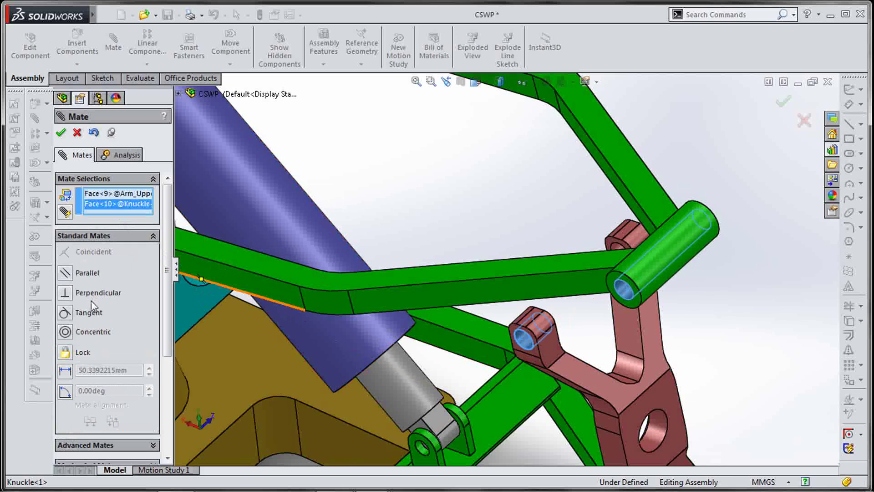
{"action": "left_click", "coordinate": [78, 331]}
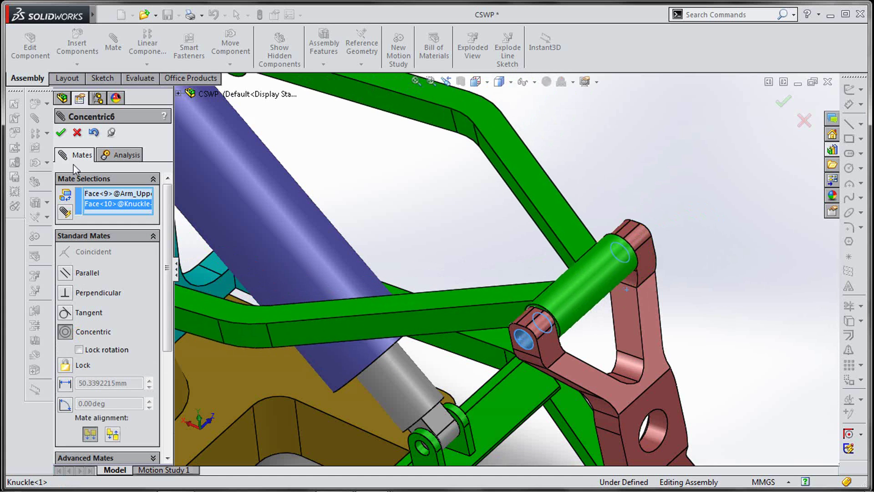
{"action": "left_click", "coordinate": [61, 134]}
{"action": "key", "text": "f"}
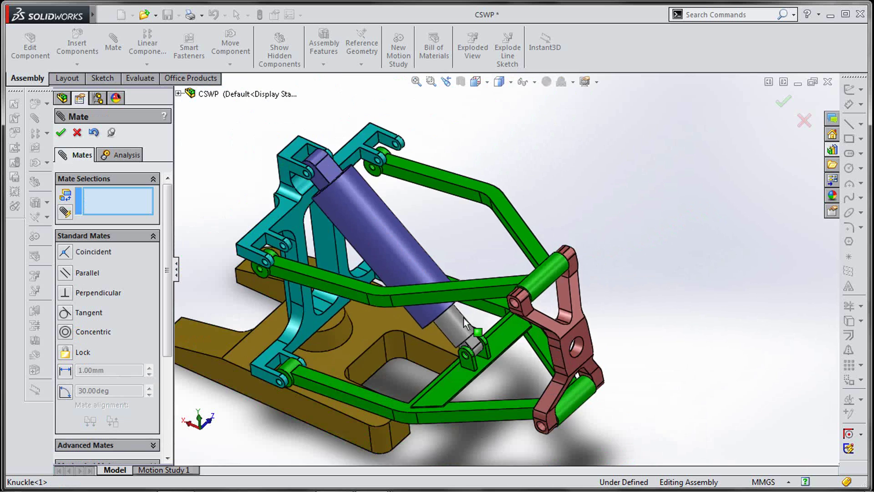
{"action": "left_click", "coordinate": [61, 133]}
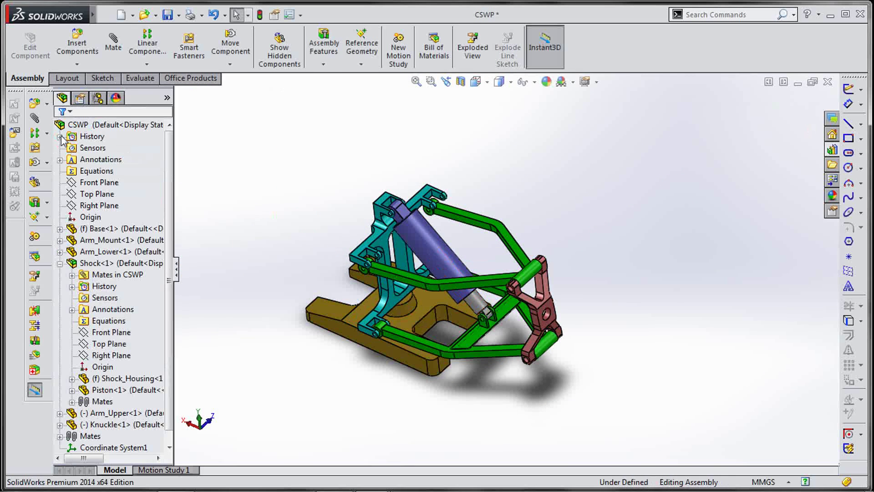
Collapse the Shock subassembly in the feature tree and rebuild the assembly.
{"action": "left_click", "coordinate": [60, 263]}
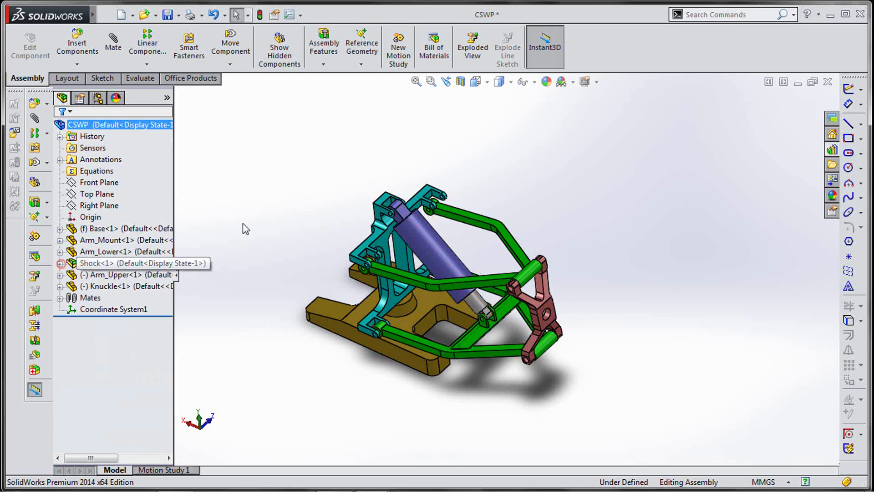
{"action": "left_click", "coordinate": [262, 15]}
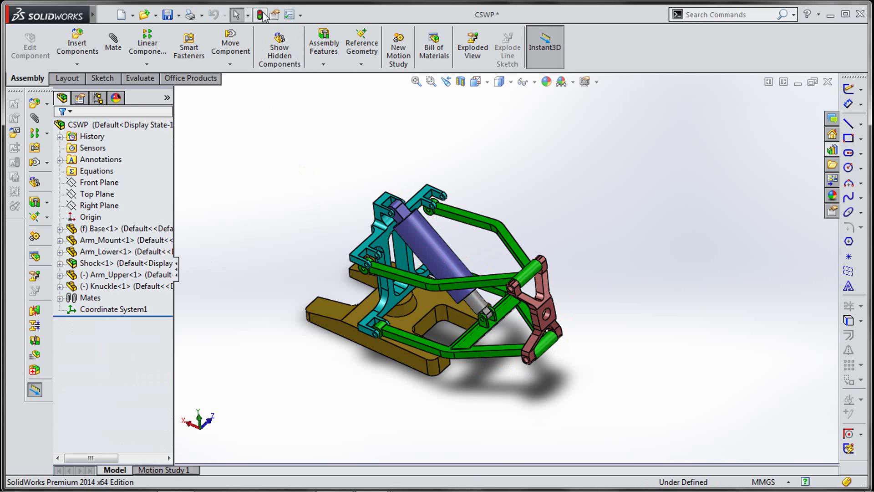
Add a Concentric mate between the bore of Arm_Upper's near mount-side barrel and the hole in Arm_Mount's upper lug.
{"action": "scroll", "coordinate": [450, 254], "scroll_direction": "down", "scroll_amount": 2}
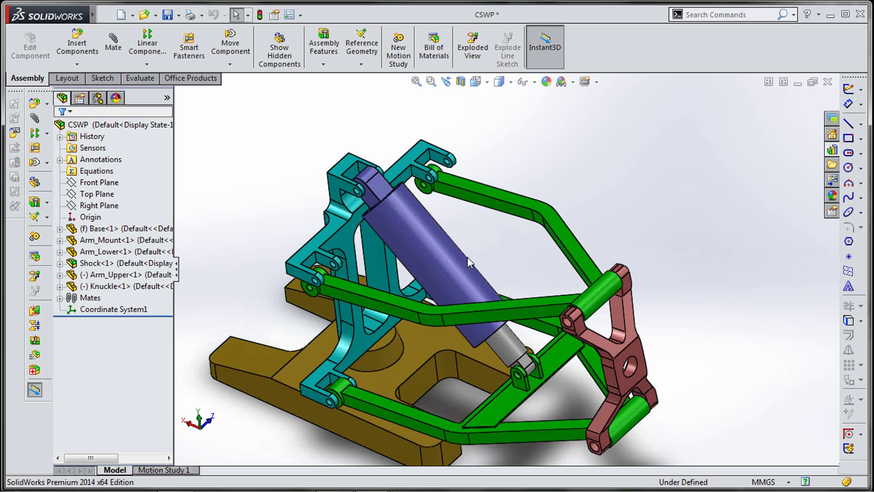
{"action": "scroll", "coordinate": [346, 300], "scroll_direction": "down", "scroll_amount": 4}
{"action": "left_click", "coordinate": [346, 286]}
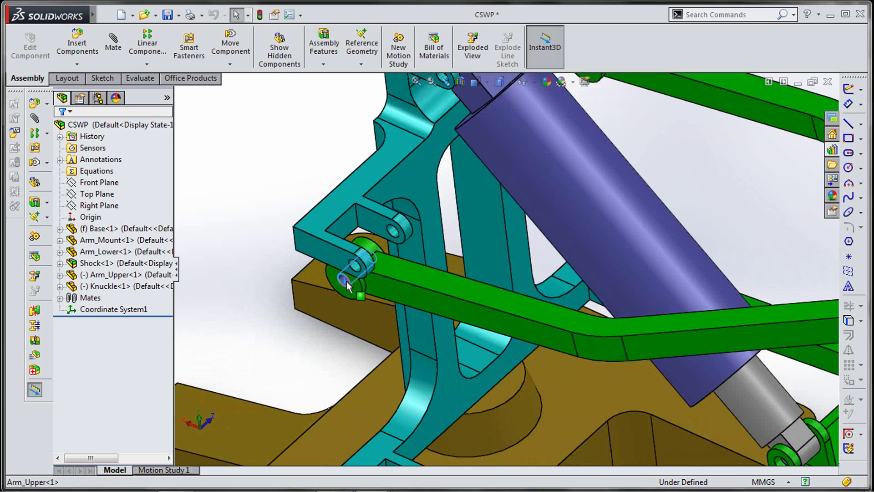
{"action": "scroll", "coordinate": [359, 273], "scroll_direction": "down", "scroll_amount": 5}
{"action": "left_click", "coordinate": [415, 260], "text": "ctrl"}
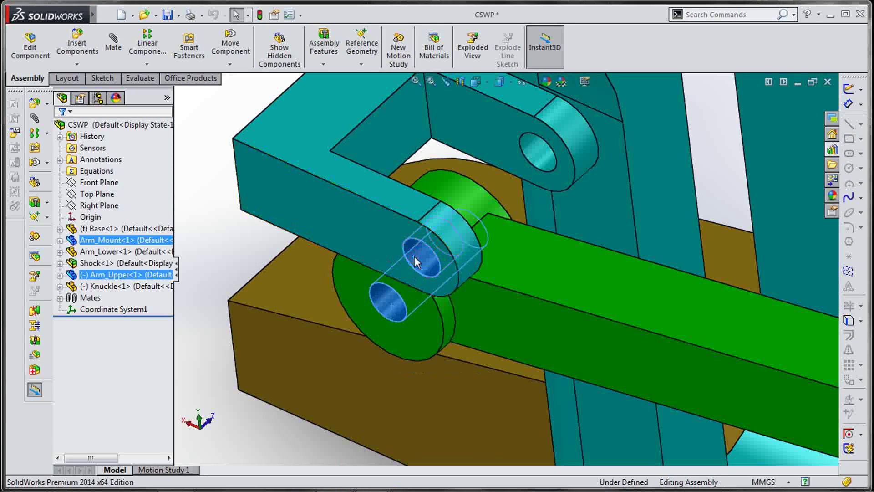
{"action": "left_click", "coordinate": [497, 242]}
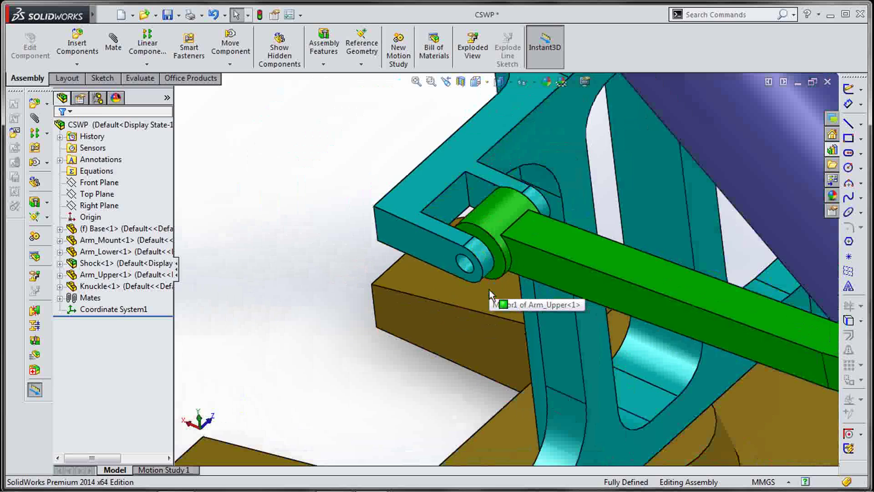
Compare the mated assembly with the Question 8 figures in the exam PDF and read its center-of-mass answer options.
{"action": "scroll", "coordinate": [490, 293], "scroll_direction": "up", "scroll_amount": 10}
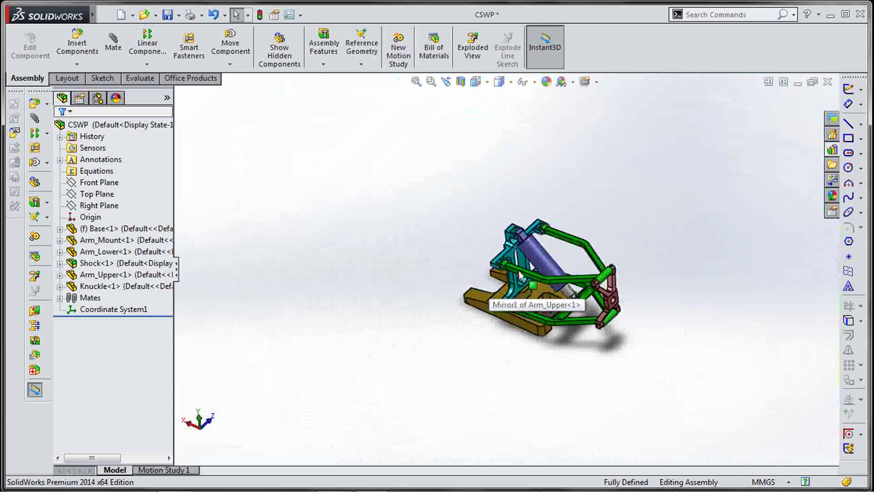
{"action": "middle_click_drag", "start_coordinate": [622, 218], "coordinate": [638, 216]}
{"action": "scroll", "coordinate": [503, 294], "scroll_direction": "down", "scroll_amount": 8}
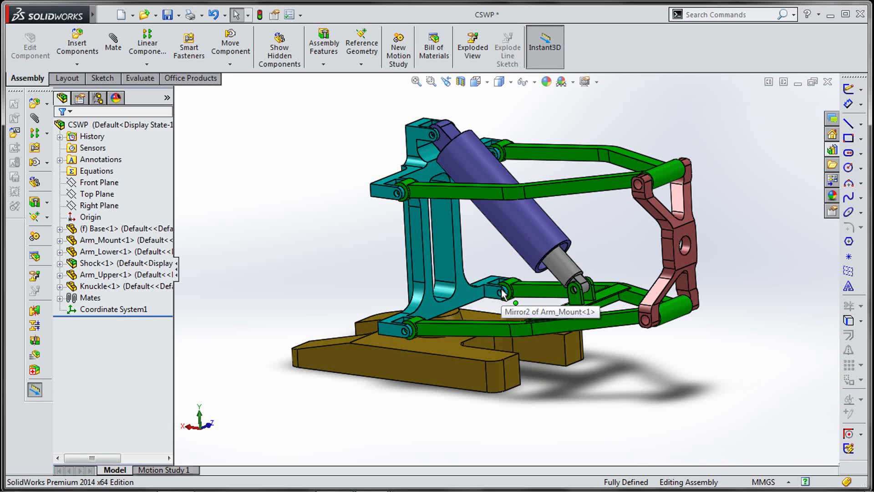
{"action": "key", "text": "alt+Tab"}
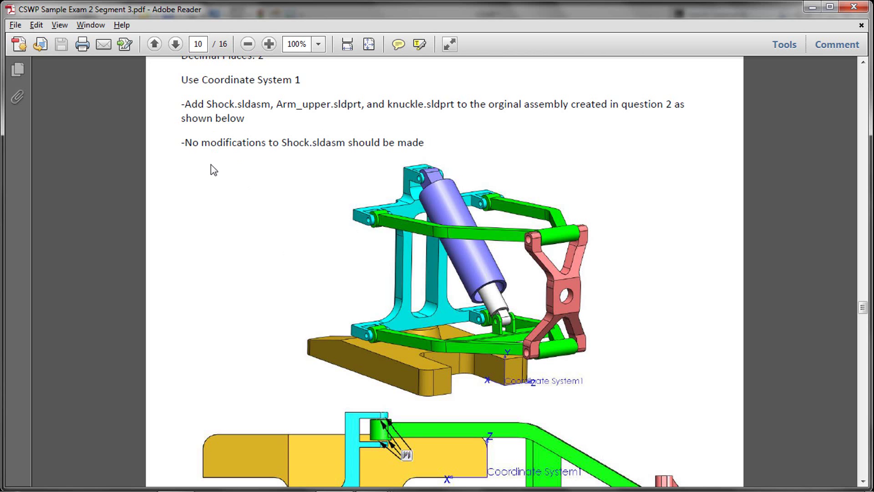
{"action": "scroll", "coordinate": [213, 168], "scroll_direction": "up", "scroll_amount": 5}
{"action": "scroll", "coordinate": [211, 226], "scroll_direction": "down", "scroll_amount": 20}
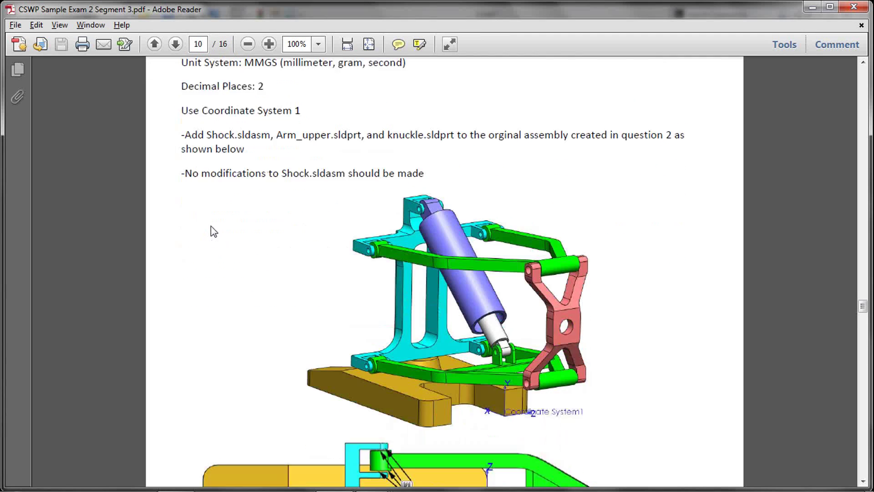
{"action": "scroll", "coordinate": [212, 230], "scroll_direction": "down", "scroll_amount": 11}
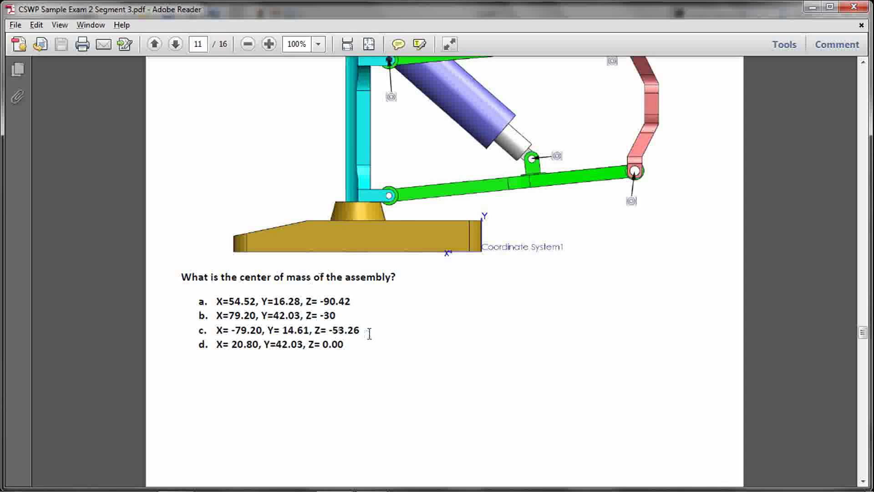
{"action": "key", "text": "alt+Tab"}
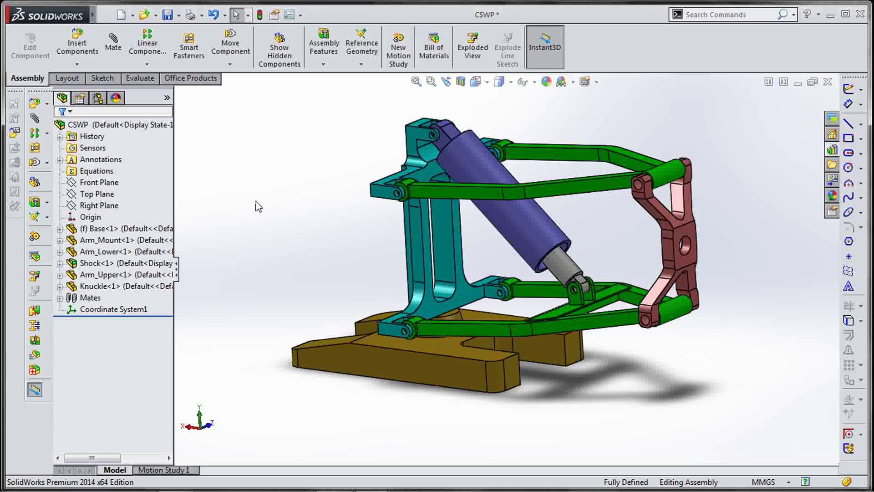
Evaluate the assembly's mass properties relative to Coordinate System1 and check its center of mass.
{"action": "left_click", "coordinate": [140, 78]}
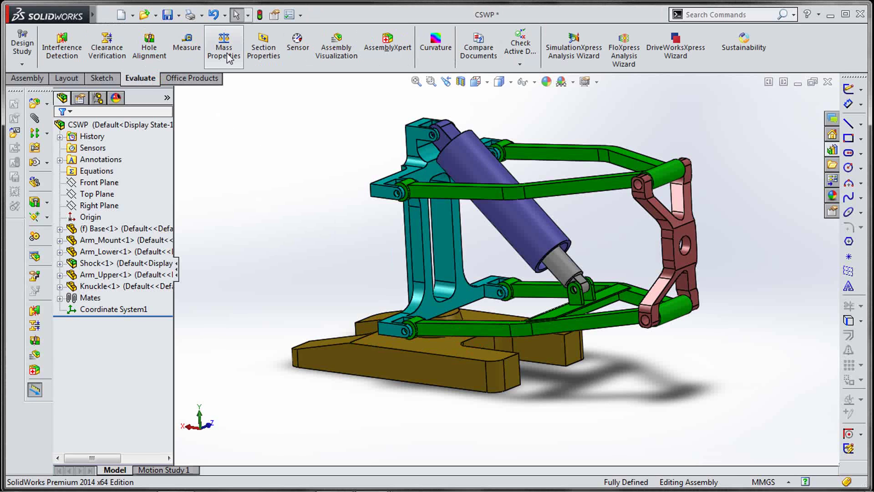
{"action": "left_click", "coordinate": [226, 52]}
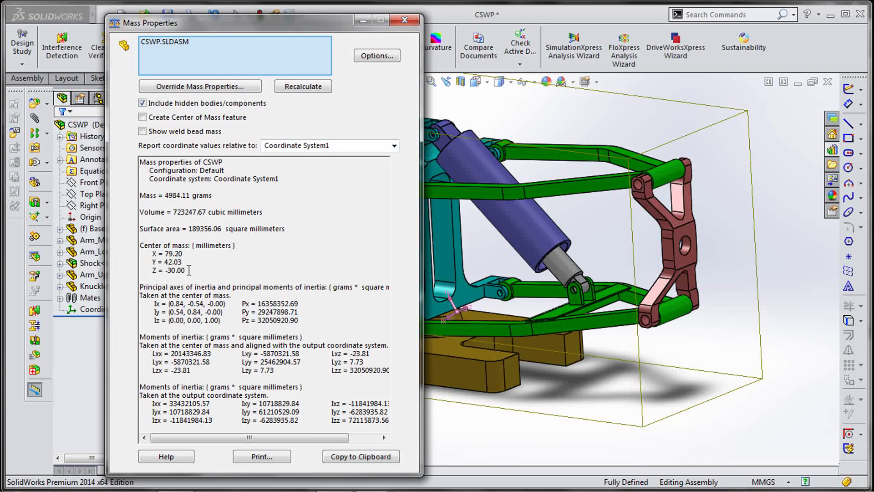
{"action": "left_click", "coordinate": [404, 20]}
Switch to the exam PDF and mark answer b, X=79.20, Y=42.03, Z=-30, for the center-of-mass question.
{"action": "key", "text": "alt+Tab"}
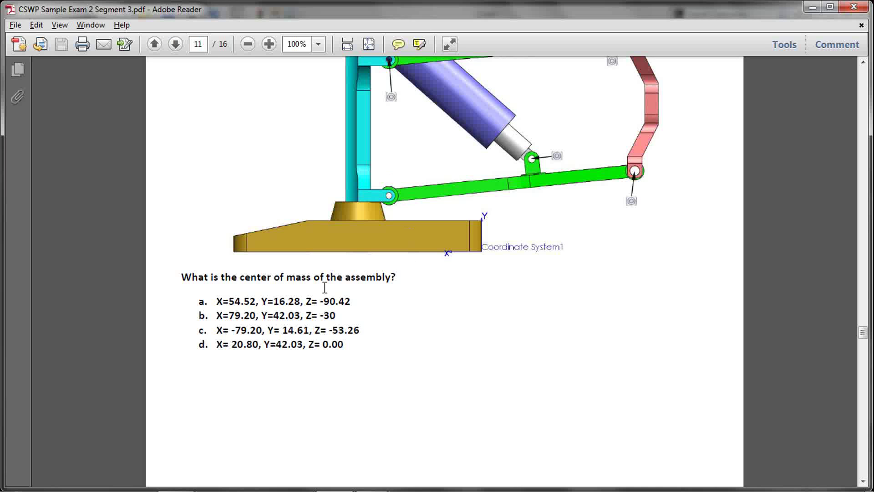
{"action": "left_click_drag", "start_coordinate": [215, 315], "coordinate": [344, 312]}
{"action": "left_click", "coordinate": [343, 313]}
Read the Question 9 Interference Detection requirements and the figure dimensioning the Piston to Shock_Housing distance.
{"action": "scroll", "coordinate": [359, 313], "scroll_direction": "down", "scroll_amount": 15}
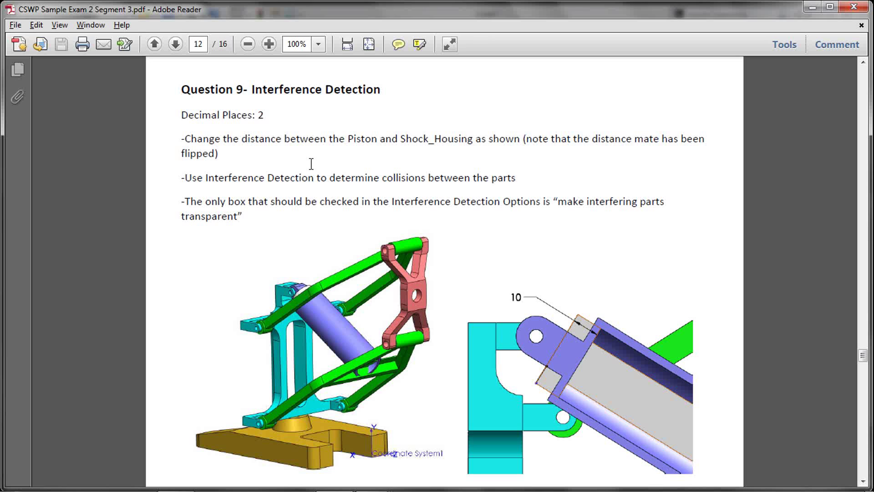
{"action": "scroll", "coordinate": [445, 307], "scroll_direction": "down", "scroll_amount": 3}
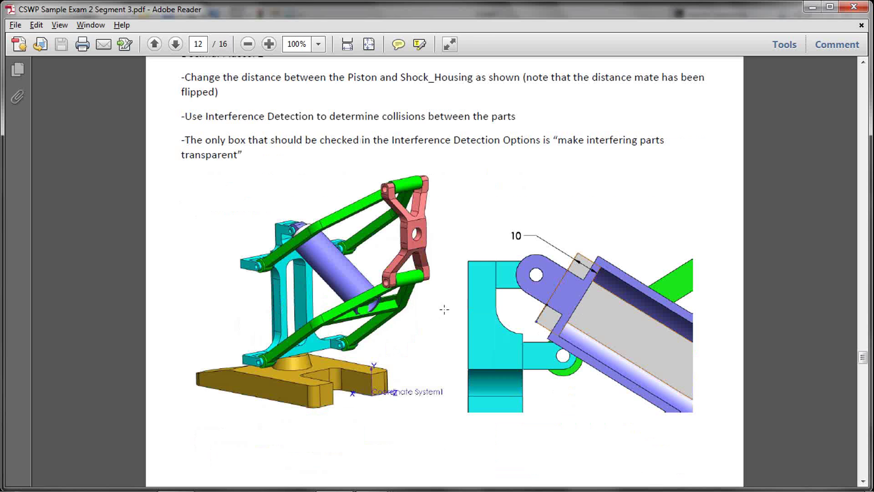
{"action": "scroll", "coordinate": [571, 286], "scroll_direction": "up", "scroll_amount": 1}
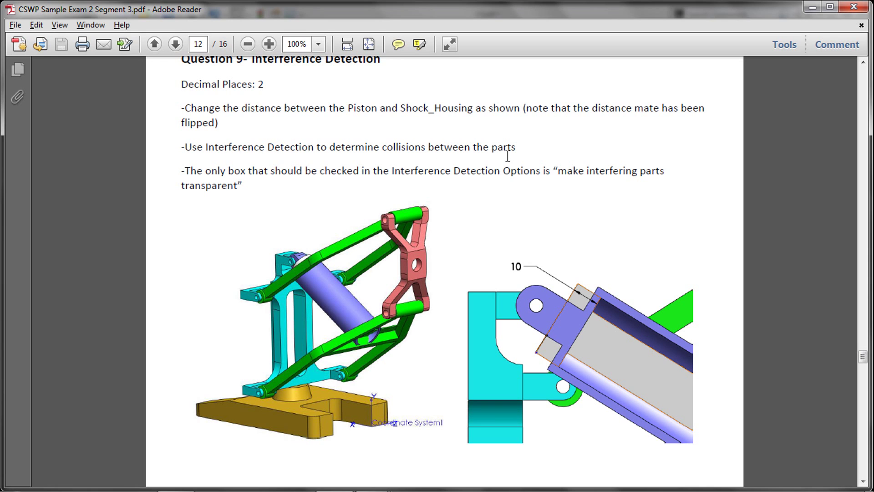
Switch back to the CSWP assembly in SOLIDWORKS and clear the bounding box left by the mass properties check.
{"action": "key", "text": "Print"}
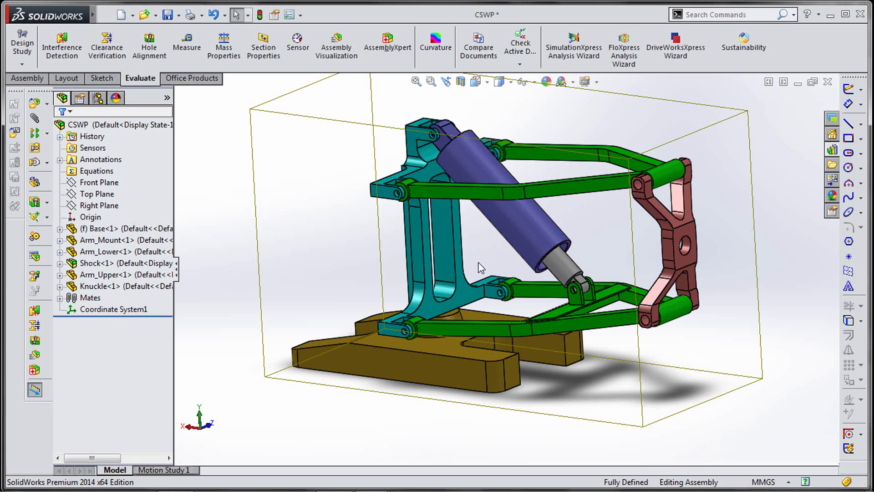
{"action": "left_click", "coordinate": [345, 181]}
{"action": "mouse_move", "coordinate": [309, 189]}
{"action": "middle_mouse_down"}
{"action": "mouse_move", "coordinate": [571, 221]}
{"action": "mouse_move", "coordinate": [478, 286]}
{"action": "mouse_move", "coordinate": [610, 324]}
{"action": "middle_mouse_up"}
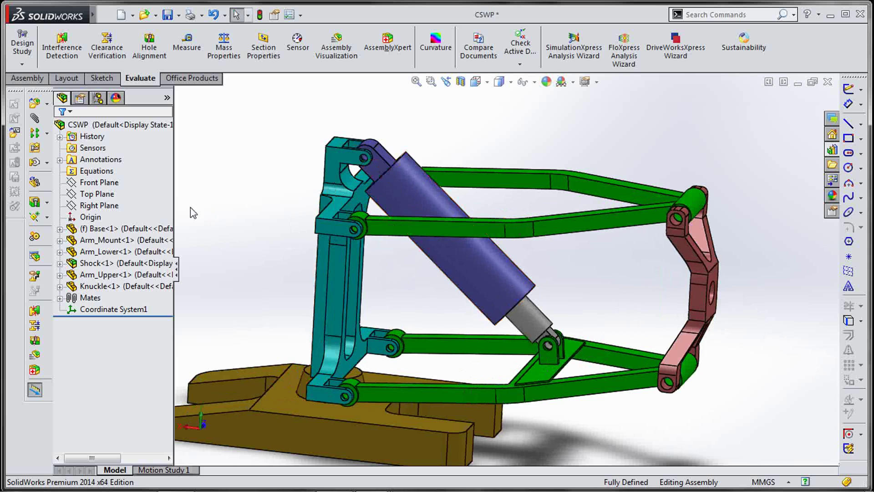
Expand the Shock subassembly and its mates, and open Shock for editing in the context of the CSWP assembly.
{"action": "left_click", "coordinate": [60, 263]}
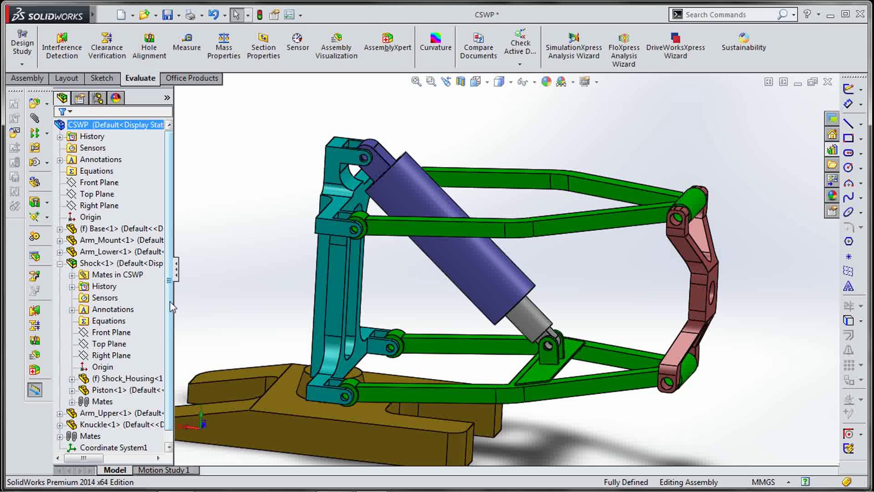
{"action": "left_click", "coordinate": [72, 401]}
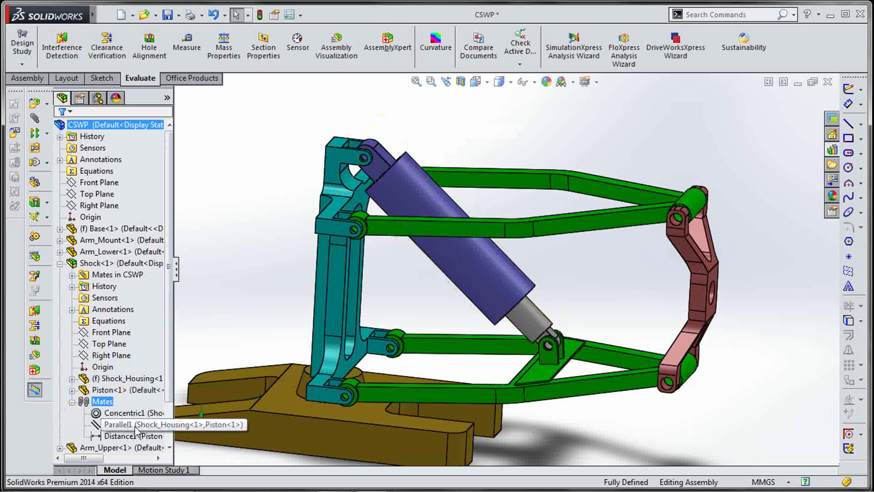
{"action": "left_click", "coordinate": [136, 263]}
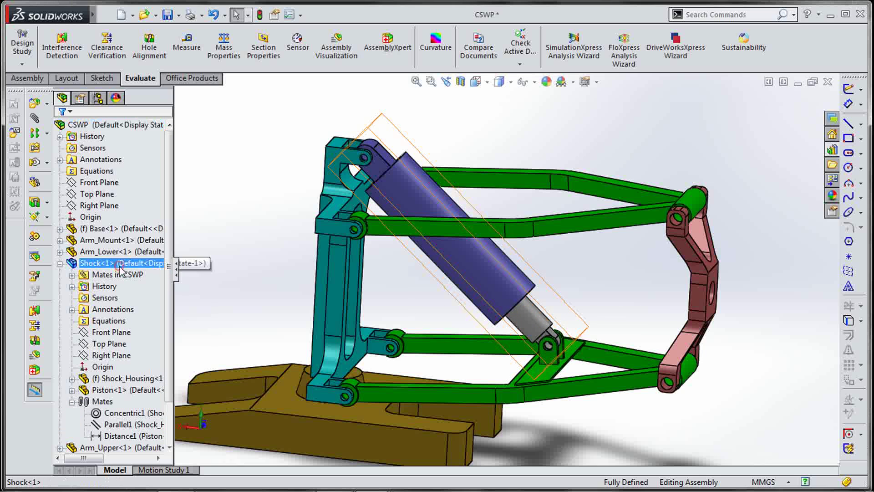
{"action": "left_click", "coordinate": [143, 232]}
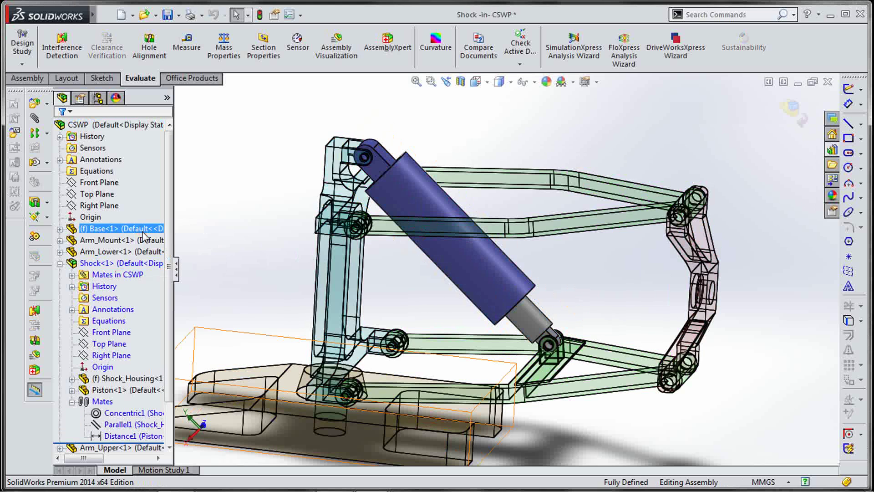
Set the Shock's distance mate between Piston and Shock_Housing to 10 mm, flip its direction, and finish the mate edit.
{"action": "scroll", "coordinate": [172, 272], "scroll_direction": "down", "scroll_amount": 1}
{"action": "left_click", "coordinate": [132, 401]}
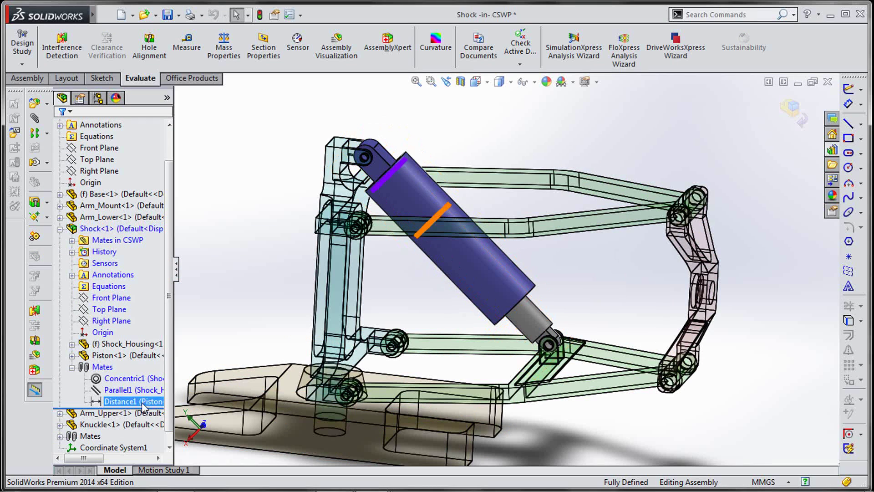
{"action": "left_click", "coordinate": [153, 367]}
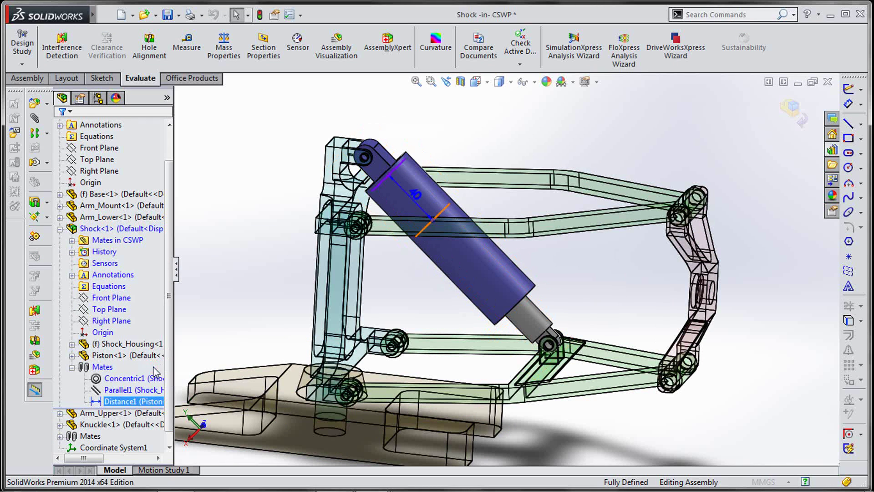
{"action": "double_click", "coordinate": [113, 368]}
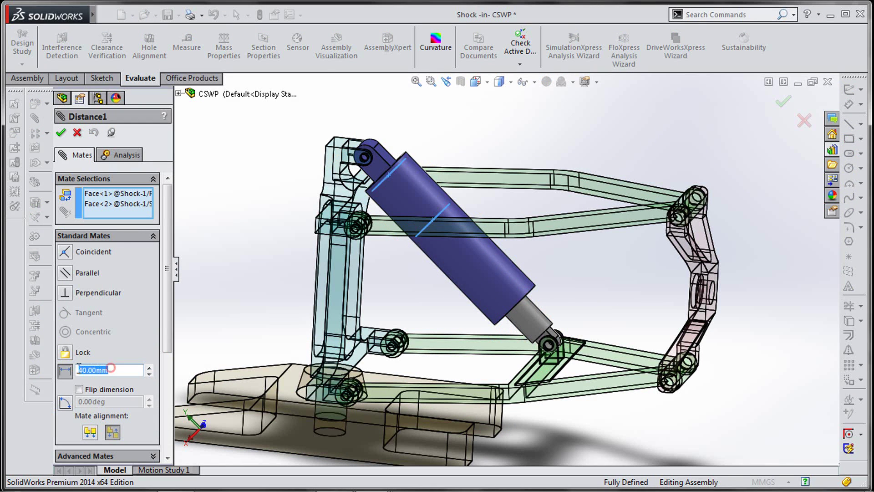
{"action": "type", "text": "10"}
{"action": "key", "text": "Return"}
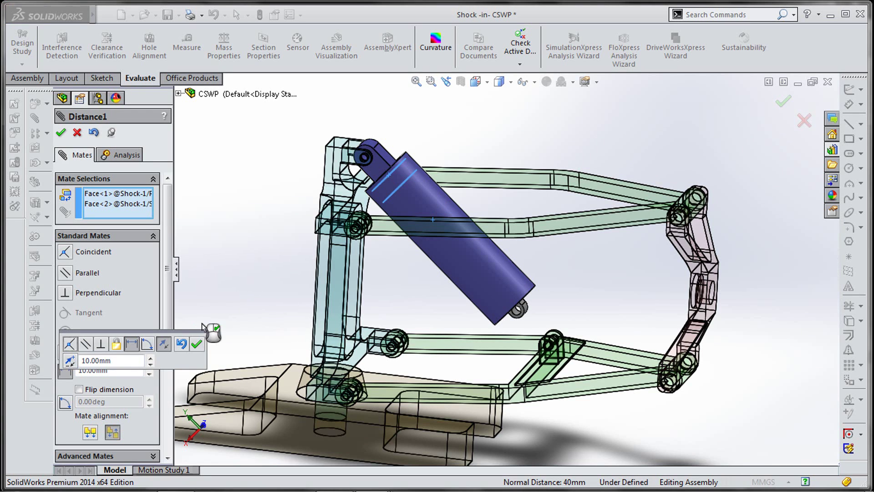
{"action": "left_click", "coordinate": [70, 360]}
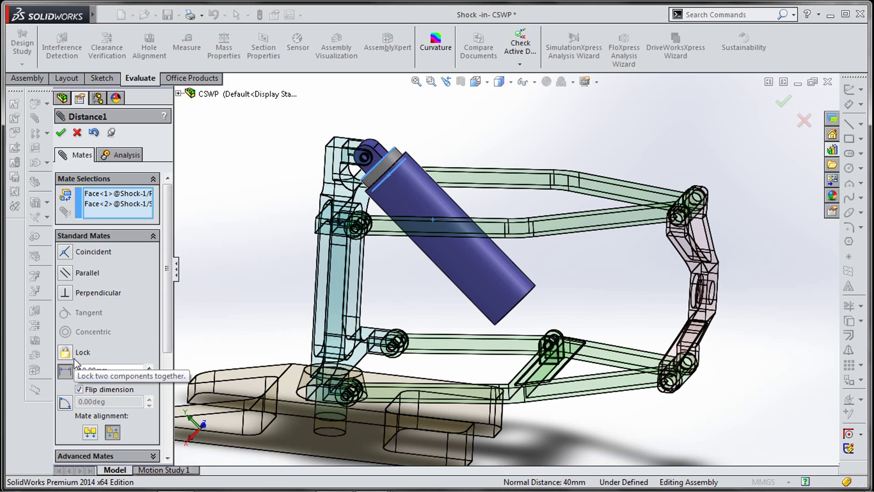
{"action": "left_click", "coordinate": [61, 132]}
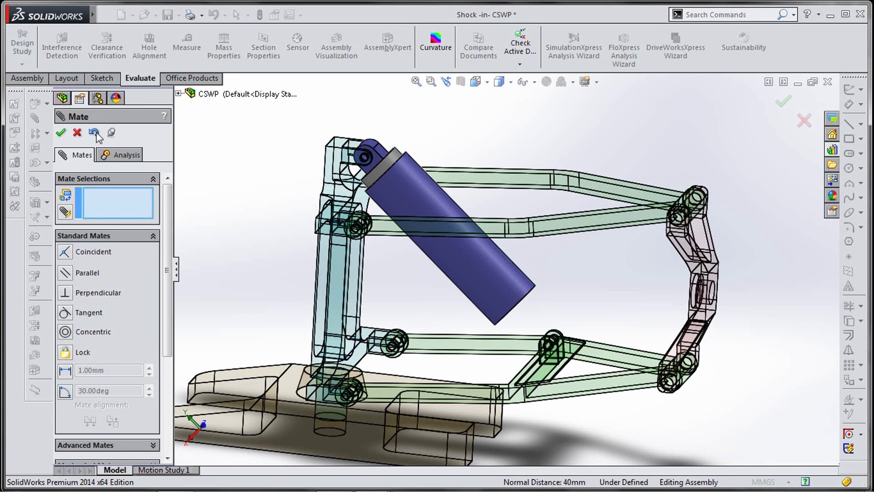
{"action": "left_click", "coordinate": [783, 101]}
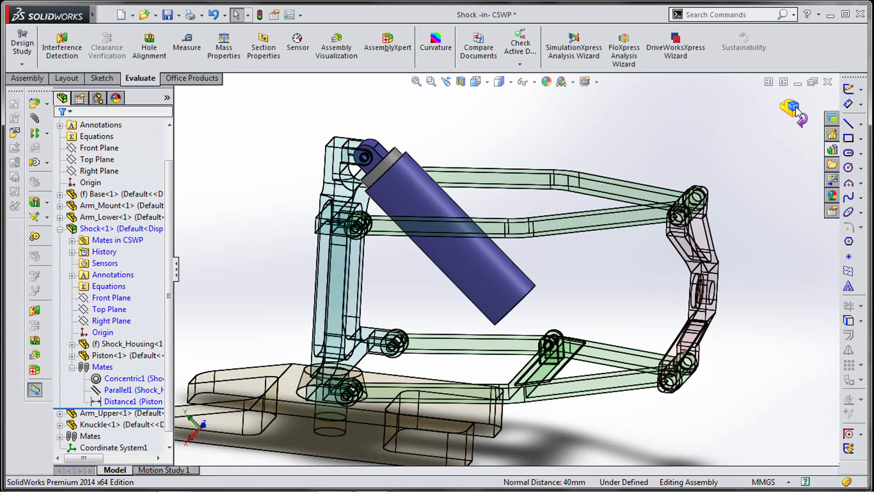
Return to editing the top-level CSWP assembly, rebuild it, and collapse the expanded component tree.
{"action": "left_click", "coordinate": [795, 113]}
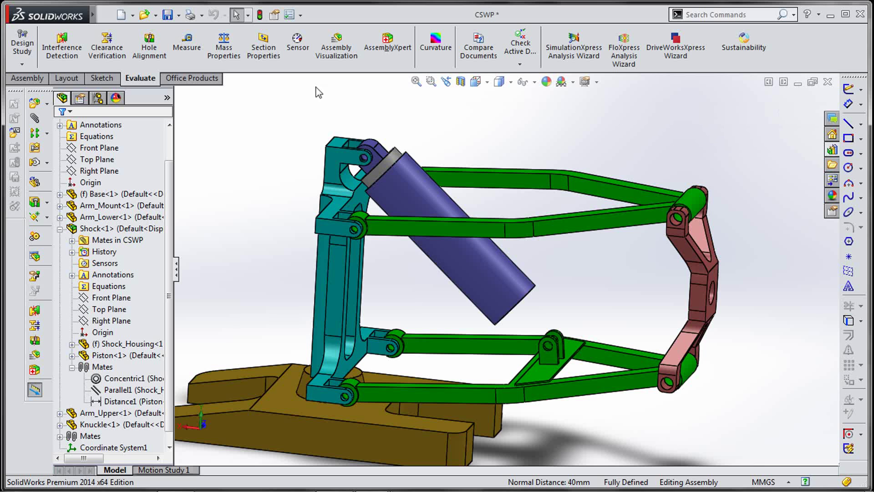
{"action": "left_click", "coordinate": [261, 16]}
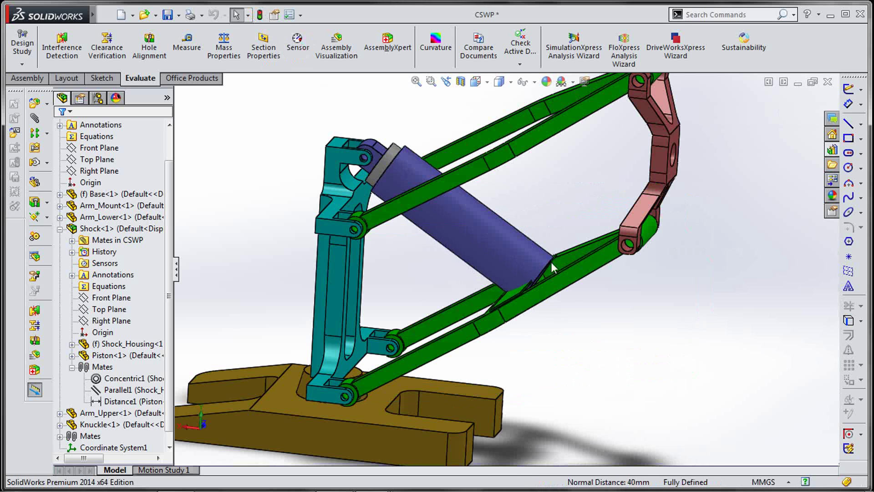
{"action": "middle_click_drag", "start_coordinate": [556, 286], "coordinate": [518, 284]}
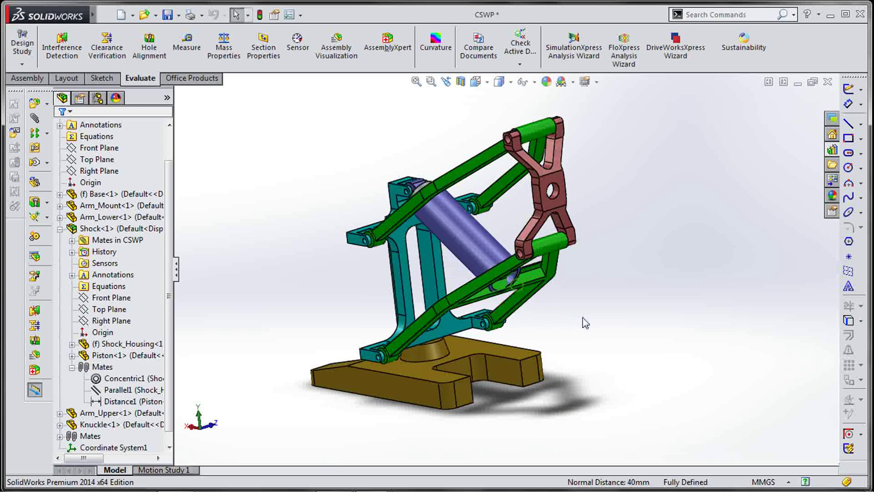
{"action": "left_click", "coordinate": [231, 255]}
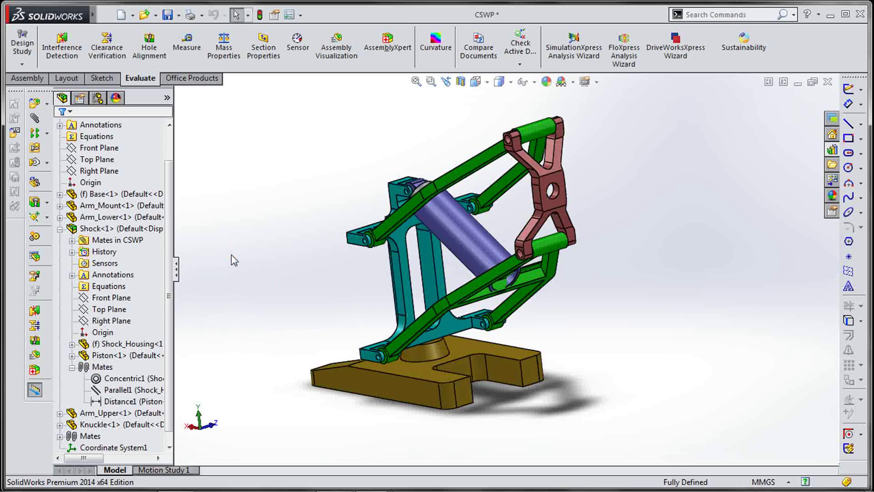
{"action": "key", "text": "shift+c"}
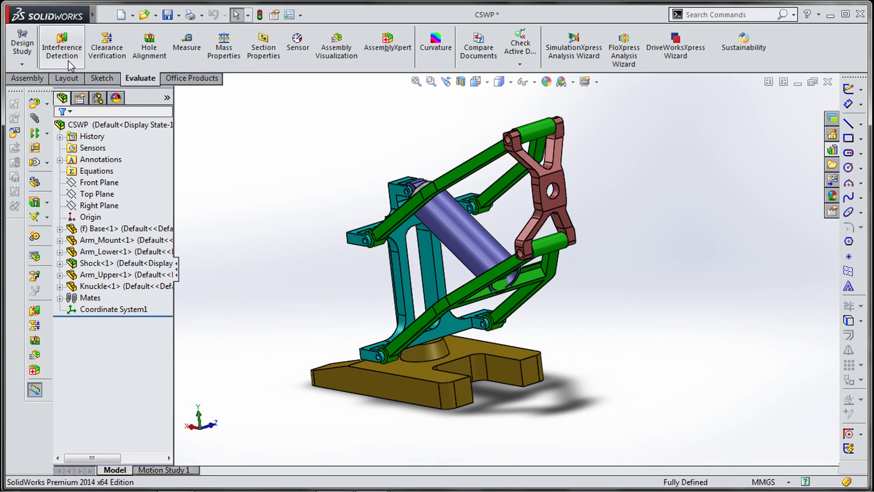
Start Interference Detection on the CSWP assembly and consult the exam PDF for the options Question 9 requires.
{"action": "left_click", "coordinate": [62, 45]}
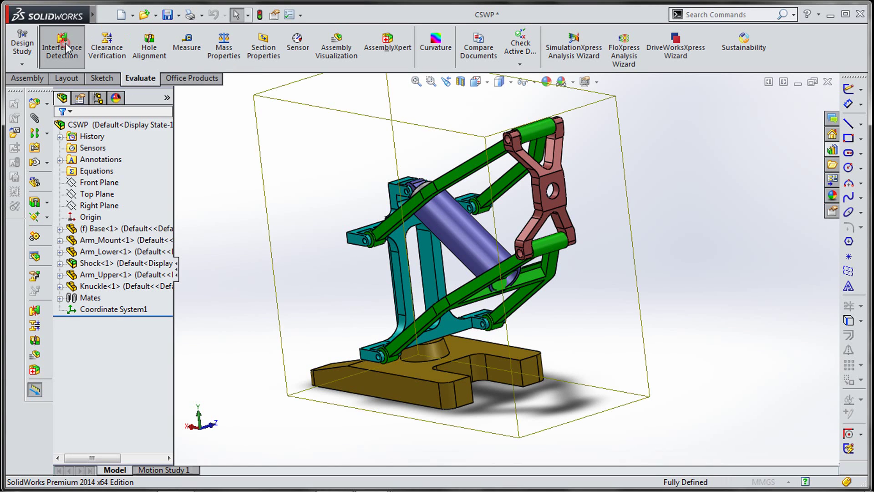
{"action": "left_click_drag", "start_coordinate": [167, 186], "coordinate": [165, 289]}
{"action": "key", "text": "alt+Tab"}
{"action": "scroll", "coordinate": [233, 247], "scroll_direction": "up", "scroll_amount": 3}
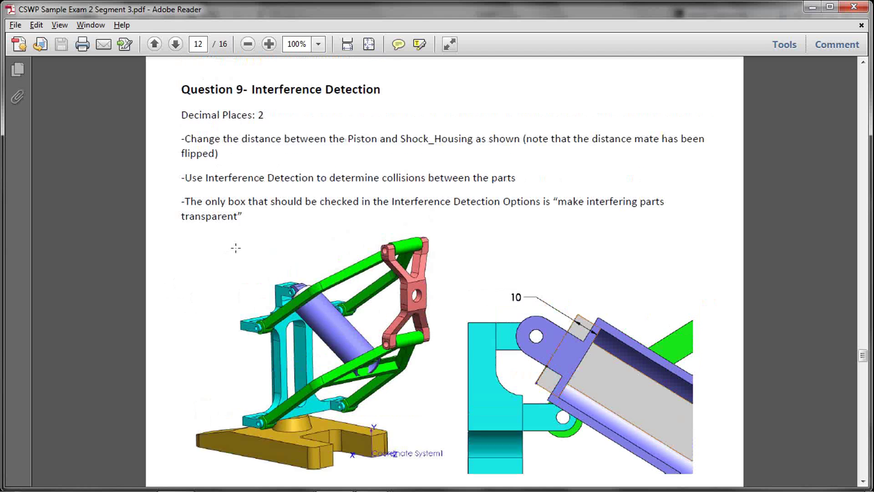
{"action": "left_click_drag", "start_coordinate": [188, 232], "coordinate": [243, 248]}
{"action": "left_click", "coordinate": [255, 250]}
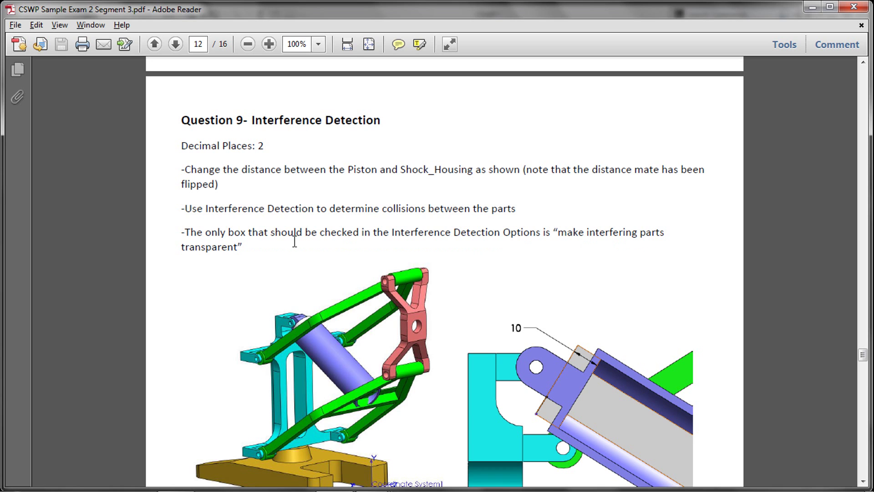
{"action": "key", "text": "alt+Tab"}
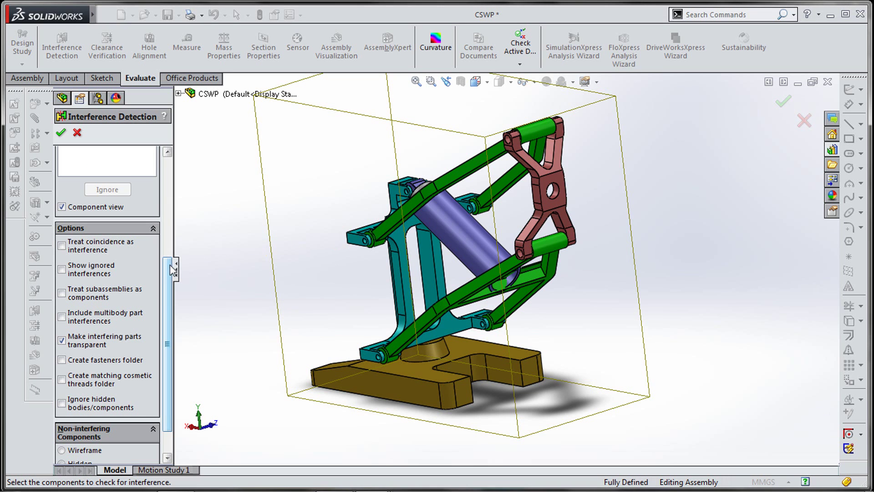
Verify that only Make interfering parts transparent is enabled in the options, and calculate the interferences for CSWP.SLDASM.
{"action": "left_click_drag", "start_coordinate": [170, 264], "coordinate": [162, 298]}
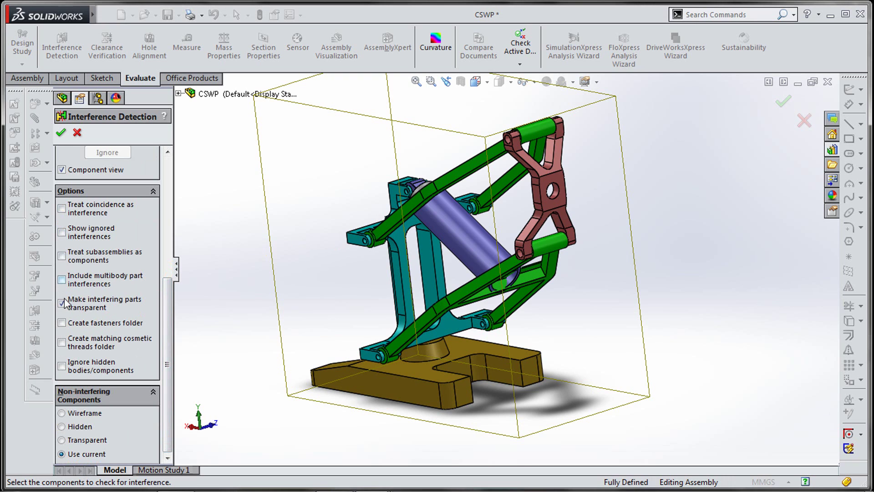
{"action": "left_click_drag", "start_coordinate": [170, 317], "coordinate": [176, 153]}
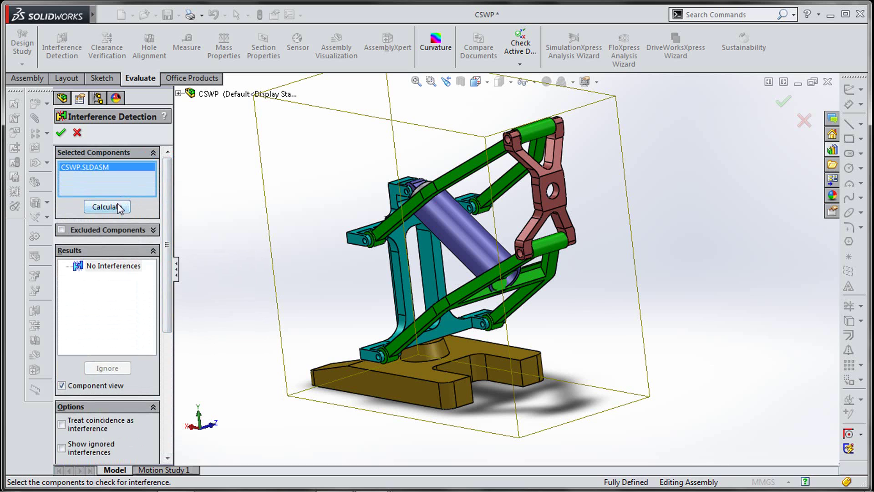
{"action": "left_click", "coordinate": [118, 208]}
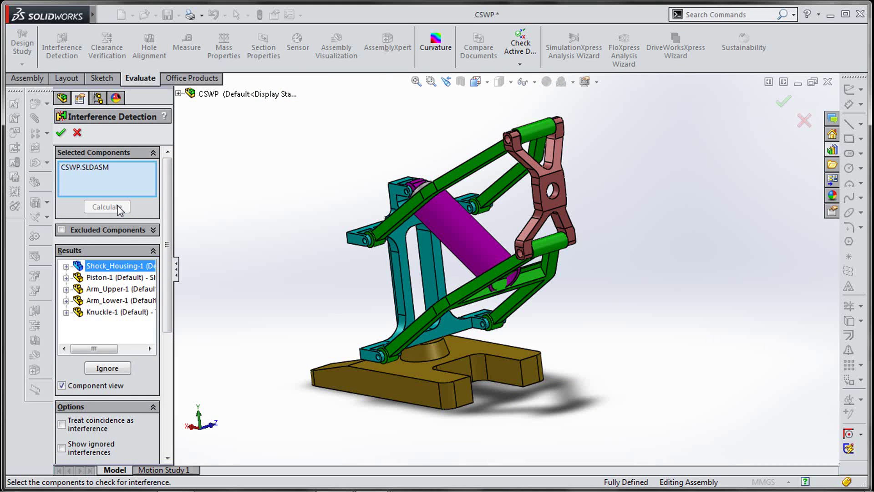
Compare the interference results with Component view off and on, and inspect the interferences listed under Shock_Housing.
{"action": "left_click", "coordinate": [62, 386]}
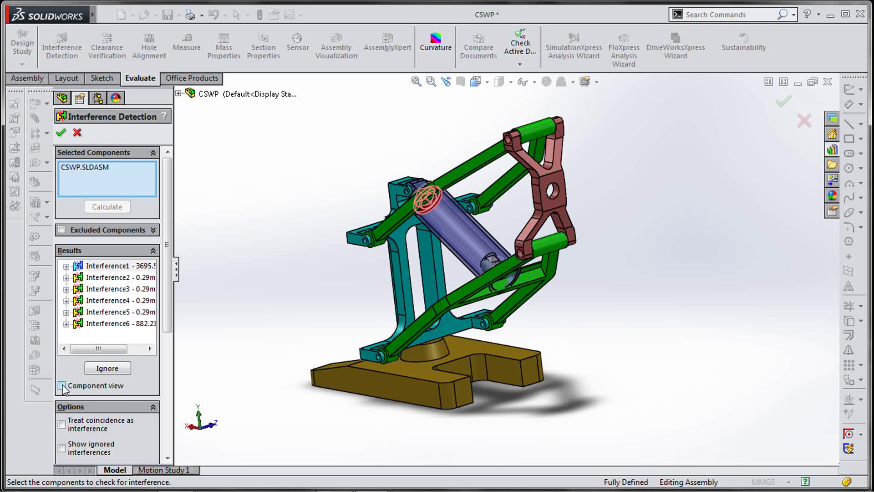
{"action": "left_click", "coordinate": [62, 385]}
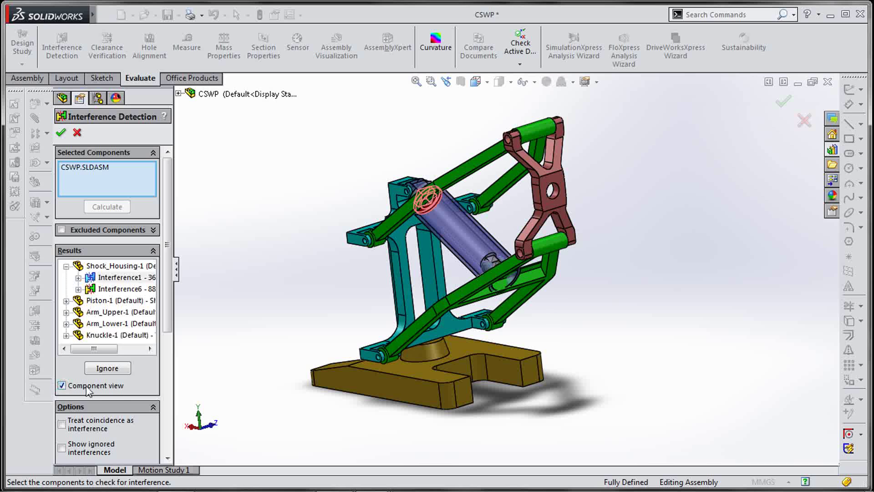
{"action": "left_click", "coordinate": [66, 266]}
{"action": "left_click", "coordinate": [215, 298]}
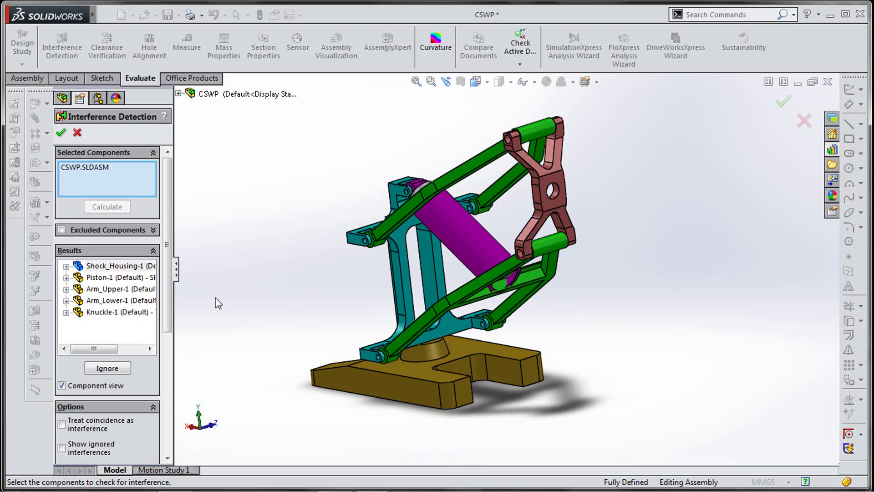
Compare the interfering components with the Question 9 answer choices in the exam PDF, and close Interference Detection.
{"action": "key", "text": "alt+Tab"}
{"action": "scroll", "coordinate": [385, 276], "scroll_direction": "down", "scroll_amount": 5}
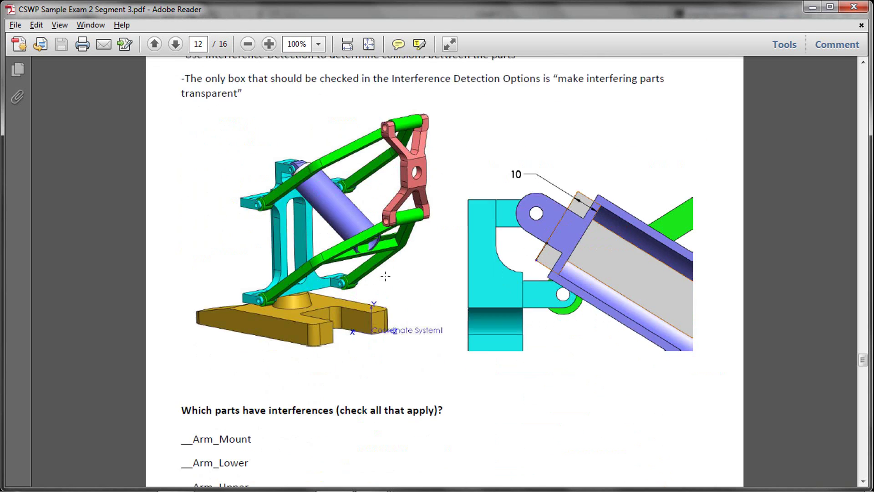
{"action": "scroll", "coordinate": [385, 276], "scroll_direction": "down", "scroll_amount": 3}
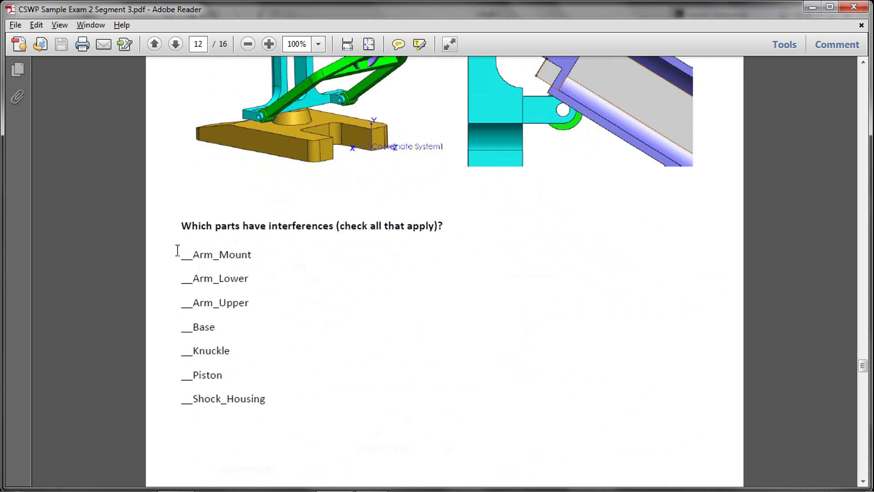
{"action": "key", "text": "alt+Tab"}
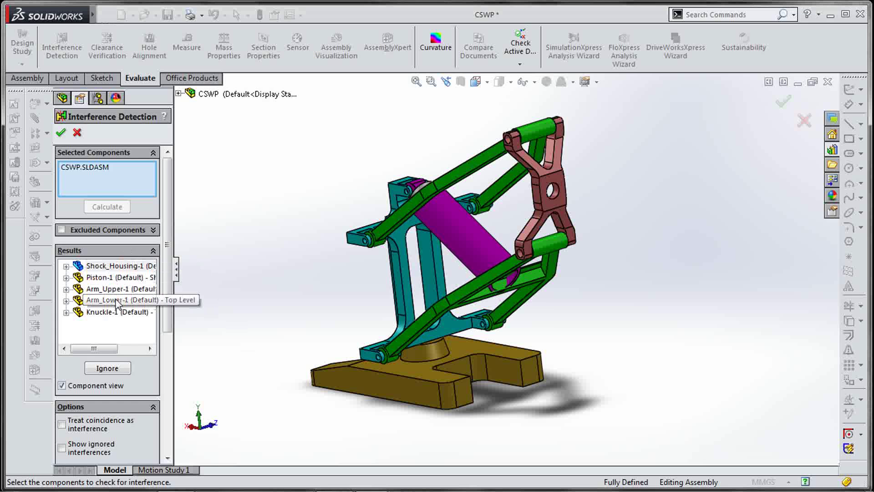
{"action": "key", "text": "alt+Tab"}
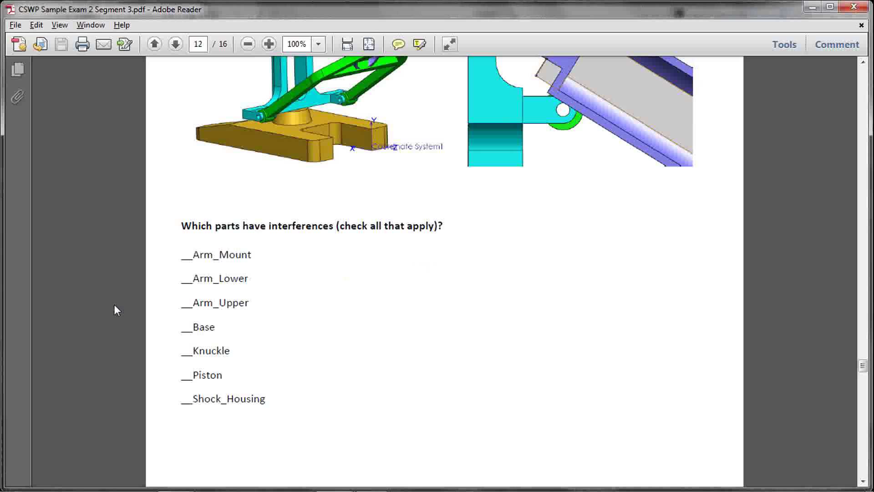
{"action": "key", "text": "alt+Tab"}
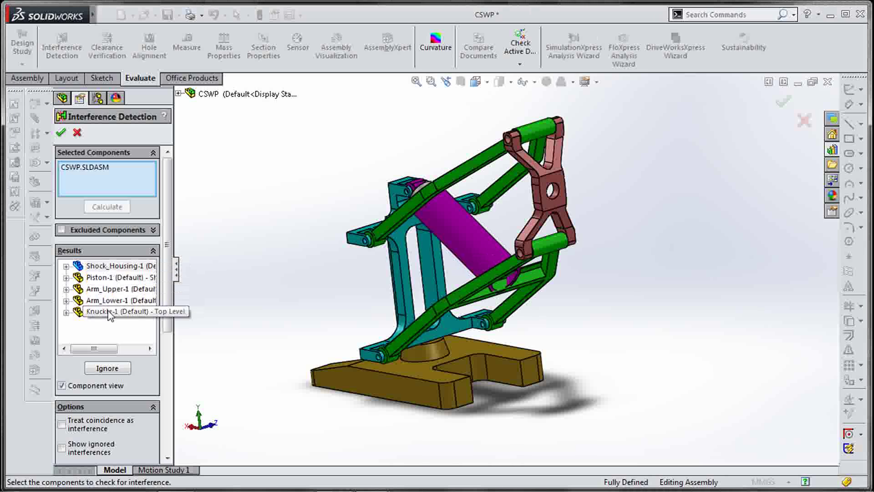
{"action": "left_click", "coordinate": [63, 140]}
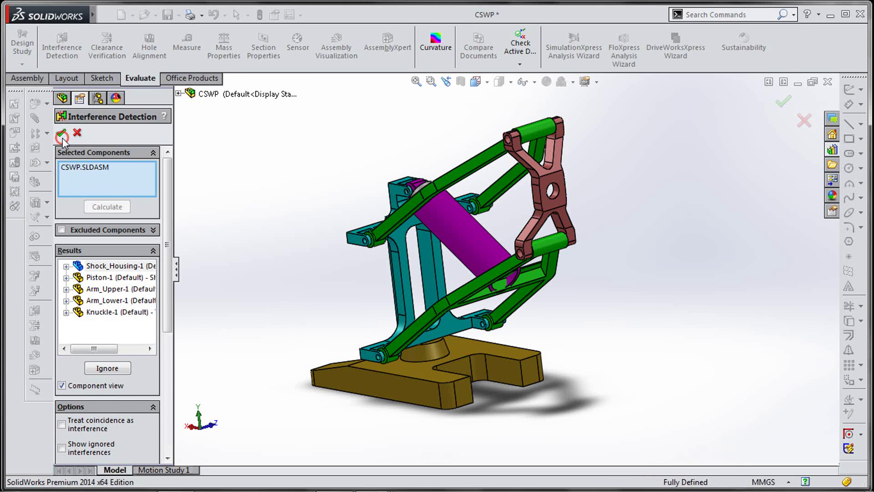
Switch to the exam PDF and read the Question 10 requirements on the flexible subassembly and the new spindle part.
{"action": "key", "text": "alt+Tab"}
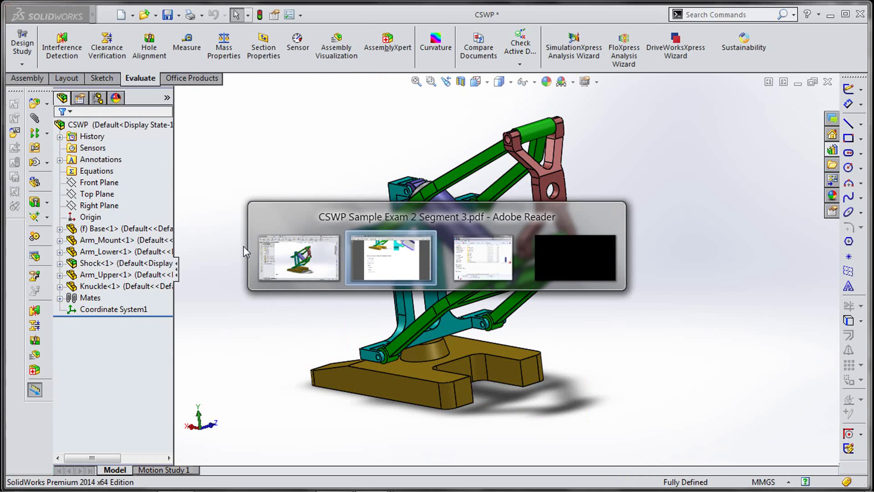
{"action": "scroll", "coordinate": [365, 240], "scroll_direction": "down", "scroll_amount": 4}
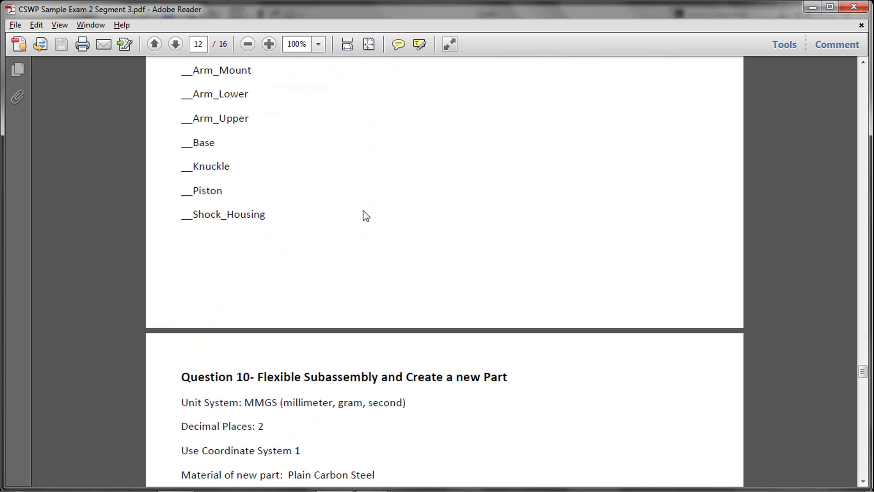
{"action": "scroll", "coordinate": [366, 215], "scroll_direction": "up", "scroll_amount": 5}
{"action": "scroll", "coordinate": [366, 215], "scroll_direction": "down", "scroll_amount": 8}
{"action": "scroll", "coordinate": [366, 214], "scroll_direction": "down", "scroll_amount": 3}
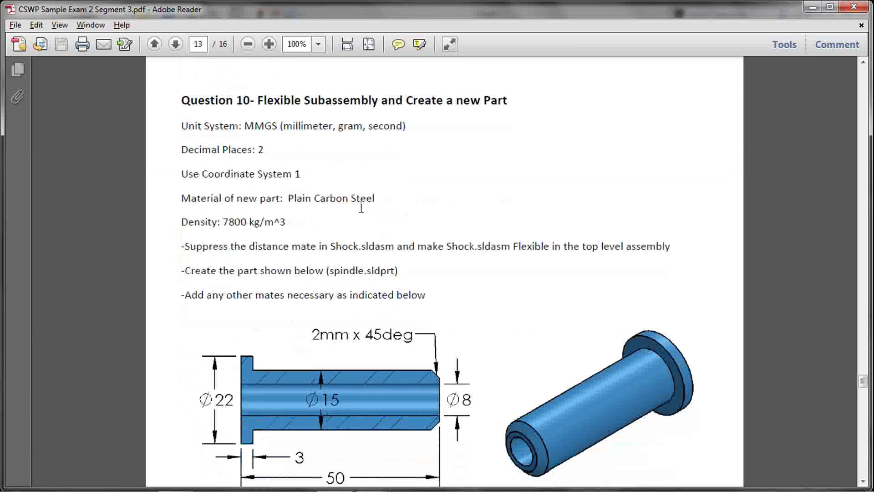
Review the Question 10 instructions, spindle dimensions, 10° arm angle, spindle-to-knuckle mating view and center-of-mass question in the exam PDF.
{"action": "scroll", "coordinate": [361, 208], "scroll_direction": "down", "scroll_amount": 4}
{"action": "scroll", "coordinate": [346, 184], "scroll_direction": "up", "scroll_amount": 5}
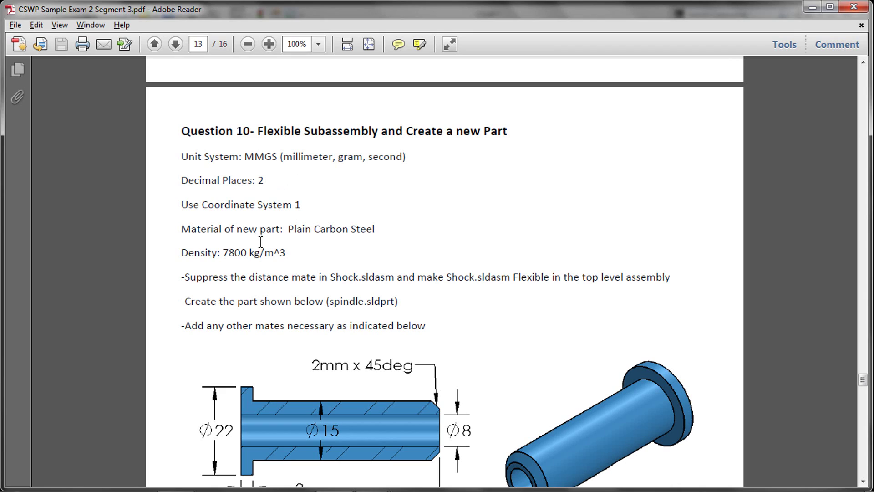
{"action": "left_click_drag", "start_coordinate": [185, 277], "coordinate": [394, 277]}
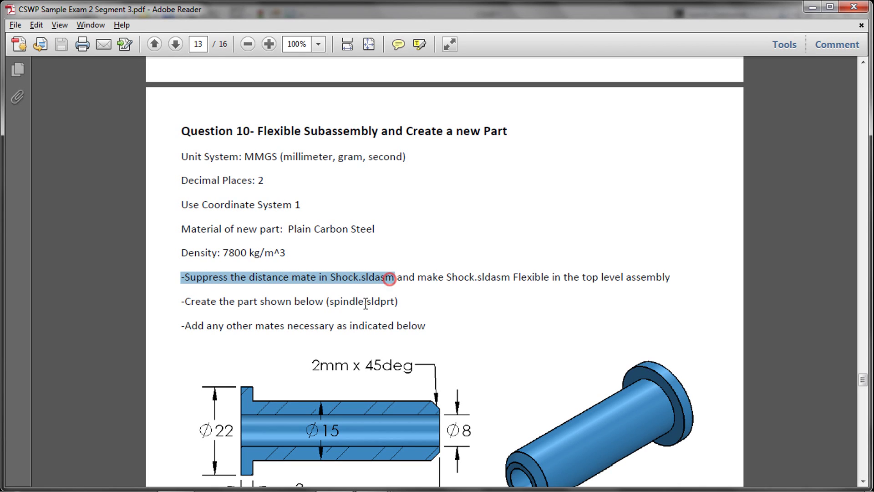
{"action": "left_click_drag", "start_coordinate": [208, 326], "coordinate": [295, 327]}
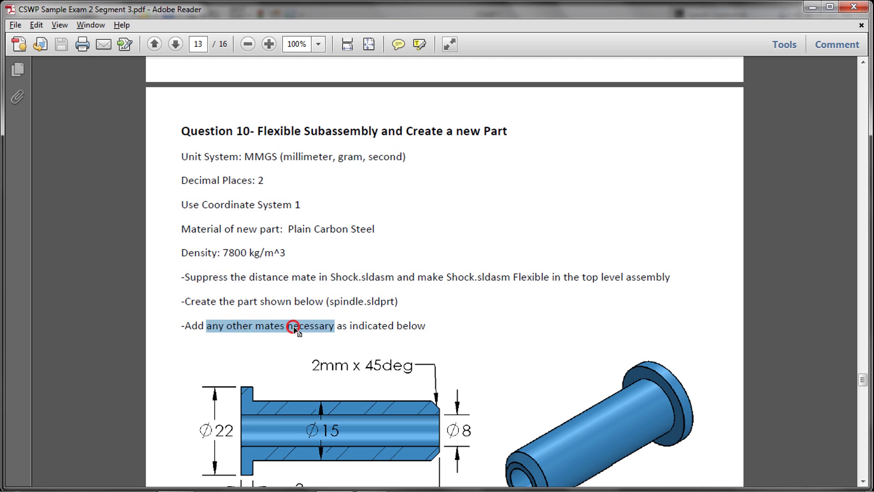
{"action": "scroll", "coordinate": [293, 203], "scroll_direction": "down", "scroll_amount": 5}
{"action": "scroll", "coordinate": [293, 341], "scroll_direction": "down", "scroll_amount": 3}
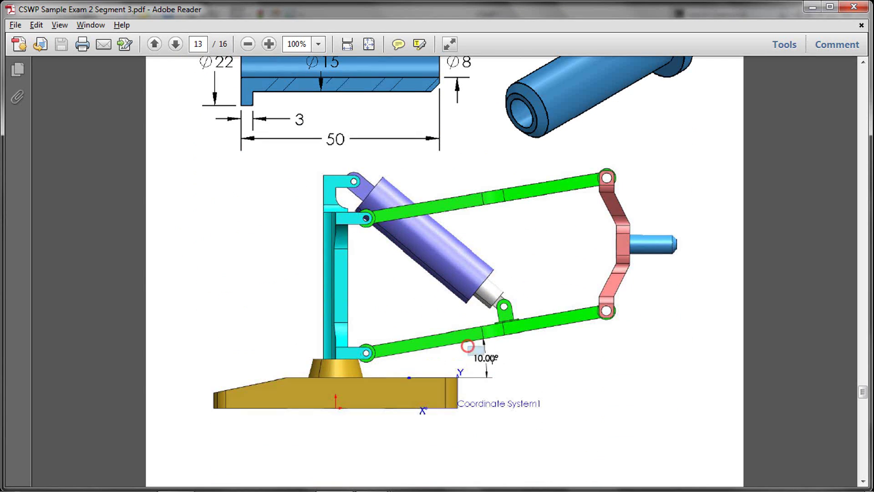
{"action": "scroll", "coordinate": [499, 364], "scroll_direction": "up", "scroll_amount": 3}
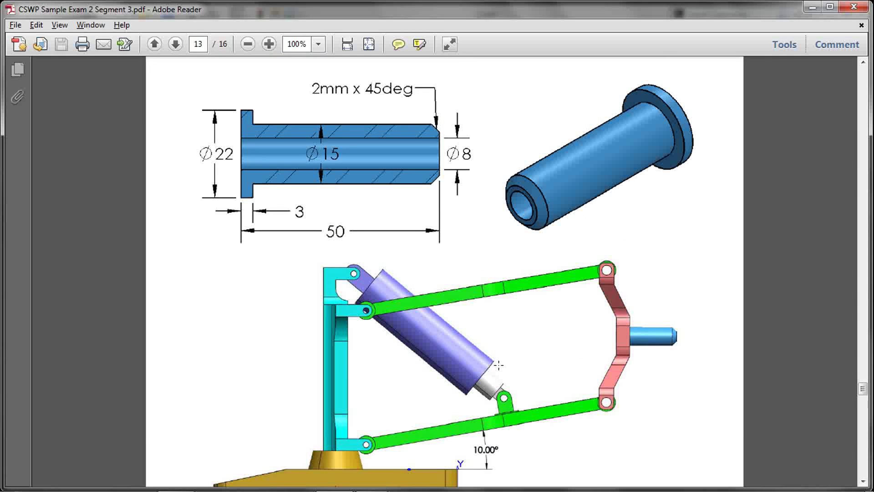
{"action": "scroll", "coordinate": [499, 364], "scroll_direction": "down", "scroll_amount": 20}
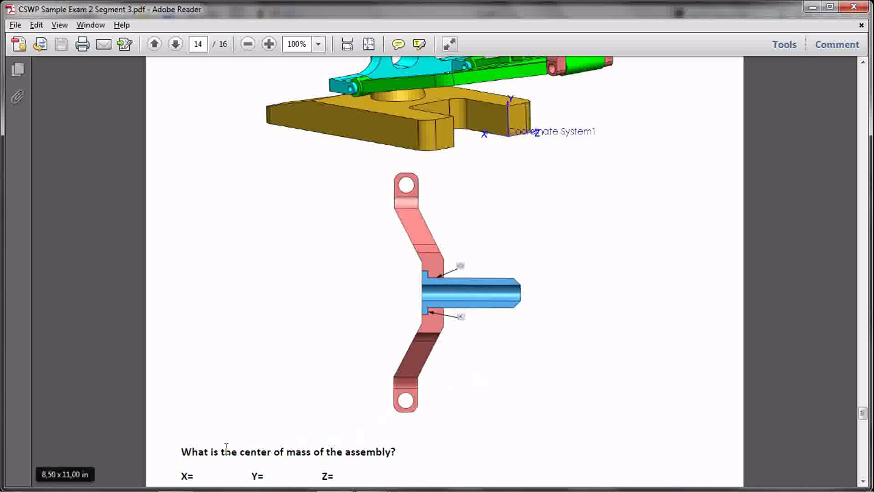
Switch to SolidWorks, set the Shock subassembly to solve as flexible, and test whether Arm_Lower can be moved.
{"action": "key", "text": "alt+Tab"}
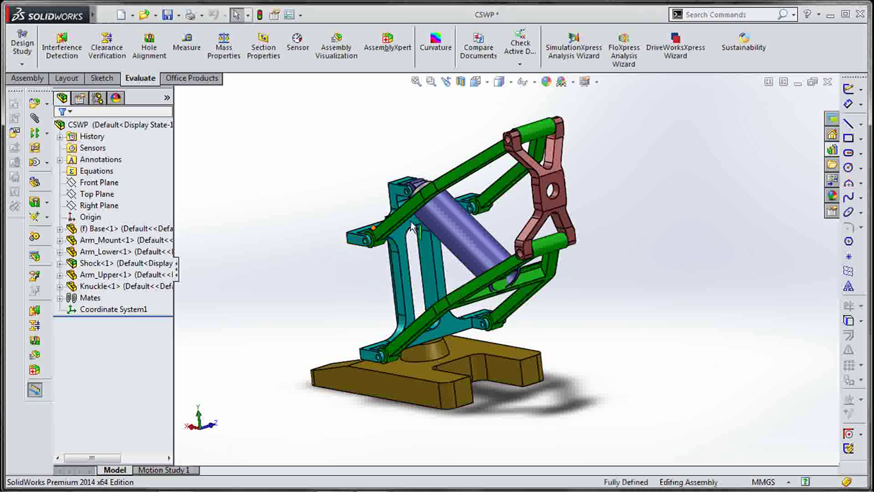
{"action": "middle_click_drag", "start_coordinate": [624, 231], "coordinate": [662, 222]}
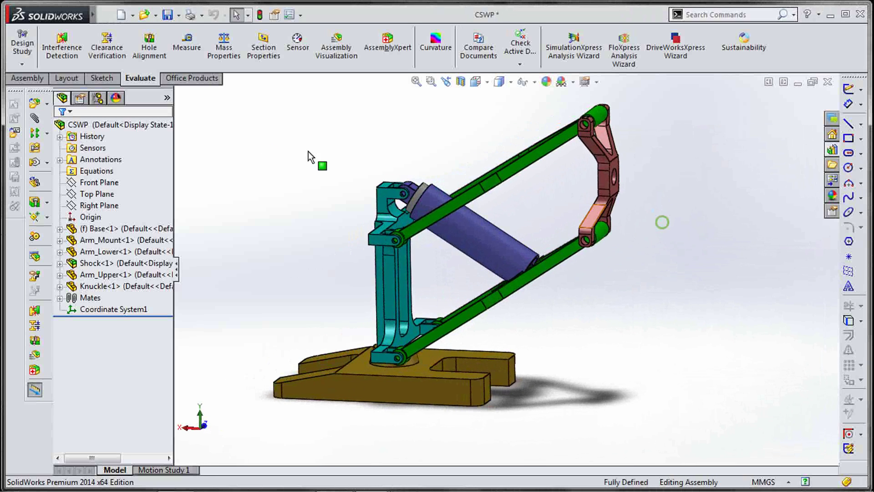
{"action": "right_click", "coordinate": [104, 264]}
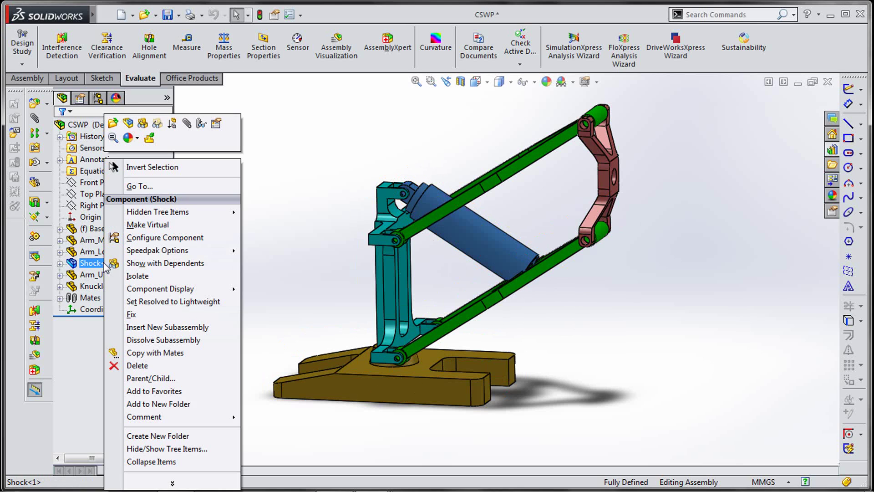
{"action": "left_click", "coordinate": [217, 124]}
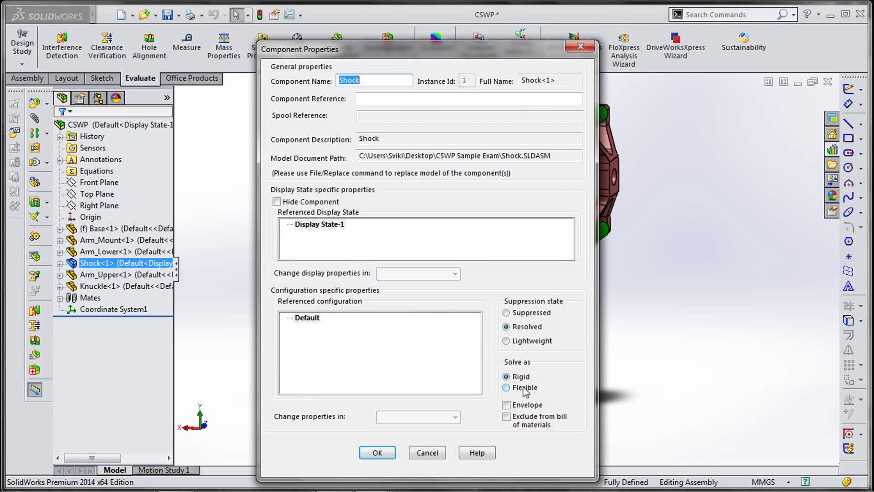
{"action": "left_click", "coordinate": [580, 49]}
{"action": "left_click", "coordinate": [139, 263]}
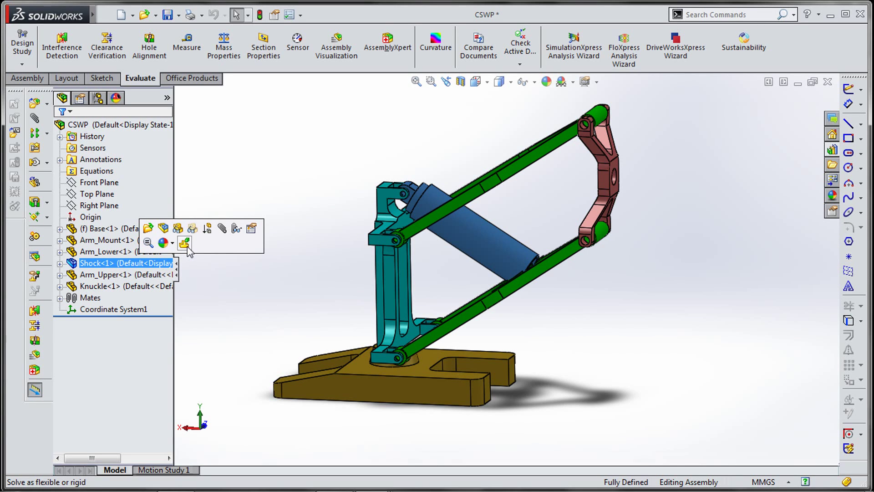
{"action": "left_click", "coordinate": [185, 245]}
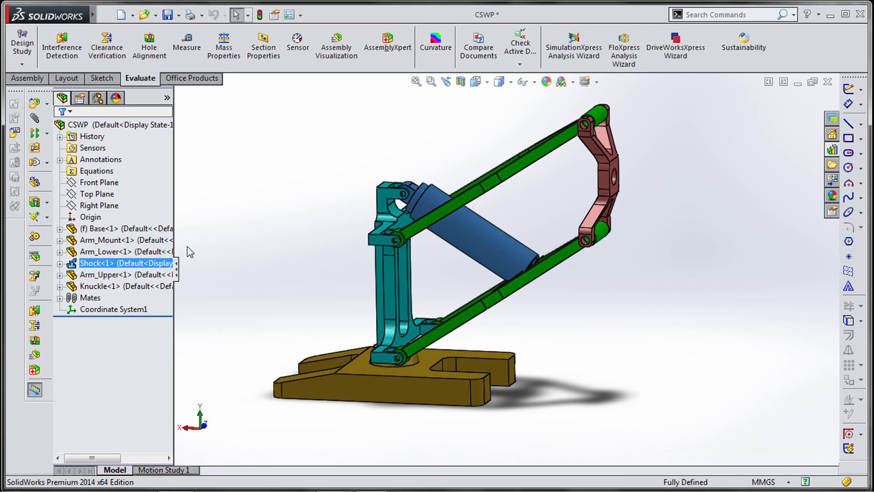
{"action": "left_click", "coordinate": [81, 268]}
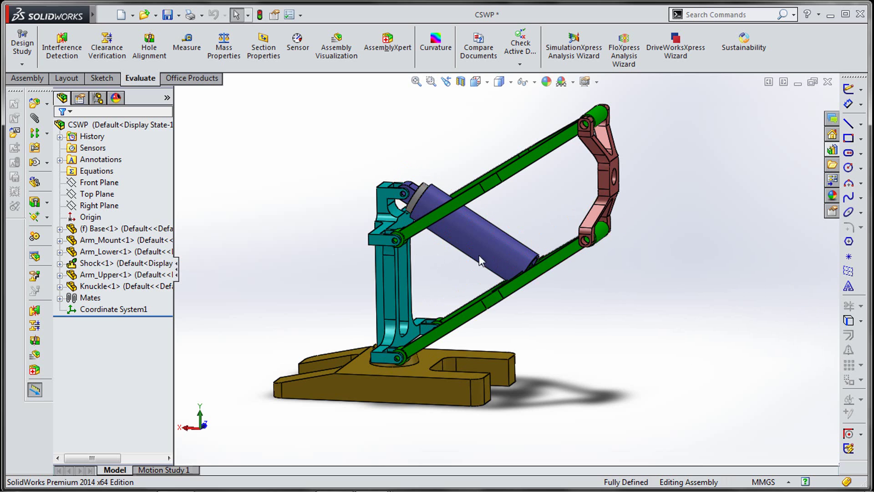
{"action": "left_click_drag", "start_coordinate": [559, 279], "coordinate": [570, 308]}
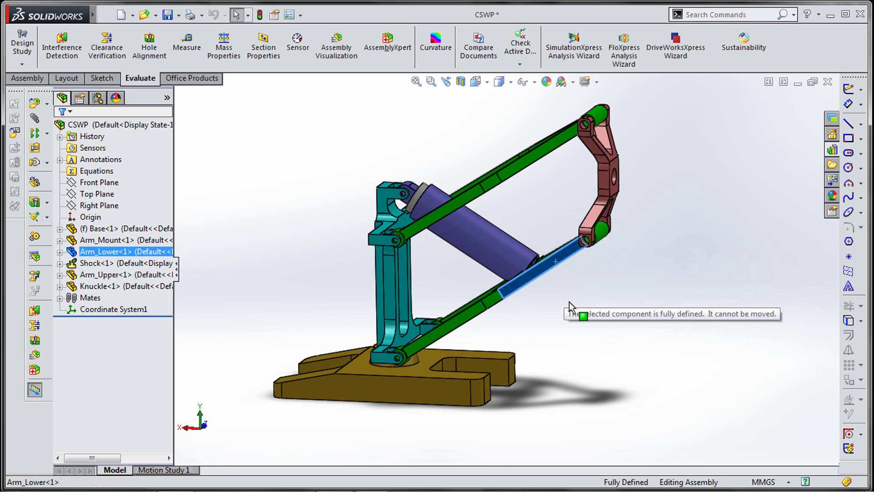
Edit the Shock subassembly in context, suppress its Distance1 mate, and return to the CSWP assembly.
{"action": "left_click", "coordinate": [60, 263]}
{"action": "scroll", "coordinate": [137, 327], "scroll_direction": "down", "scroll_amount": 1}
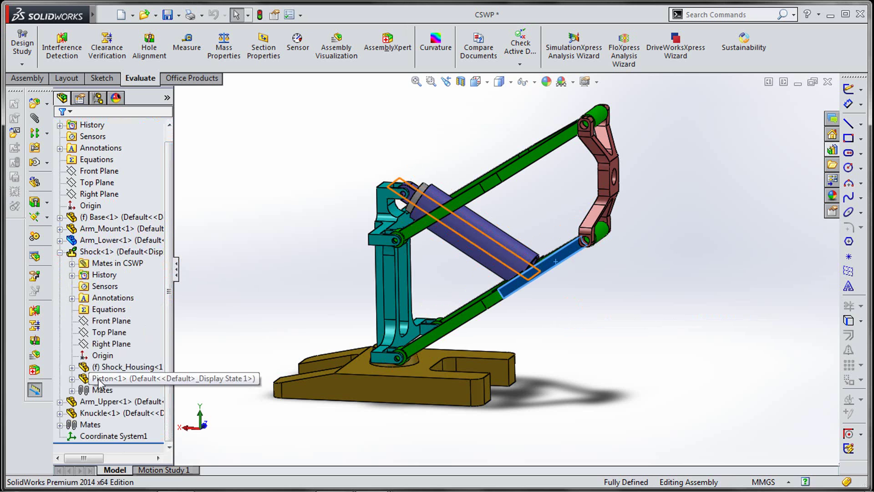
{"action": "left_click", "coordinate": [71, 390]}
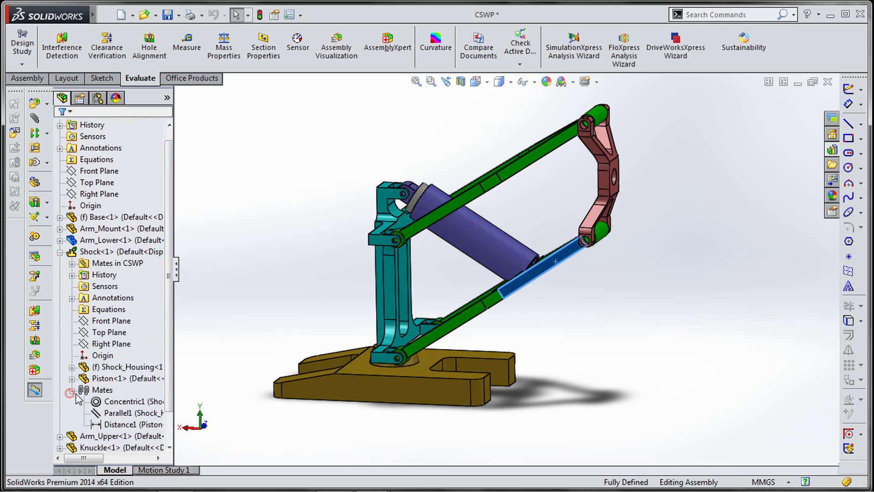
{"action": "left_click", "coordinate": [131, 425]}
{"action": "left_click", "coordinate": [89, 250]}
{"action": "right_click", "coordinate": [90, 250]}
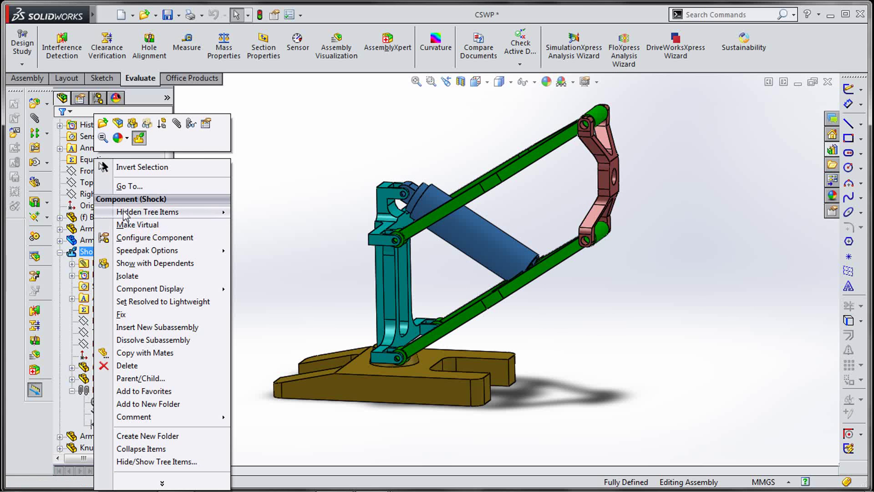
{"action": "left_click", "coordinate": [121, 122]}
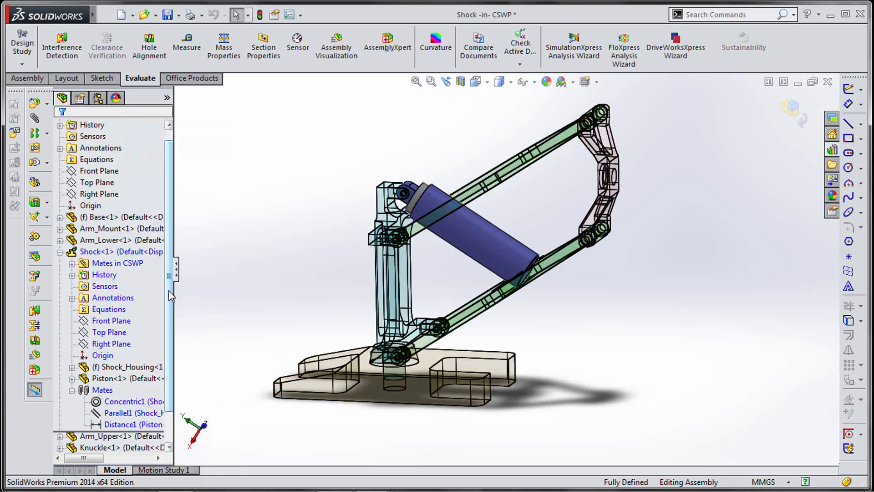
{"action": "right_click", "coordinate": [141, 425]}
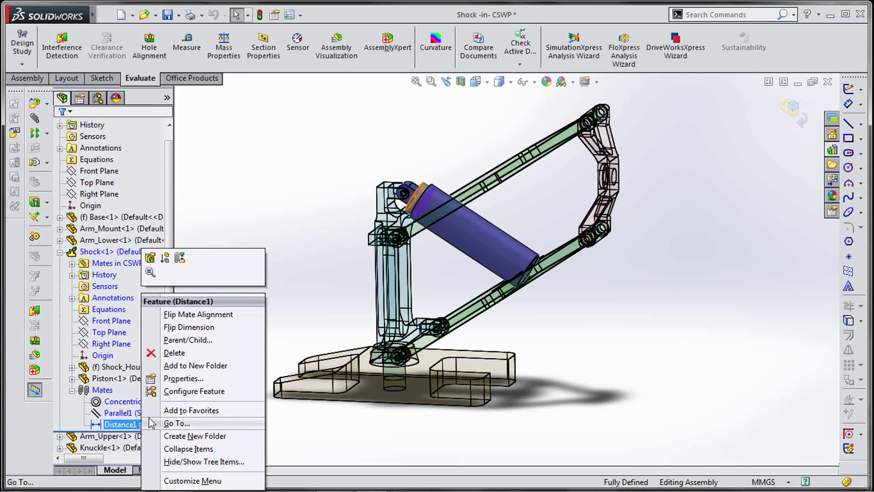
{"action": "left_click", "coordinate": [165, 258]}
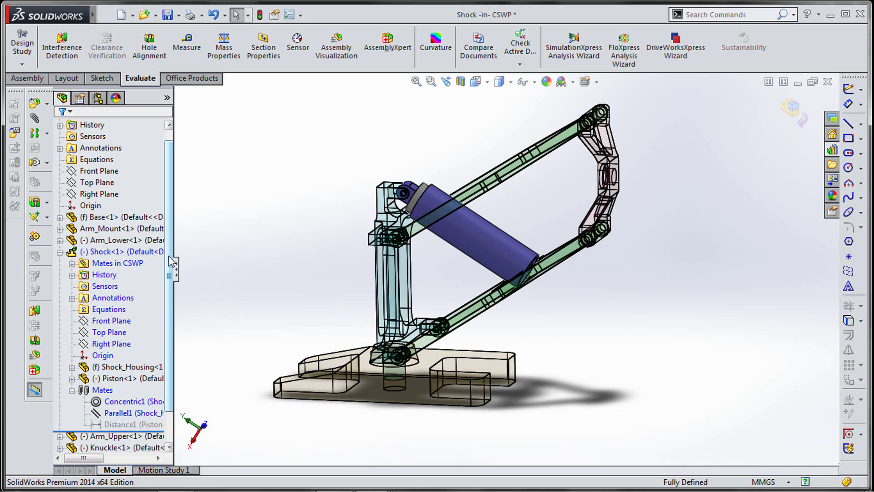
{"action": "left_click", "coordinate": [800, 109]}
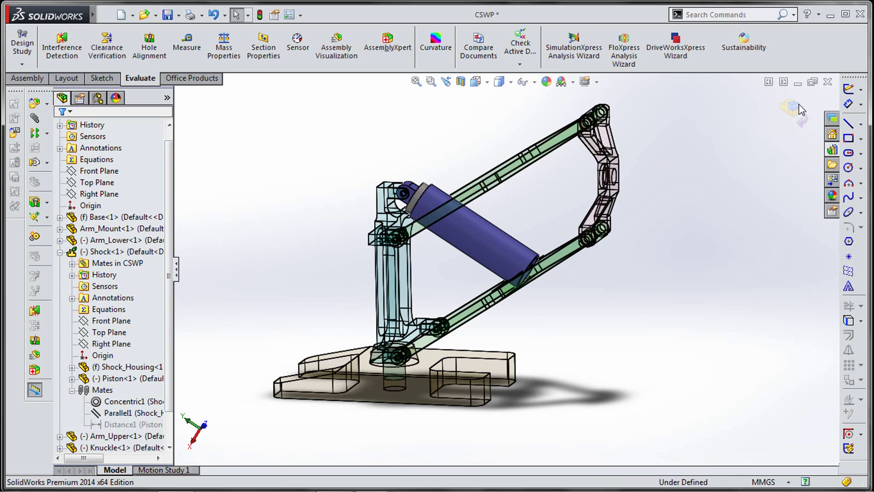
Rebuild the CSWP assembly and swing Arm_Lower down toward the base so the shock's piston extends.
{"action": "left_click", "coordinate": [59, 251]}
{"action": "left_click", "coordinate": [259, 15]}
{"action": "left_click_drag", "start_coordinate": [545, 268], "coordinate": [552, 345]}
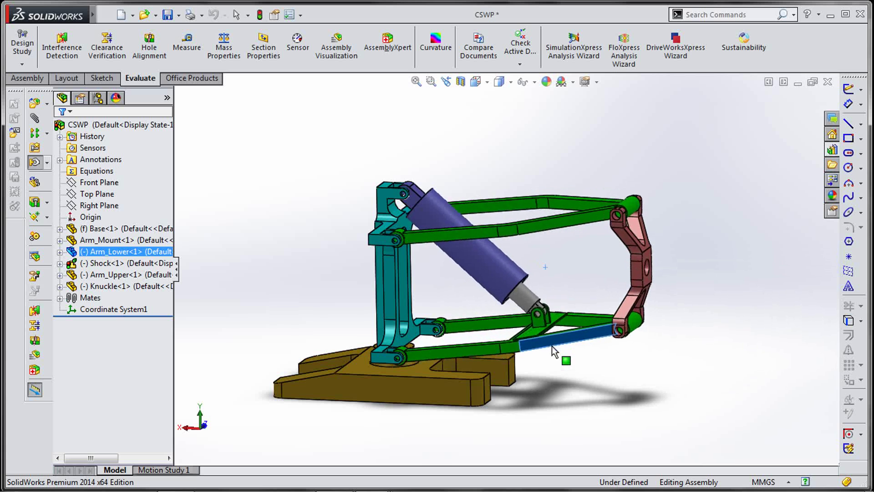
{"action": "key", "text": "Escape"}
Set up a 10° angle mate between the underside of Arm_Lower and the top face of Base.
{"action": "scroll", "coordinate": [558, 377], "scroll_direction": "down", "scroll_amount": 5}
{"action": "left_click", "coordinate": [552, 375]}
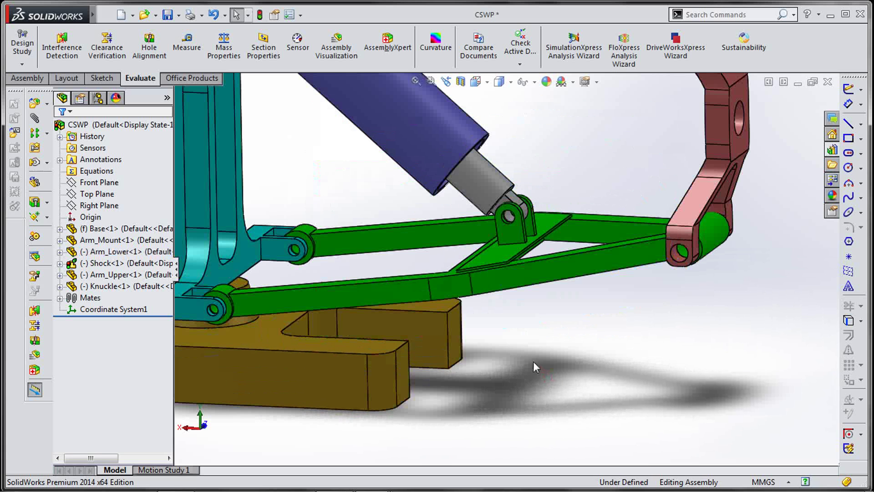
{"action": "middle_click_drag", "start_coordinate": [537, 373], "coordinate": [556, 248]}
{"action": "scroll", "coordinate": [437, 291], "scroll_direction": "up", "scroll_amount": 5}
{"action": "scroll", "coordinate": [554, 247], "scroll_direction": "down", "scroll_amount": 4}
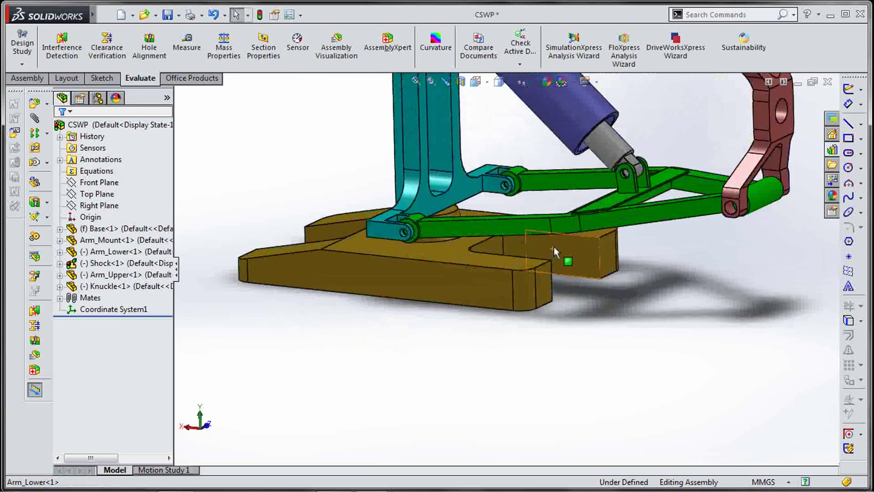
{"action": "scroll", "coordinate": [587, 262], "scroll_direction": "down", "scroll_amount": 3}
{"action": "key", "text": "Down"}
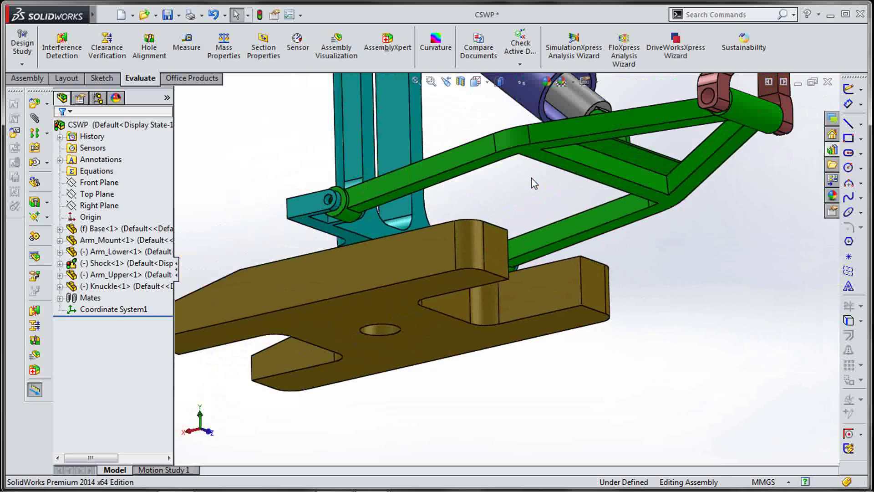
{"action": "left_click", "coordinate": [503, 204]}
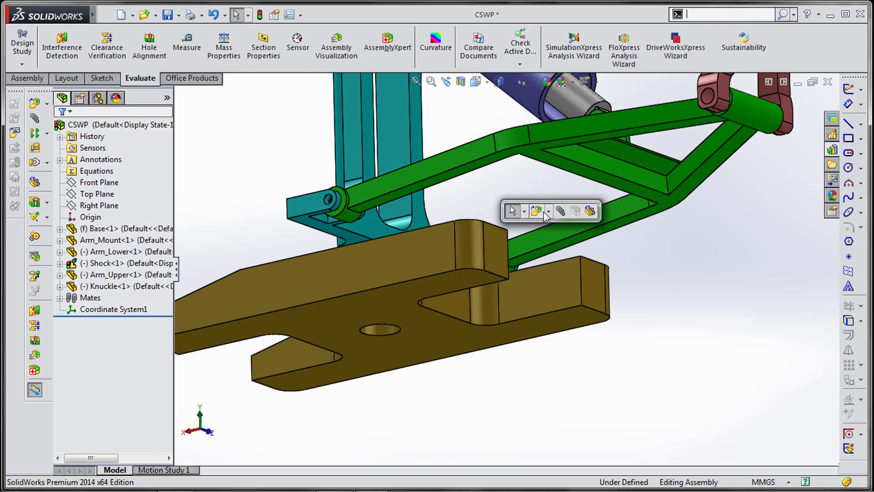
{"action": "left_click", "coordinate": [557, 208]}
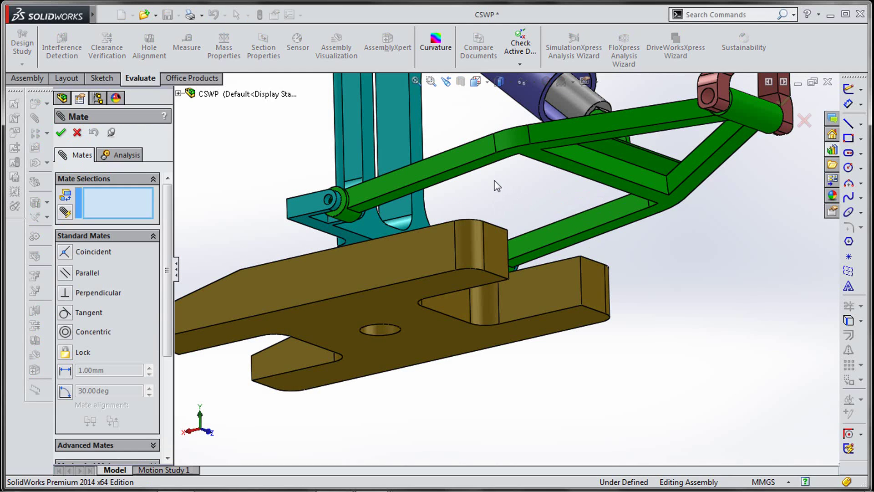
{"action": "left_click", "coordinate": [66, 389]}
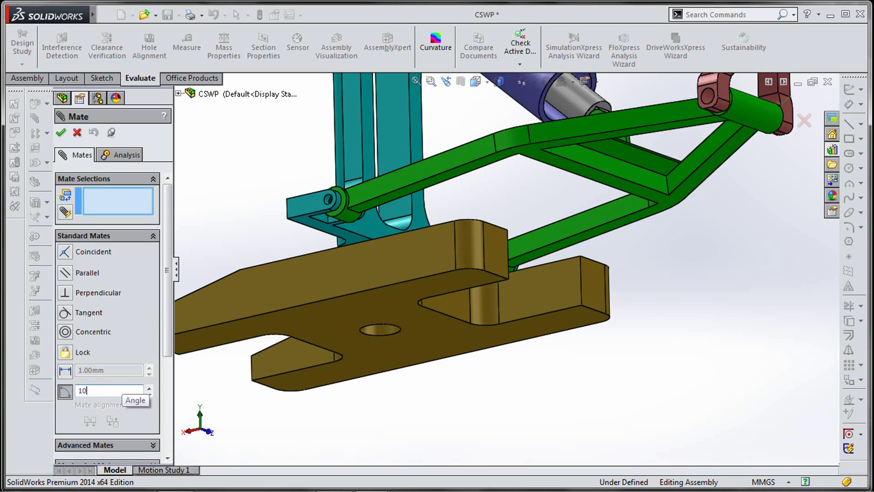
{"action": "left_click", "coordinate": [475, 169]}
{"action": "middle_click_drag", "start_coordinate": [475, 168], "coordinate": [471, 222]}
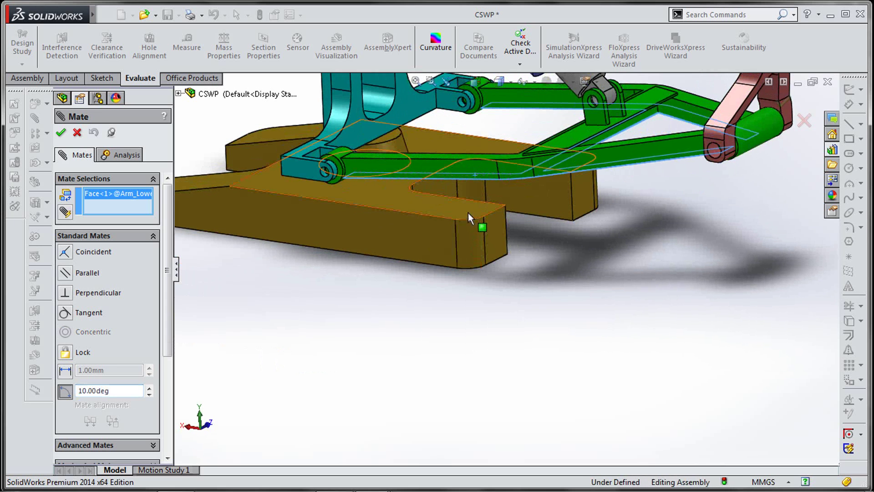
{"action": "left_click", "coordinate": [468, 212]}
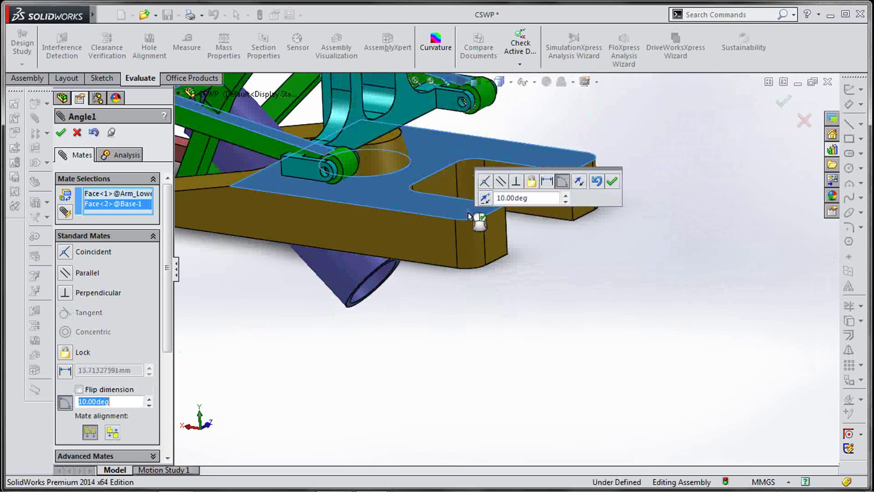
Flip the angle mate's dimension, set its alignment to anti-aligned, and accept the mate.
{"action": "scroll", "coordinate": [468, 212], "scroll_direction": "up", "scroll_amount": 5}
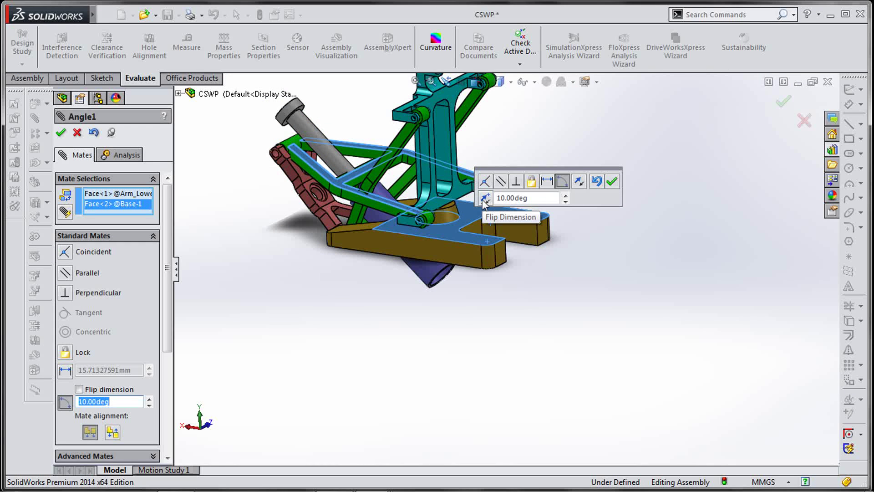
{"action": "left_click", "coordinate": [484, 200]}
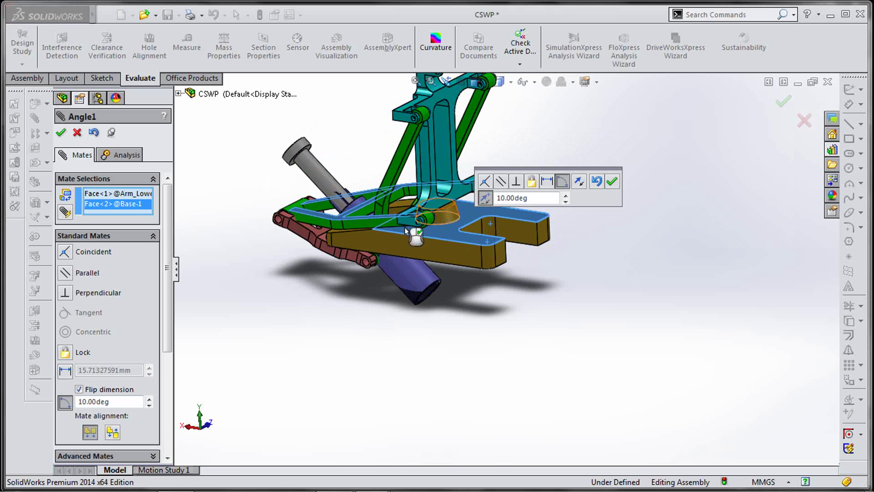
{"action": "left_click", "coordinate": [113, 433]}
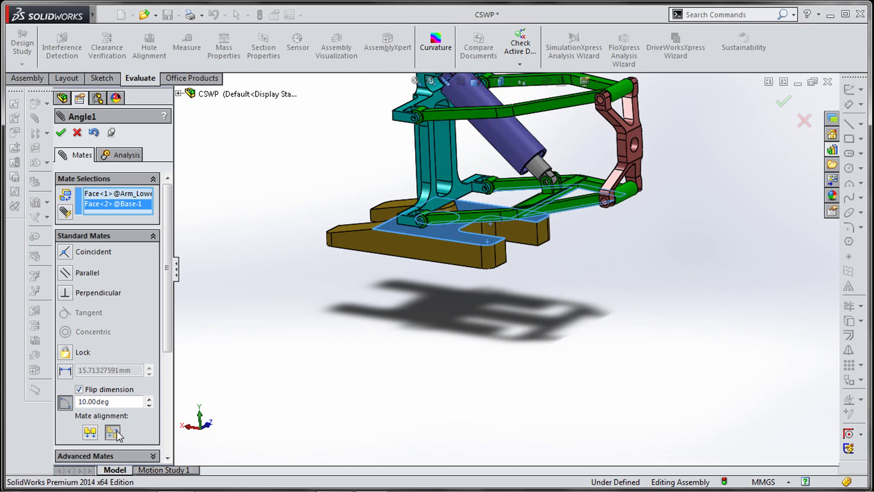
{"action": "left_click", "coordinate": [62, 133]}
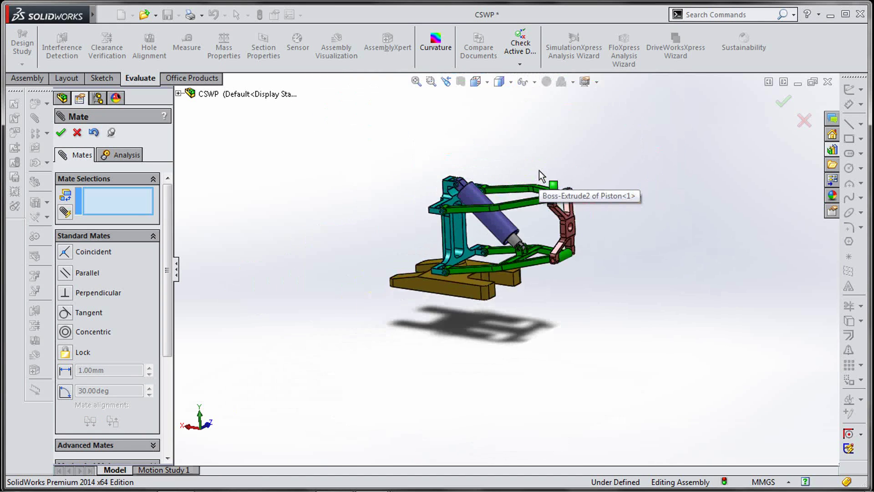
{"action": "left_click", "coordinate": [781, 109]}
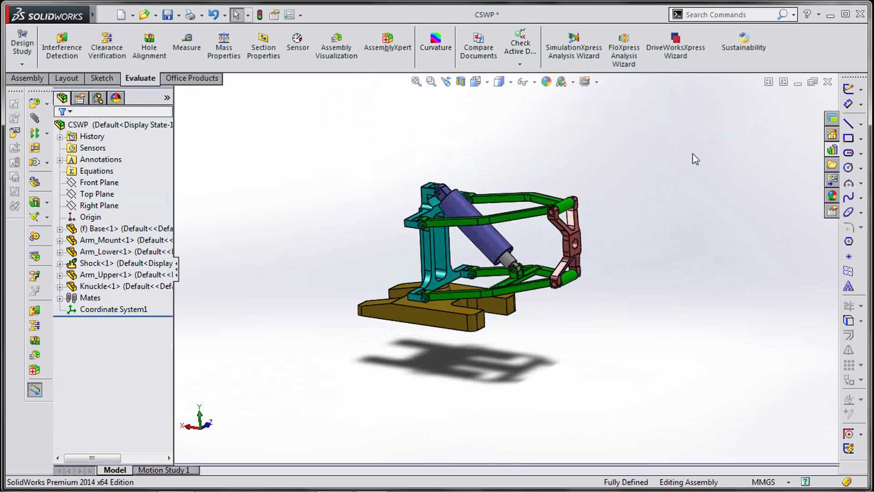
Create a new document from the Part template and start a sketch on the Front Plane.
{"action": "scroll", "coordinate": [485, 229], "scroll_direction": "down", "scroll_amount": 3}
{"action": "middle_click_drag", "start_coordinate": [631, 263], "coordinate": [654, 226]}
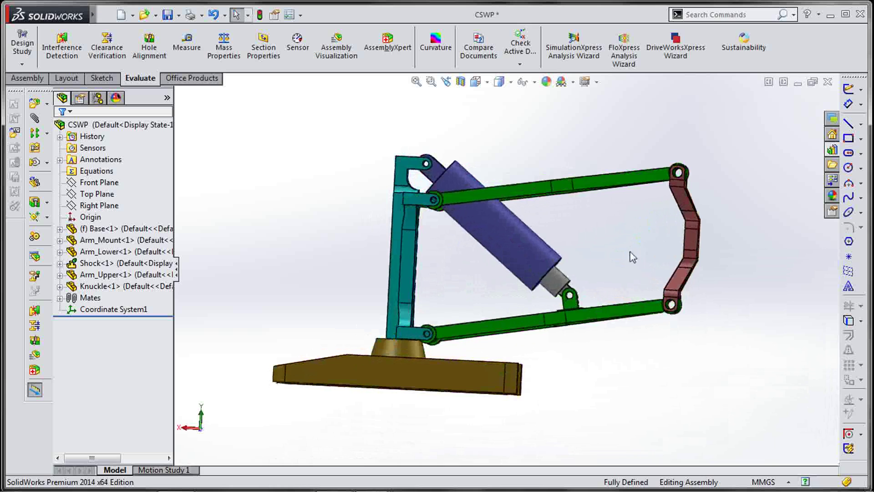
{"action": "left_click", "coordinate": [124, 21]}
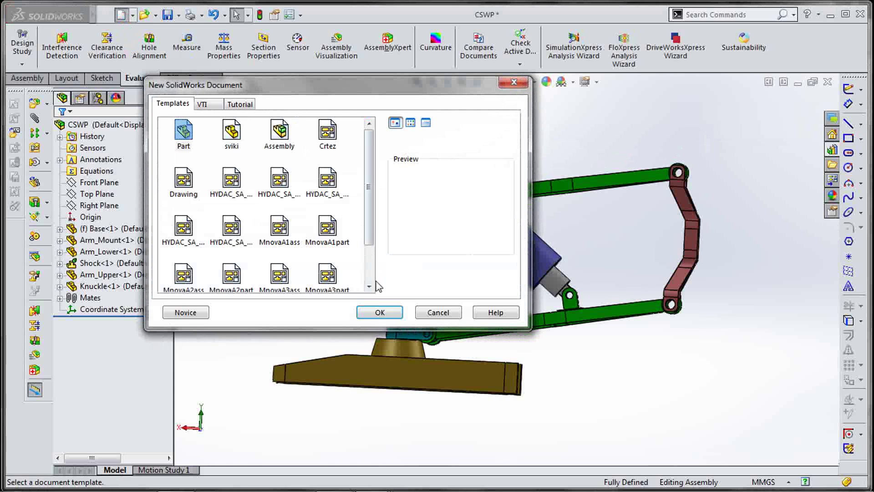
{"action": "left_click", "coordinate": [379, 313]}
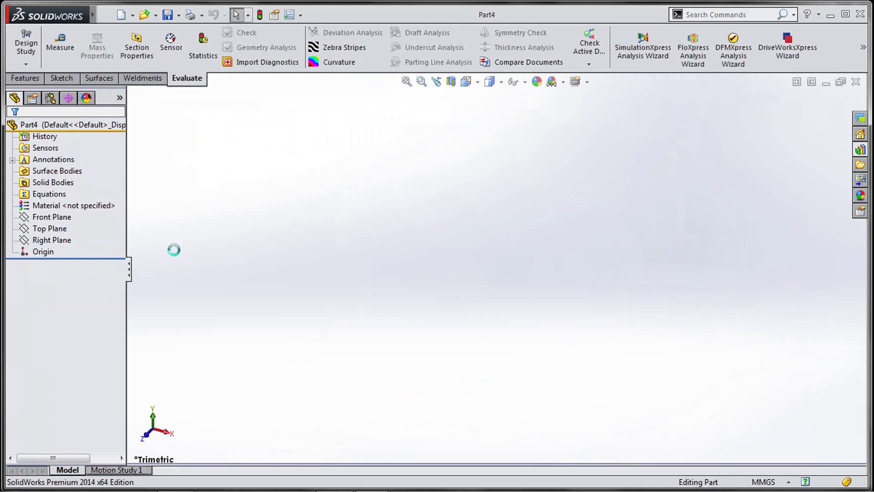
{"action": "left_click", "coordinate": [66, 219]}
{"action": "left_click", "coordinate": [73, 200]}
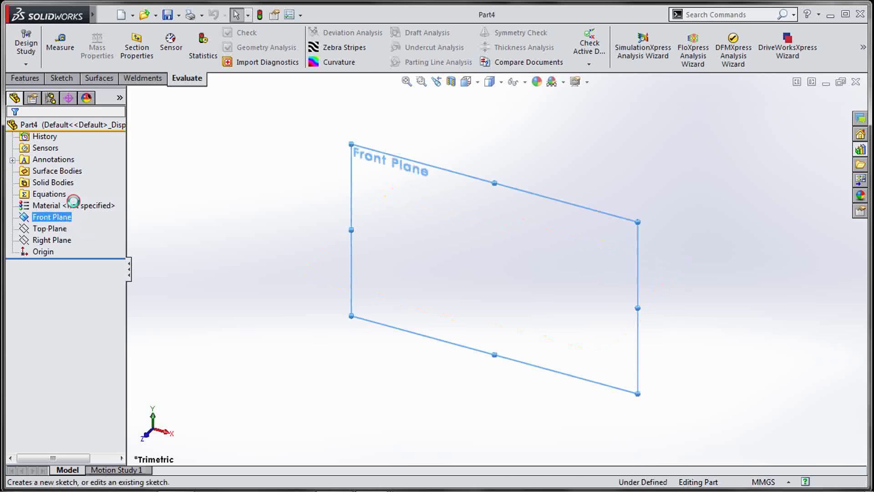
Draw a horizontal centerline starting at the origin and extending in the positive X direction.
{"action": "key", "text": "s"}
{"action": "left_click", "coordinate": [523, 305]}
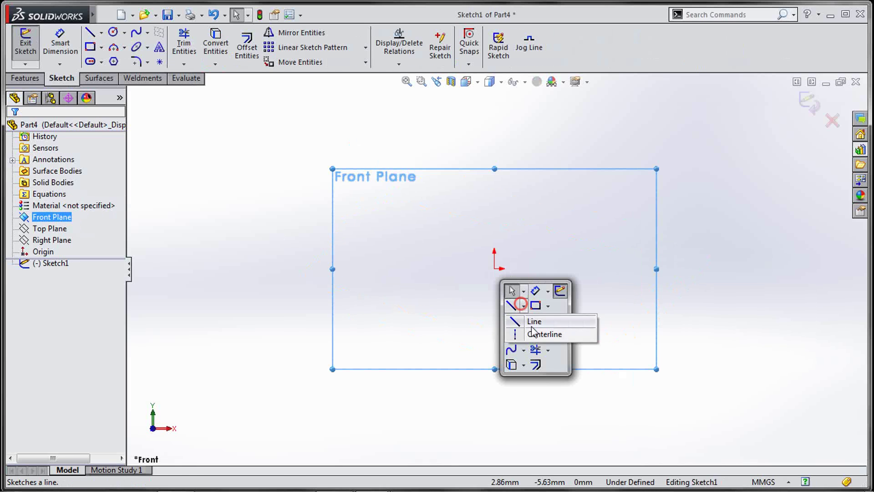
{"action": "left_click", "coordinate": [527, 332]}
{"action": "left_click", "coordinate": [494, 268]}
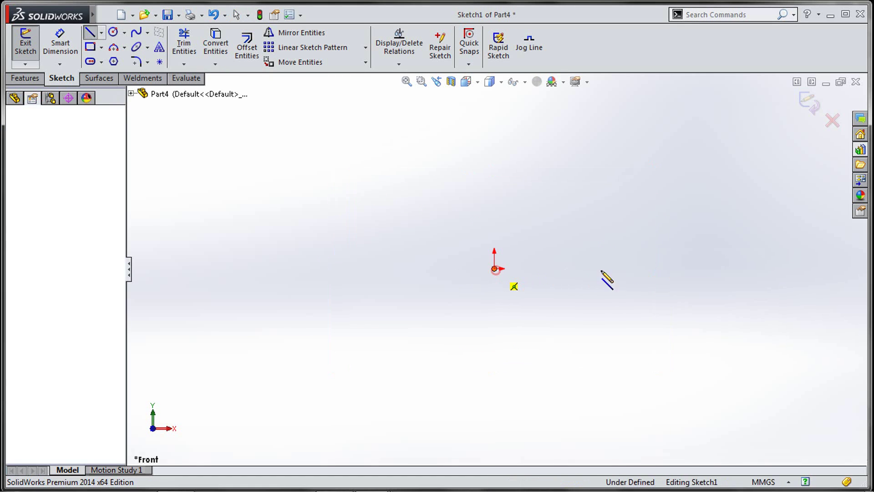
{"action": "left_click", "coordinate": [670, 268]}
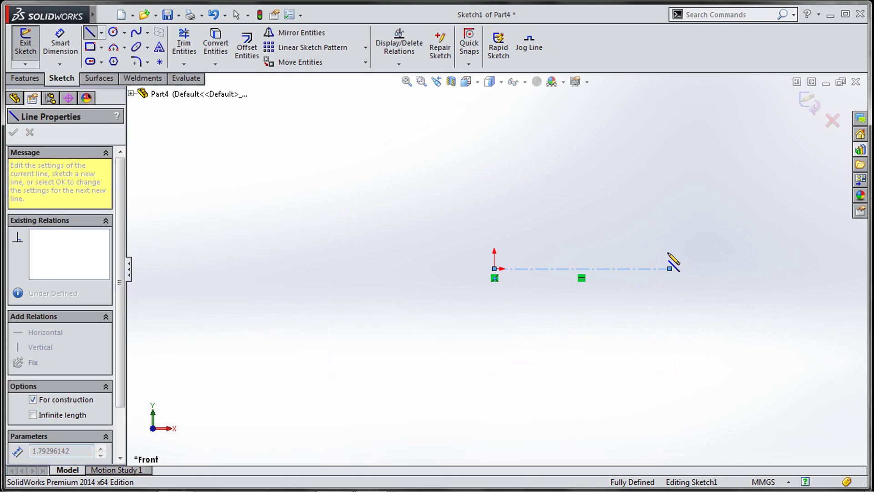
{"action": "key", "text": "Escape"}
Sketch a closed L-shaped half profile above the centerline, about 99 mm long, with its tall flange aligned vertically with the origin.
{"action": "key", "text": "s"}
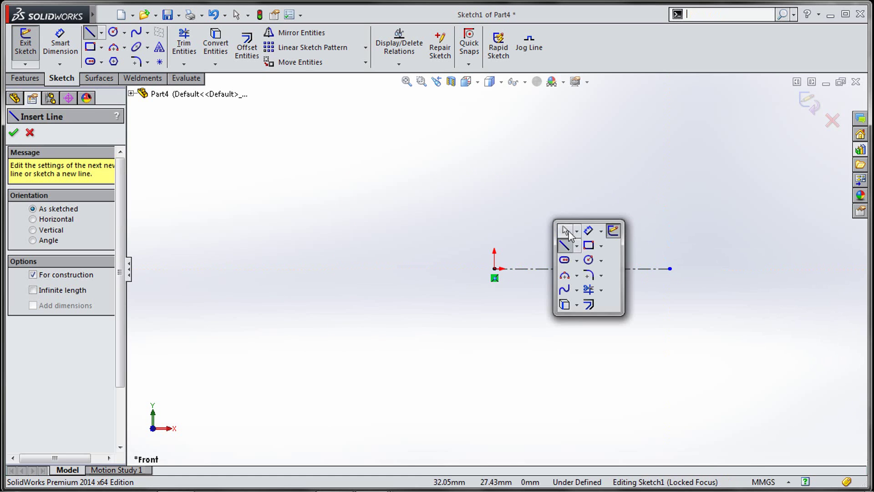
{"action": "left_click", "coordinate": [576, 246]}
{"action": "left_click", "coordinate": [587, 258]}
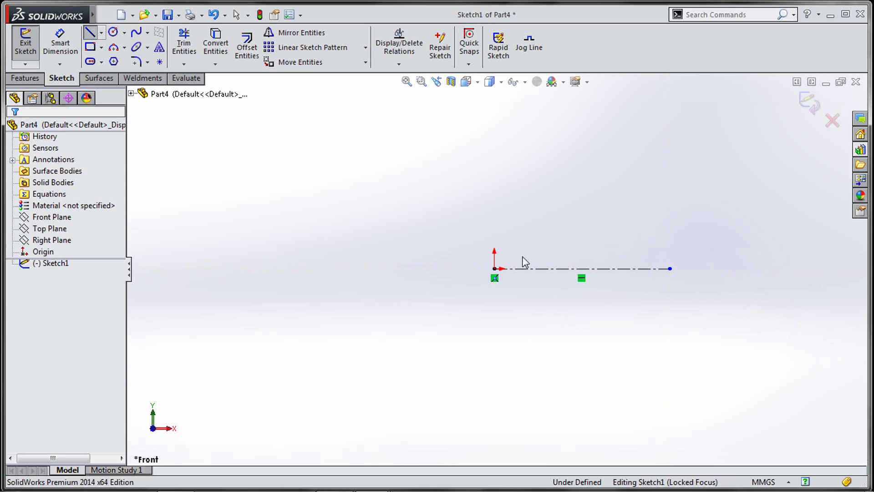
{"action": "left_click", "coordinate": [495, 239]}
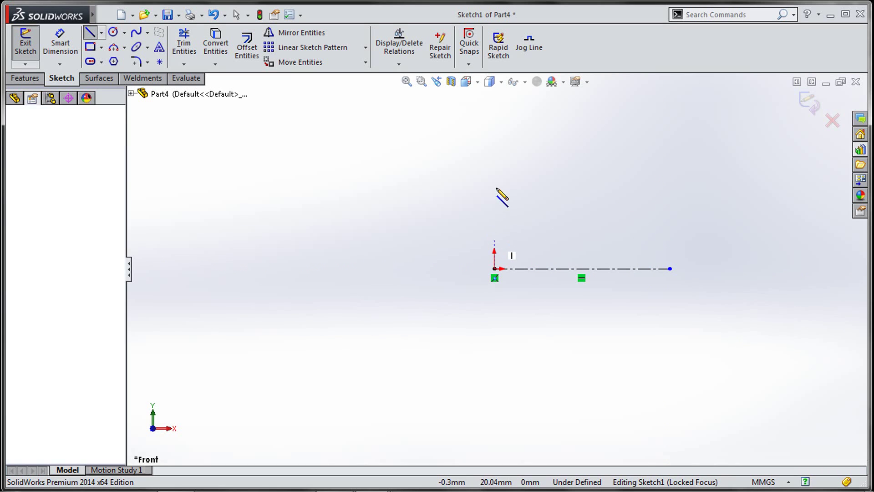
{"action": "left_click", "coordinate": [494, 187]}
{"action": "left_click", "coordinate": [518, 187]}
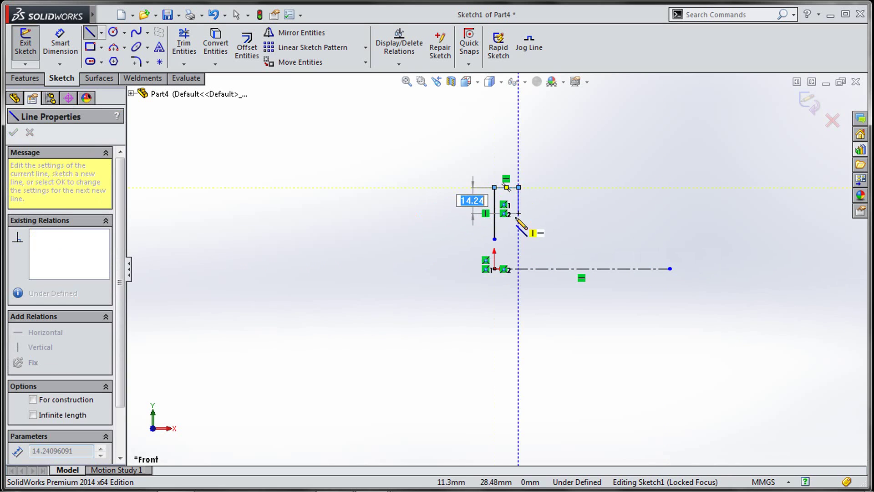
{"action": "left_click", "coordinate": [518, 218]}
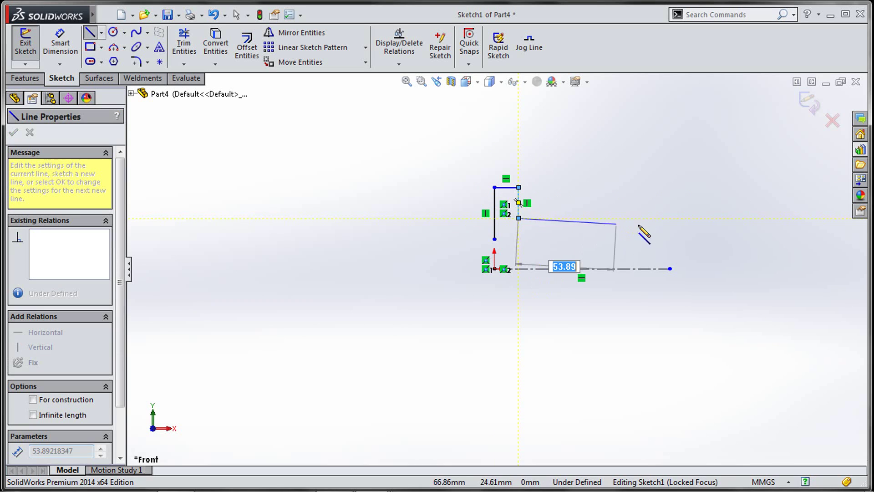
{"action": "left_click", "coordinate": [674, 218]}
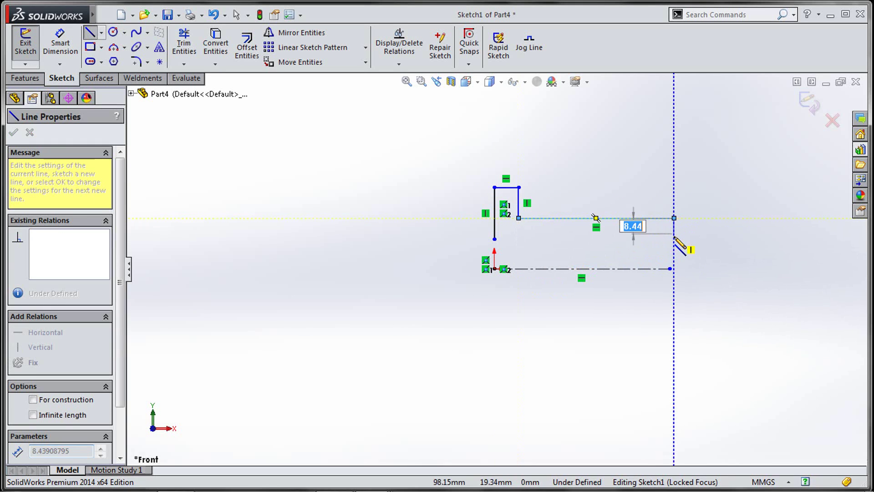
{"action": "left_click", "coordinate": [674, 239]}
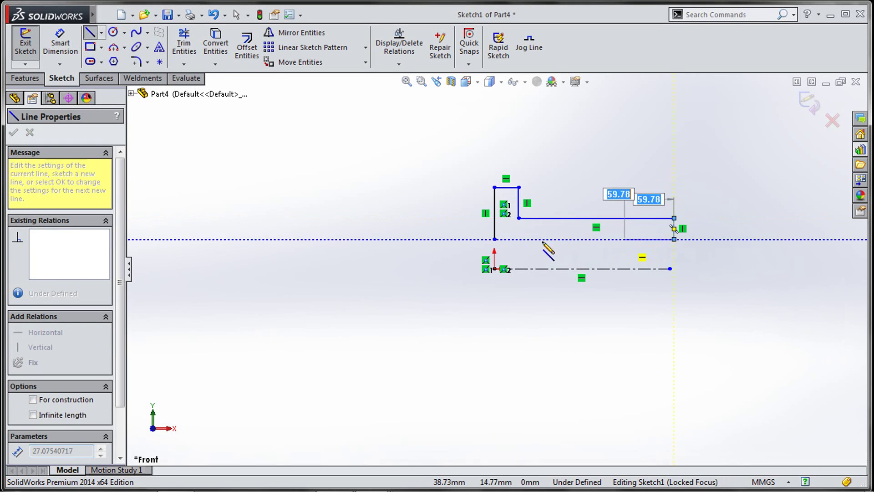
{"action": "left_click", "coordinate": [495, 239]}
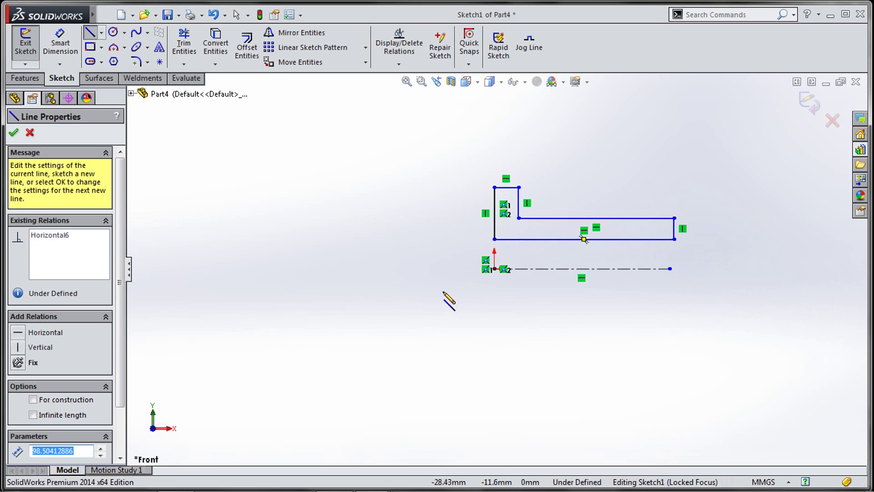
Dimension the profile's lower horizontal edge about the centerline as an 8 mm bore diameter.
{"action": "scroll", "coordinate": [586, 274], "scroll_direction": "down", "scroll_amount": 2}
{"action": "key", "text": "s"}
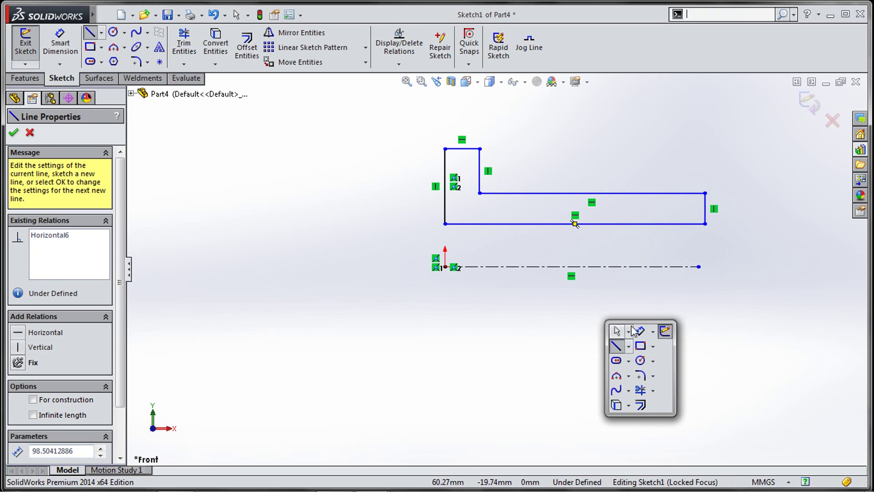
{"action": "left_click", "coordinate": [638, 332]}
{"action": "left_click", "coordinate": [640, 225]}
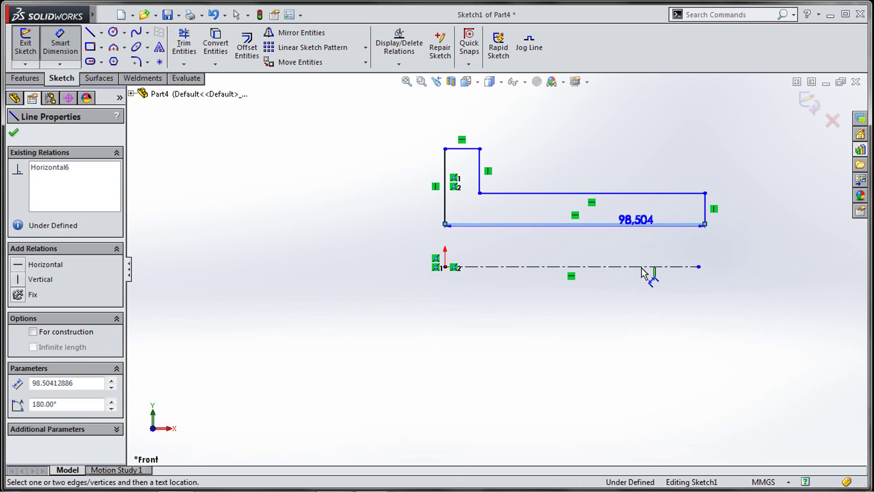
{"action": "left_click", "coordinate": [651, 267]}
{"action": "left_click", "coordinate": [731, 291]}
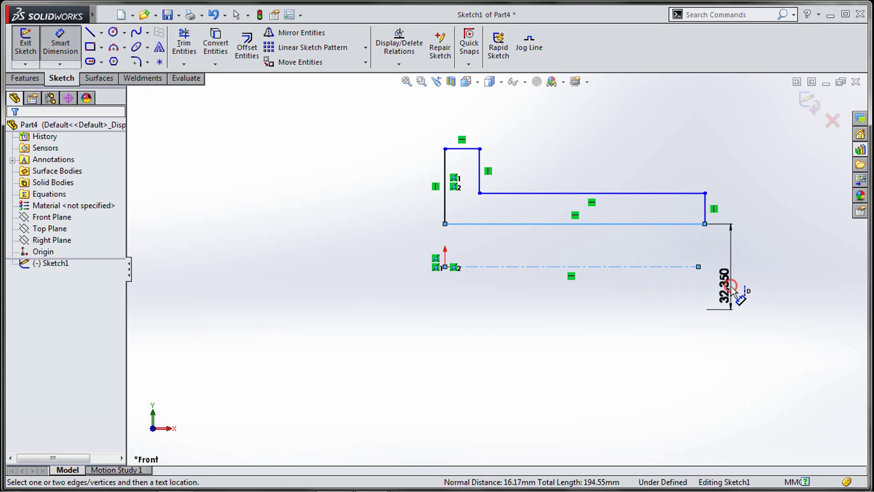
{"action": "type", "text": "8"}
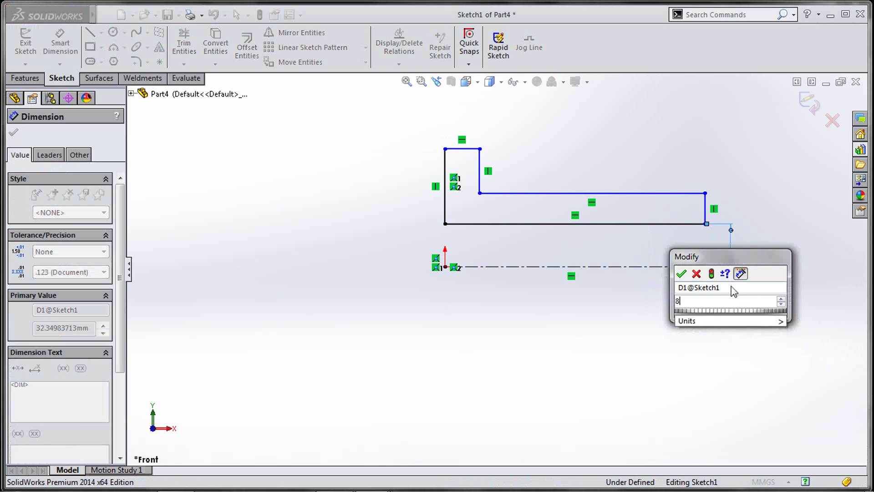
{"action": "key", "text": "Return"}
Dimension the long upper edge of the profile about the centerline as a 15 mm outer diameter.
{"action": "left_click", "coordinate": [672, 193]}
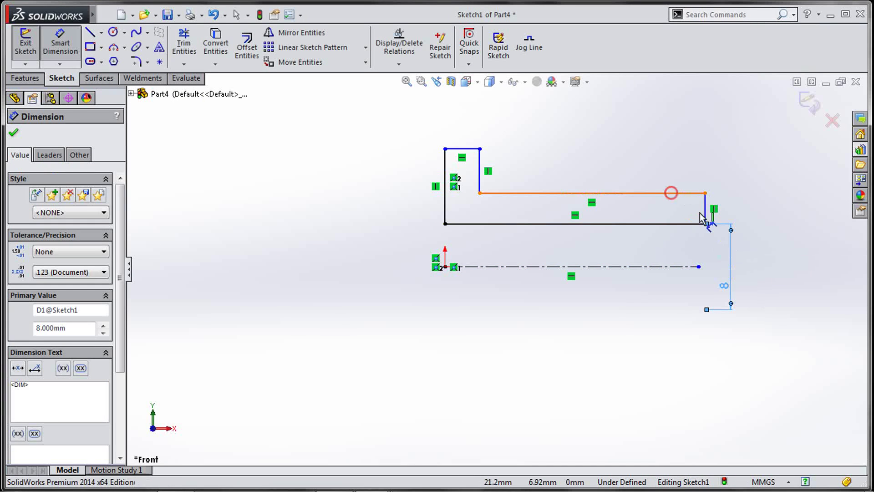
{"action": "left_click", "coordinate": [692, 267]}
{"action": "left_click", "coordinate": [790, 287]}
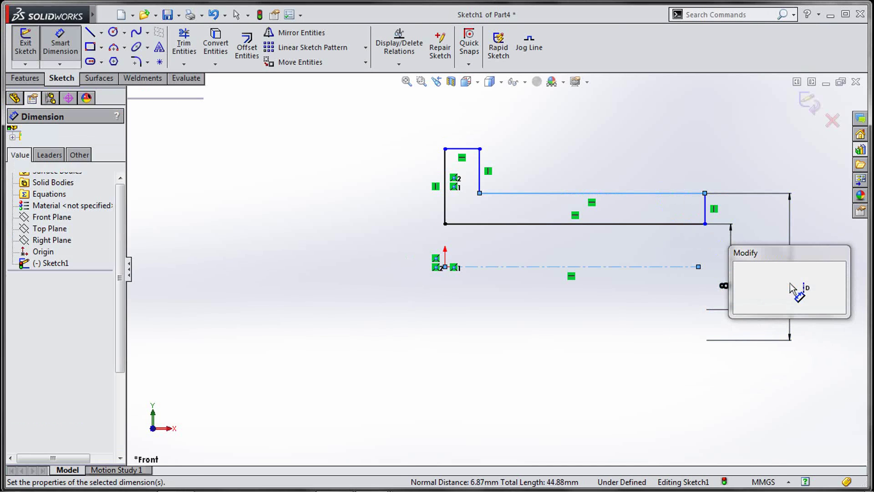
{"action": "type", "text": "13"}
{"action": "key", "text": "Escape"}
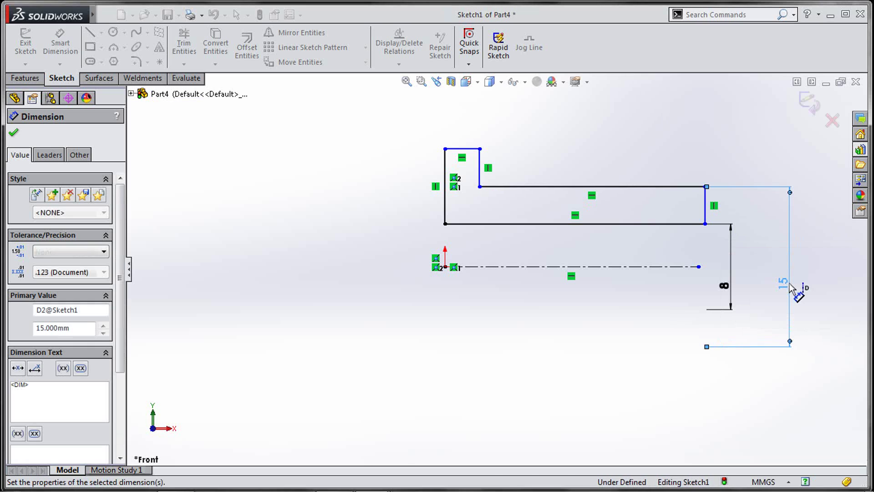
Dimension the flange with a 3 mm thickness and a 22 mm diameter about the centerline.
{"action": "left_click", "coordinate": [470, 150]}
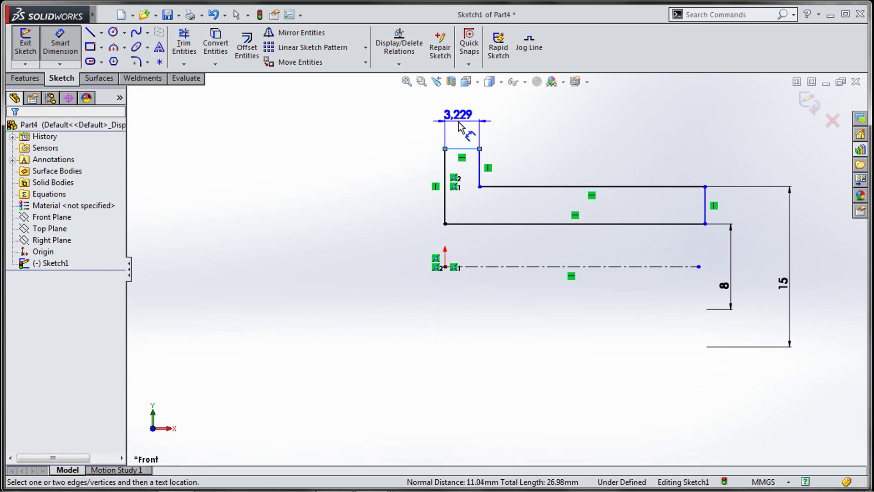
{"action": "left_click", "coordinate": [459, 128]}
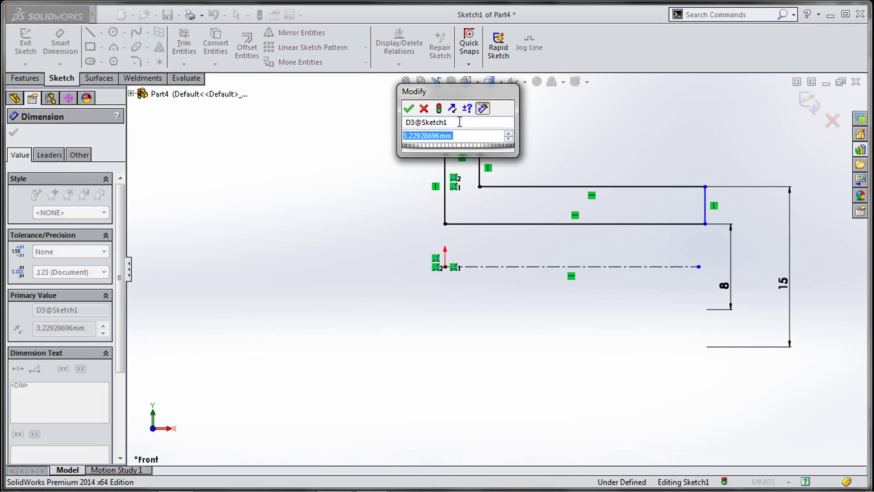
{"action": "key", "text": "Return"}
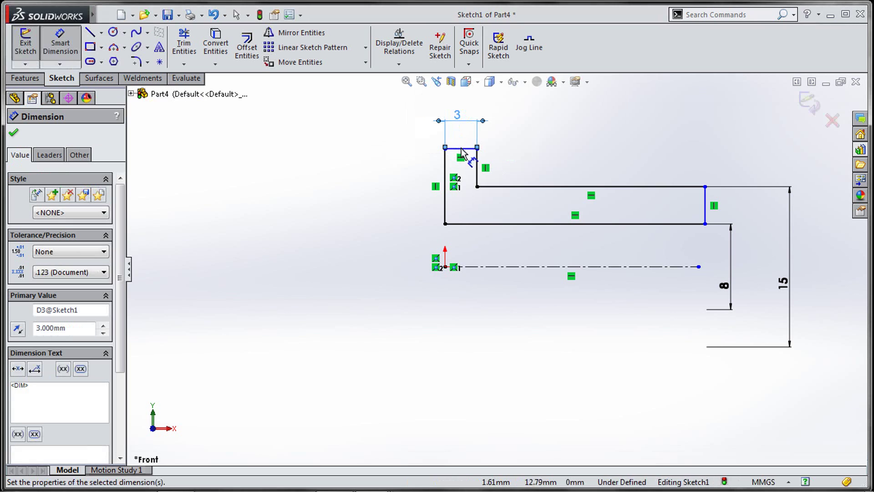
{"action": "left_click", "coordinate": [459, 149]}
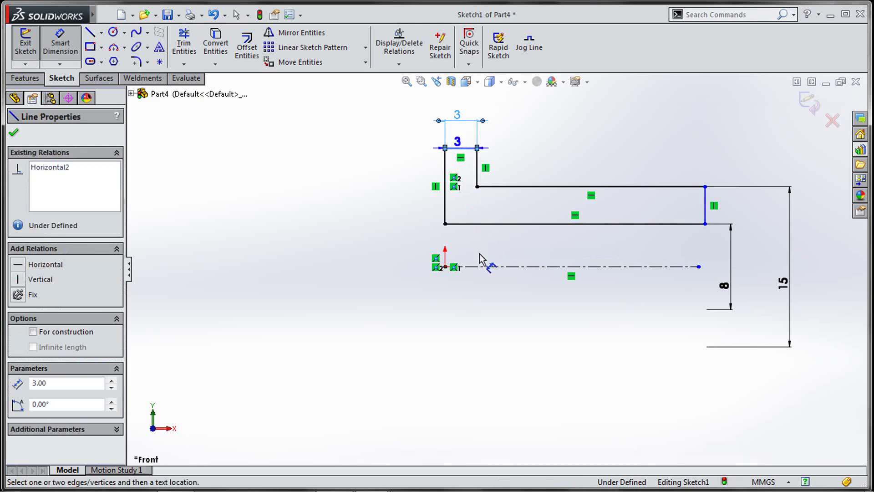
{"action": "left_click", "coordinate": [461, 267]}
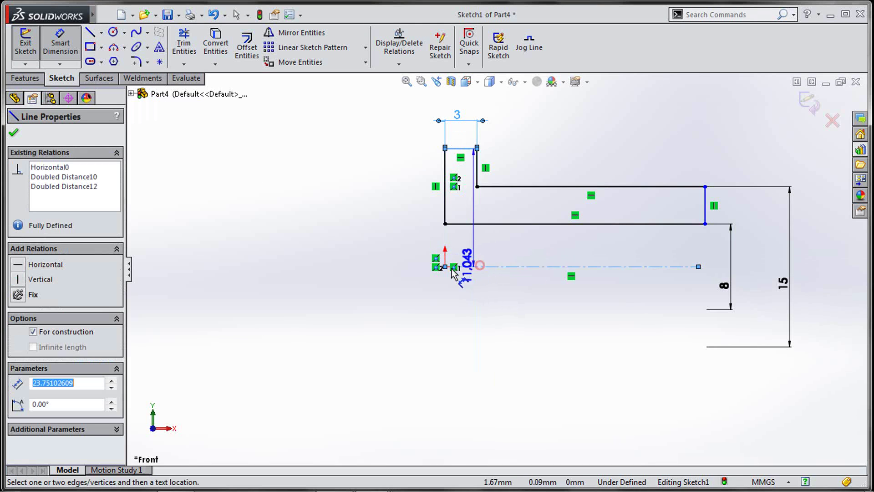
{"action": "left_click", "coordinate": [379, 276]}
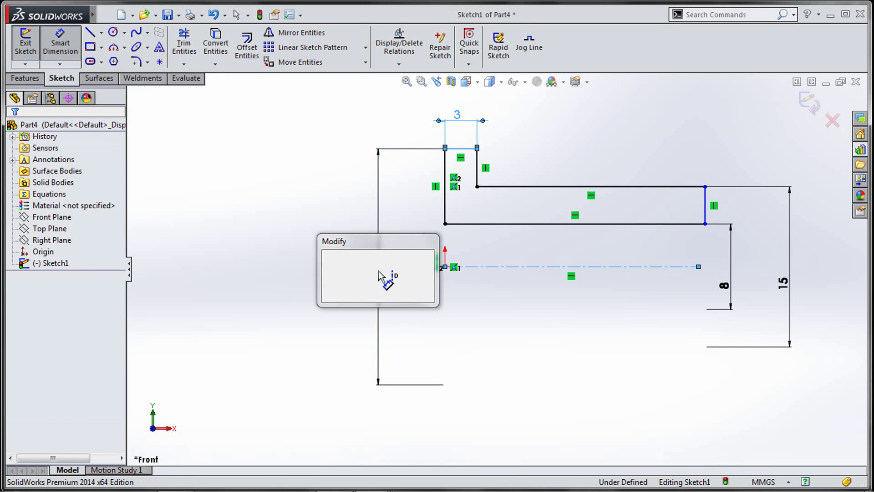
{"action": "type", "text": "22"}
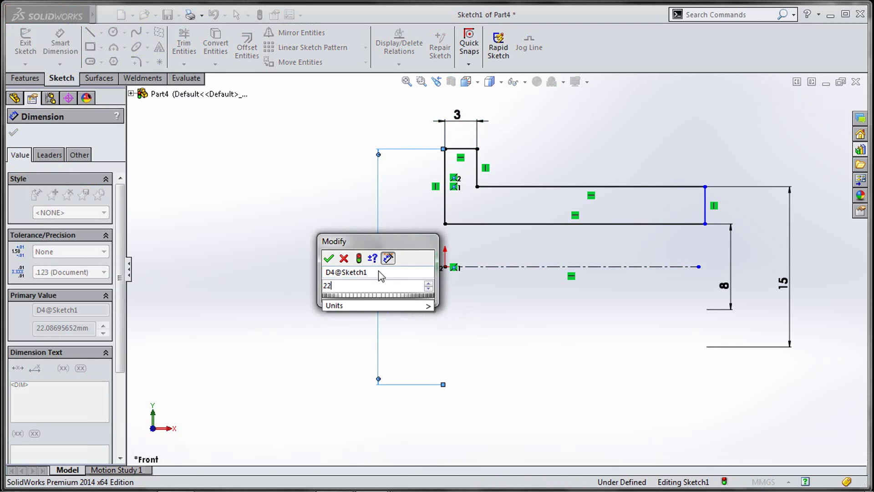
{"action": "key", "text": "Return"}
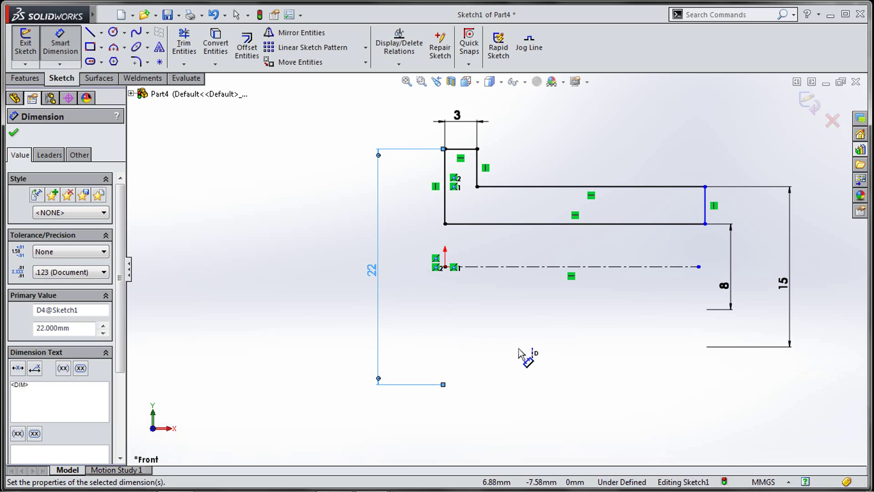
{"action": "key", "text": "Escape"}
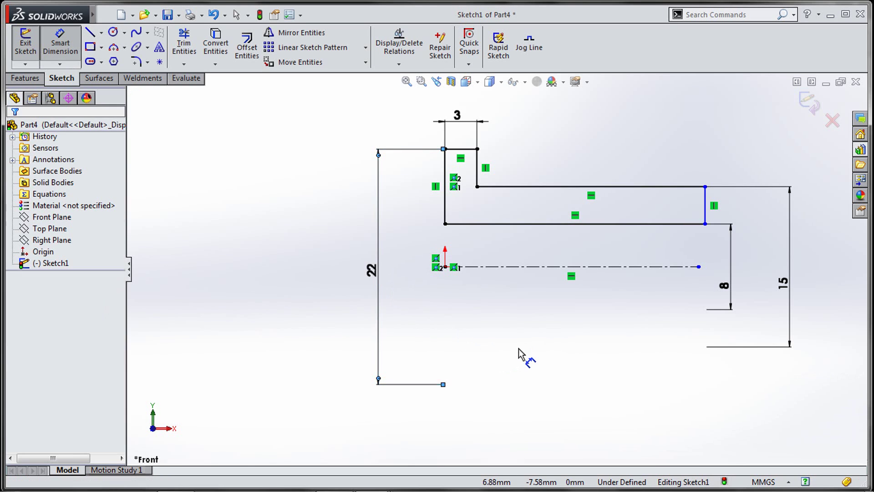
Dimension the profile's long lower edge as 50 mm and finish the sketch.
{"action": "key", "text": "s"}
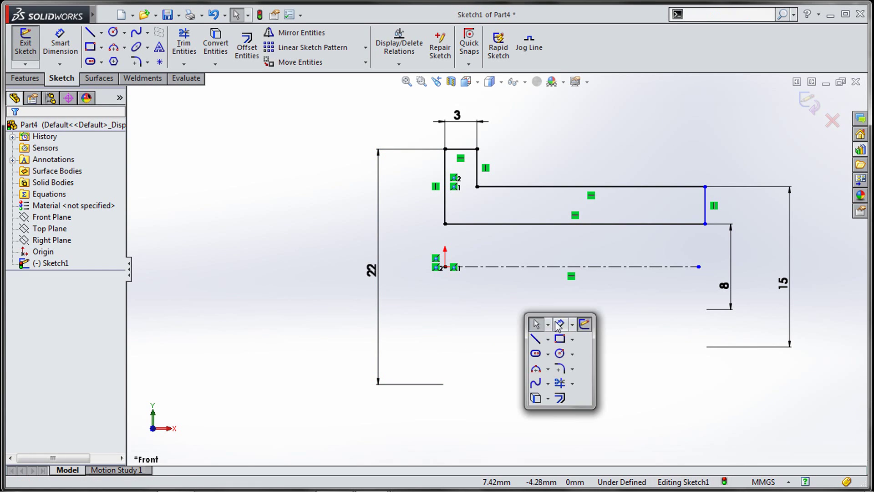
{"action": "left_click", "coordinate": [557, 324]}
{"action": "left_click", "coordinate": [551, 224]}
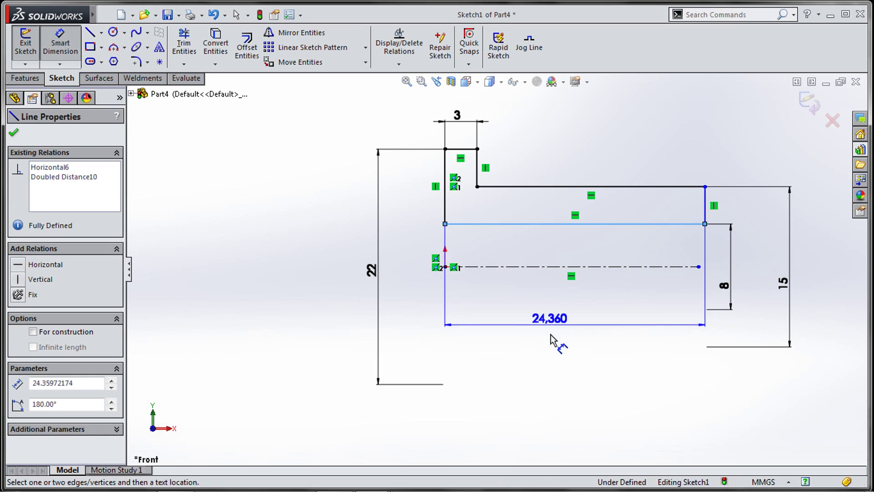
{"action": "left_click", "coordinate": [553, 366]}
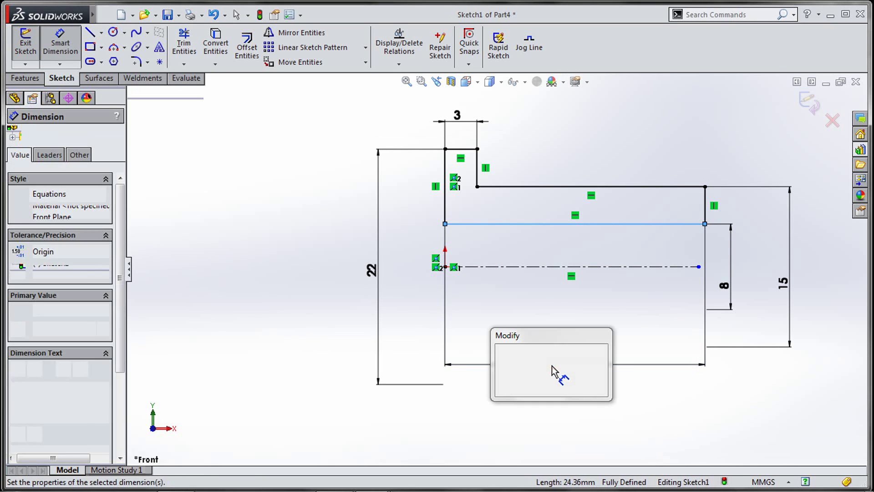
{"action": "type", "text": "50"}
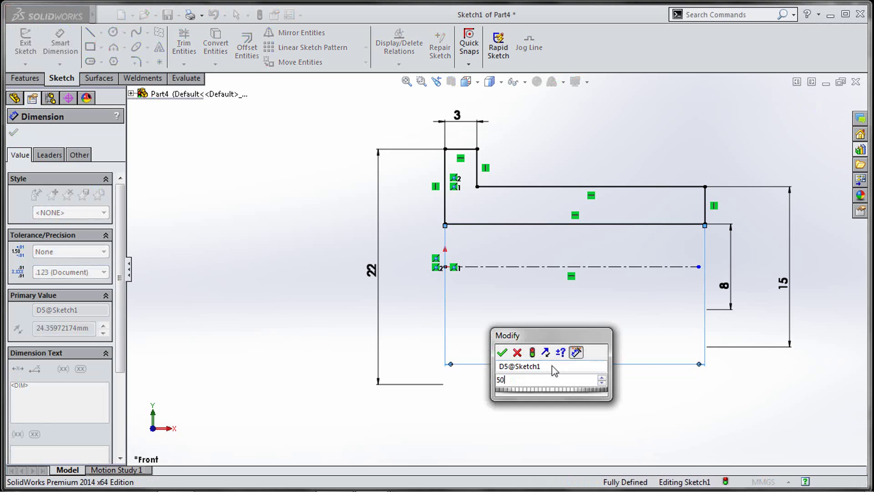
{"action": "key", "text": "Return"}
{"action": "key", "text": "f"}
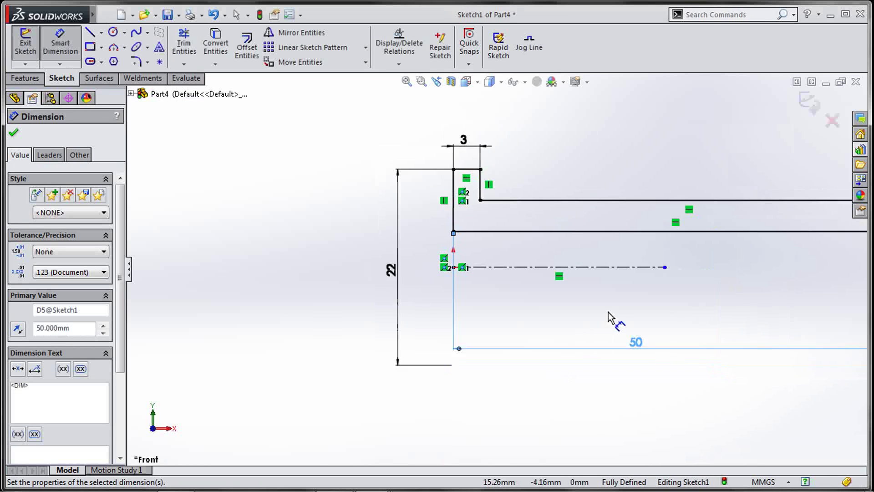
{"action": "left_click", "coordinate": [802, 111]}
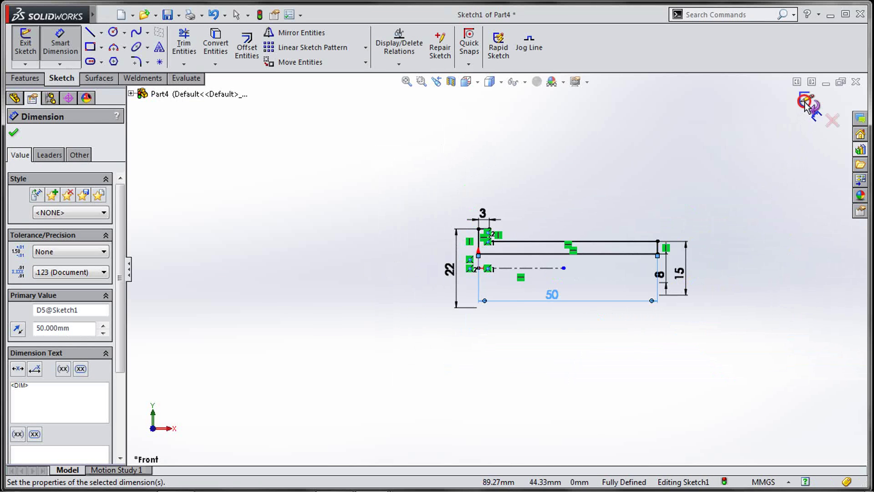
{"action": "left_click", "coordinate": [776, 111]}
Revolve the profile 360° about the centerline into a solid flanged sleeve.
{"action": "middle_click_drag", "start_coordinate": [656, 187], "coordinate": [620, 221]}
{"action": "key", "text": "s"}
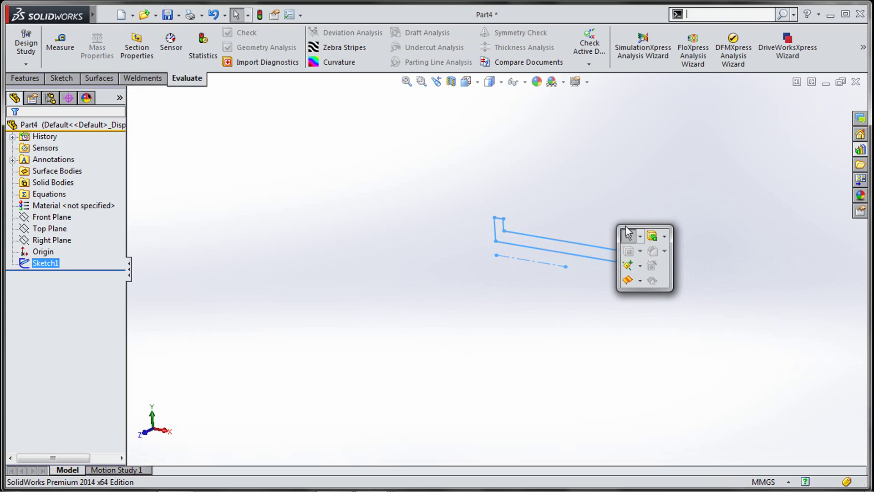
{"action": "left_click", "coordinate": [664, 236]}
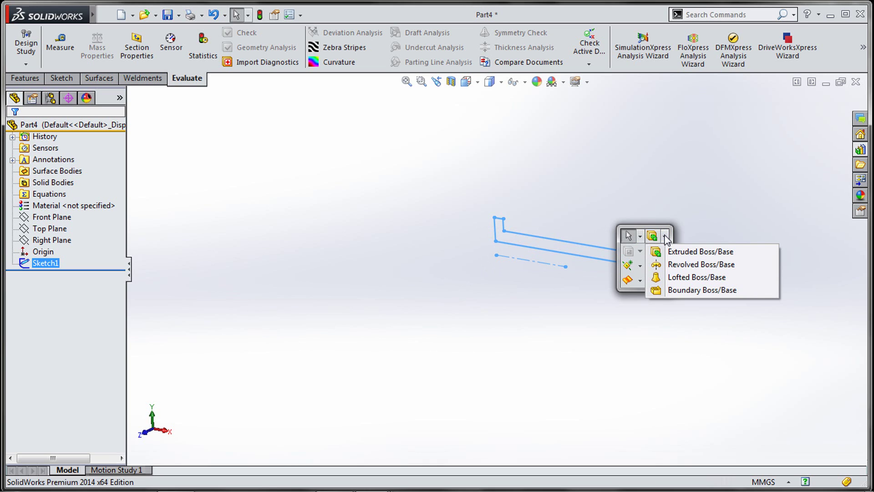
{"action": "left_click", "coordinate": [670, 266]}
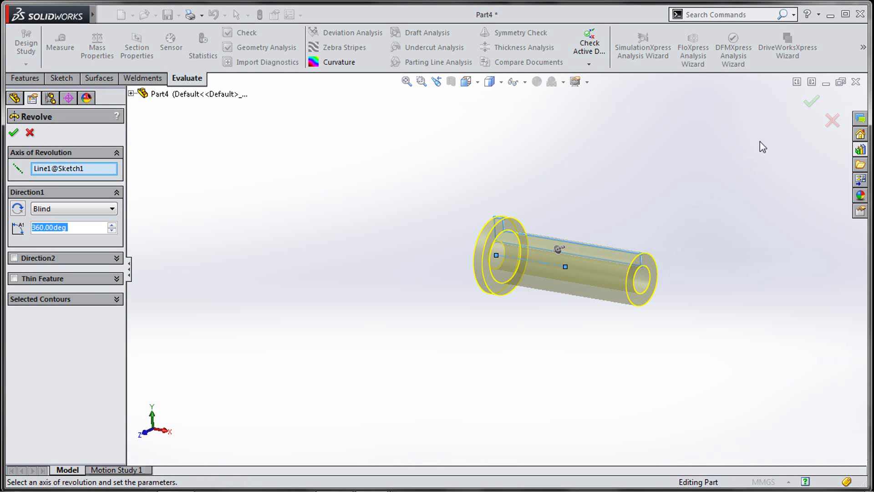
{"action": "left_click", "coordinate": [807, 110]}
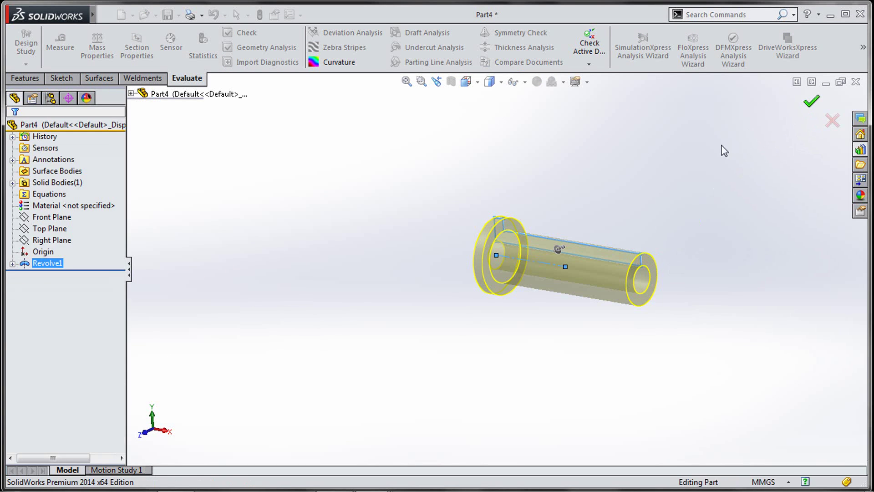
{"action": "left_click", "coordinate": [636, 187]}
{"action": "scroll", "coordinate": [633, 197], "scroll_direction": "down", "scroll_amount": 3}
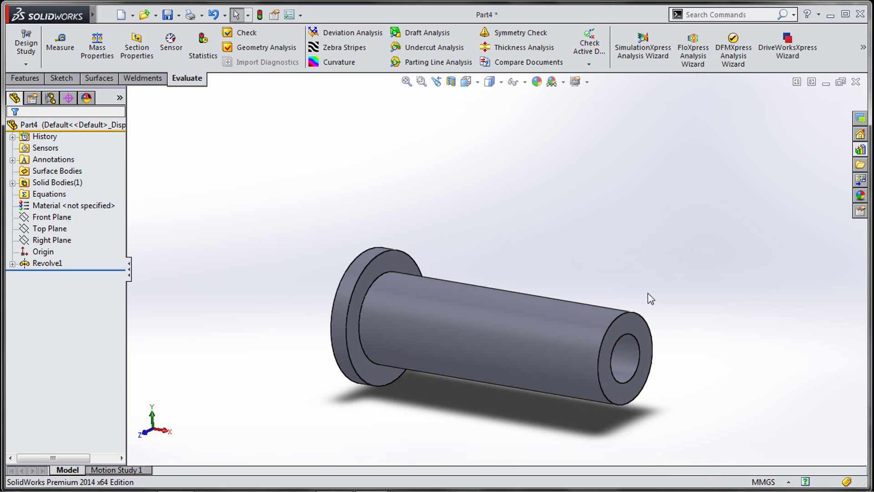
Chamfer the outer circular edge at the sleeve's free end by 2 mm at 45°.
{"action": "key", "text": "s"}
{"action": "left_click", "coordinate": [705, 295]}
{"action": "left_click", "coordinate": [723, 340]}
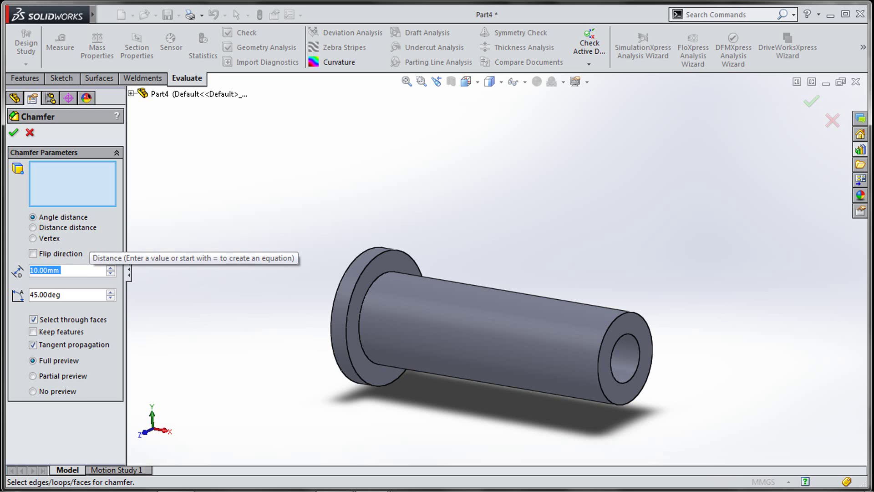
{"action": "type", "text": "2"}
{"action": "key", "text": "Return"}
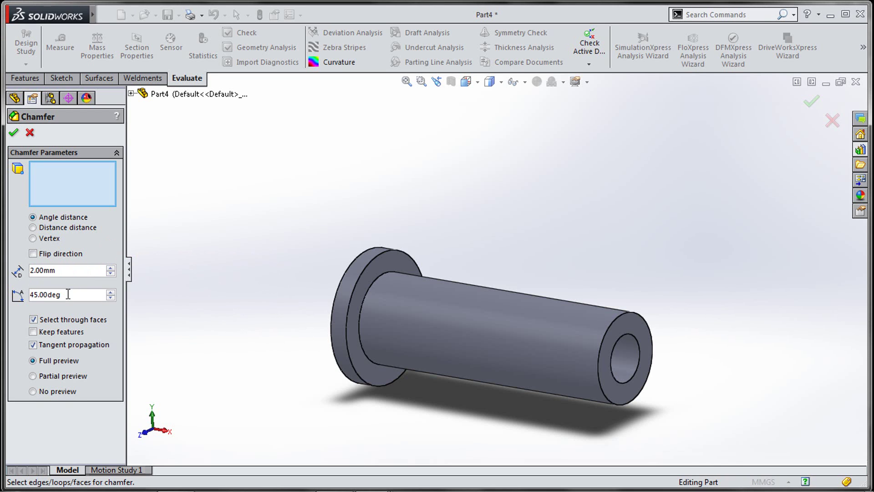
{"action": "left_click", "coordinate": [626, 315]}
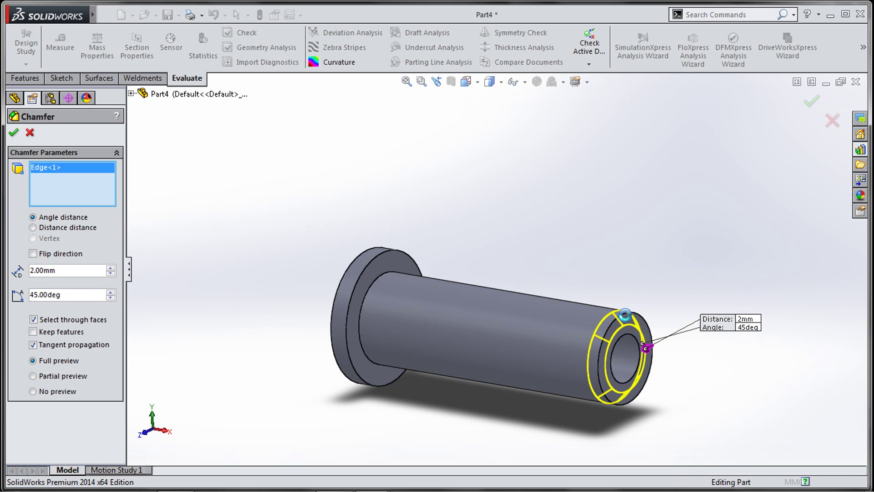
{"action": "key", "text": "Return"}
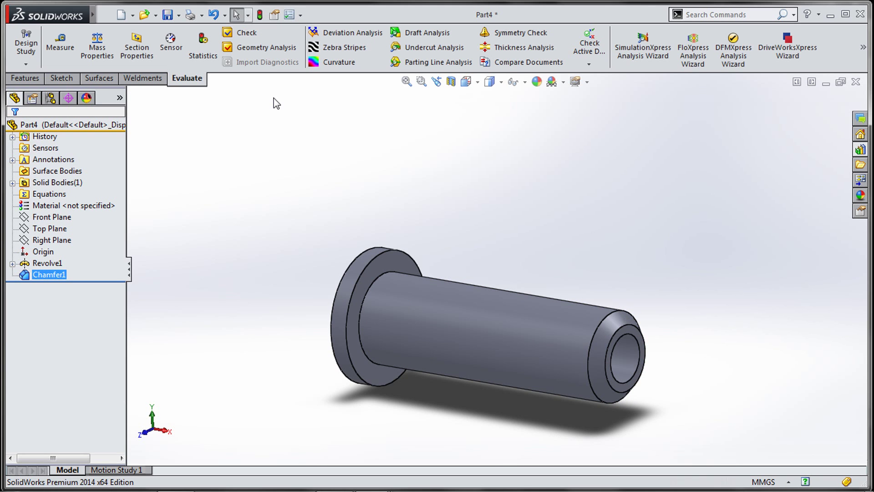
Check the required part name in the exam PDF and save the part as spindle in the CSWP Sample Exam folder.
{"action": "key", "text": "alt+Tab"}
{"action": "scroll", "coordinate": [462, 152], "scroll_direction": "up", "scroll_amount": 5}
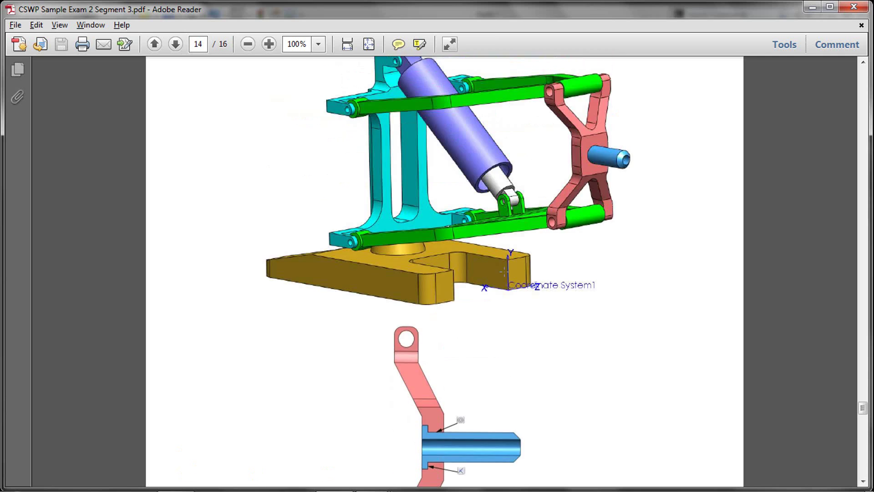
{"action": "scroll", "coordinate": [498, 317], "scroll_direction": "up", "scroll_amount": 6}
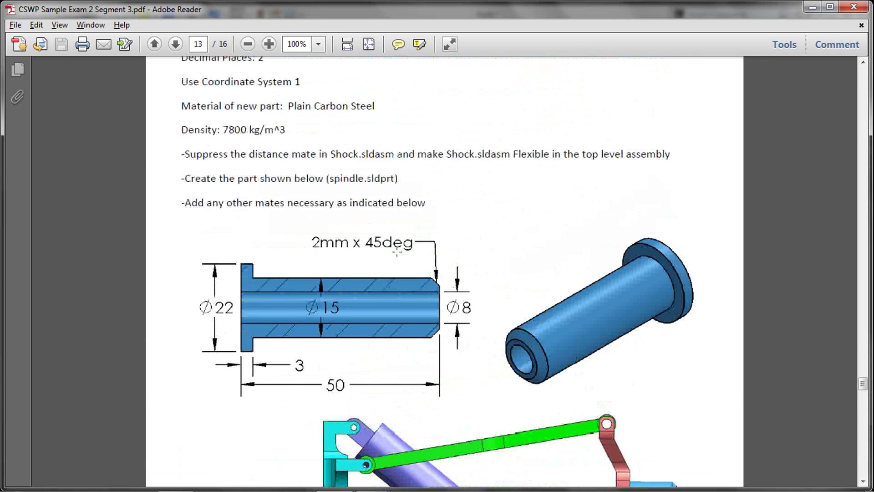
{"action": "left_click_drag", "start_coordinate": [185, 178], "coordinate": [374, 182]}
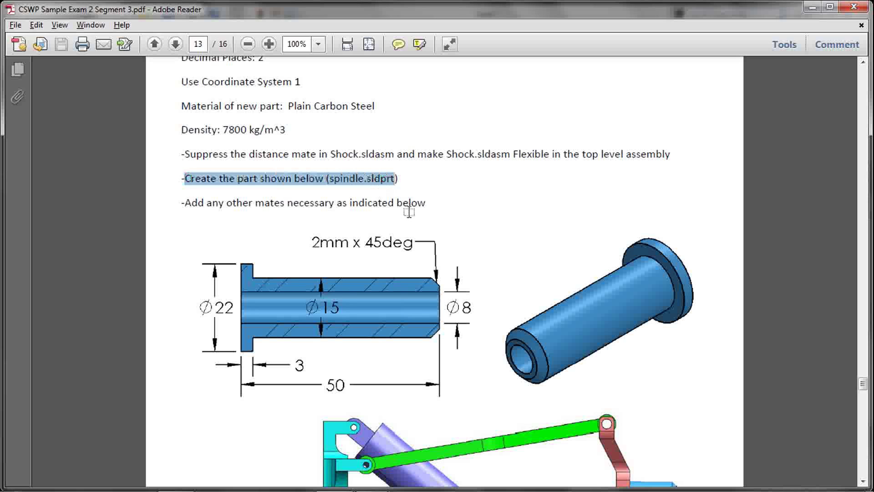
{"action": "key", "text": "alt+Tab"}
{"action": "left_click", "coordinate": [180, 16]}
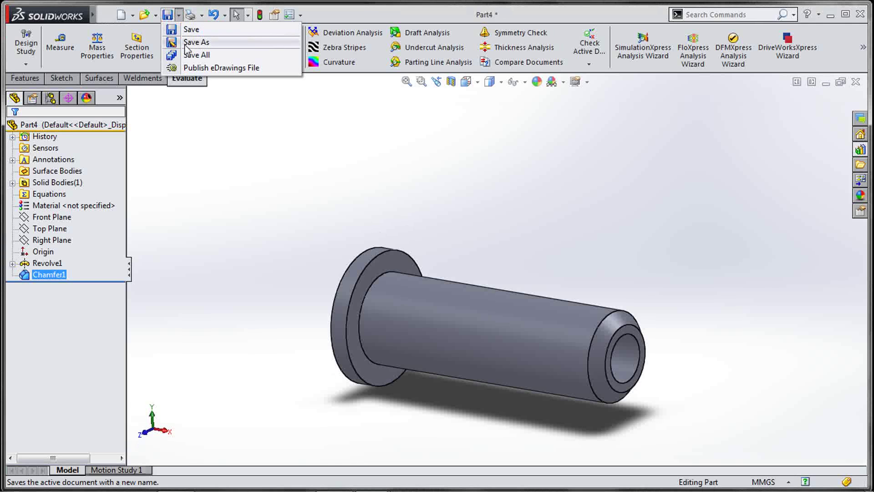
{"action": "left_click", "coordinate": [183, 44]}
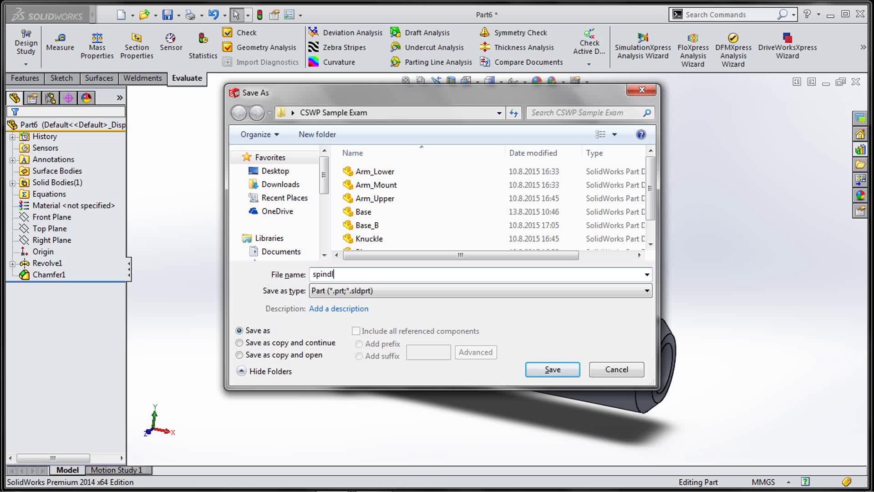
{"action": "left_click", "coordinate": [557, 371]}
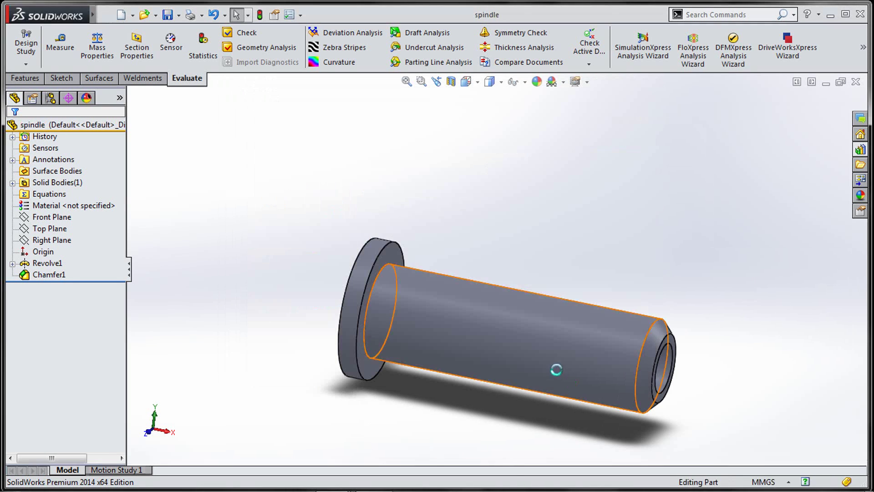
Switch to the CSWP assembly and insert the spindle part in free space beside the knuckle.
{"action": "key", "text": "ctrl+Tab"}
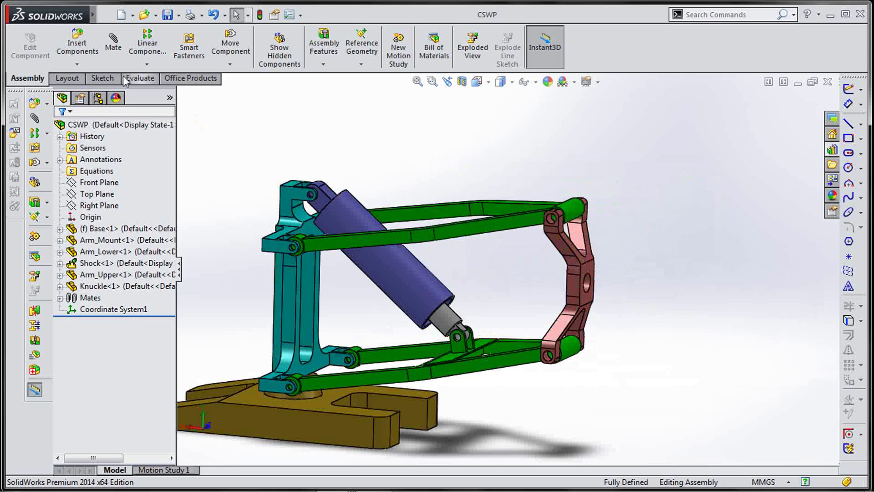
{"action": "left_click", "coordinate": [77, 48]}
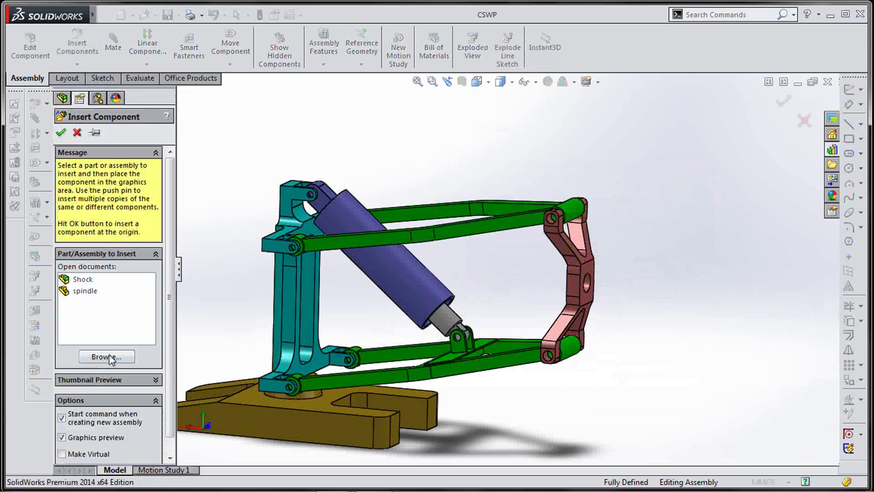
{"action": "left_click", "coordinate": [85, 291]}
{"action": "left_click", "coordinate": [645, 284]}
{"action": "middle_click_drag", "start_coordinate": [644, 248], "coordinate": [660, 292]}
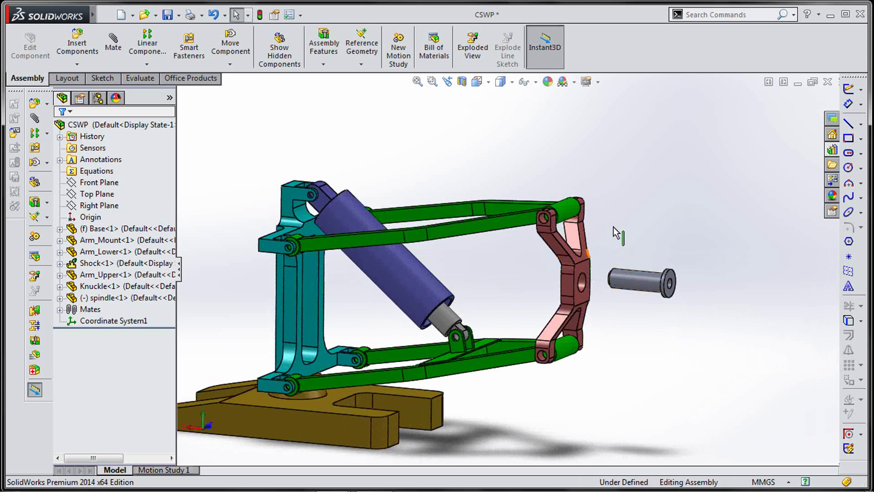
Rotate the spindle component so its flange faces the knuckle and its chamfered end points away.
{"action": "scroll", "coordinate": [642, 285], "scroll_direction": "down", "scroll_amount": 5}
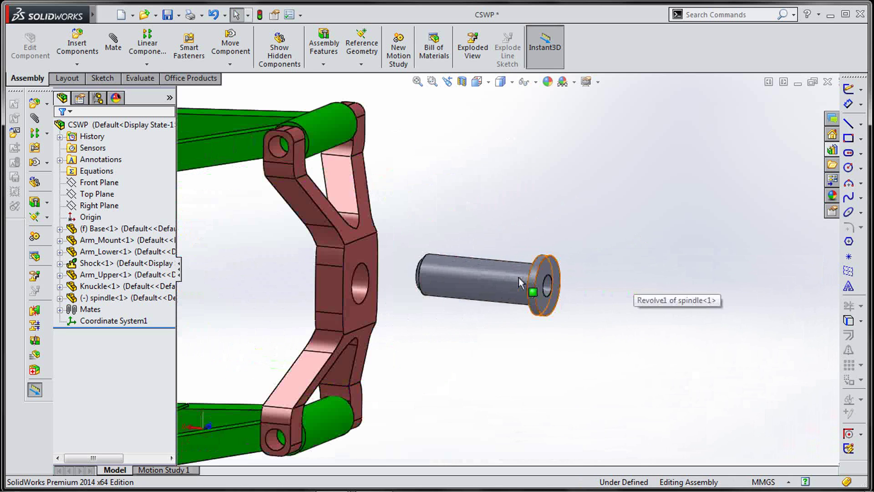
{"action": "left_click", "coordinate": [230, 63]}
{"action": "left_click", "coordinate": [242, 87]}
{"action": "left_click_drag", "start_coordinate": [450, 266], "coordinate": [652, 250]}
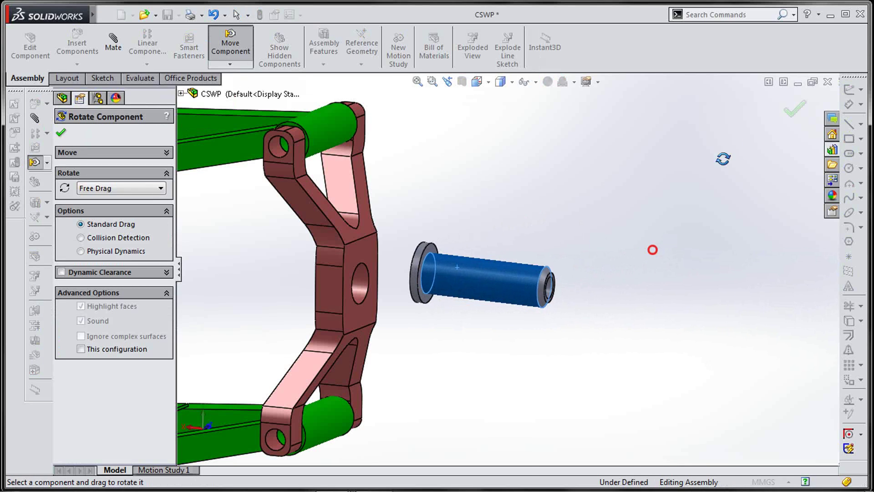
{"action": "left_click", "coordinate": [794, 108]}
Mate the spindle's outer cylindrical face concentric with the knuckle's central hole.
{"action": "left_click", "coordinate": [452, 290]}
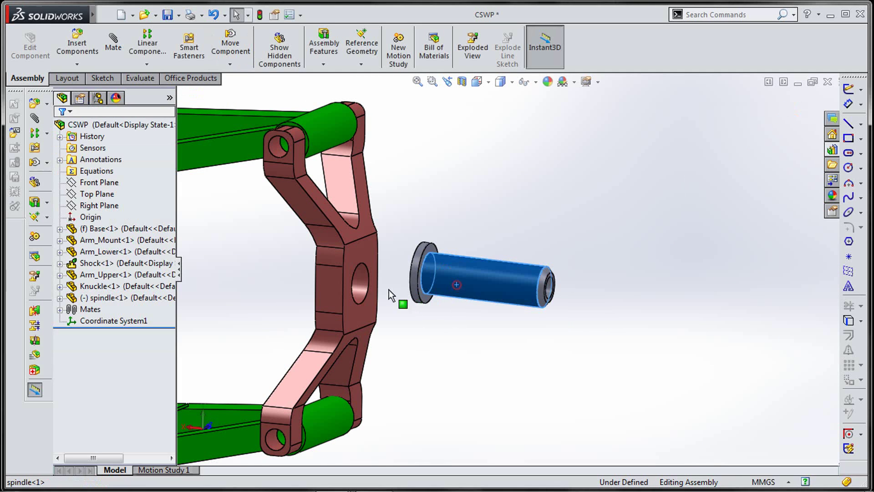
{"action": "left_click", "coordinate": [362, 285], "text": "ctrl"}
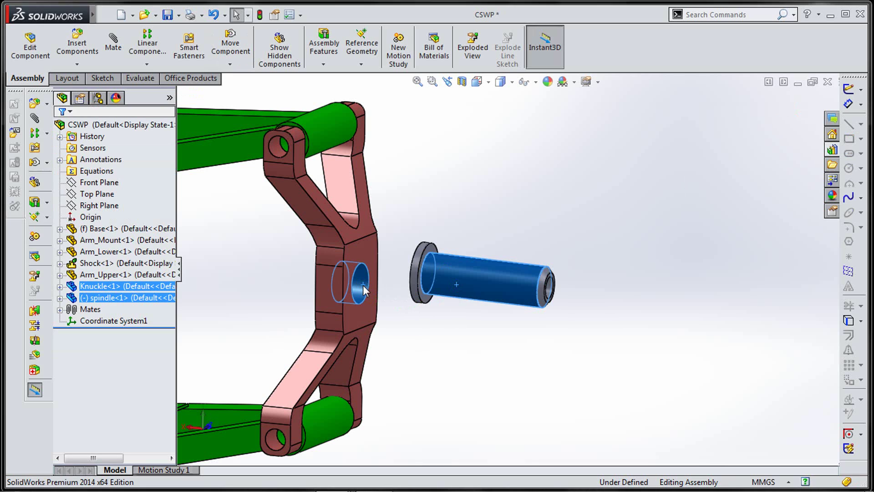
{"action": "left_click", "coordinate": [445, 272]}
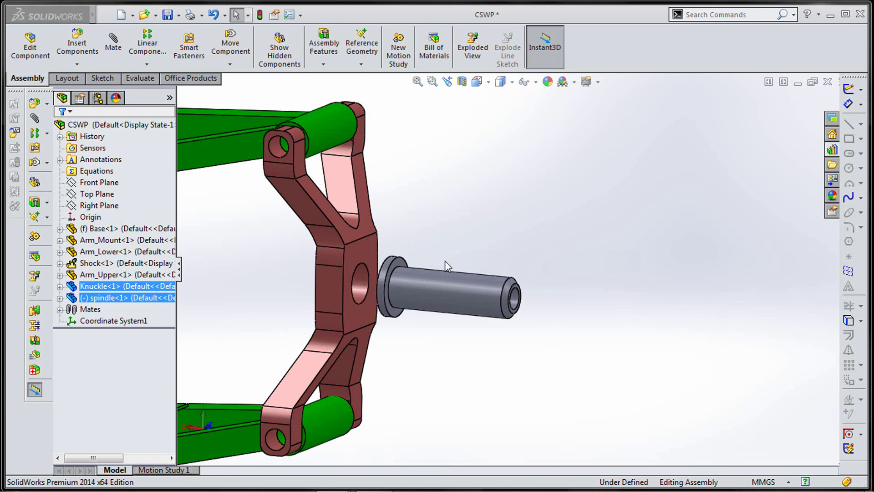
Edit the spindle's concentric mate with the knuckle to lock rotation.
{"action": "left_click", "coordinate": [121, 297], "text": "ctrl"}
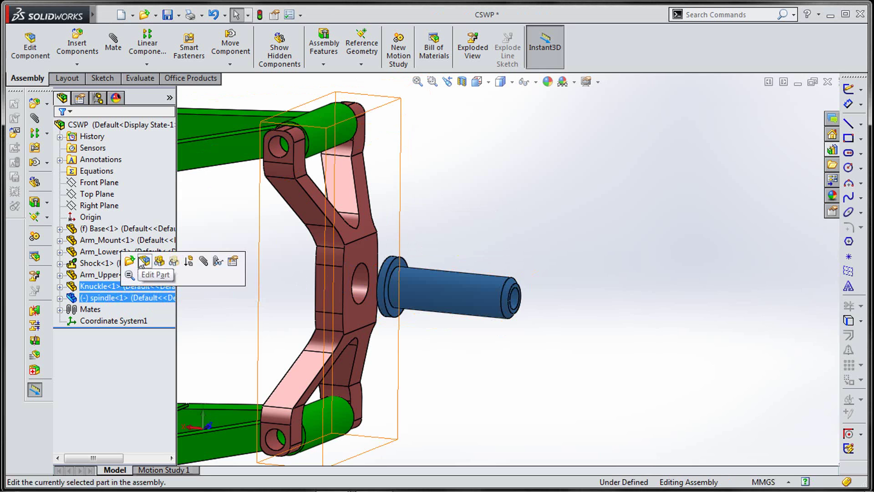
{"action": "left_click", "coordinate": [105, 297]}
{"action": "left_click", "coordinate": [60, 298]}
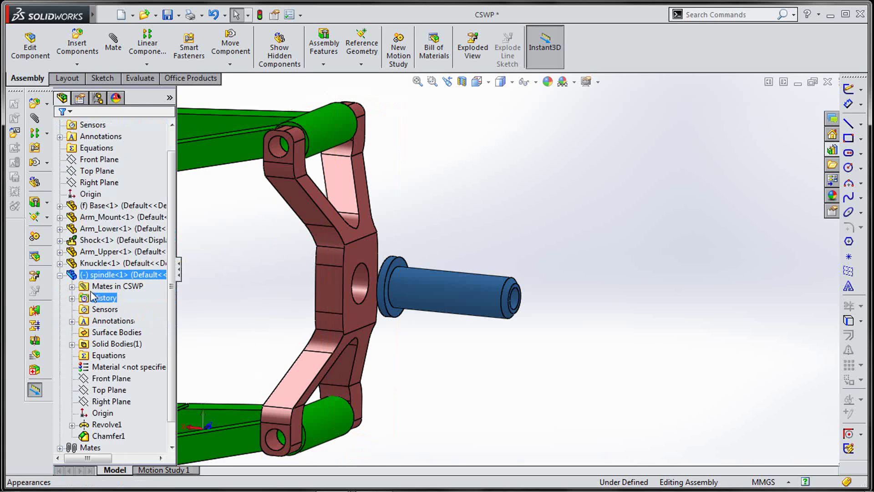
{"action": "left_click", "coordinate": [71, 285]}
{"action": "left_click", "coordinate": [123, 298]}
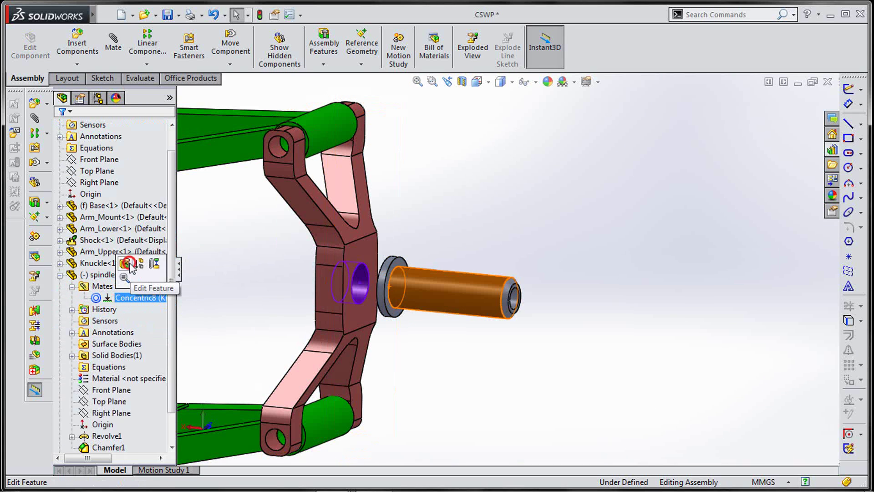
{"action": "left_click", "coordinate": [131, 269]}
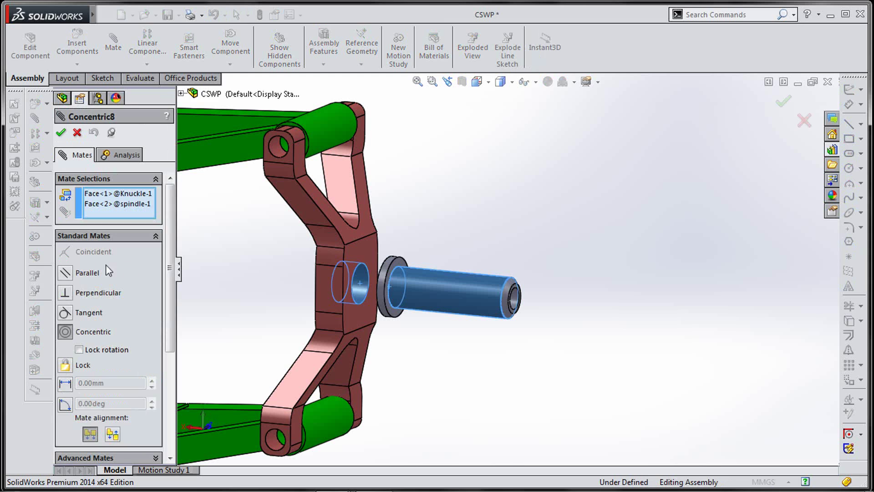
{"action": "left_click", "coordinate": [77, 349]}
{"action": "left_click", "coordinate": [61, 132]}
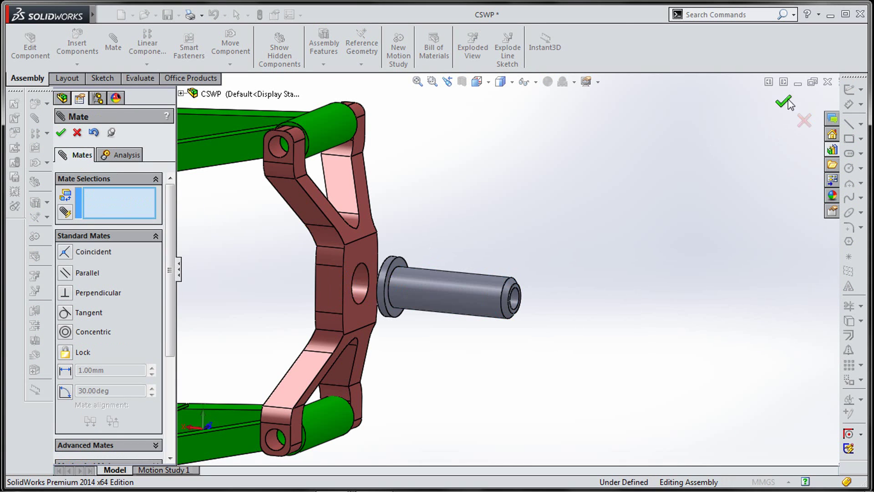
{"action": "left_click", "coordinate": [784, 103]}
Mate the spindle's flange face coincident with the recessed ring face around the knuckle's central hole.
{"action": "middle_click_drag", "start_coordinate": [519, 198], "coordinate": [498, 260]}
{"action": "left_click", "coordinate": [410, 272]}
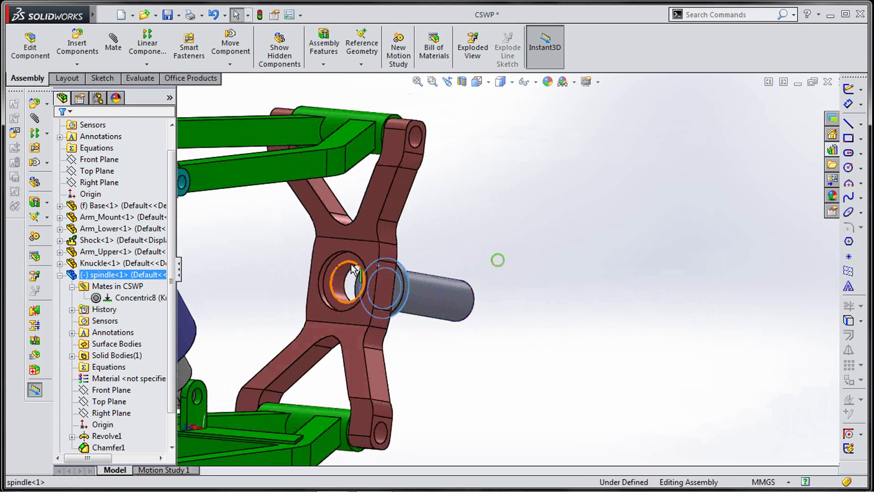
{"action": "left_click", "coordinate": [346, 264], "text": "ctrl"}
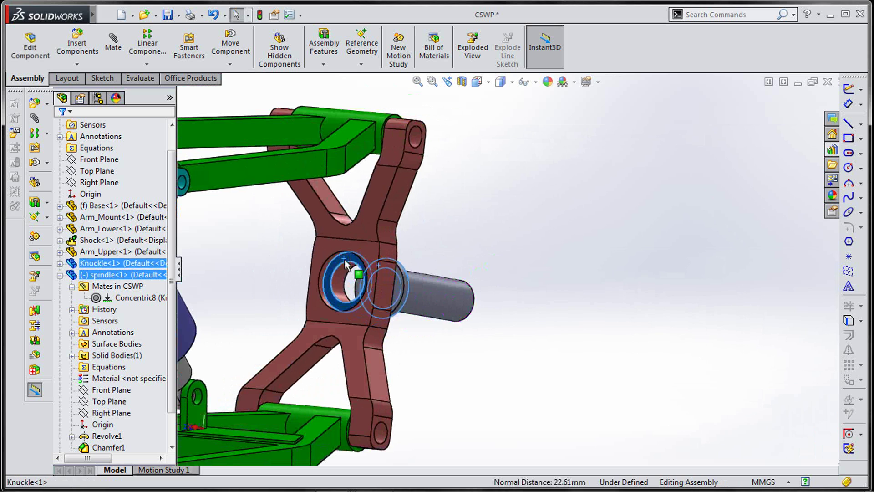
{"action": "left_click", "coordinate": [389, 244]}
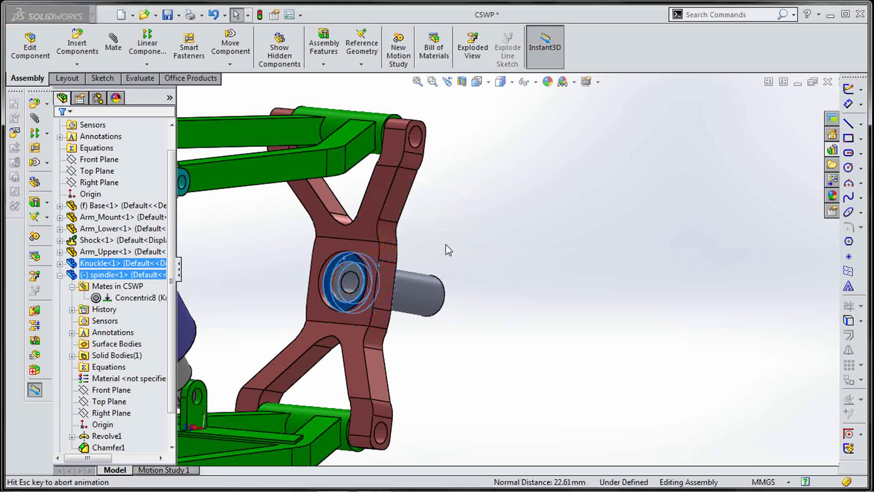
{"action": "middle_click_drag", "start_coordinate": [490, 253], "coordinate": [417, 275]}
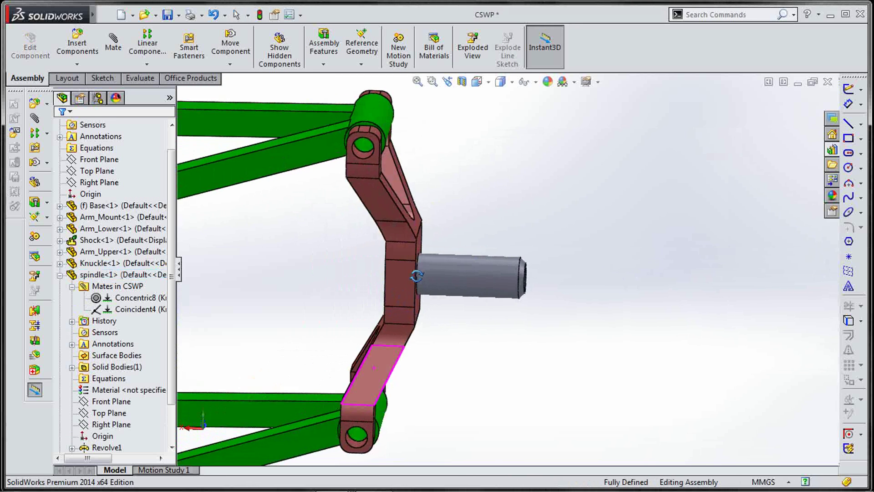
Switch to the spindle part and look up the new part's required material under Question 10 in the exam PDF in Adobe Reader.
{"action": "key", "text": "ctrl+7"}
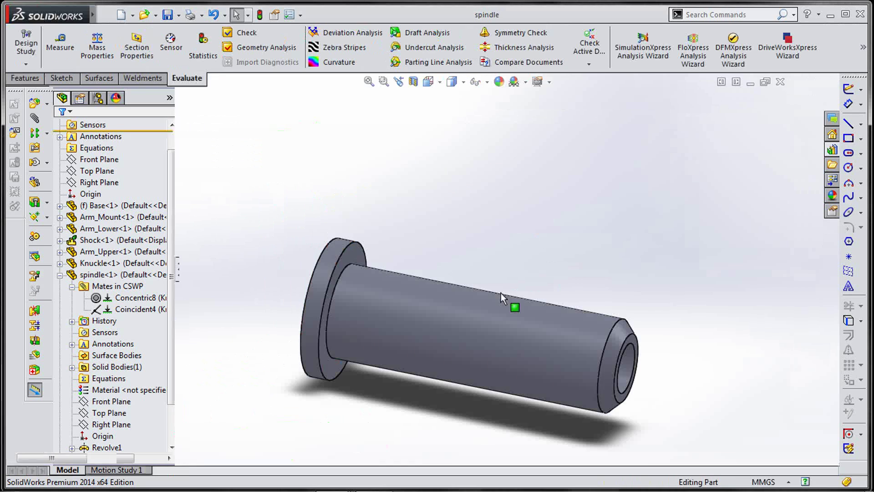
{"action": "middle_click_drag", "start_coordinate": [449, 302], "coordinate": [506, 280]}
{"action": "scroll", "coordinate": [506, 279], "scroll_direction": "down", "scroll_amount": 3}
{"action": "left_click", "coordinate": [92, 207]}
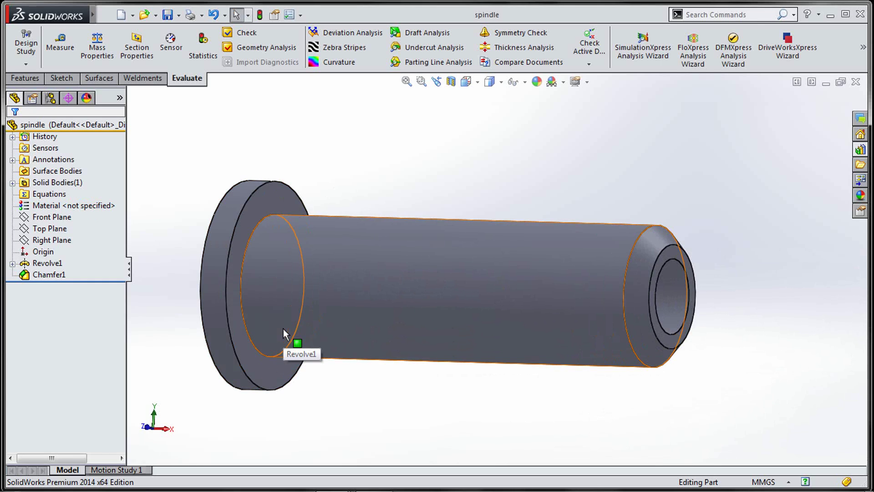
{"action": "key", "text": "alt+Tab"}
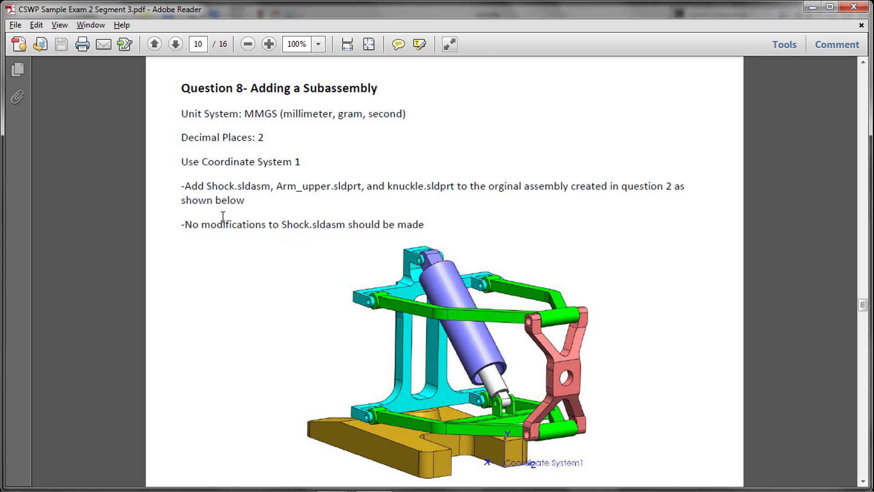
{"action": "scroll", "coordinate": [223, 228], "scroll_direction": "down", "scroll_amount": 15}
{"action": "scroll", "coordinate": [222, 236], "scroll_direction": "down", "scroll_amount": 10}
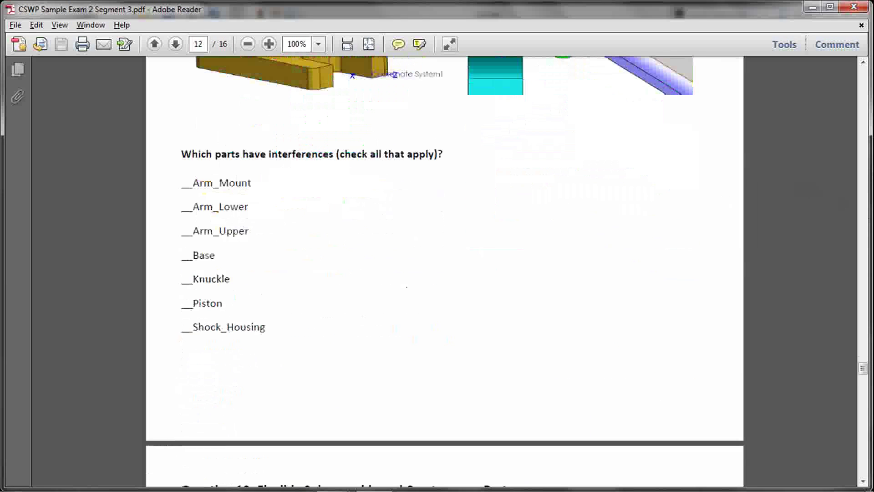
{"action": "left_click_drag", "start_coordinate": [864, 374], "coordinate": [863, 390]}
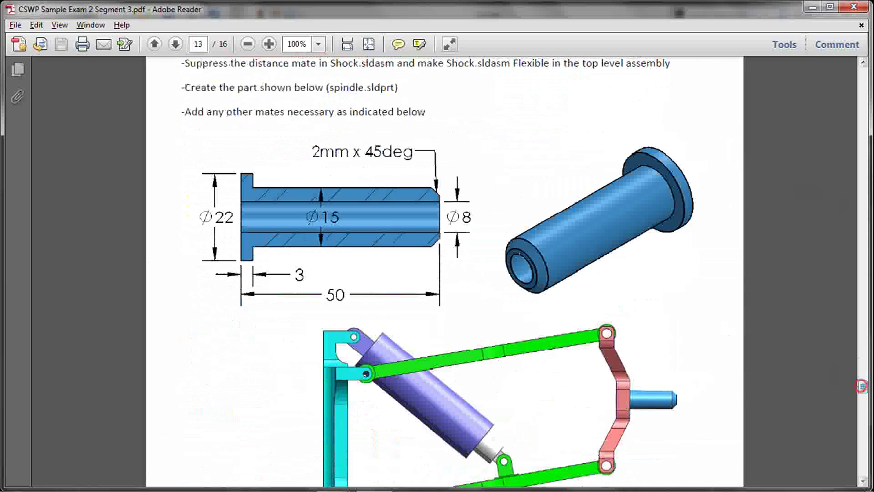
{"action": "scroll", "coordinate": [422, 215], "scroll_direction": "up", "scroll_amount": 5}
{"action": "left_click_drag", "start_coordinate": [292, 140], "coordinate": [395, 146]}
{"action": "left_click", "coordinate": [390, 162]}
{"action": "key", "text": "alt+Tab"}
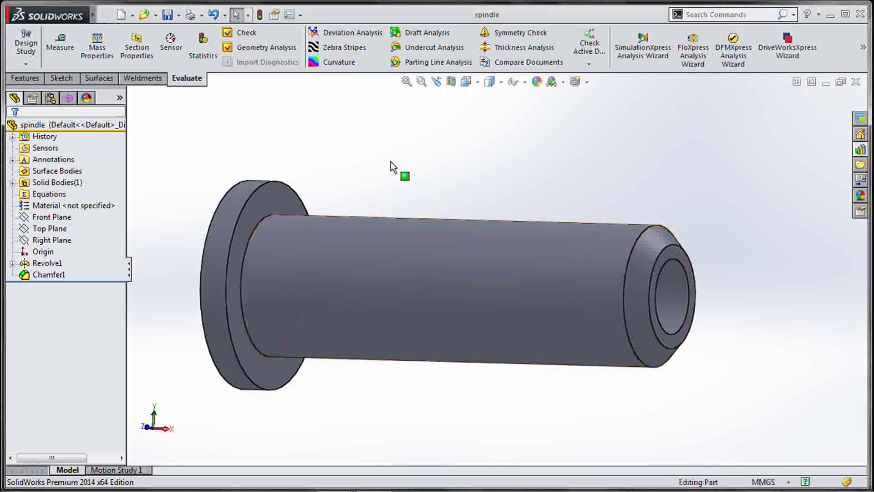
Assign Plain Carbon Steel to the spindle part and save it.
{"action": "left_click", "coordinate": [106, 207]}
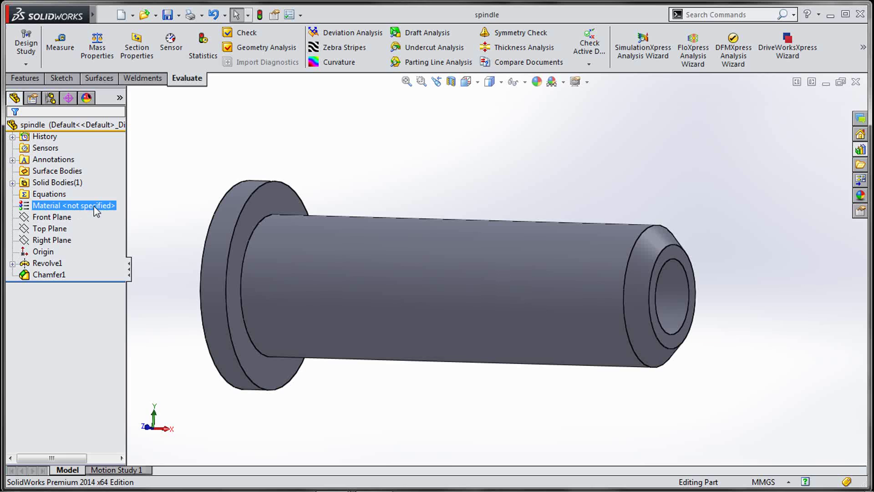
{"action": "right_click", "coordinate": [85, 207]}
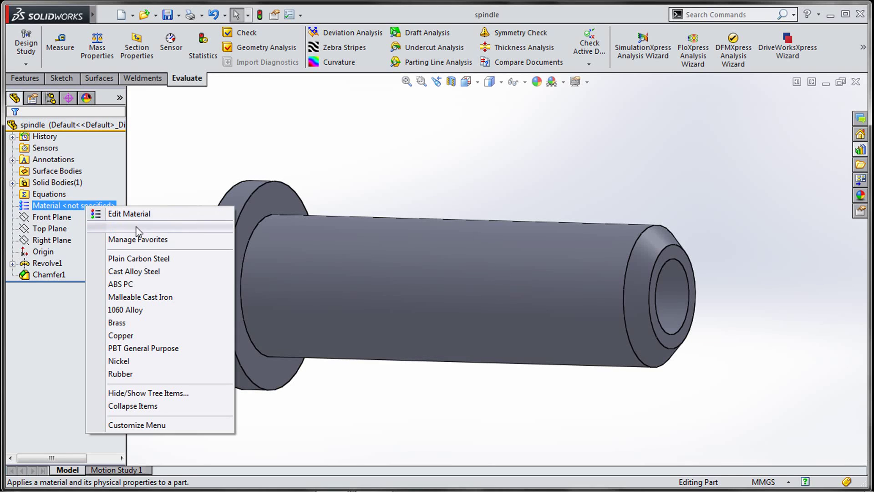
{"action": "left_click", "coordinate": [137, 259]}
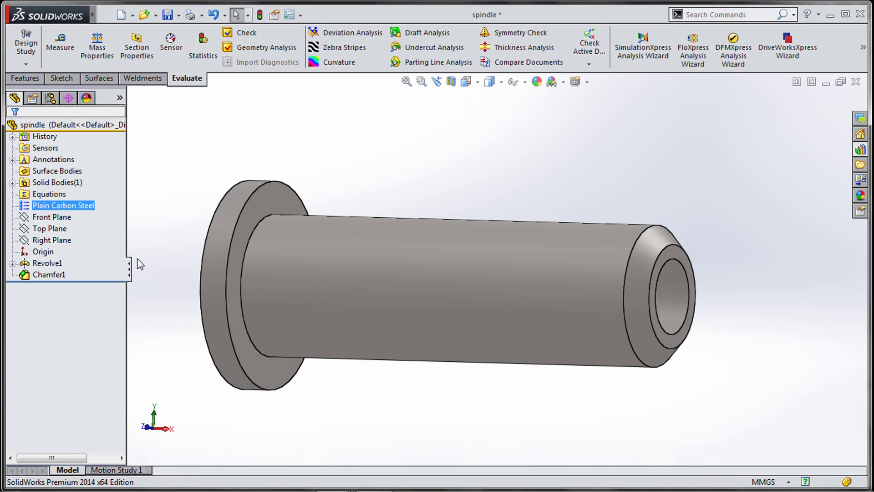
{"action": "left_click", "coordinate": [170, 17]}
{"action": "middle_click_drag", "start_coordinate": [384, 167], "coordinate": [378, 197]}
{"action": "scroll", "coordinate": [396, 233], "scroll_direction": "up", "scroll_amount": 3}
{"action": "middle_click_drag", "start_coordinate": [380, 235], "coordinate": [493, 214]}
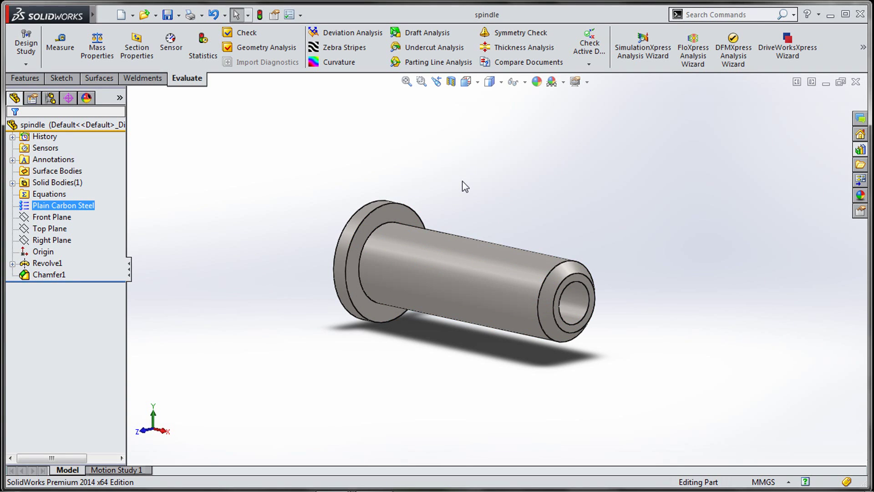
Return to the CSWP assembly, rebuild it with the spindle's new material, and collapse the spindle's entries in the feature tree.
{"action": "key", "text": "alt+Tab"}
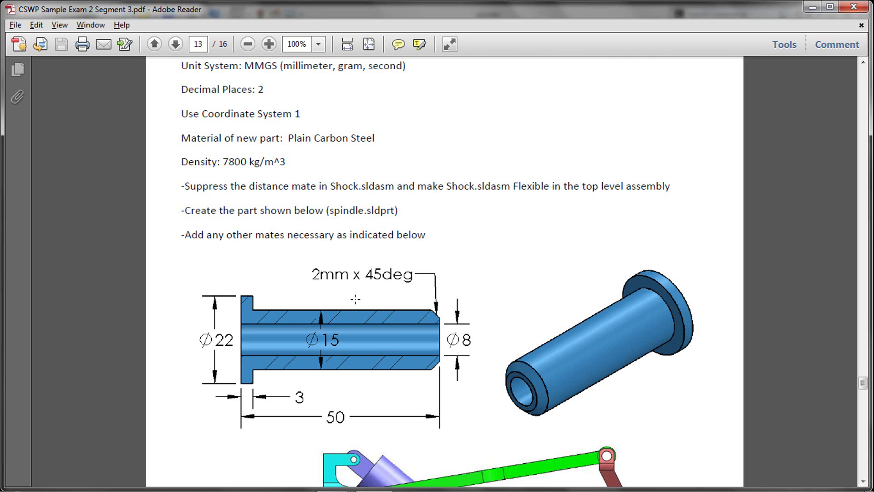
{"action": "key", "text": "alt+Tab"}
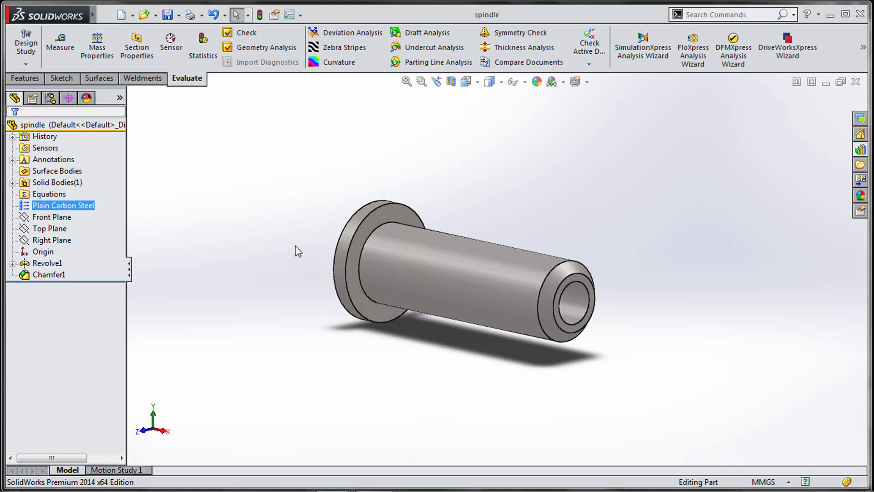
{"action": "key", "text": "ctrl+Tab"}
{"action": "left_click", "coordinate": [258, 15]}
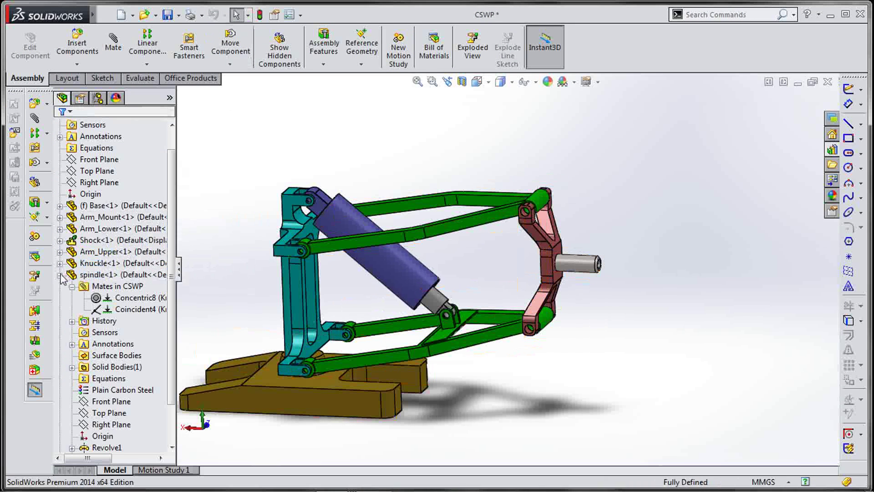
{"action": "left_click", "coordinate": [72, 287]}
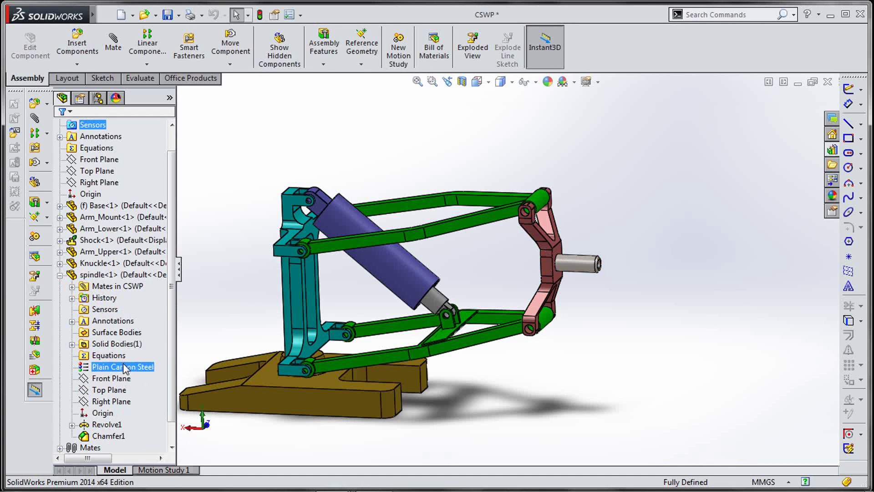
{"action": "left_click", "coordinate": [59, 275]}
{"action": "scroll", "coordinate": [490, 272], "scroll_direction": "down", "scroll_amount": 2}
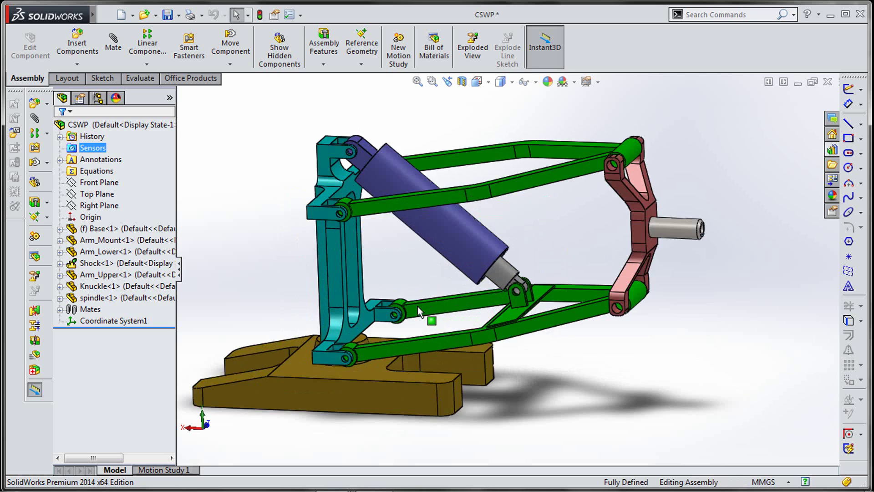
{"action": "scroll", "coordinate": [491, 272], "scroll_direction": "up", "scroll_amount": 2}
{"action": "scroll", "coordinate": [490, 272], "scroll_direction": "down", "scroll_amount": 3}
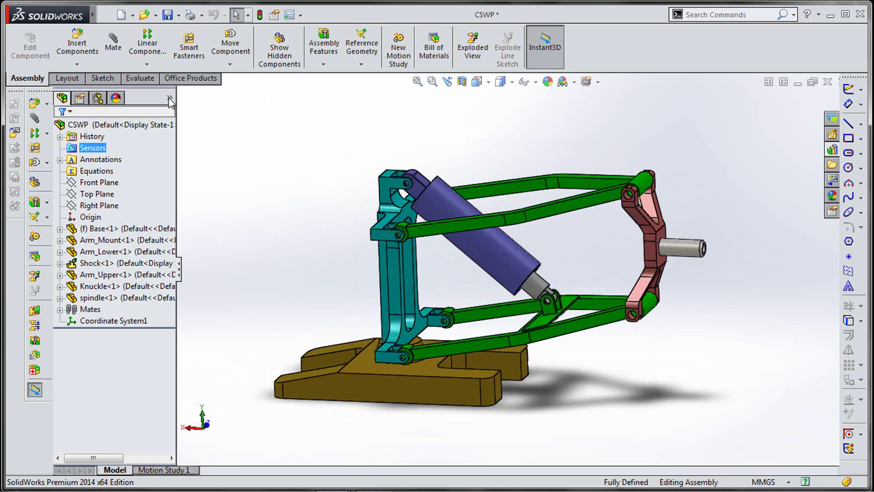
Evaluate the CSWP assembly's mass properties relative to Coordinate System1 for the center of mass, and save the assembly.
{"action": "left_click", "coordinate": [140, 78]}
{"action": "left_click", "coordinate": [223, 50]}
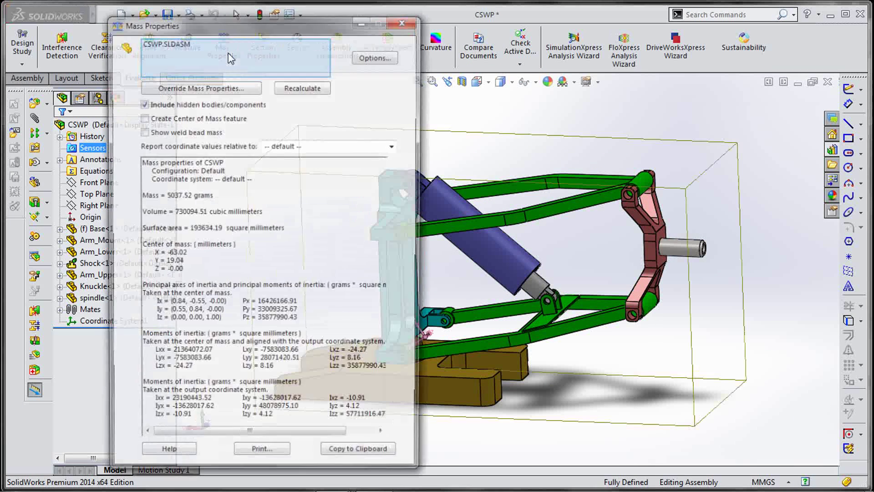
{"action": "left_click", "coordinate": [387, 144]}
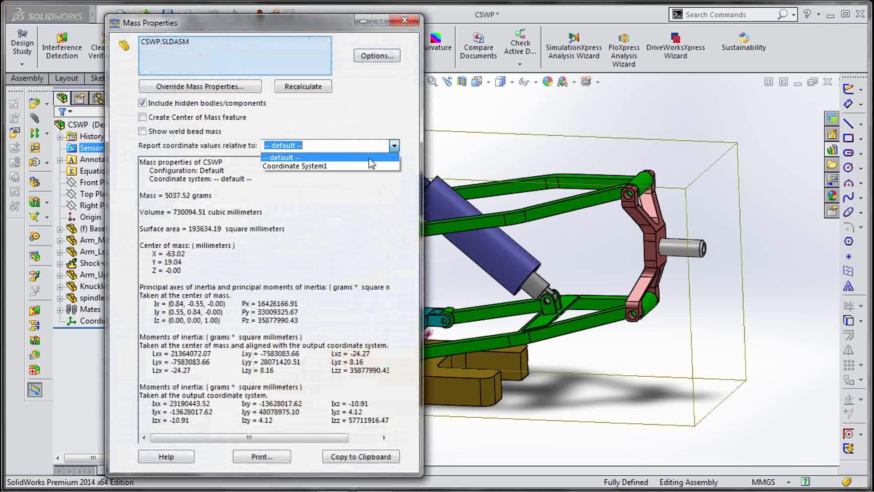
{"action": "left_click", "coordinate": [351, 167]}
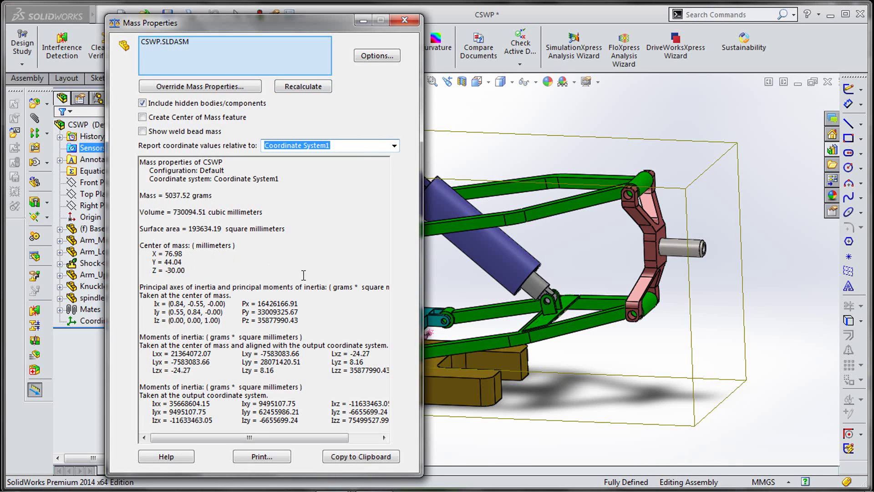
{"action": "left_click", "coordinate": [404, 19]}
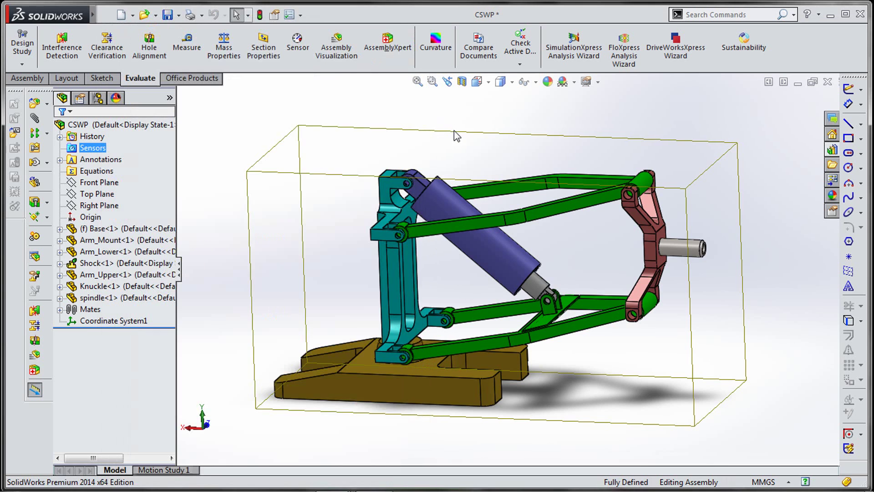
{"action": "key", "text": "z"}
{"action": "left_click", "coordinate": [168, 15]}
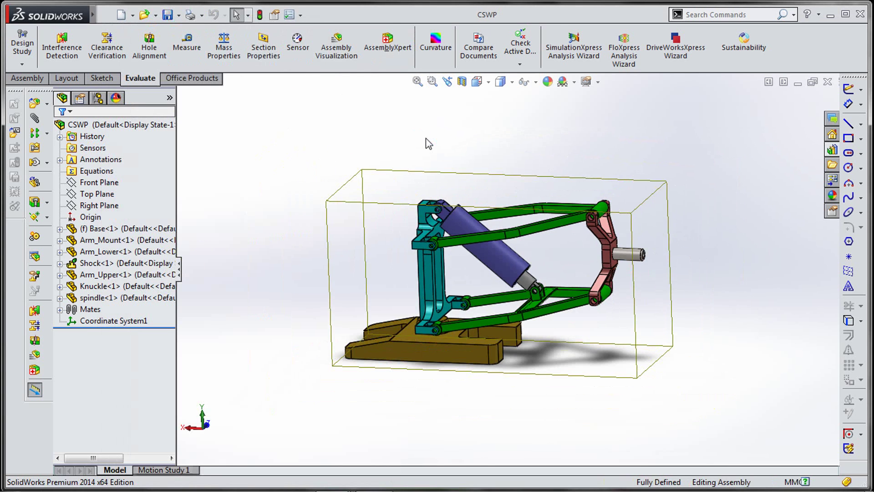
Switch to the exam PDF in Adobe Reader and examine Question 11's replacement instructions, shock section drawing and angle drawing.
{"action": "key", "text": "alt+Tab"}
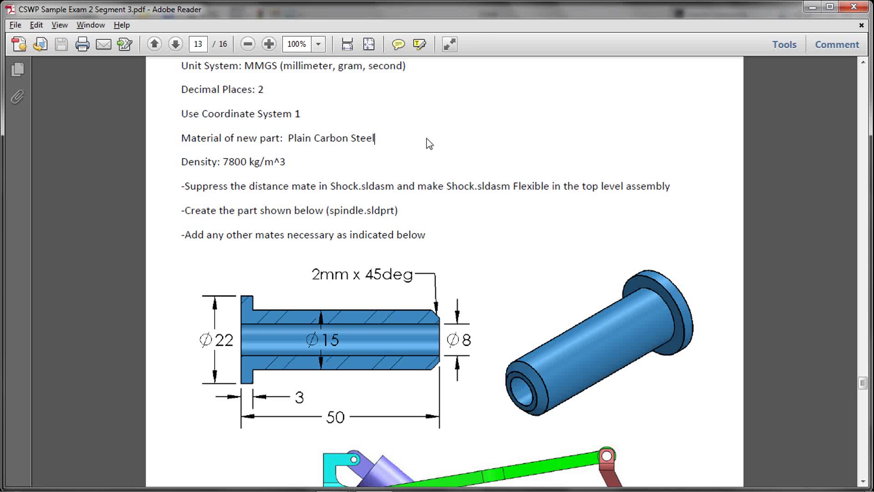
{"action": "scroll", "coordinate": [433, 218], "scroll_direction": "down", "scroll_amount": 20}
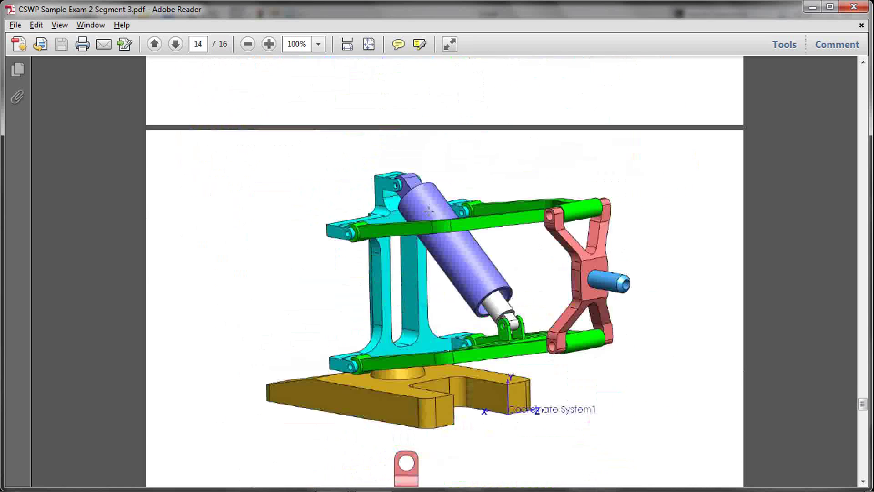
{"action": "scroll", "coordinate": [430, 214], "scroll_direction": "down", "scroll_amount": 8}
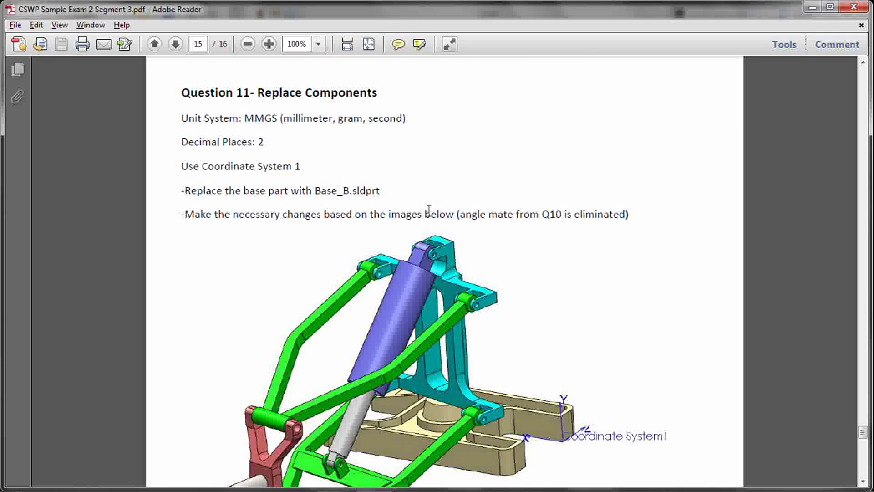
{"action": "scroll", "coordinate": [426, 210], "scroll_direction": "down", "scroll_amount": 1}
{"action": "scroll", "coordinate": [394, 194], "scroll_direction": "down", "scroll_amount": 20}
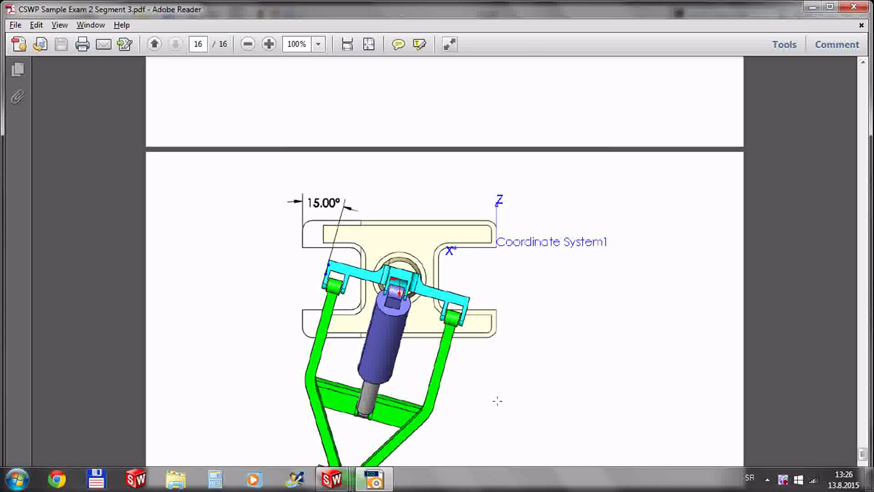
{"action": "scroll", "coordinate": [444, 358], "scroll_direction": "up", "scroll_amount": 4}
{"action": "scroll", "coordinate": [445, 359], "scroll_direction": "up", "scroll_amount": 15}
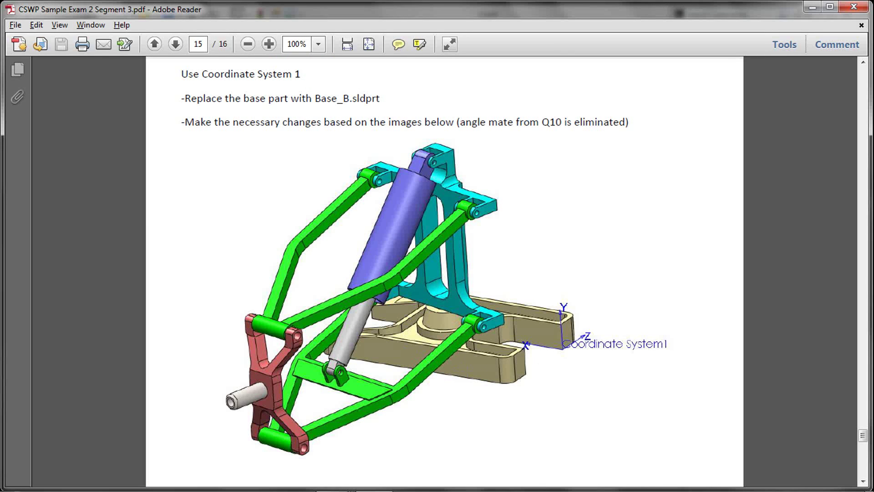
{"action": "scroll", "coordinate": [415, 371], "scroll_direction": "down", "scroll_amount": 7}
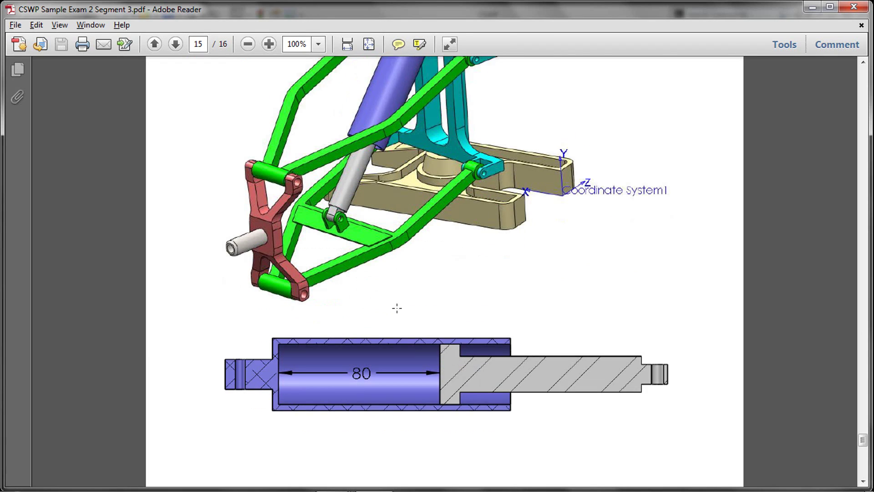
{"action": "scroll", "coordinate": [382, 323], "scroll_direction": "down", "scroll_amount": 10}
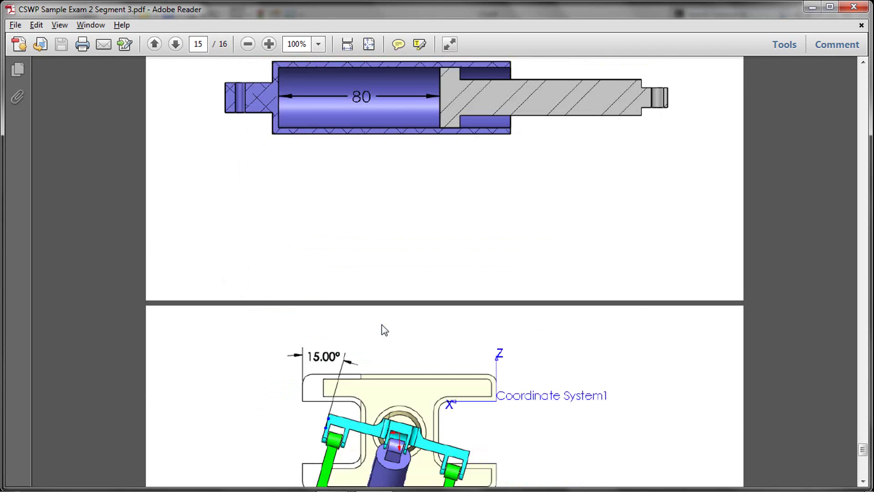
{"action": "scroll", "coordinate": [376, 326], "scroll_direction": "up", "scroll_amount": 10}
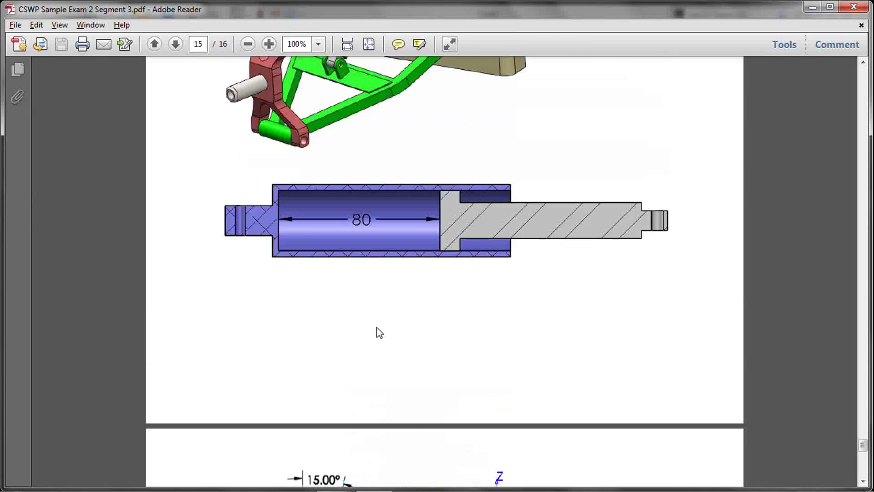
{"action": "scroll", "coordinate": [337, 357], "scroll_direction": "down", "scroll_amount": 3}
{"action": "scroll", "coordinate": [337, 356], "scroll_direction": "down", "scroll_amount": 13}
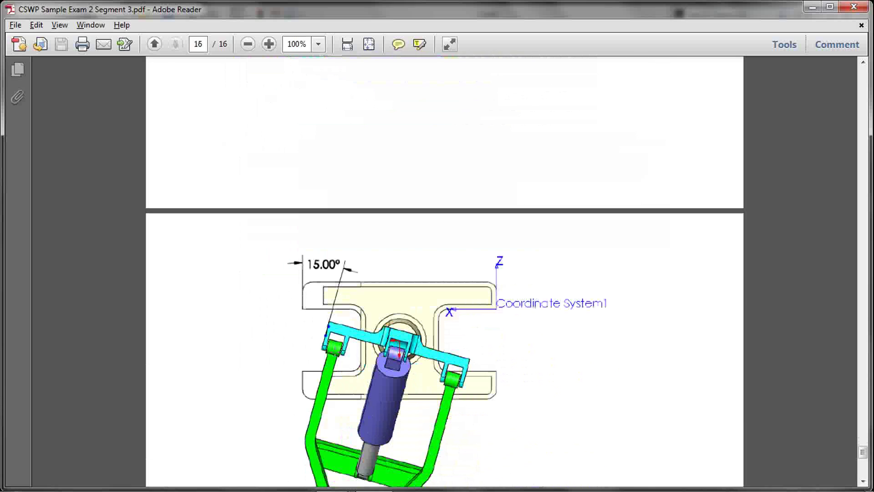
{"action": "scroll", "coordinate": [335, 352], "scroll_direction": "up", "scroll_amount": 5}
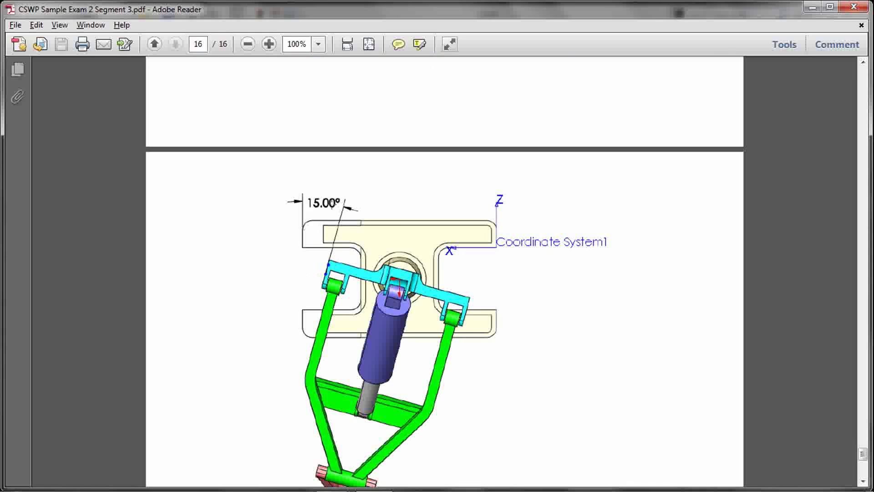
Review Question 11's angle drawing, center of mass question, shock section and Base_B replacement instructions in the exam PDF.
{"action": "scroll", "coordinate": [346, 338], "scroll_direction": "down", "scroll_amount": 7}
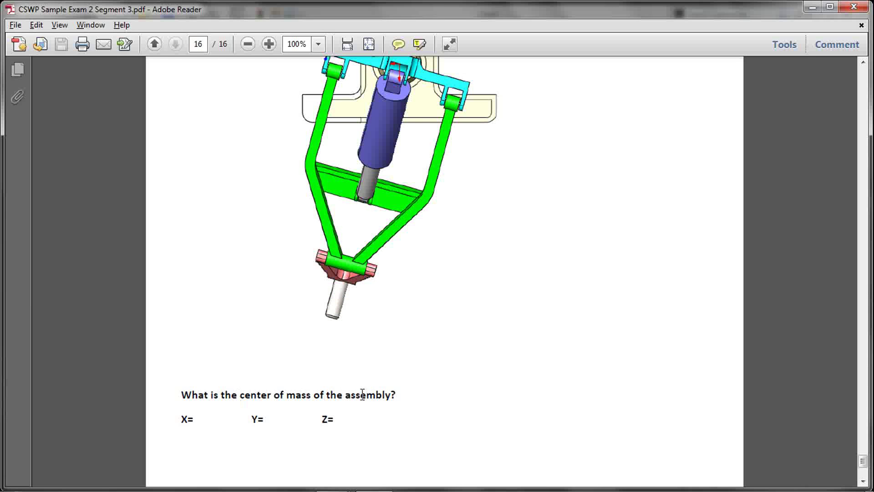
{"action": "scroll", "coordinate": [456, 377], "scroll_direction": "up", "scroll_amount": 20}
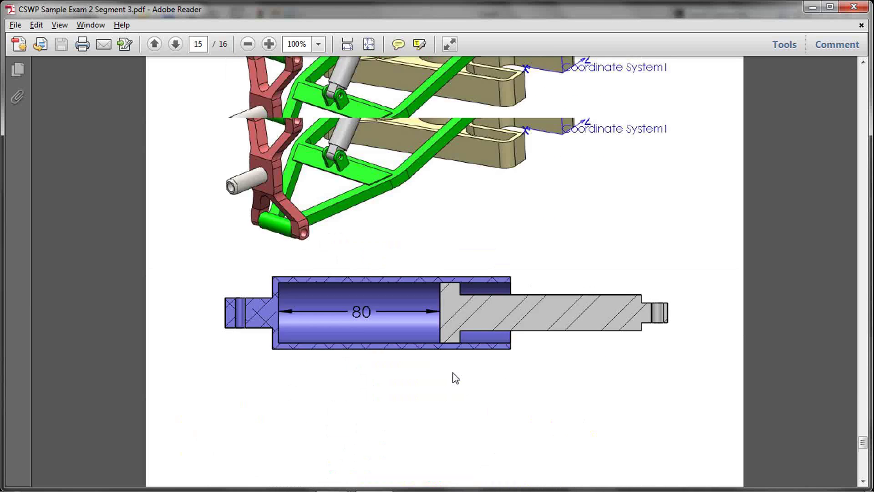
{"action": "scroll", "coordinate": [453, 372], "scroll_direction": "up", "scroll_amount": 7}
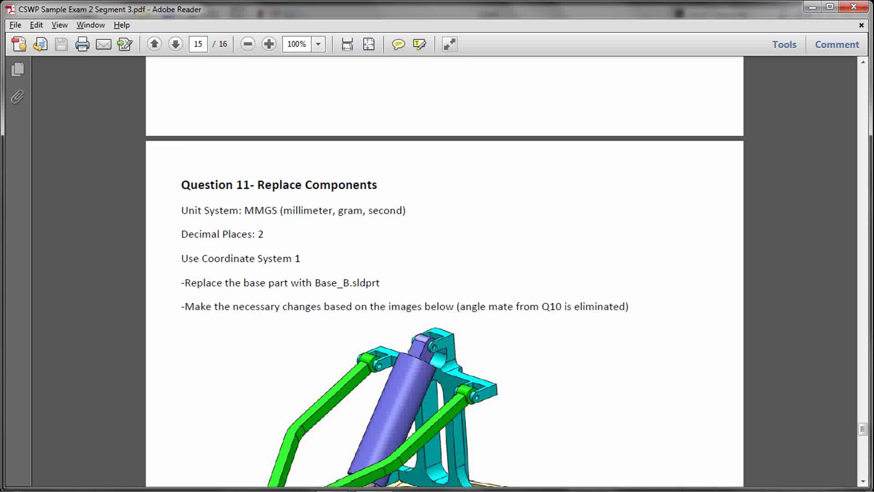
Switch to the CSWP assembly in SolidWorks and delete the Angle2 mate between the base and Arm_Lower.
{"action": "key", "text": "alt+Tab"}
{"action": "left_click", "coordinate": [534, 157]}
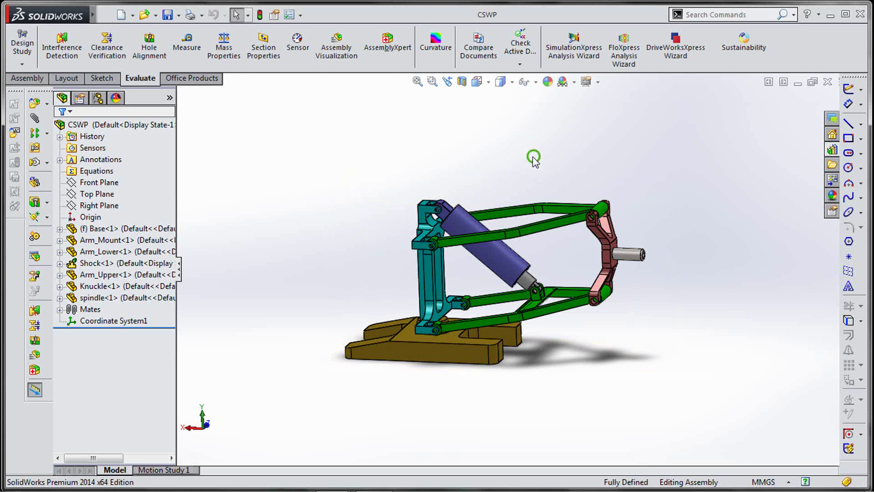
{"action": "middle_click_drag", "start_coordinate": [533, 157], "coordinate": [503, 361]}
{"action": "scroll", "coordinate": [487, 312], "scroll_direction": "down", "scroll_amount": 5}
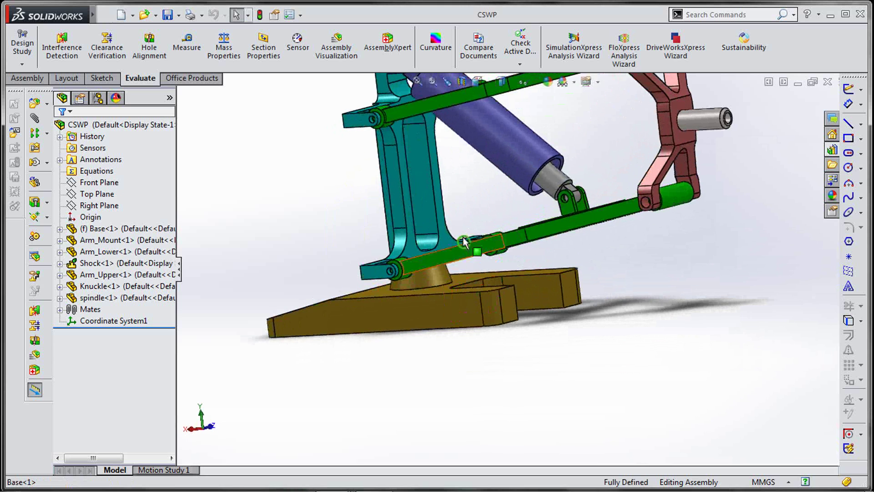
{"action": "middle_click_drag", "start_coordinate": [464, 241], "coordinate": [230, 229]}
{"action": "left_click", "coordinate": [60, 252]}
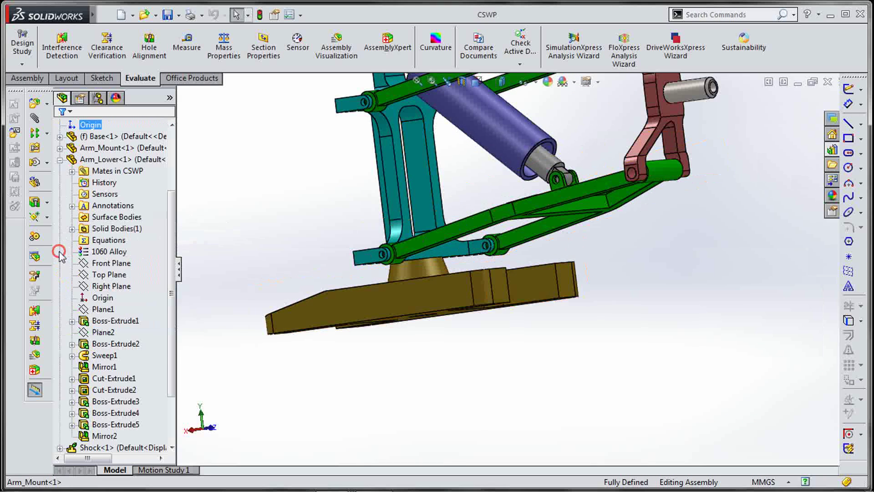
{"action": "left_click", "coordinate": [72, 171]}
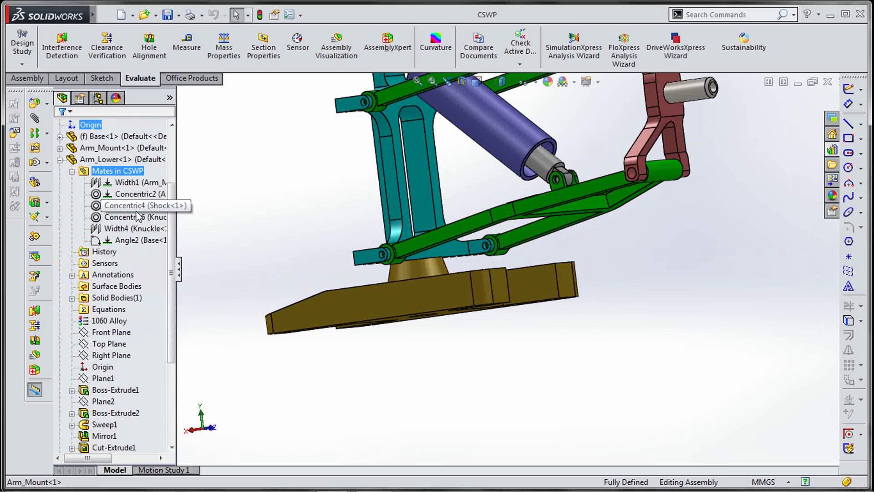
{"action": "left_click", "coordinate": [132, 240]}
{"action": "right_click", "coordinate": [132, 240]}
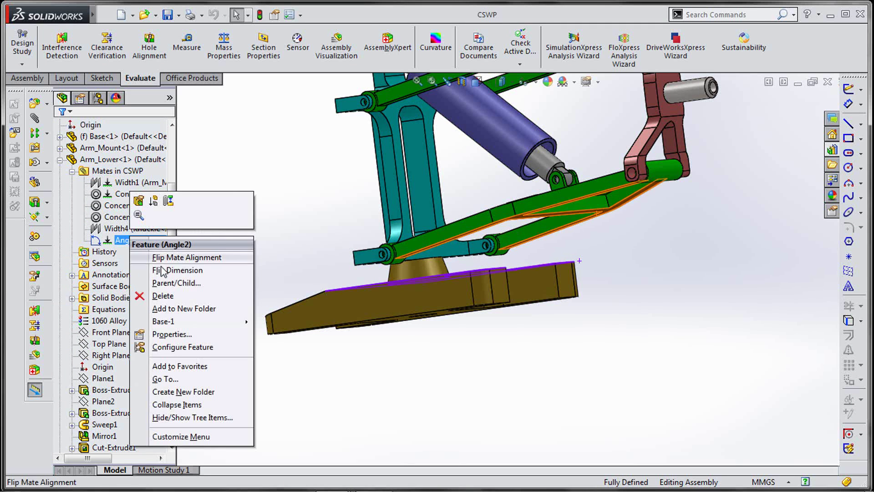
{"action": "left_click", "coordinate": [241, 299]}
{"action": "left_click", "coordinate": [514, 176]}
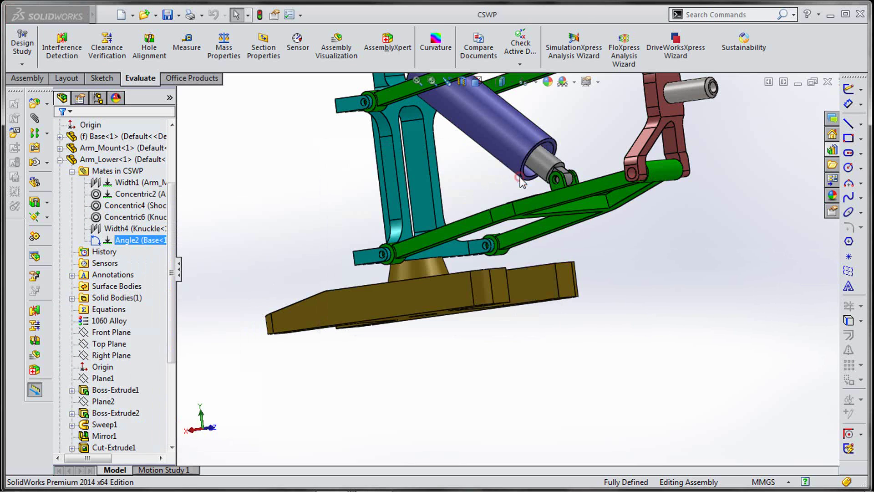
Delete the Parallel1 mate between Arm_Mount and the base.
{"action": "key", "text": "ctrl+7"}
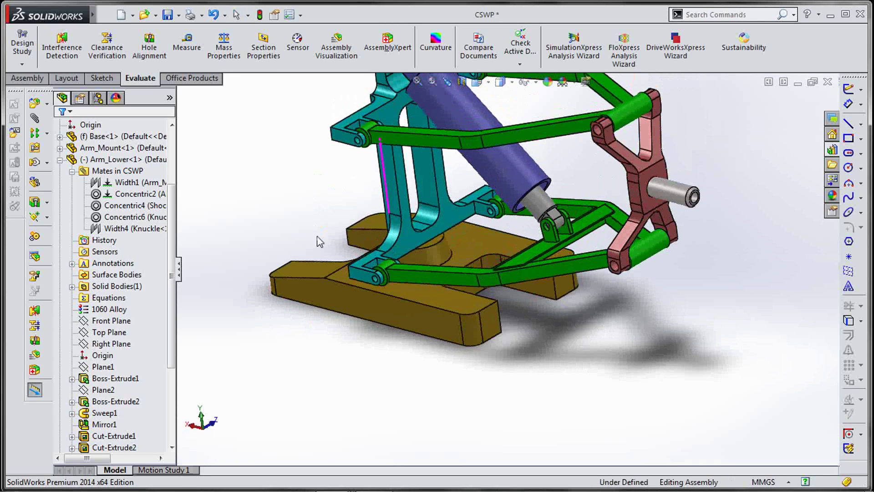
{"action": "left_click", "coordinate": [403, 200]}
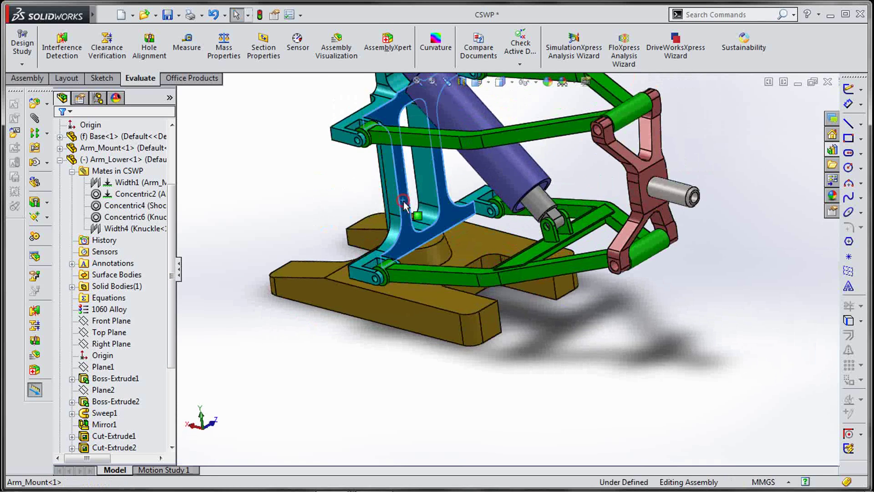
{"action": "left_click", "coordinate": [59, 147]}
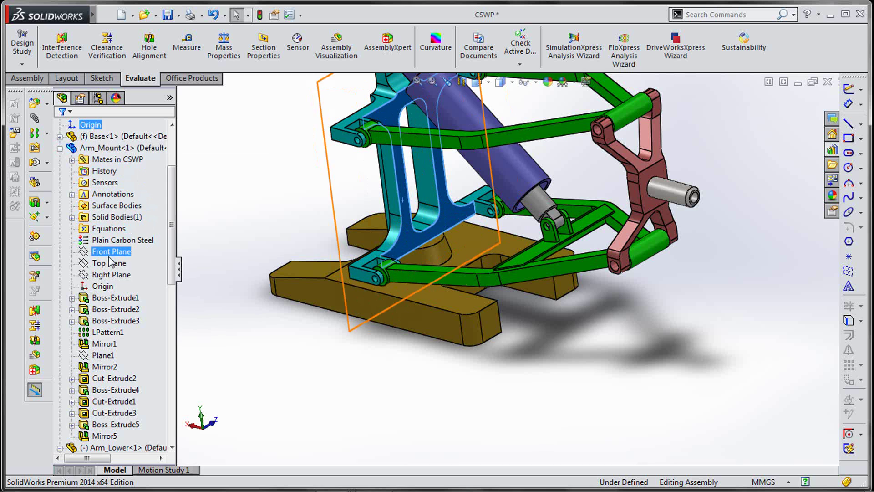
{"action": "left_click", "coordinate": [71, 160]}
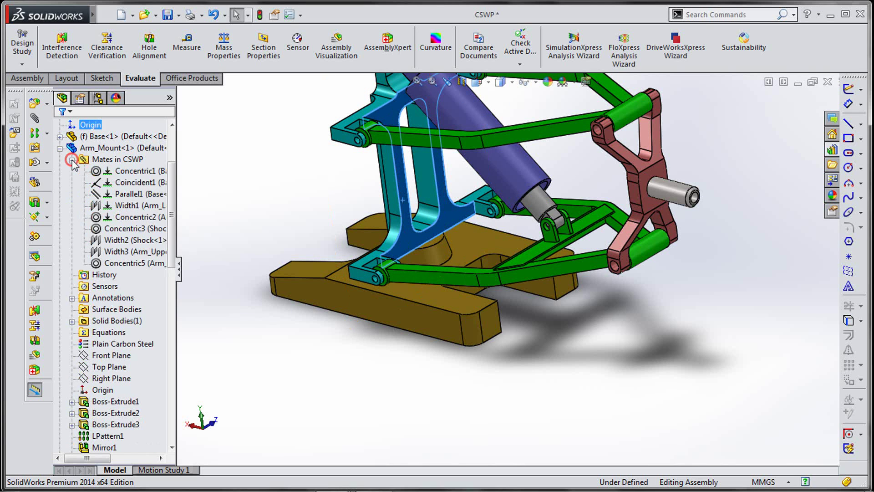
{"action": "right_click", "coordinate": [128, 199]}
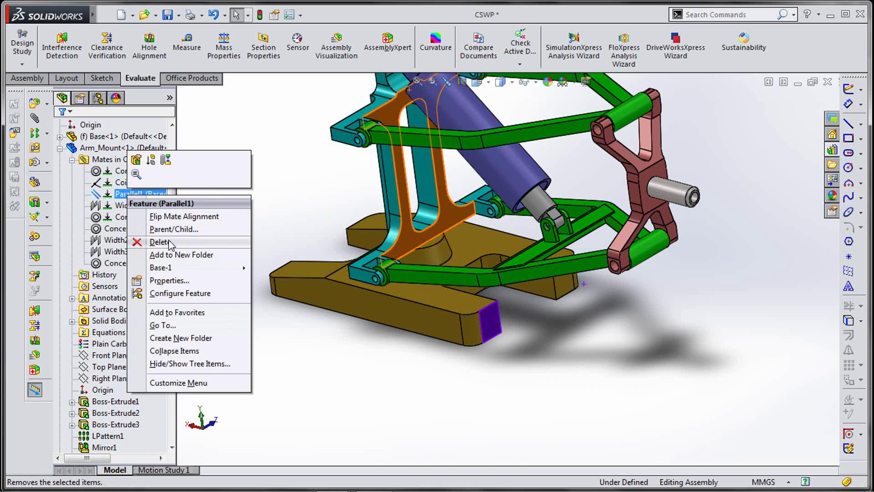
{"action": "left_click", "coordinate": [142, 239]}
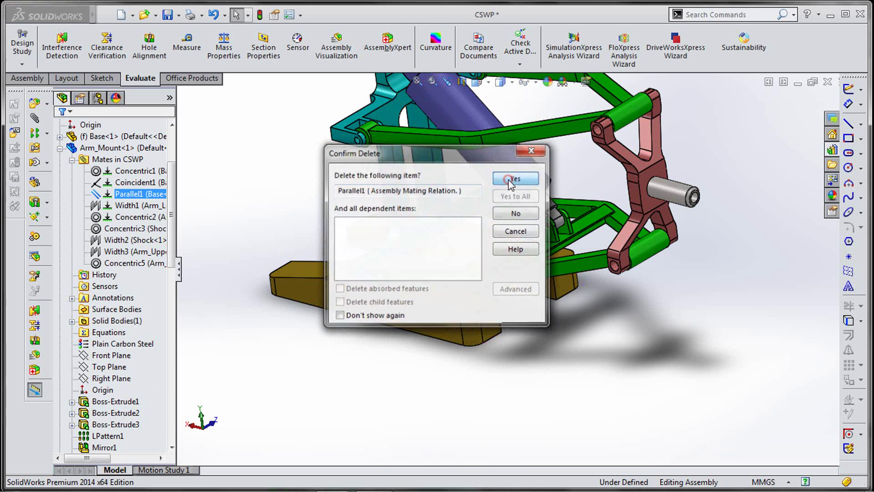
{"action": "left_click", "coordinate": [514, 177]}
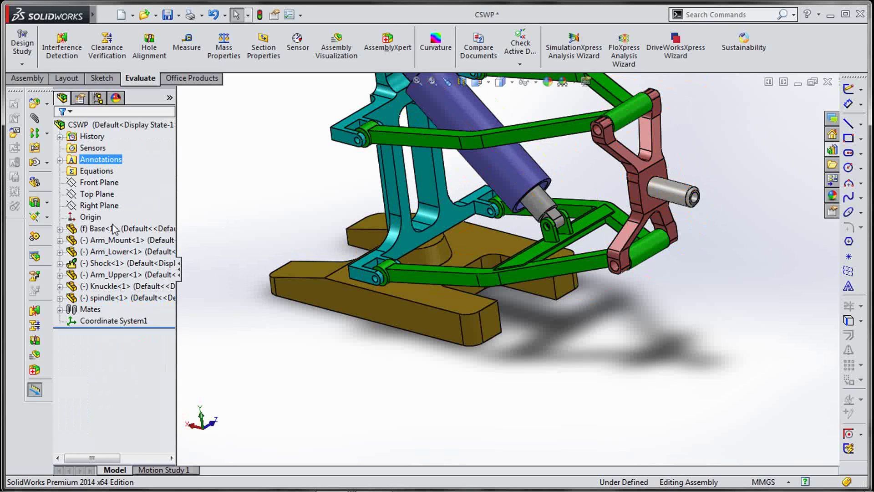
Inspect the lower arm and base area, and rebuild the CSWP assembly with the two mates removed.
{"action": "middle_click_drag", "start_coordinate": [455, 237], "coordinate": [442, 295]}
{"action": "scroll", "coordinate": [520, 236], "scroll_direction": "up", "scroll_amount": 2}
{"action": "left_click", "coordinate": [456, 255]}
{"action": "middle_click_drag", "start_coordinate": [493, 331], "coordinate": [408, 312]}
{"action": "left_click", "coordinate": [483, 346]}
{"action": "left_click", "coordinate": [213, 15]}
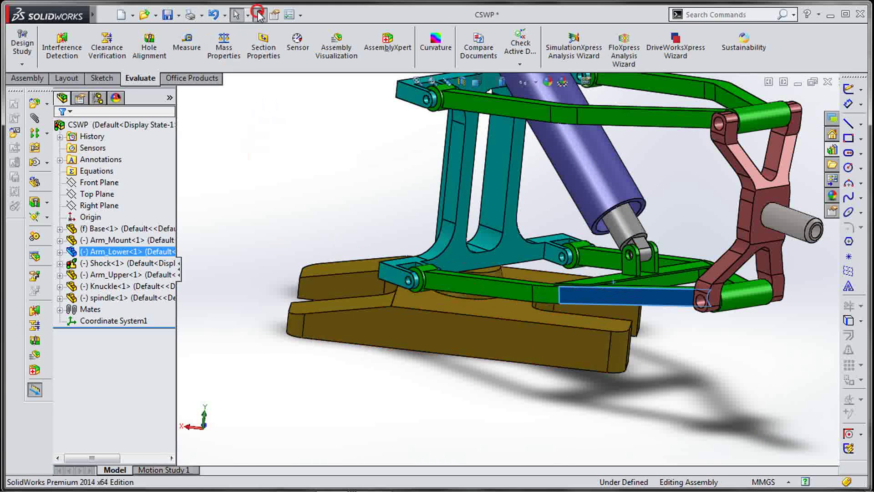
Replace the Base component with Base_B from the CSWP Sample Exam folder, matching the configuration name and re-attaching mates.
{"action": "left_click", "coordinate": [438, 304]}
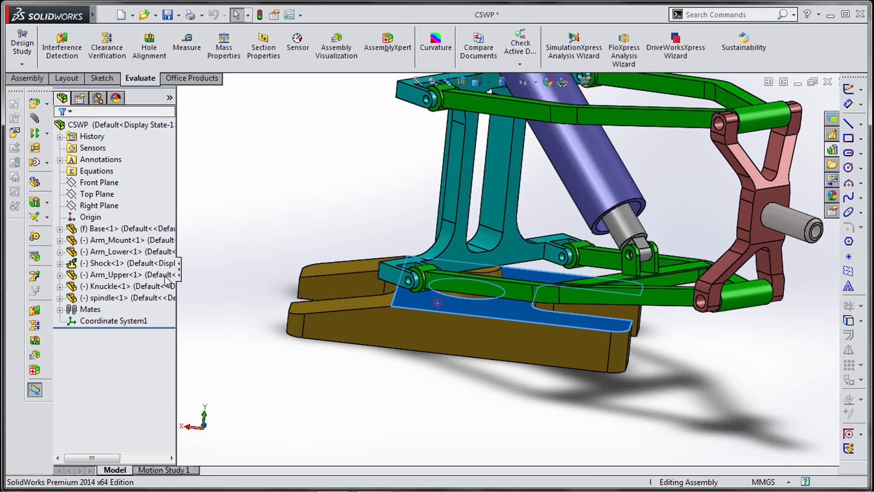
{"action": "right_click", "coordinate": [105, 227]}
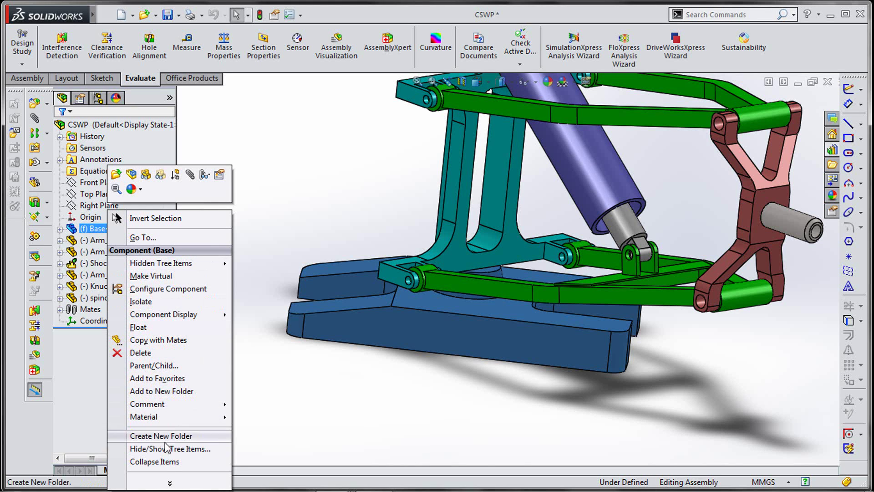
{"action": "left_click", "coordinate": [171, 480]}
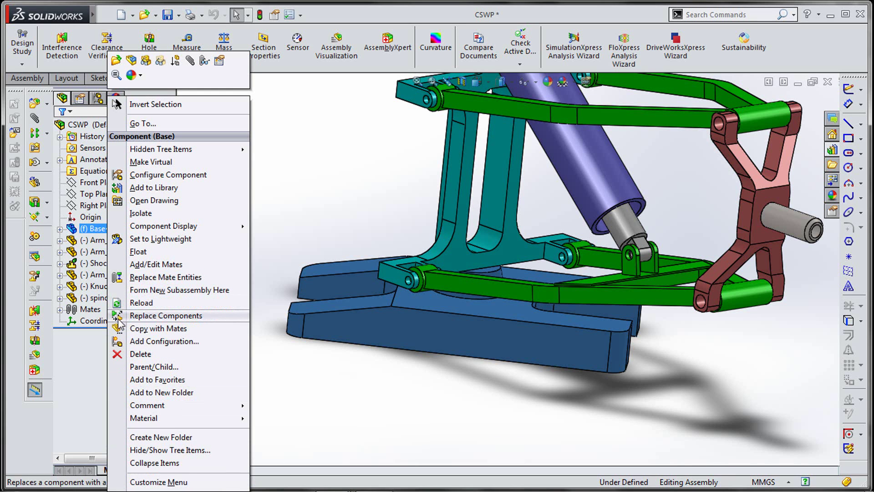
{"action": "left_click", "coordinate": [203, 322]}
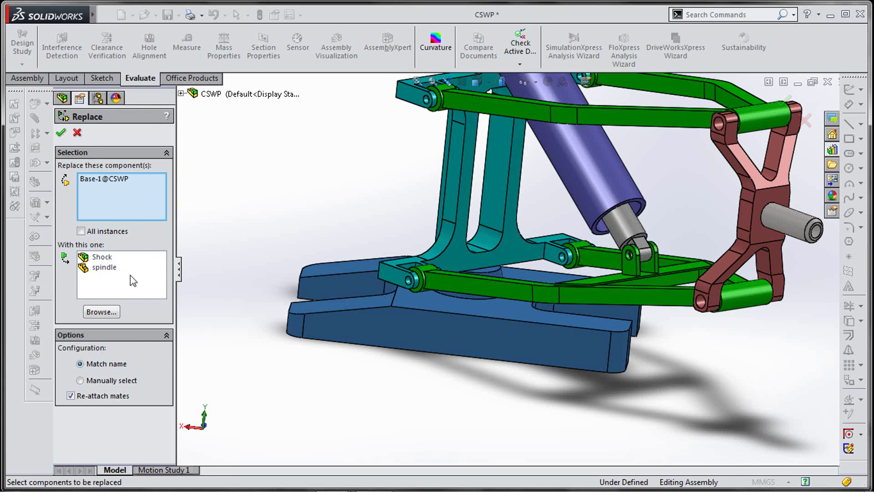
{"action": "left_click", "coordinate": [110, 311]}
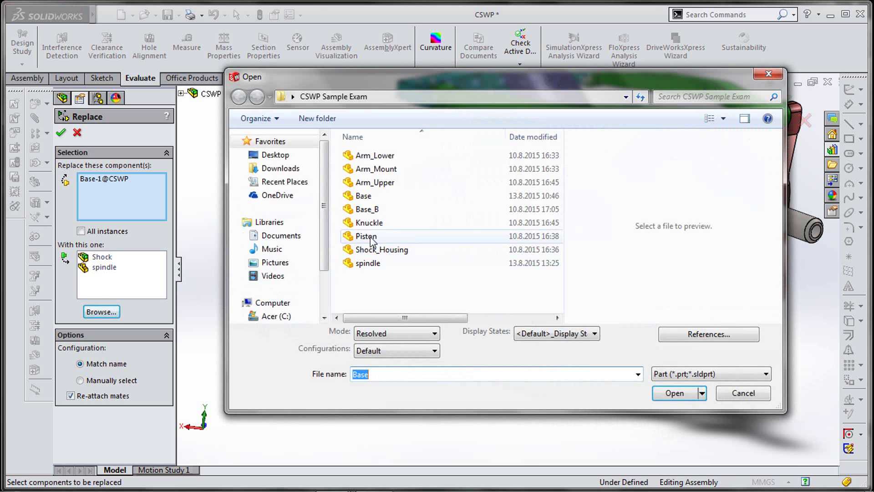
{"action": "left_click", "coordinate": [391, 210]}
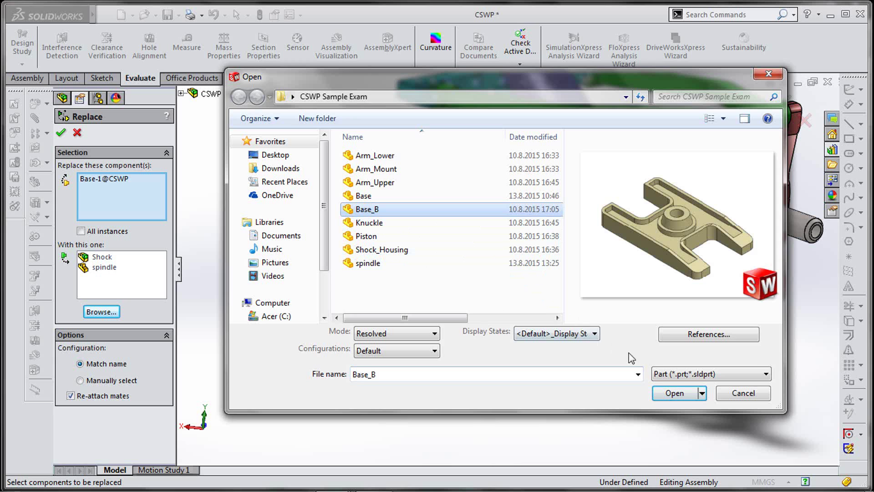
{"action": "left_click", "coordinate": [668, 392]}
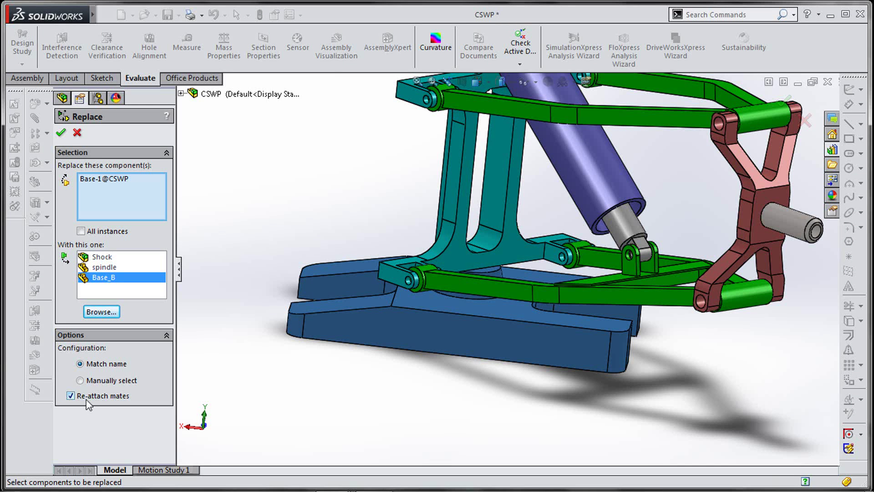
{"action": "left_click", "coordinate": [61, 131]}
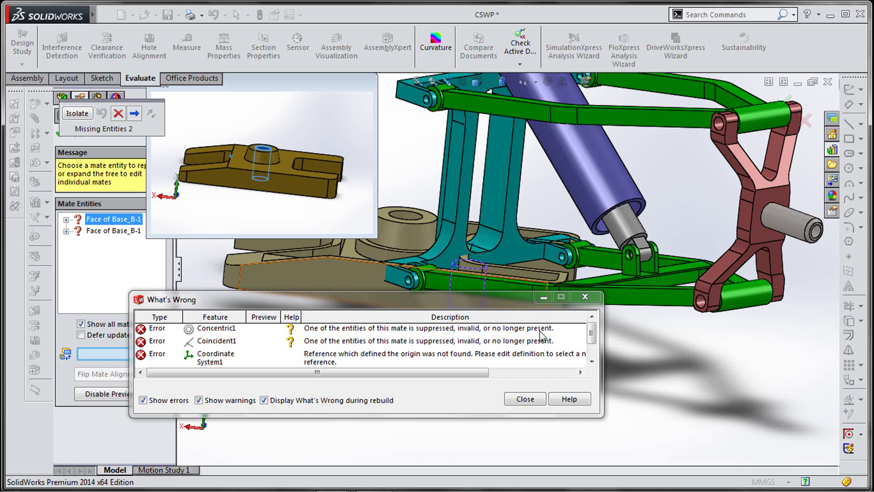
Dismiss the rebuild errors, re-attach the missing concentric mate to Base_B's central hole face, and flip its alignment.
{"action": "left_click", "coordinate": [519, 399]}
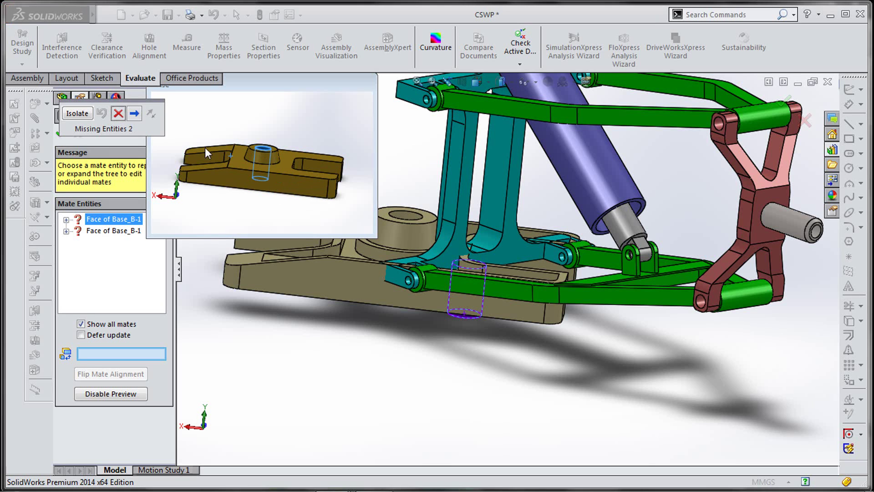
{"action": "scroll", "coordinate": [266, 150], "scroll_direction": "down", "scroll_amount": 5}
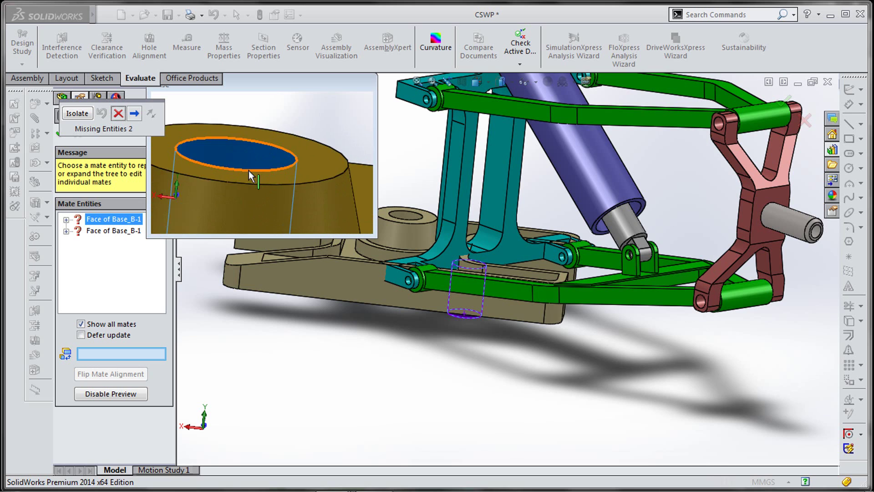
{"action": "scroll", "coordinate": [251, 167], "scroll_direction": "up", "scroll_amount": 5}
{"action": "scroll", "coordinate": [256, 163], "scroll_direction": "down", "scroll_amount": 2}
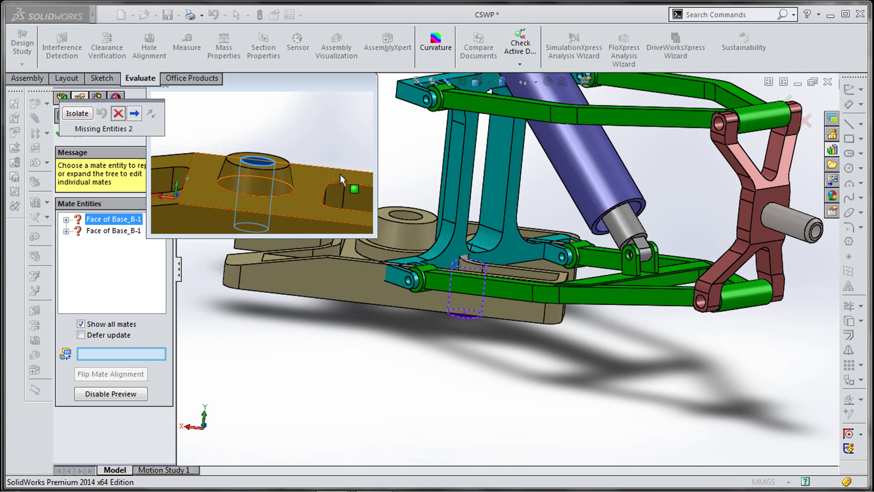
{"action": "left_click", "coordinate": [406, 214]}
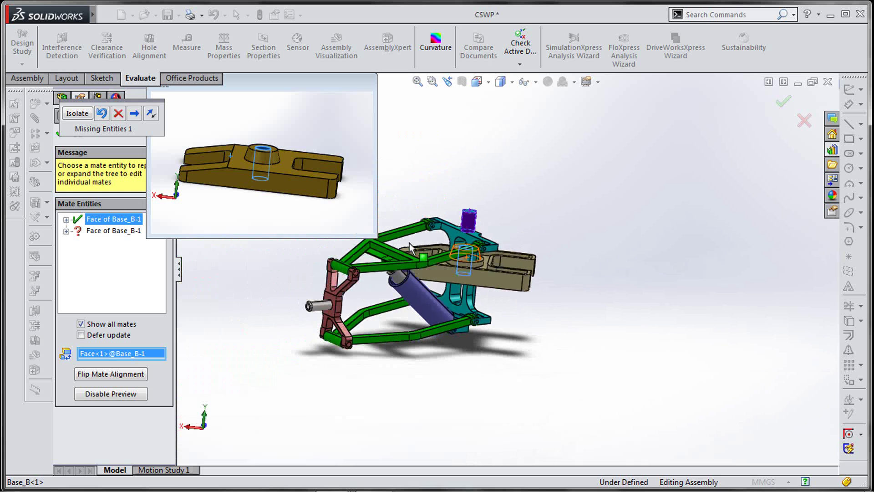
{"action": "left_click", "coordinate": [111, 377]}
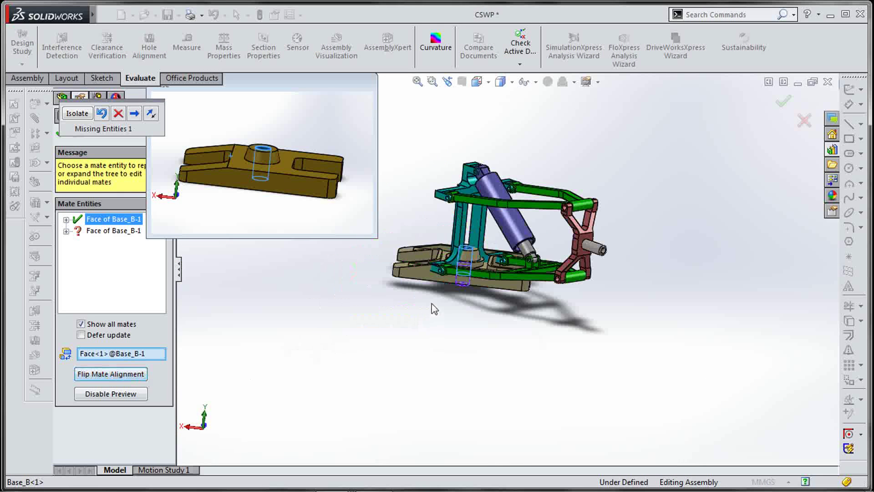
Re-attach the missing coincident mate entity to the top face of Base_B's central boss.
{"action": "left_click", "coordinate": [132, 115]}
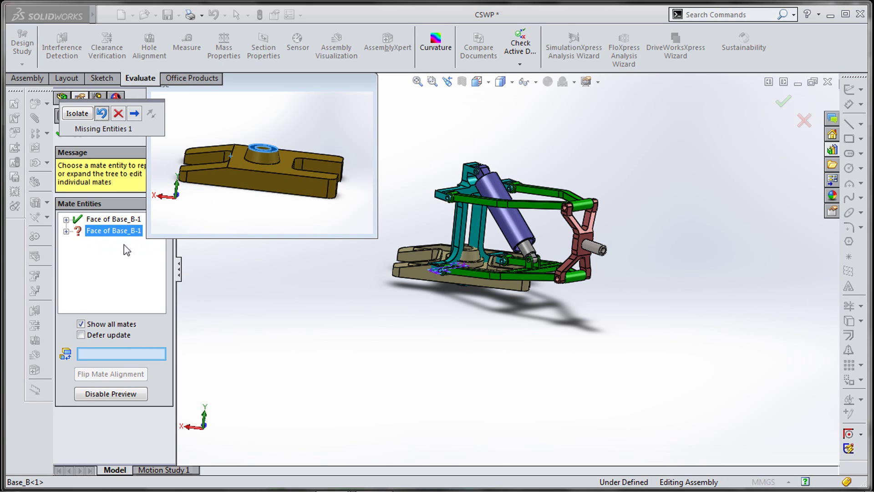
{"action": "scroll", "coordinate": [464, 241], "scroll_direction": "down", "scroll_amount": 8}
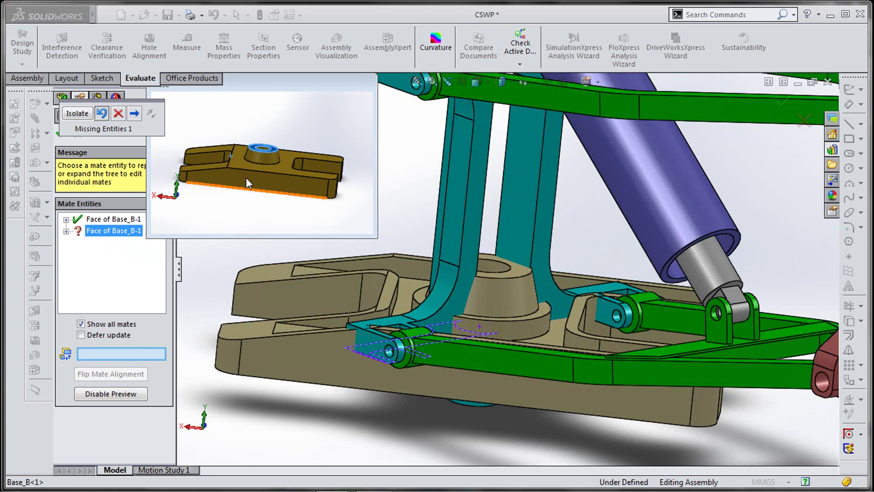
{"action": "left_click", "coordinate": [518, 272]}
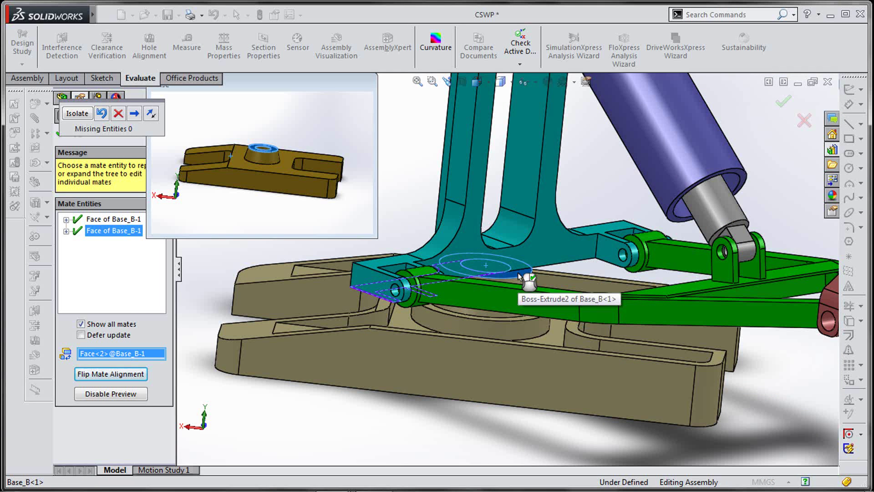
{"action": "scroll", "coordinate": [518, 272], "scroll_direction": "up", "scroll_amount": 3}
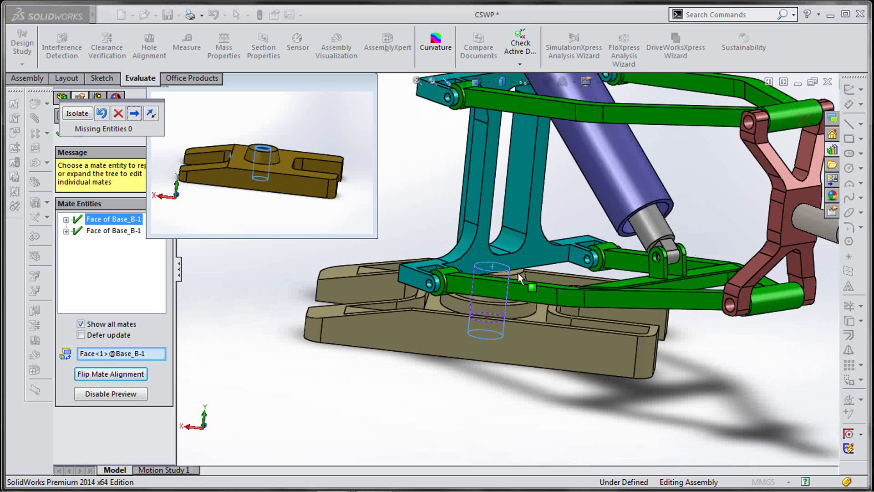
{"action": "scroll", "coordinate": [518, 272], "scroll_direction": "up", "scroll_amount": 3}
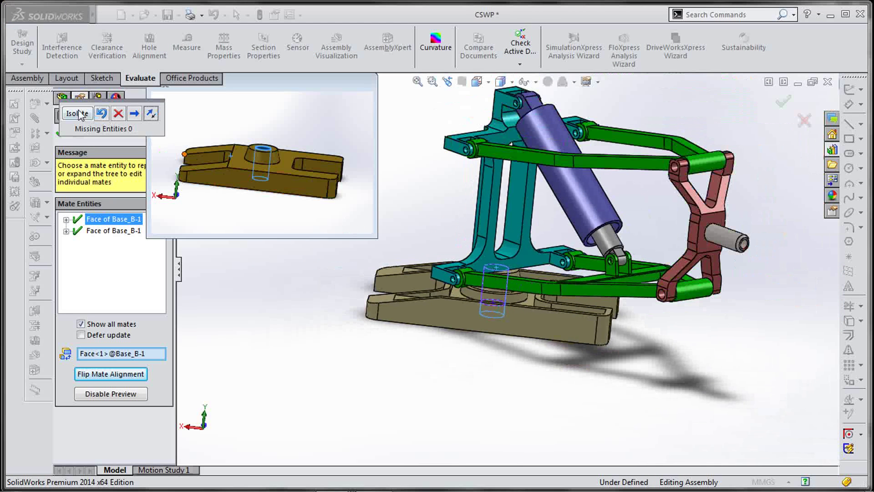
Accept the re-attached Base_B mate entities and dismiss the rebuild error report.
{"action": "left_click", "coordinate": [150, 114]}
{"action": "left_click", "coordinate": [790, 105]}
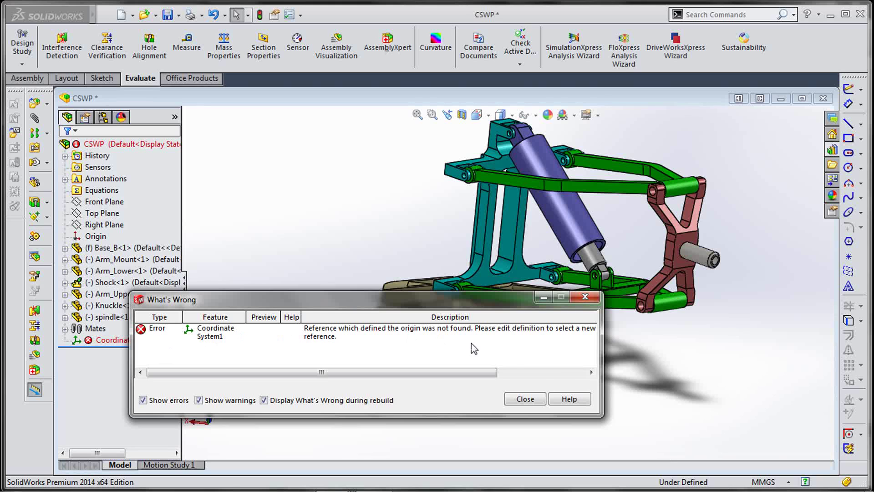
{"action": "left_click", "coordinate": [525, 399]}
Redefine the origin of Coordinate System1 at the bottom corner vertex on the end of Base_B's rear leg.
{"action": "middle_click_drag", "start_coordinate": [622, 337], "coordinate": [195, 346]}
{"action": "left_click", "coordinate": [130, 339]}
{"action": "left_click", "coordinate": [102, 311]}
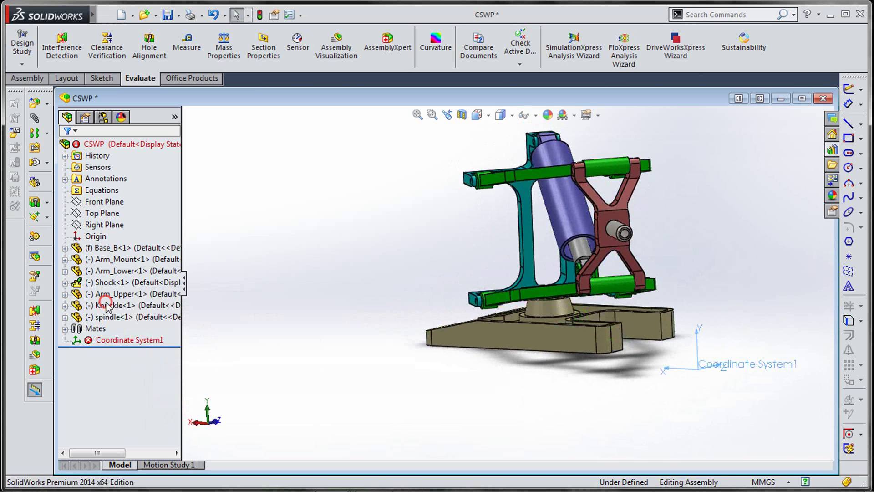
{"action": "scroll", "coordinate": [651, 346], "scroll_direction": "down", "scroll_amount": 3}
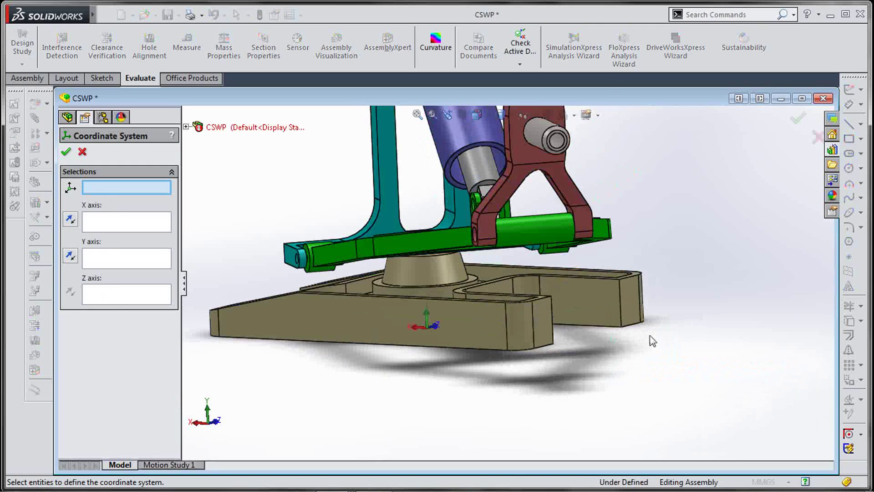
{"action": "left_click", "coordinate": [622, 327]}
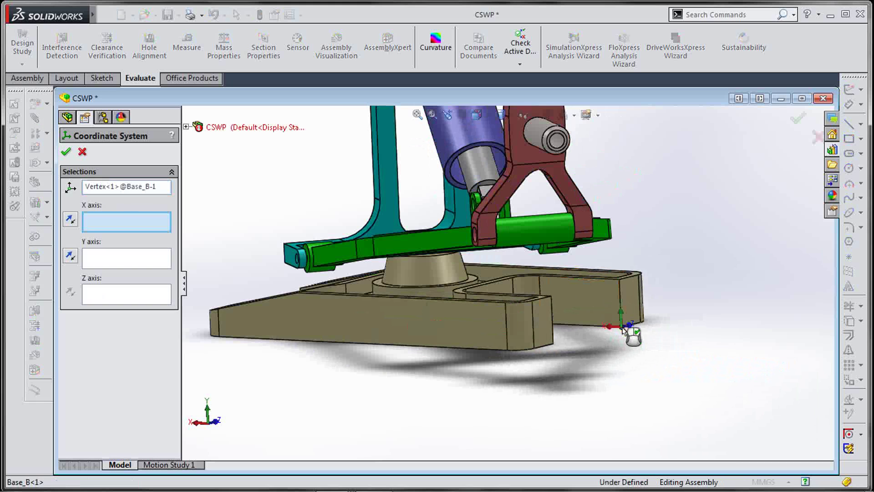
{"action": "key", "text": "Return"}
{"action": "scroll", "coordinate": [605, 326], "scroll_direction": "up", "scroll_amount": 3}
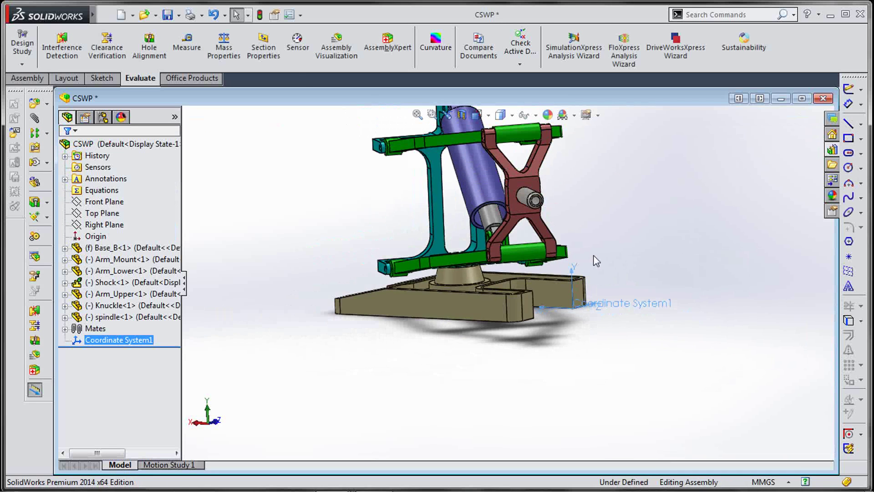
Swing the arm assembly about Base_B and examine how it moves on the new base.
{"action": "left_click", "coordinate": [802, 99]}
{"action": "middle_click_drag", "start_coordinate": [536, 229], "coordinate": [519, 270]}
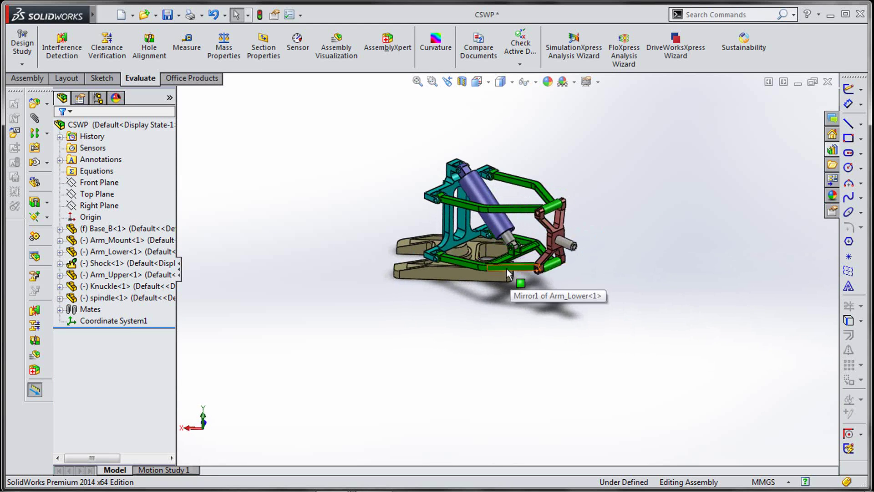
{"action": "scroll", "coordinate": [507, 269], "scroll_direction": "down", "scroll_amount": 5}
{"action": "left_click", "coordinate": [507, 268]}
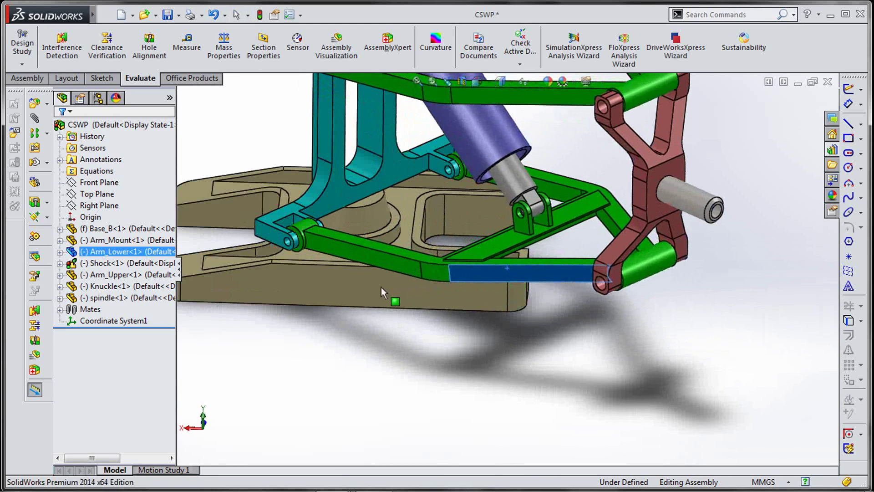
{"action": "key", "text": "ctrl+8"}
{"action": "left_click", "coordinate": [256, 201]}
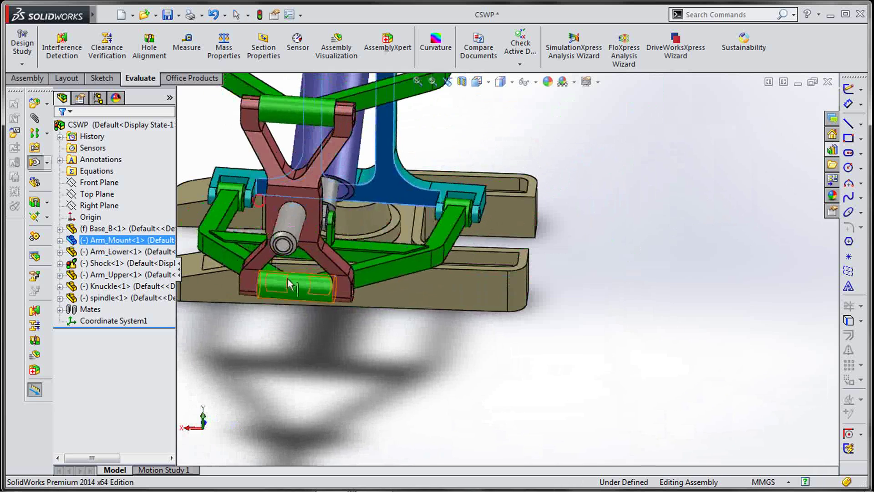
{"action": "scroll", "coordinate": [335, 253], "scroll_direction": "up", "scroll_amount": 5}
{"action": "middle_click_drag", "start_coordinate": [334, 253], "coordinate": [445, 236]}
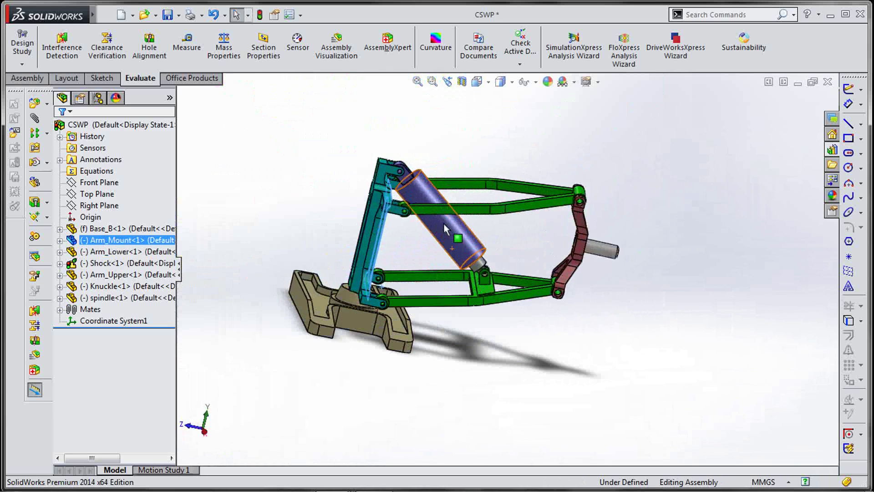
Edit the Shock subassembly in the context of the CSWP assembly and unsuppress its piston distance mate.
{"action": "scroll", "coordinate": [453, 233], "scroll_direction": "down", "scroll_amount": 5}
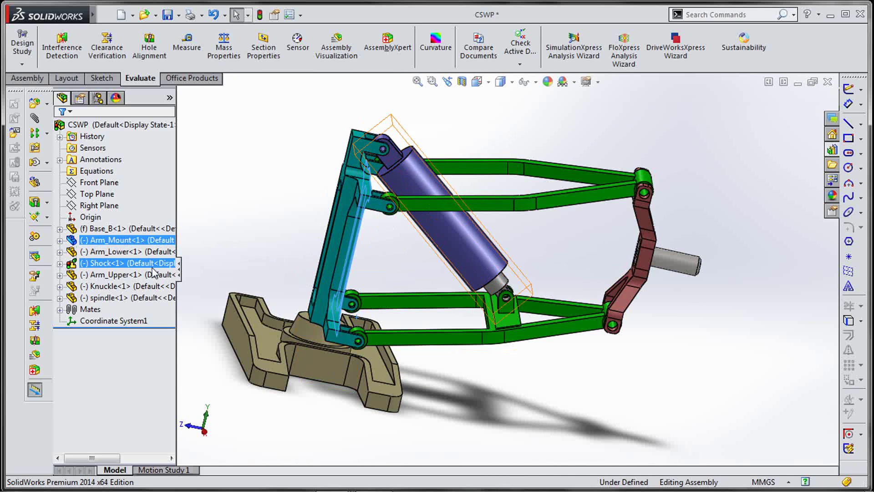
{"action": "left_click", "coordinate": [59, 264]}
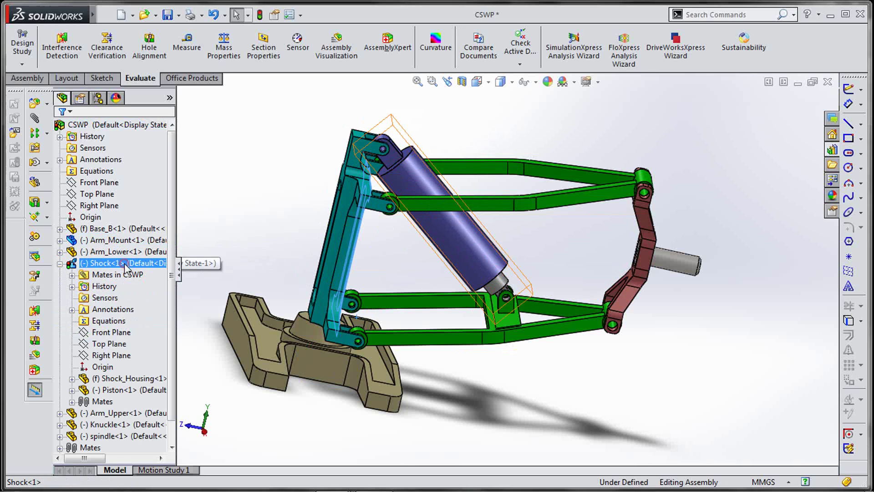
{"action": "left_click", "coordinate": [150, 263]}
{"action": "left_click", "coordinate": [173, 242]}
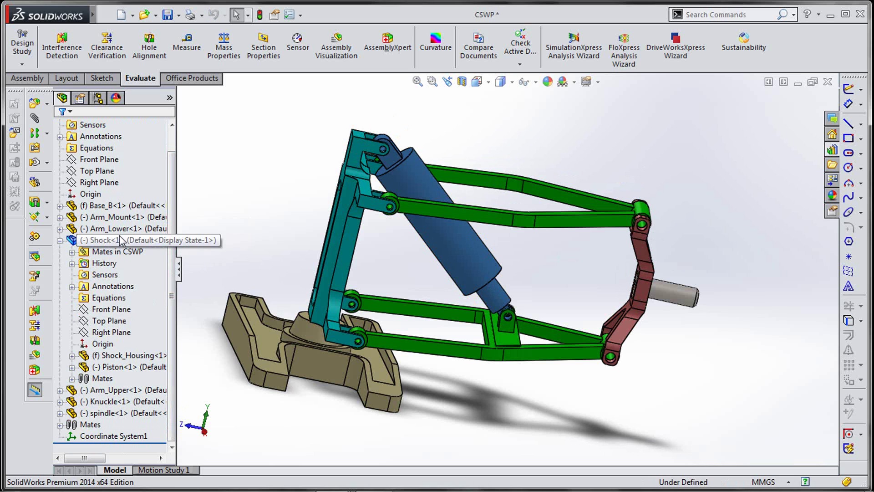
{"action": "right_click", "coordinate": [120, 244]}
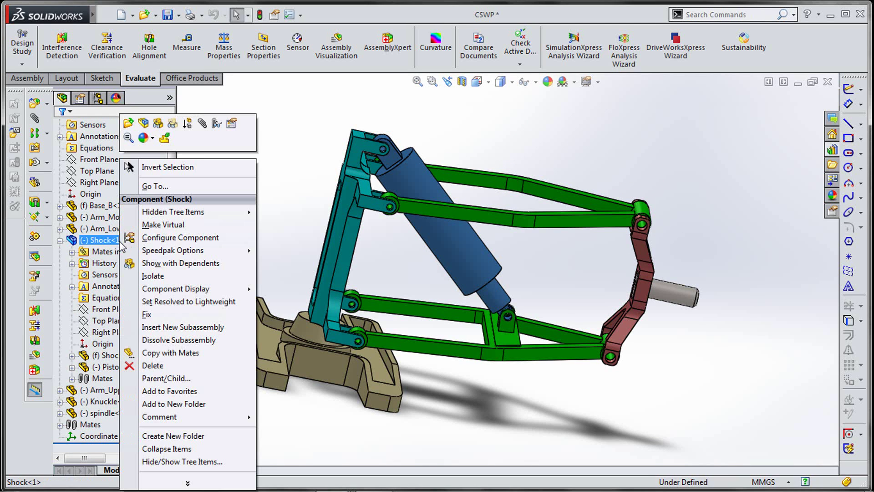
{"action": "left_click", "coordinate": [145, 124]}
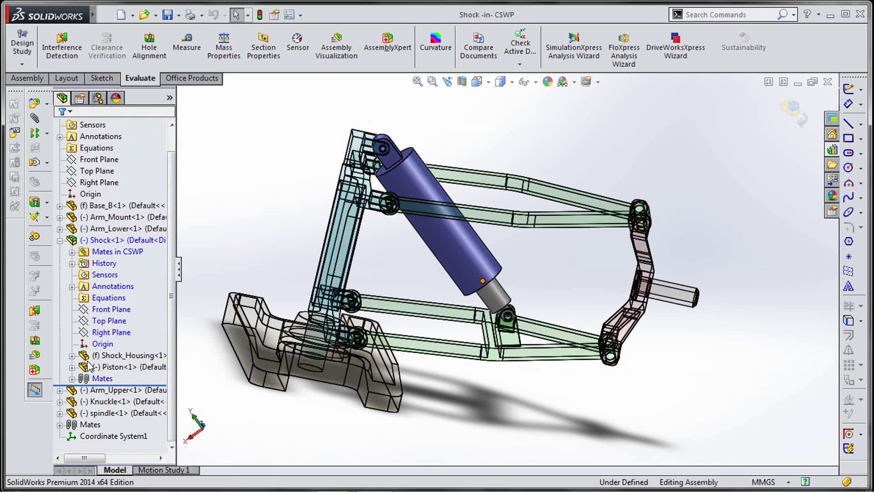
{"action": "left_click", "coordinate": [70, 378]}
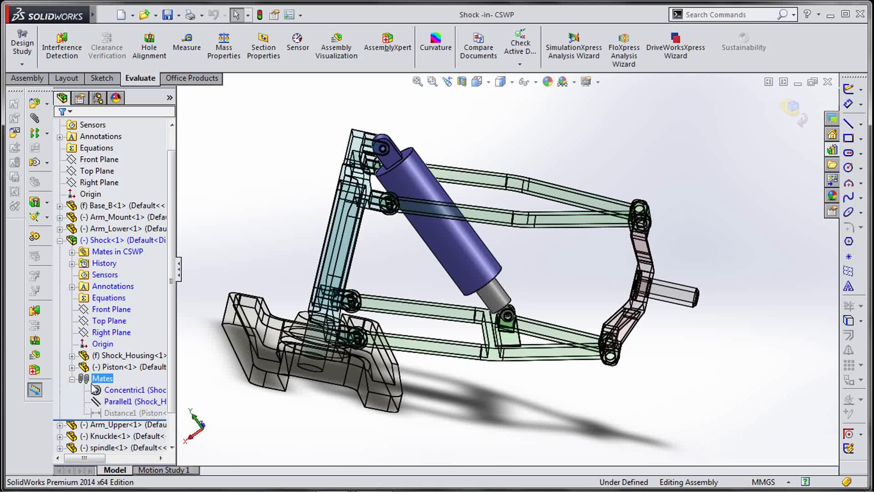
{"action": "right_click", "coordinate": [121, 413]}
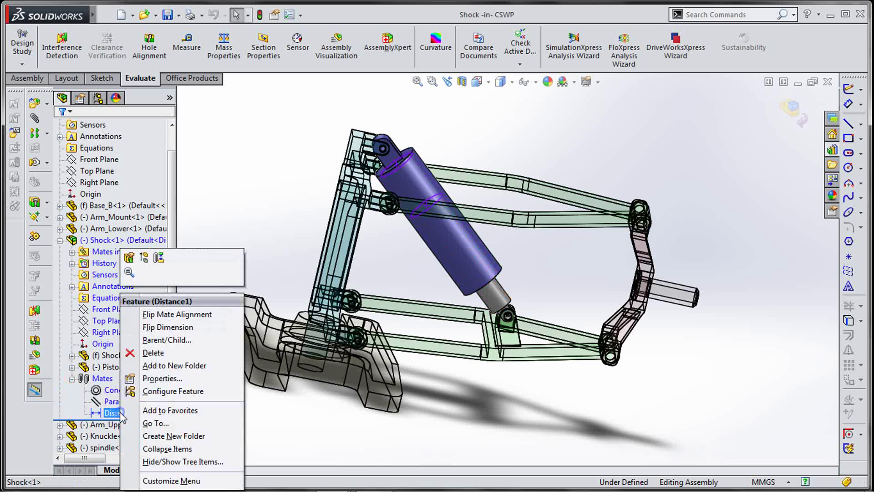
{"action": "left_click", "coordinate": [145, 261]}
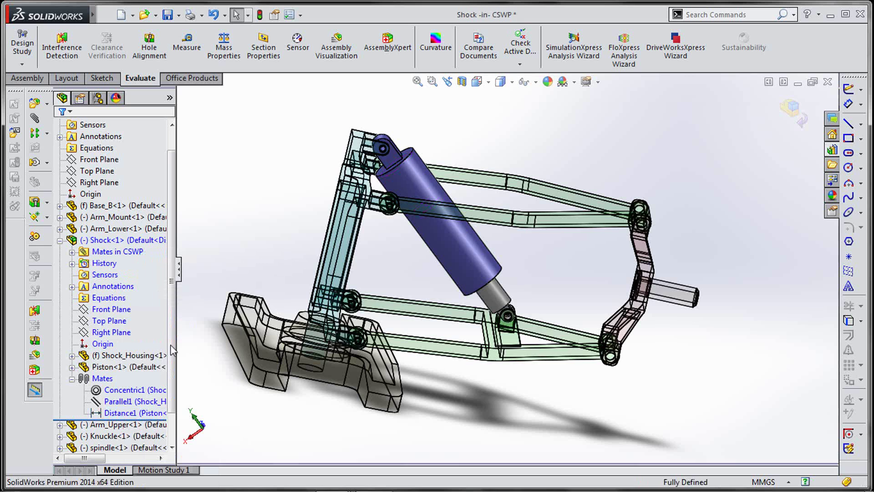
Set the shock's piston distance mate to 80 mm and return to editing the main assembly.
{"action": "left_click", "coordinate": [119, 412]}
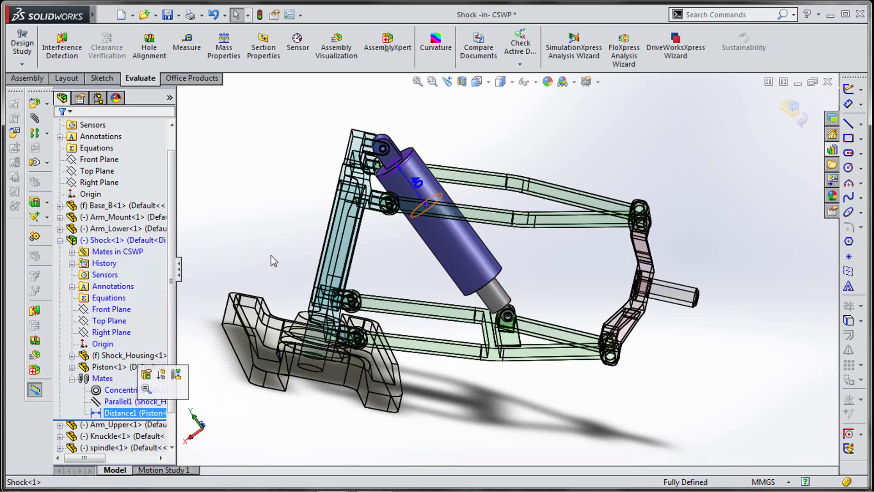
{"action": "double_click", "coordinate": [417, 182]}
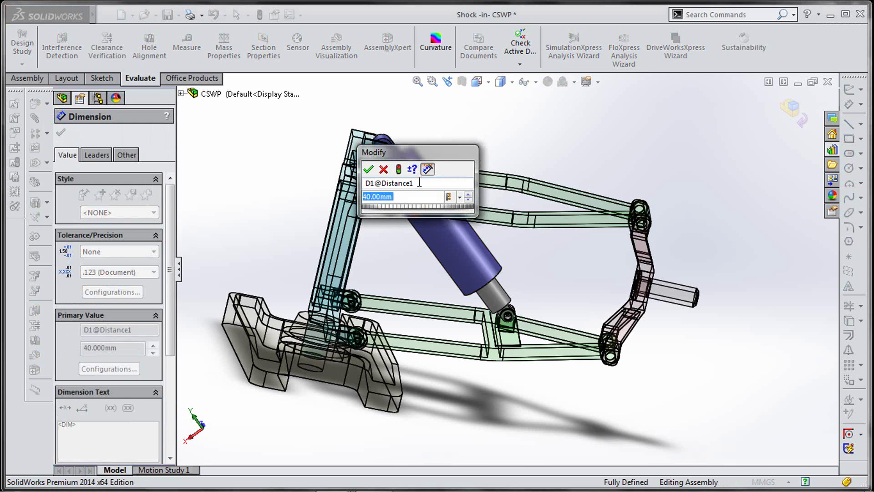
{"action": "type", "text": "80"}
{"action": "key", "text": "Return"}
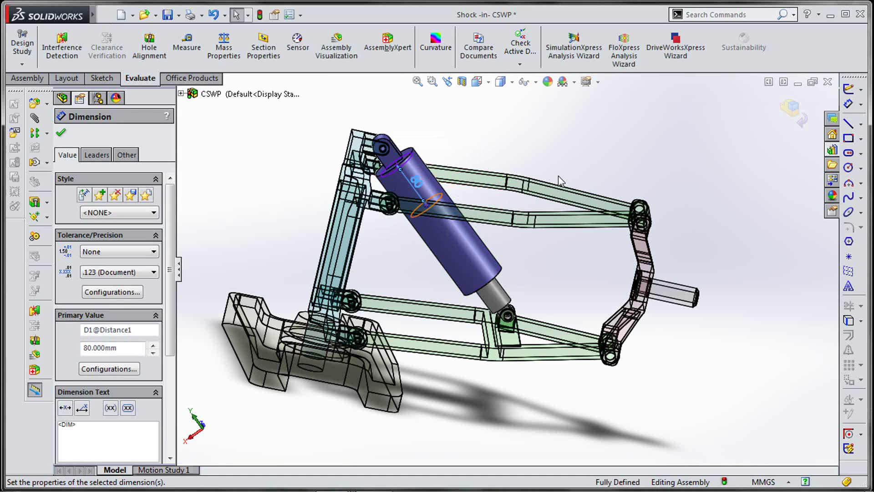
{"action": "left_click", "coordinate": [795, 114]}
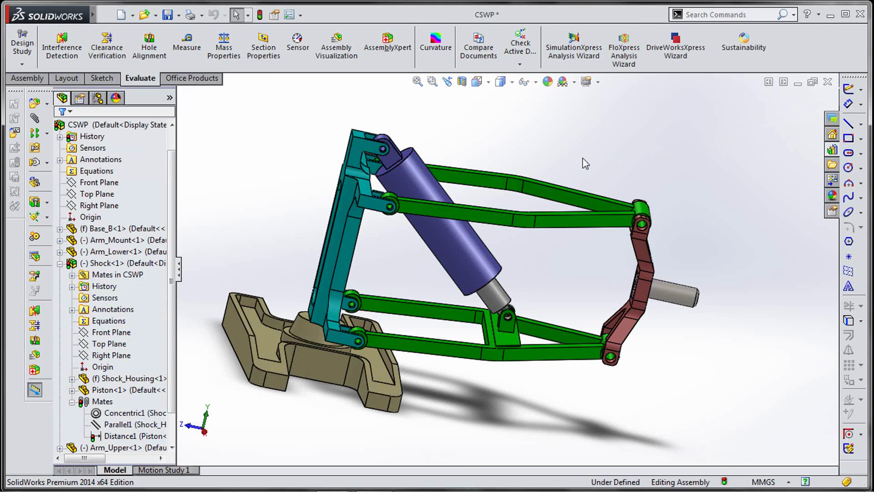
Collapse the expanded component tree and rebuild the CSWP assembly.
{"action": "middle_click_drag", "start_coordinate": [563, 163], "coordinate": [458, 262]}
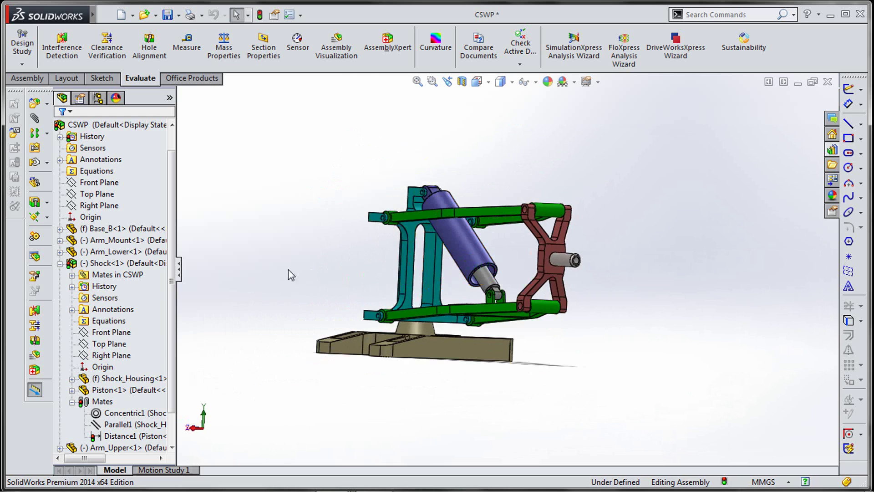
{"action": "scroll", "coordinate": [83, 266], "scroll_direction": "down", "scroll_amount": 1}
{"action": "left_click", "coordinate": [84, 264]}
{"action": "left_click", "coordinate": [60, 240]}
{"action": "left_click", "coordinate": [251, 249]}
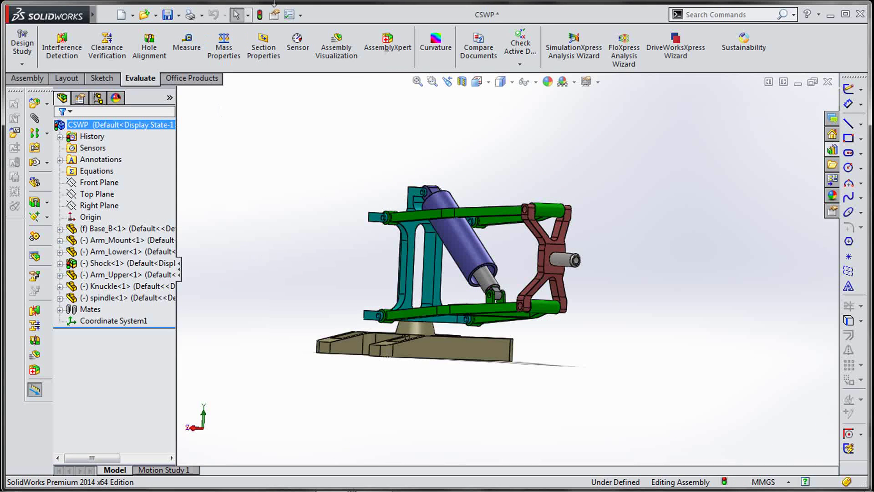
Add a 15-degree angle mate between the end face of Base_B's leg and the outer side face of Arm_Mount.
{"action": "middle_click_drag", "start_coordinate": [293, 73], "coordinate": [412, 255]}
{"action": "scroll", "coordinate": [408, 217], "scroll_direction": "down", "scroll_amount": 5}
{"action": "scroll", "coordinate": [355, 213], "scroll_direction": "down", "scroll_amount": 4}
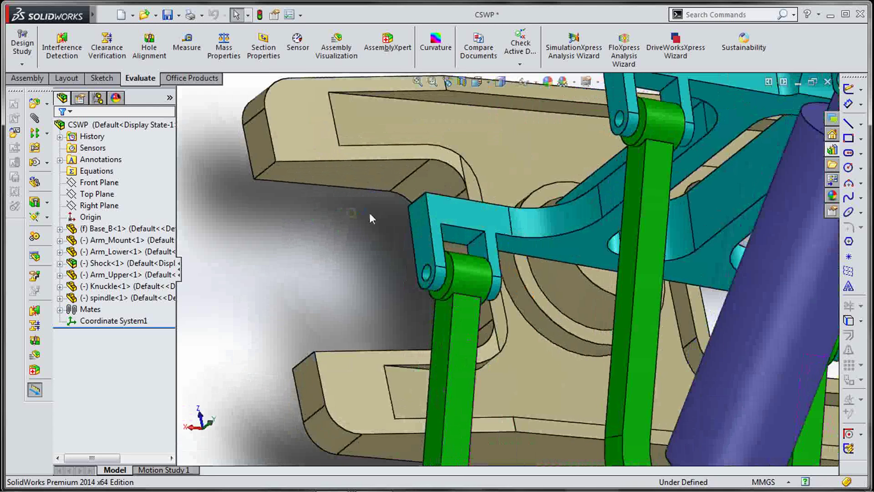
{"action": "left_click", "coordinate": [400, 230]}
{"action": "key", "text": "m"}
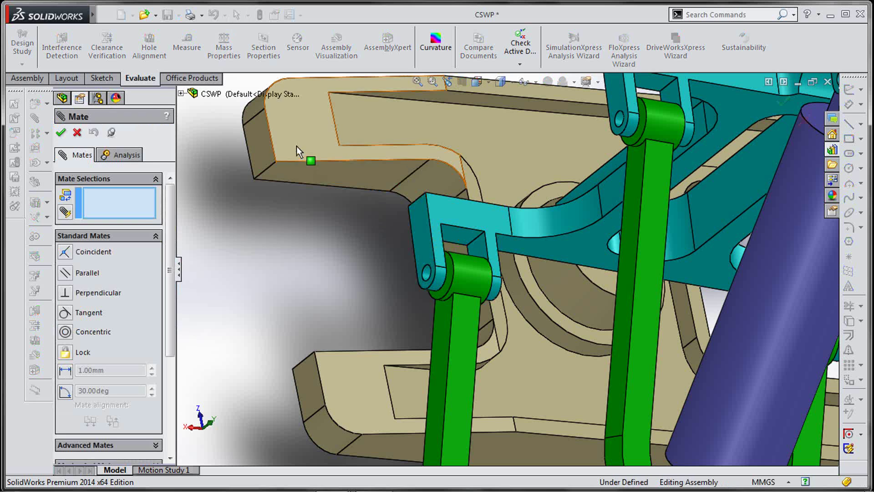
{"action": "left_click", "coordinate": [265, 143]}
{"action": "left_click", "coordinate": [421, 228]}
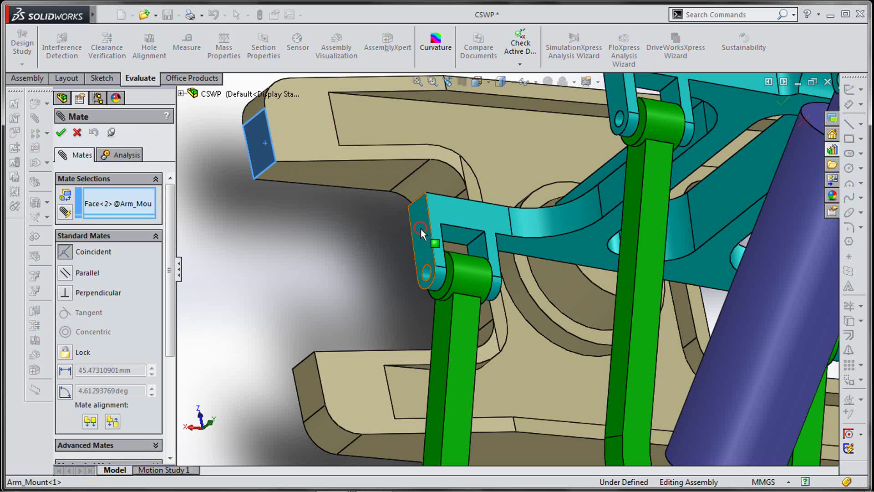
{"action": "left_click", "coordinate": [66, 390]}
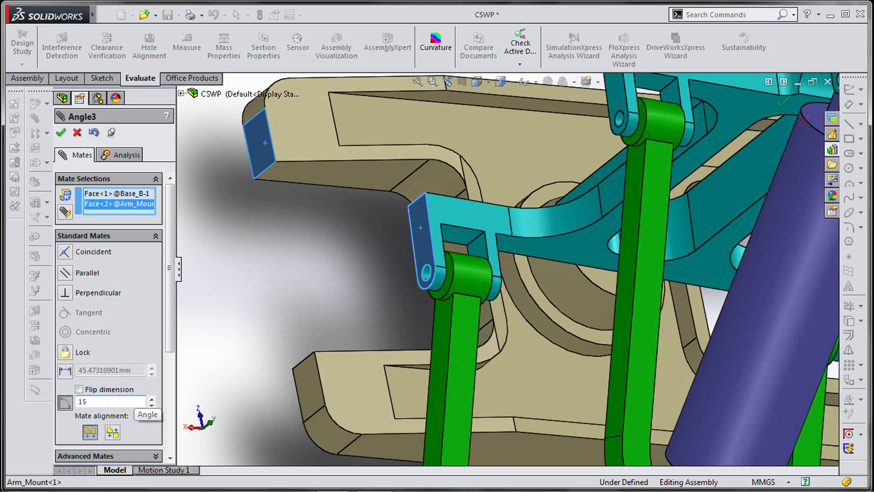
{"action": "key", "text": "Return"}
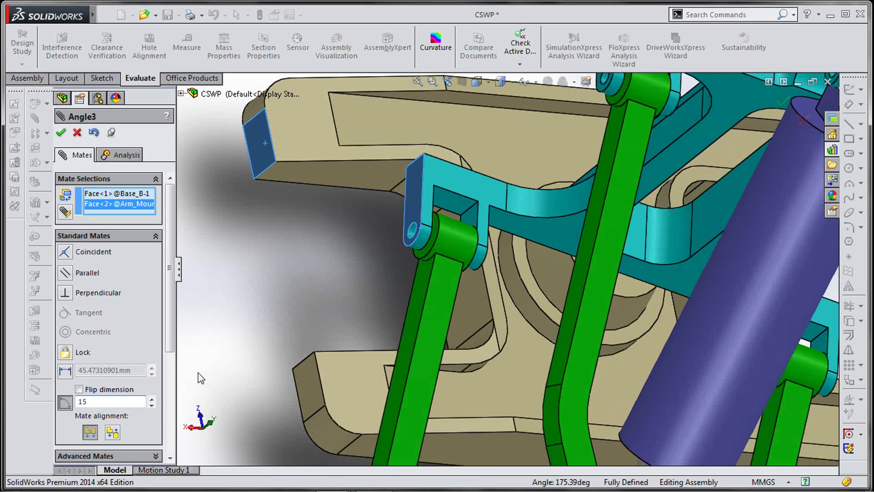
{"action": "middle_click_drag", "start_coordinate": [263, 333], "coordinate": [235, 349]}
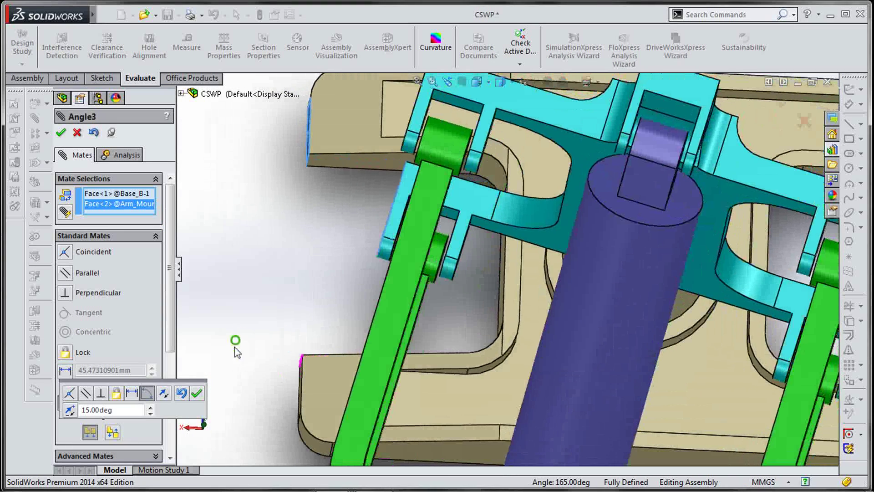
{"action": "left_click", "coordinate": [196, 393]}
{"action": "key", "text": "f"}
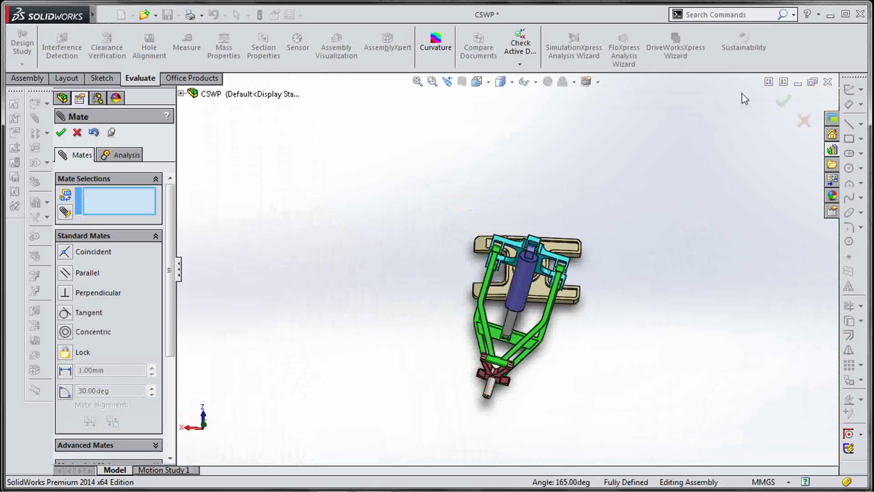
{"action": "left_click", "coordinate": [781, 103]}
Evaluate the assembly's mass properties to read its center of mass relative to Coordinate System1.
{"action": "middle_click_drag", "start_coordinate": [579, 319], "coordinate": [563, 333]}
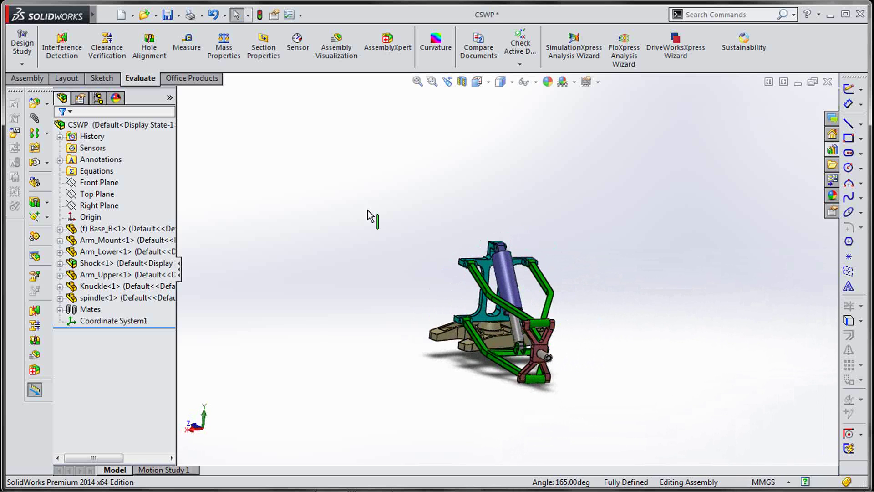
{"action": "left_click", "coordinate": [234, 50]}
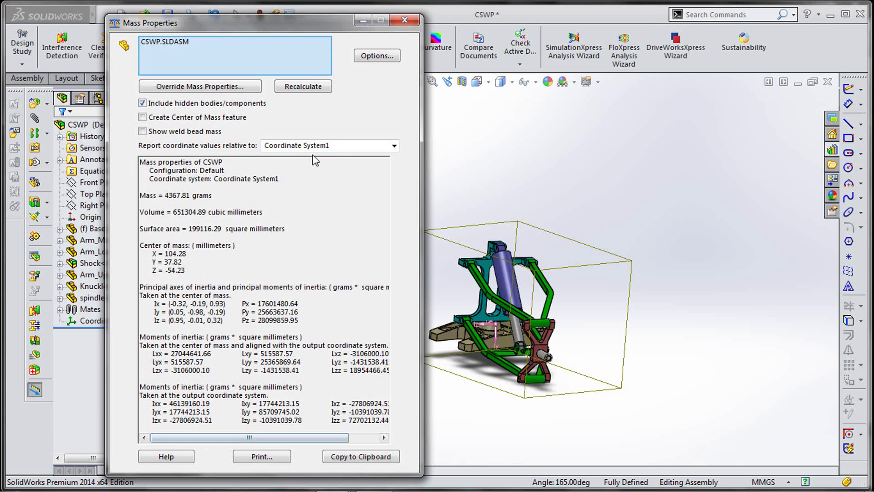
{"action": "left_click", "coordinate": [404, 20]}
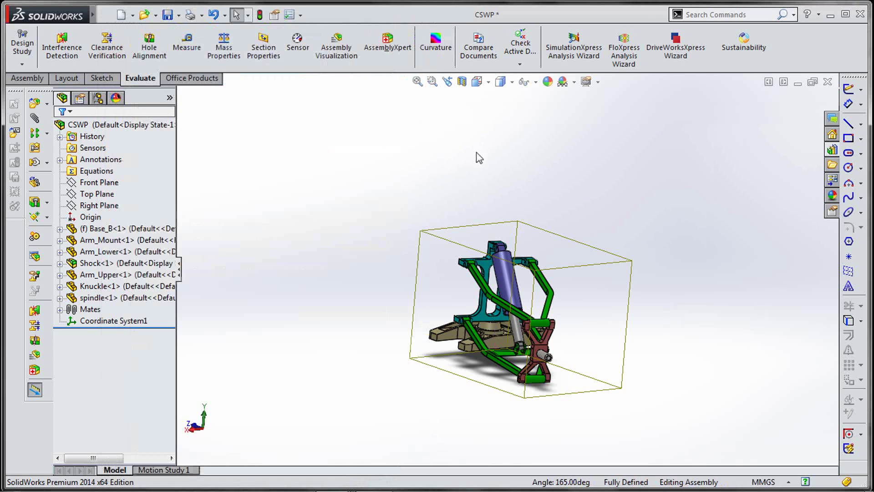
Switch to the exam PDF in Adobe Reader and check the center of mass question on page 16.
{"action": "key", "text": "alt+Tab"}
{"action": "scroll", "coordinate": [505, 296], "scroll_direction": "down", "scroll_amount": 15}
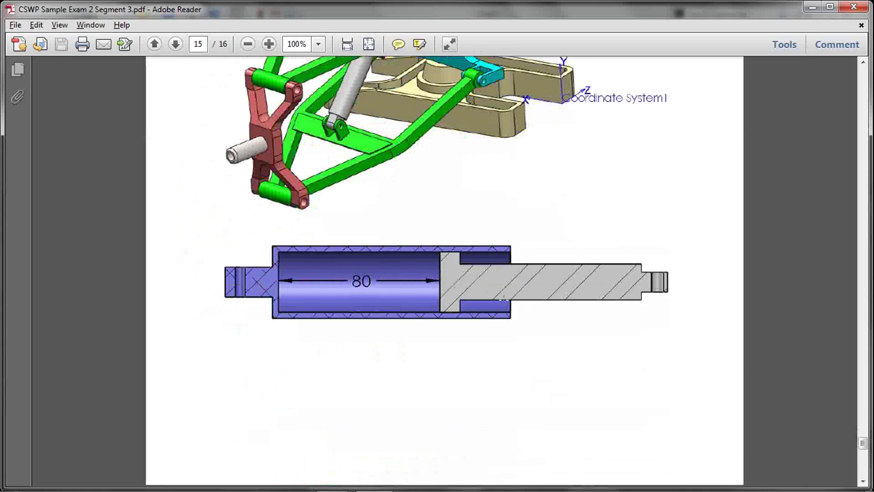
{"action": "scroll", "coordinate": [504, 299], "scroll_direction": "down", "scroll_amount": 10}
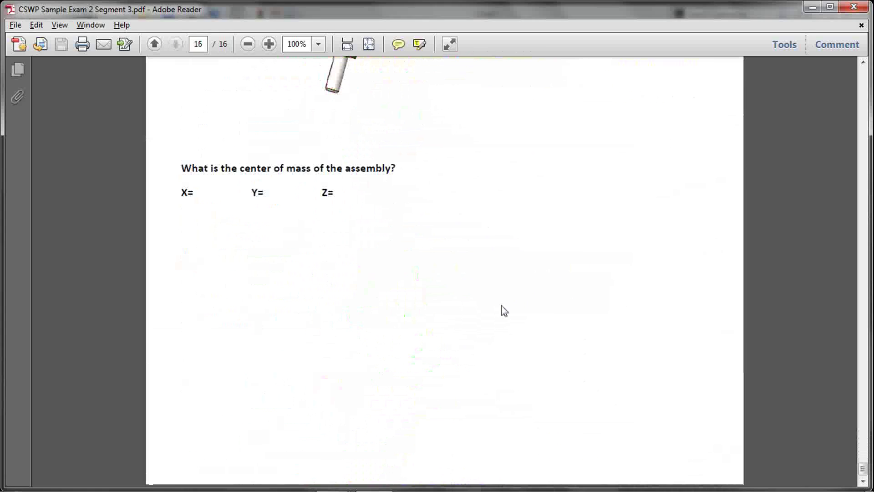
Review the exam PDF from Question 11 back to Question 2, and read through Questions 2 to 5 again.
{"action": "scroll", "coordinate": [504, 311], "scroll_direction": "up", "scroll_amount": 20}
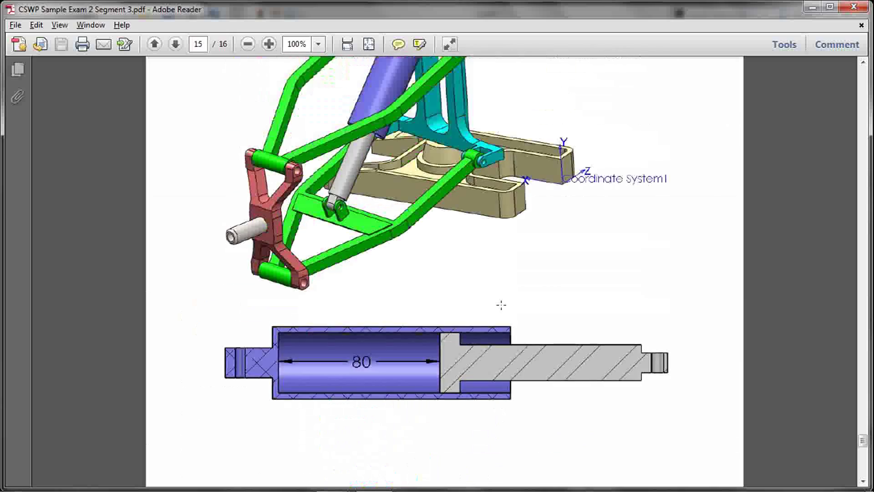
{"action": "scroll", "coordinate": [501, 304], "scroll_direction": "up", "scroll_amount": 4}
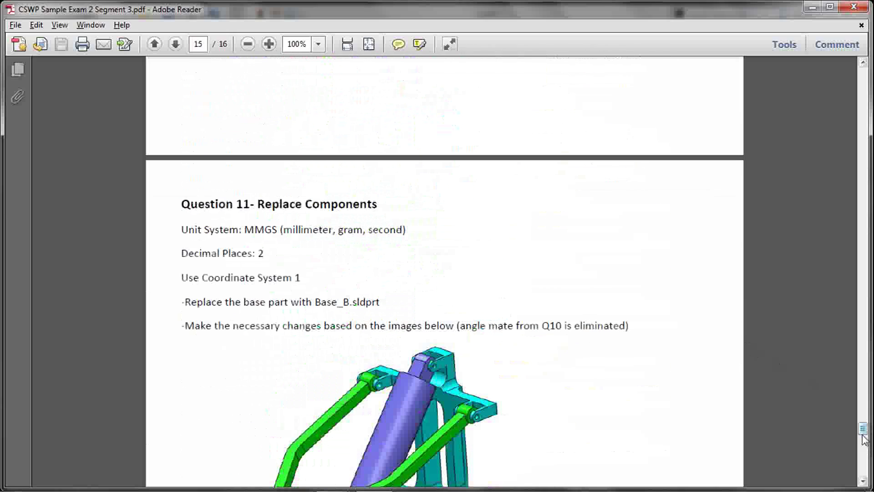
{"action": "mouse_move", "coordinate": [862, 431]}
{"action": "left_mouse_down"}
{"action": "mouse_move", "coordinate": [863, 287]}
{"action": "mouse_move", "coordinate": [864, 301]}
{"action": "left_mouse_up"}
{"action": "left_click_drag", "start_coordinate": [862, 268], "coordinate": [859, 156]}
{"action": "scroll", "coordinate": [693, 238], "scroll_direction": "down", "scroll_amount": 4}
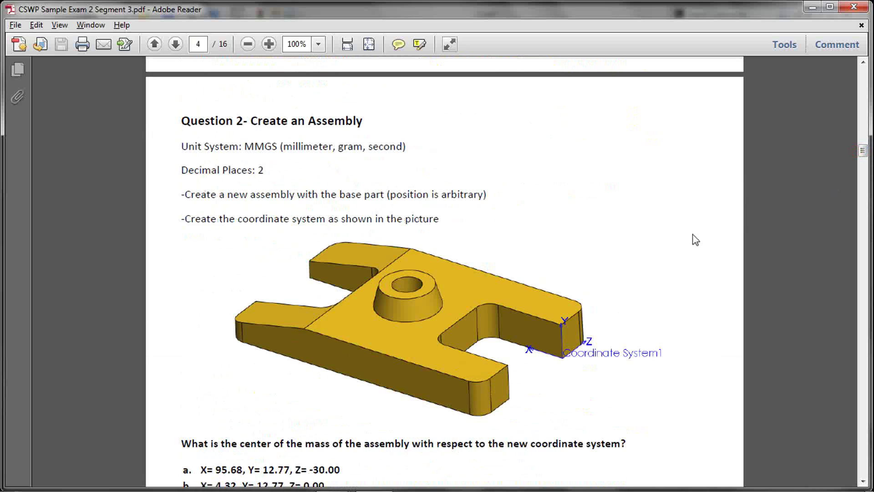
{"action": "scroll", "coordinate": [520, 288], "scroll_direction": "down", "scroll_amount": 12}
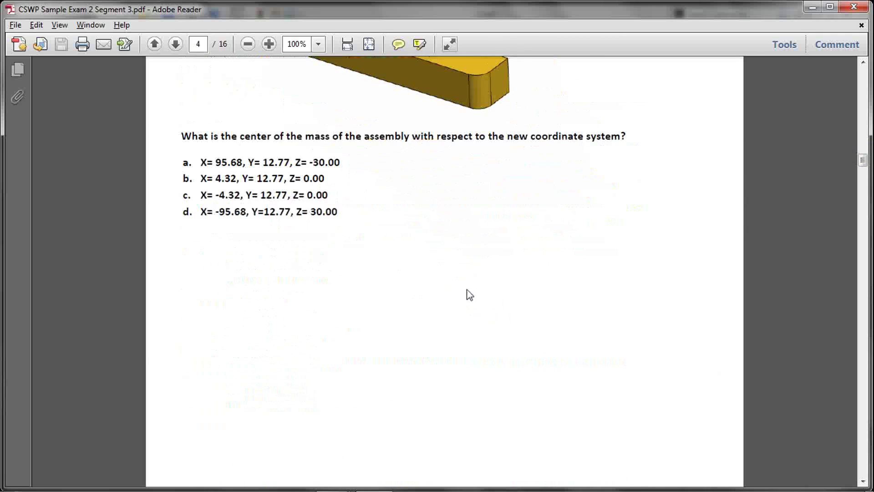
{"action": "scroll", "coordinate": [460, 290], "scroll_direction": "down", "scroll_amount": 6}
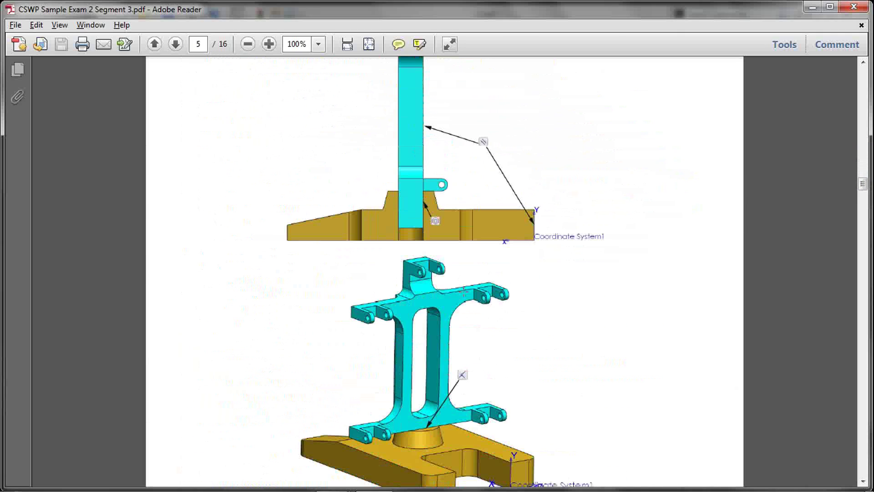
{"action": "scroll", "coordinate": [465, 291], "scroll_direction": "down", "scroll_amount": 15}
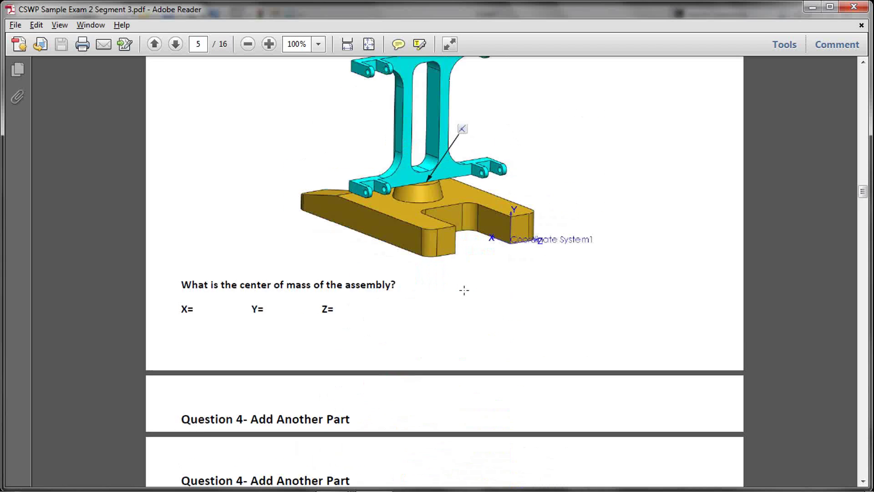
{"action": "scroll", "coordinate": [464, 290], "scroll_direction": "down", "scroll_amount": 20}
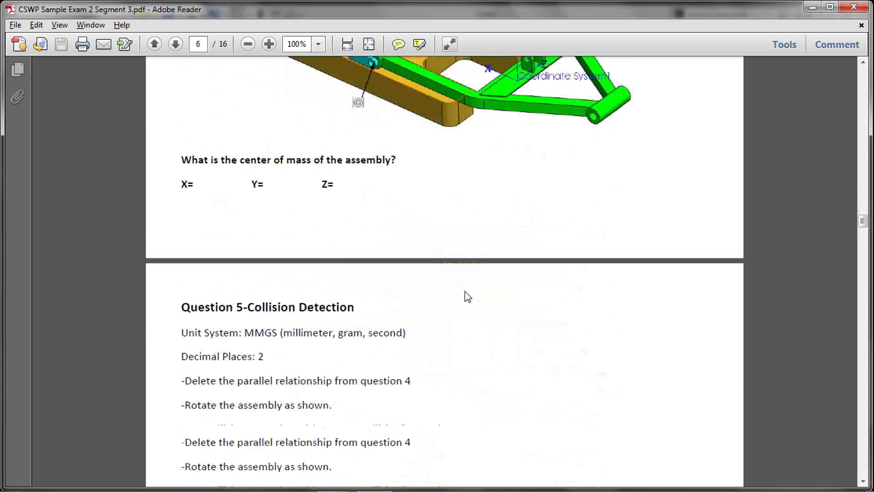
{"action": "scroll", "coordinate": [463, 289], "scroll_direction": "down", "scroll_amount": 5}
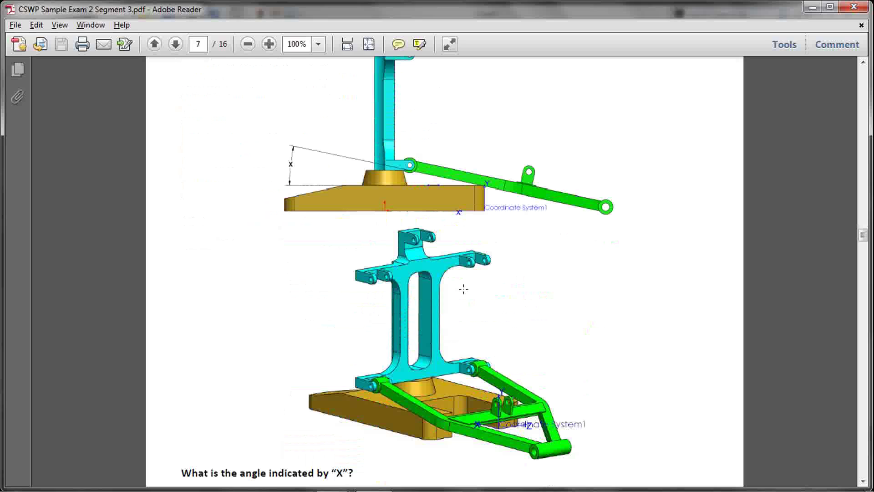